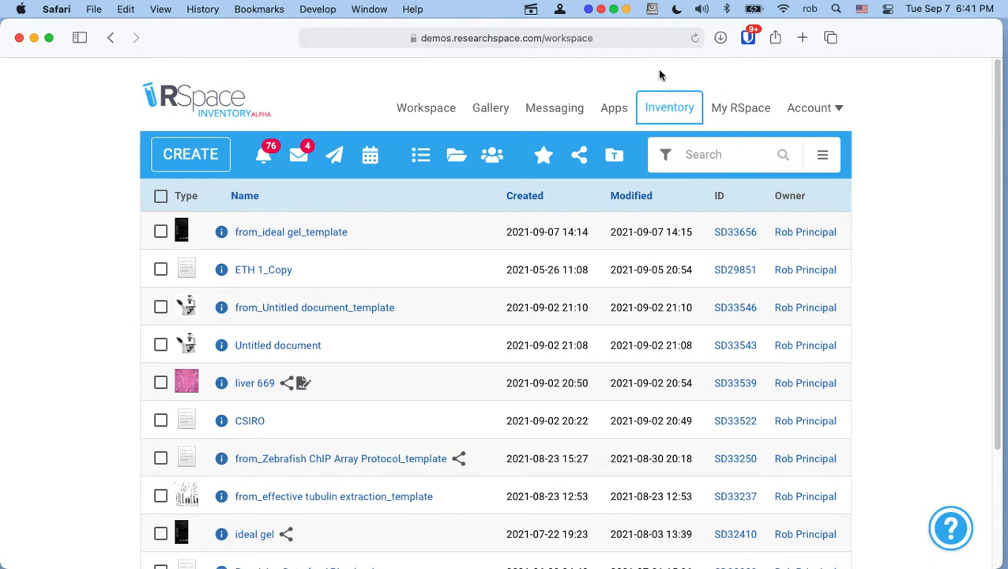
Open the Inventory and collapse its navigation sidebar to icons
click(668, 103)
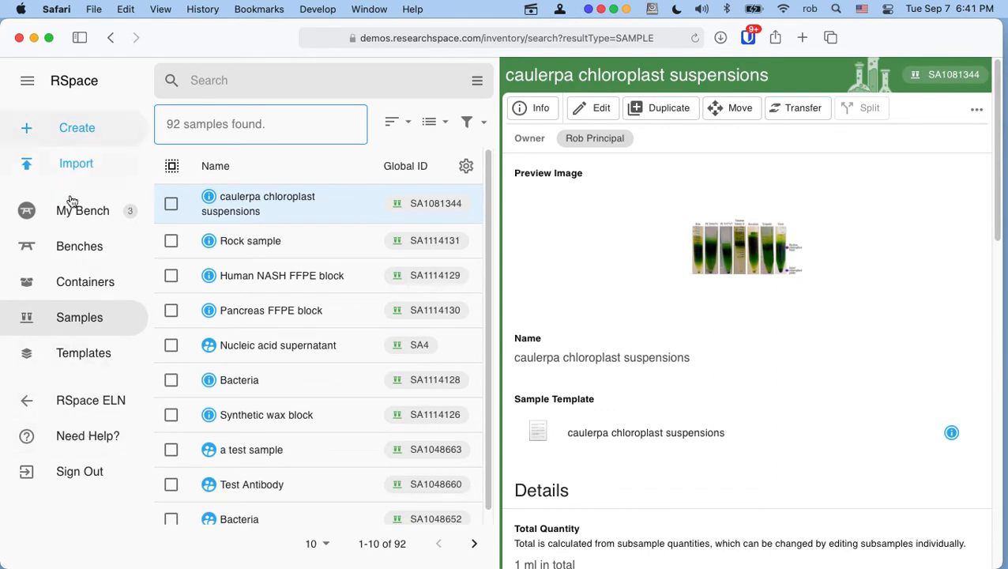
click(27, 83)
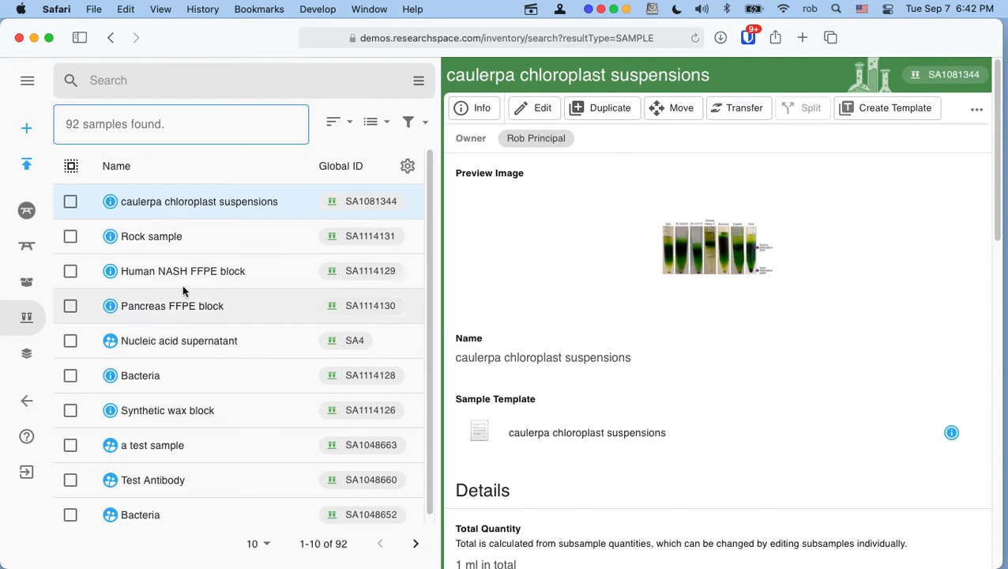
Look over the search options and the details of the caulerpa chloroplast suspensions sample
click(418, 84)
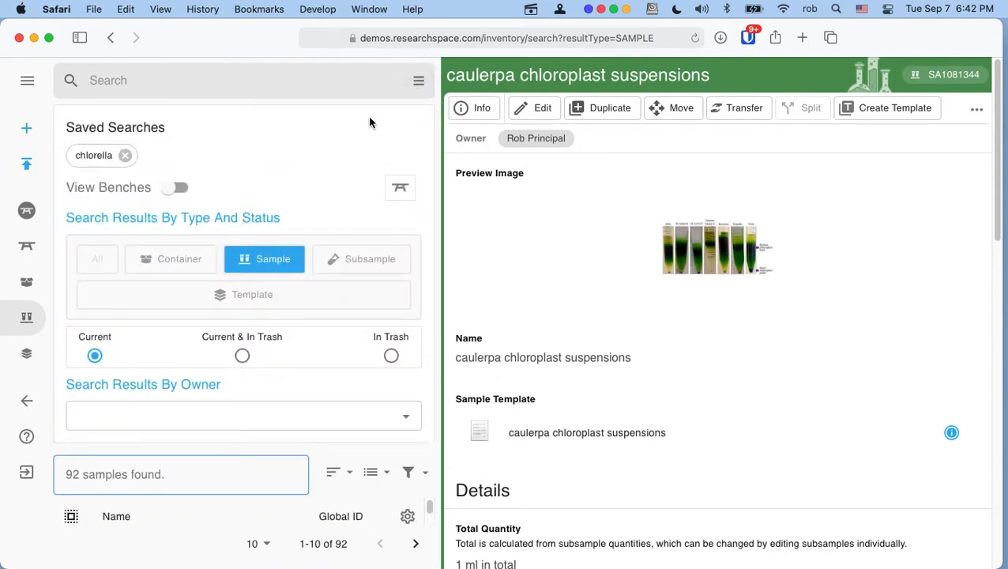
click(418, 83)
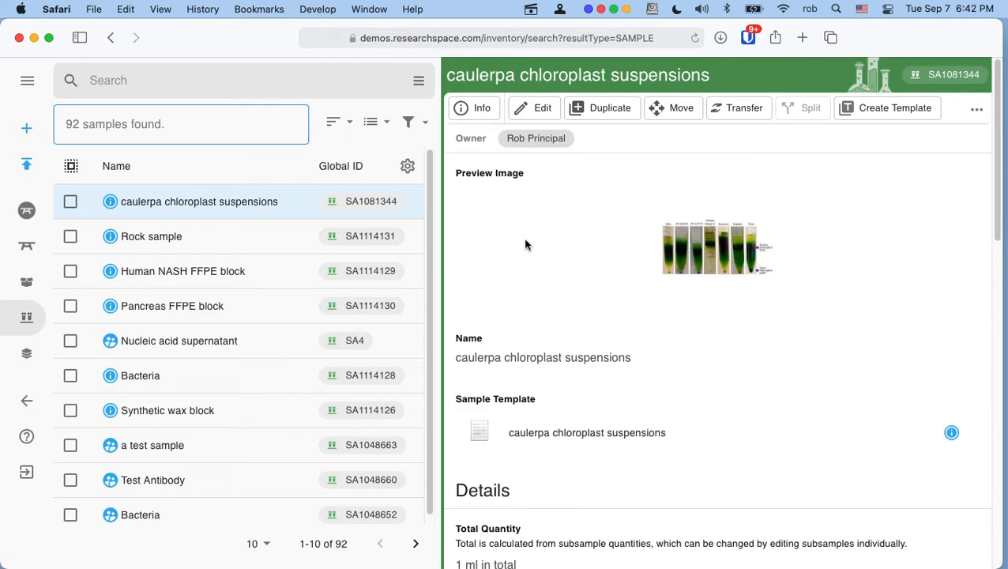
scroll(530, 249, down, 5)
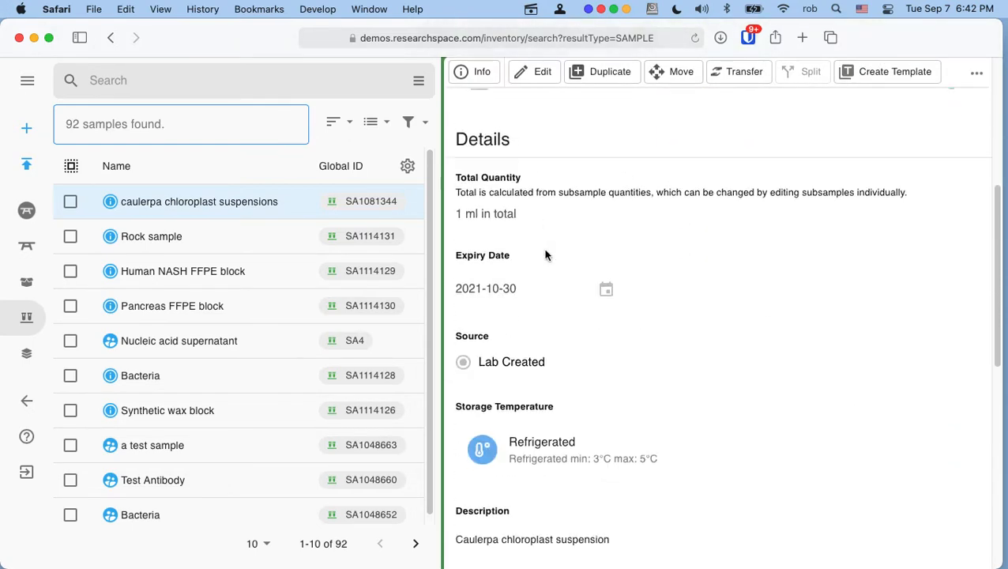
scroll(545, 255, up, 5)
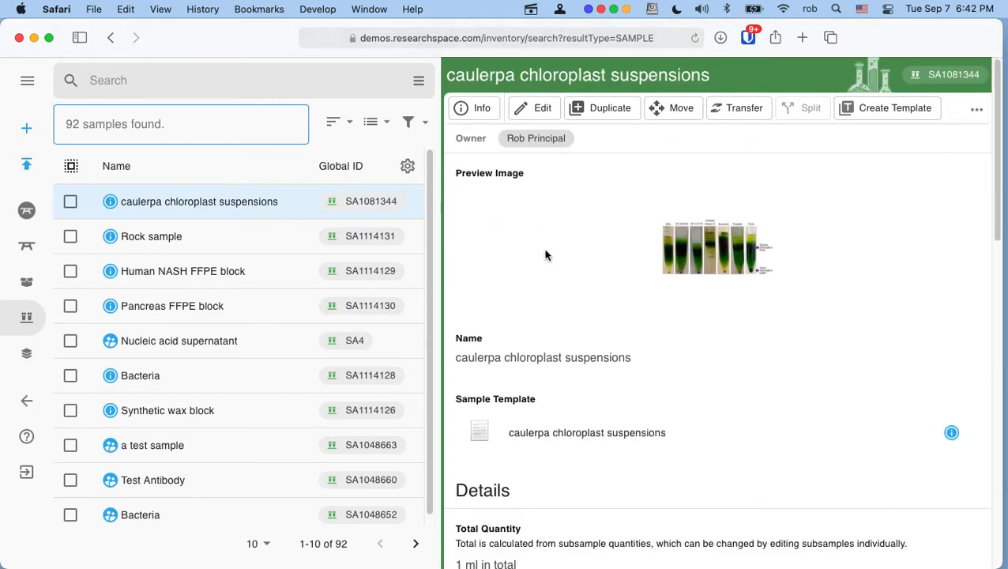
Open the Rock sample record and review its details and custom fields
click(218, 245)
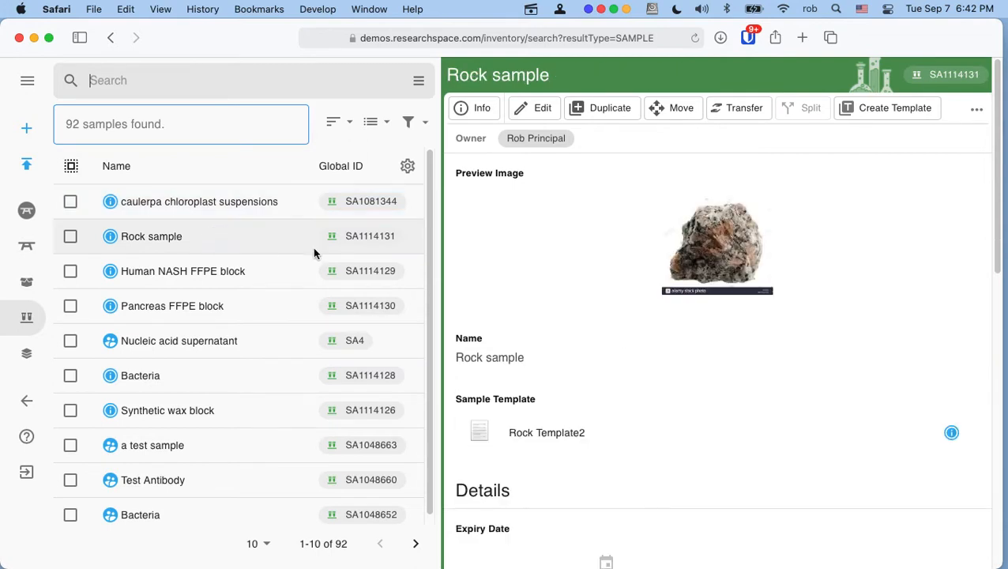
scroll(692, 362, down, 10)
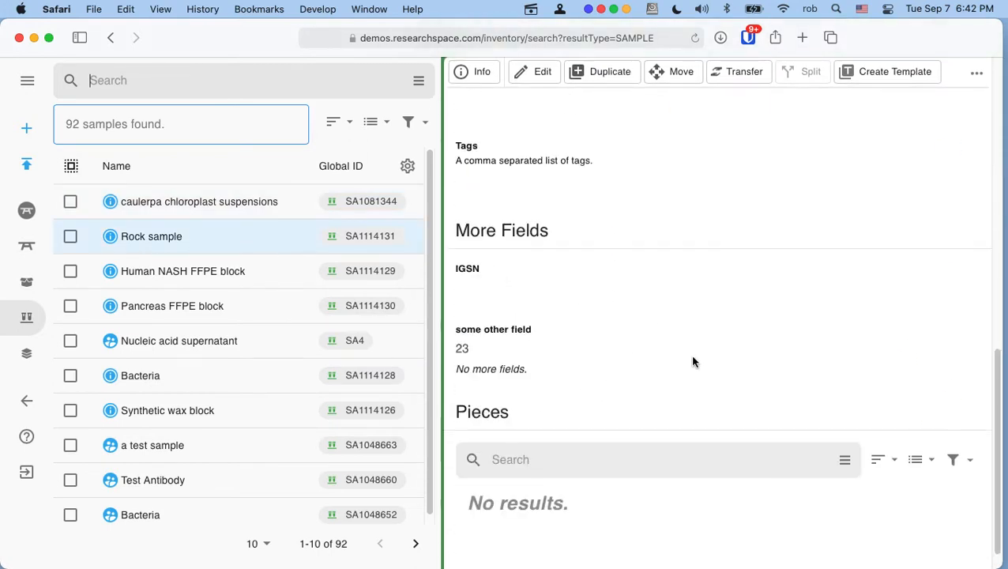
scroll(690, 356, up, 10)
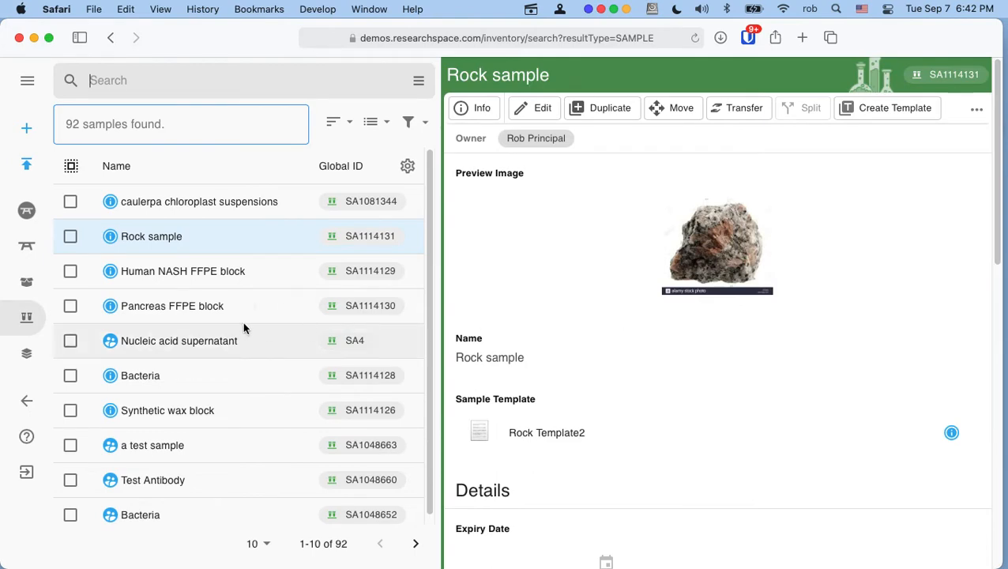
Open the Nucleic acid supernatant sample and review its details and additional fields
click(203, 341)
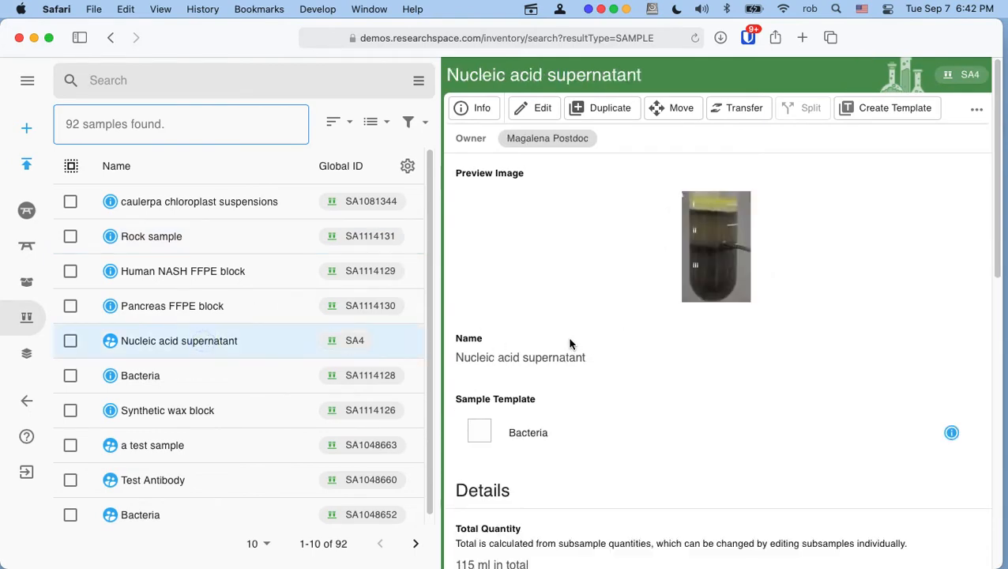
scroll(571, 343, down, 1)
scroll(571, 342, down, 10)
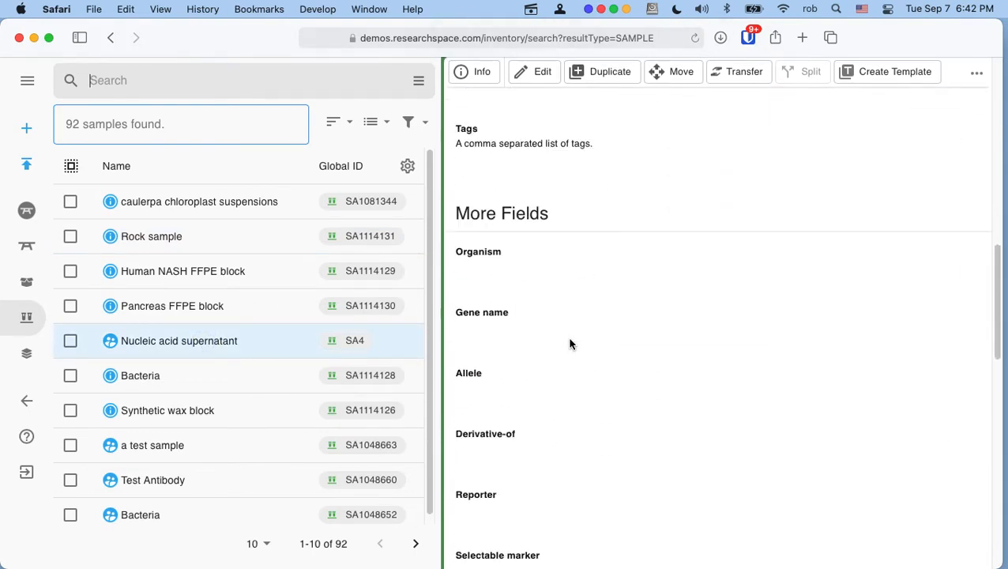
scroll(570, 342, down, 6)
scroll(571, 342, up, 15)
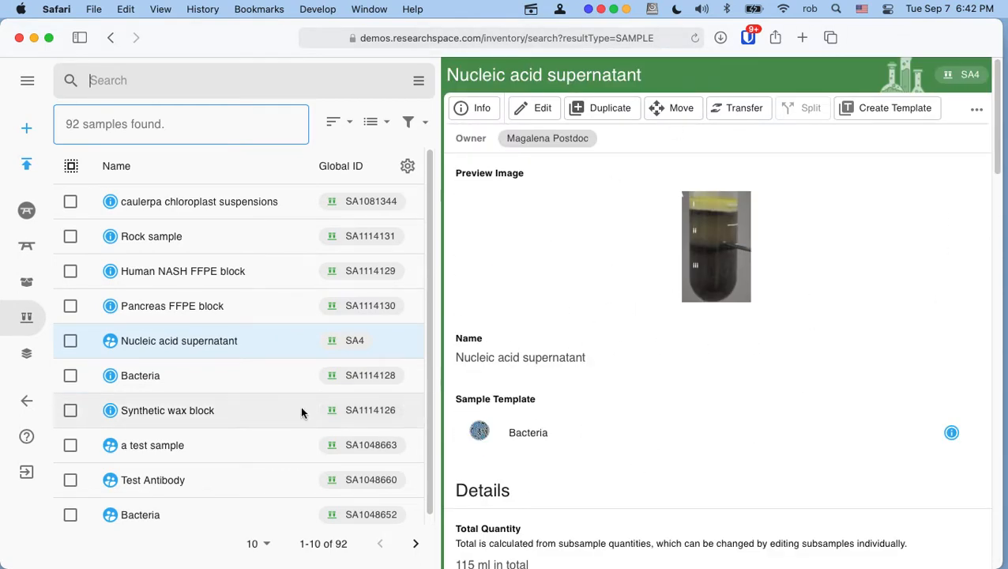
Open the Synthetic wax block sample and review its description, tags and additional fields
click(221, 409)
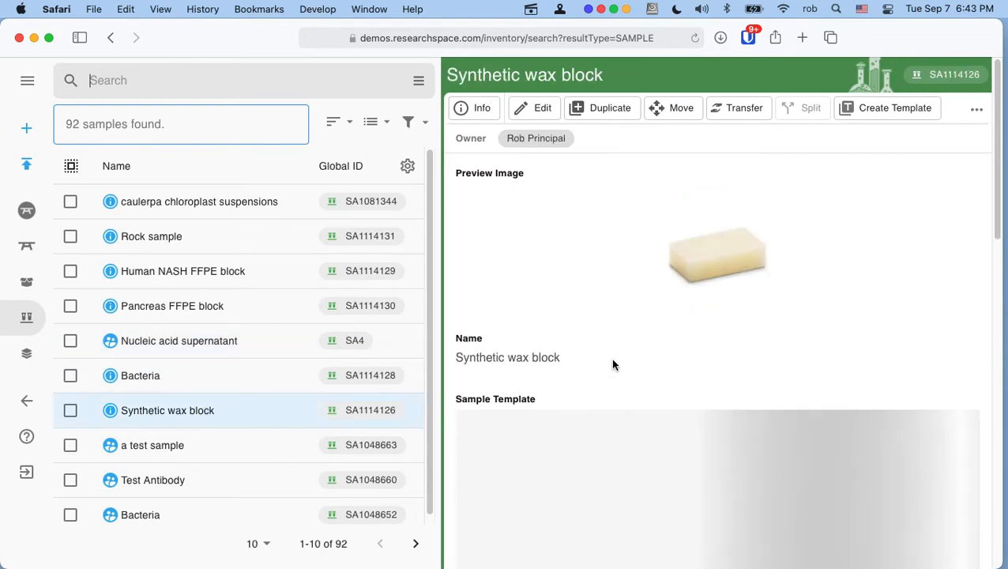
scroll(619, 320, down, 1)
scroll(620, 320, down, 10)
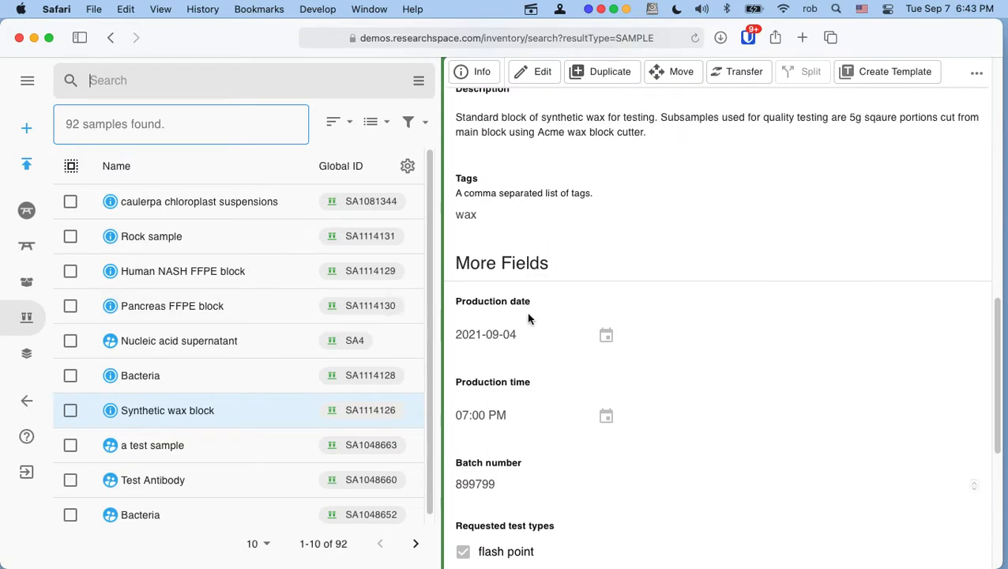
scroll(698, 319, up, 10)
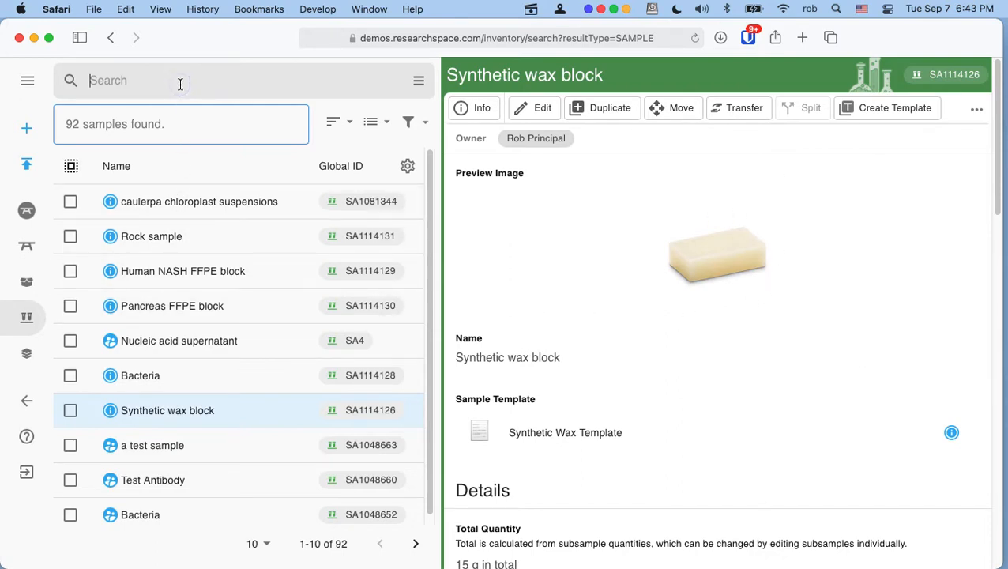
Search the inventory for NASH
text(N)
key(BackSpace)
text(NASH)
key(Return)
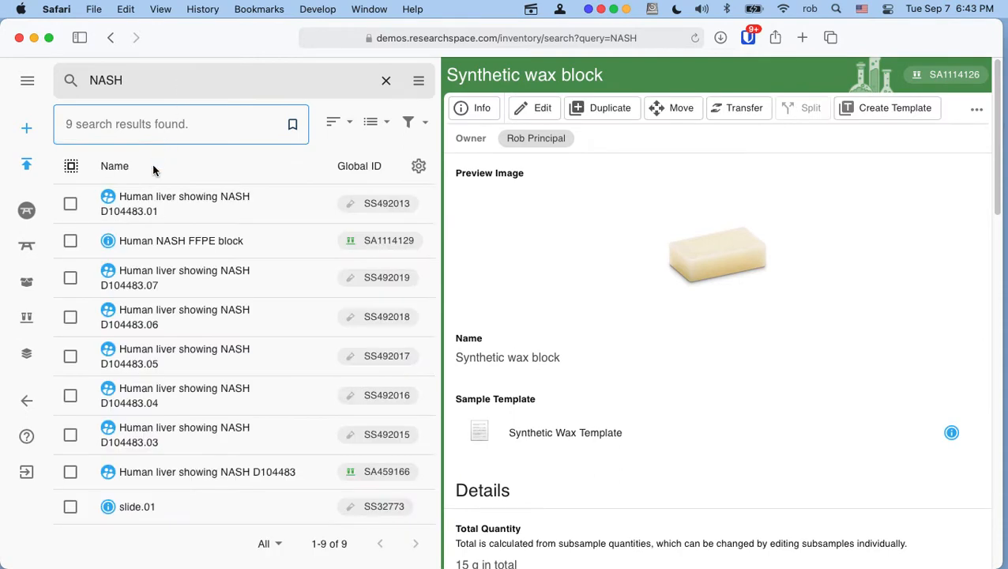
Open the Human liver showing NASH D104483.01 subsample from the results and review its record
click(163, 196)
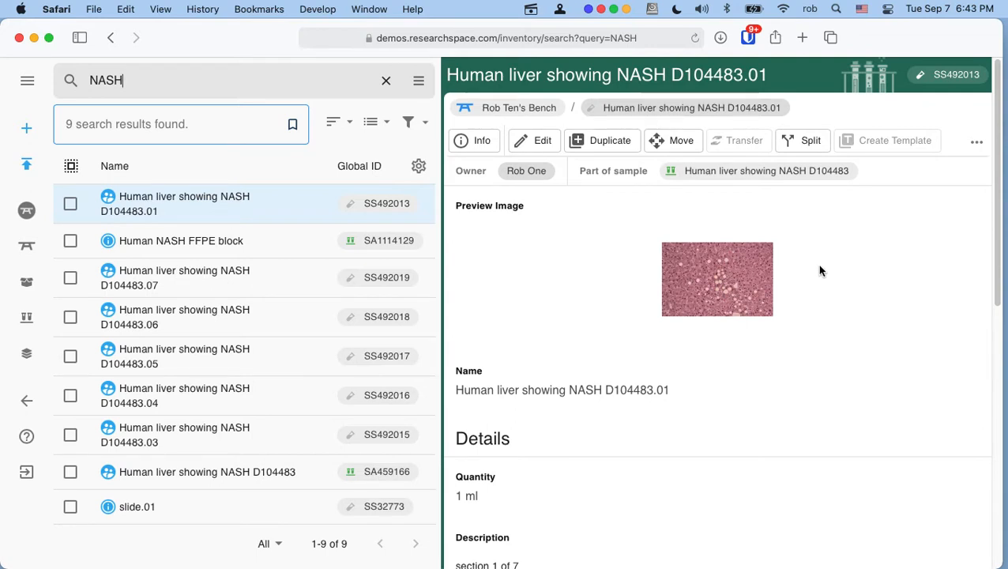
scroll(820, 272, down, 1)
scroll(821, 273, down, 10)
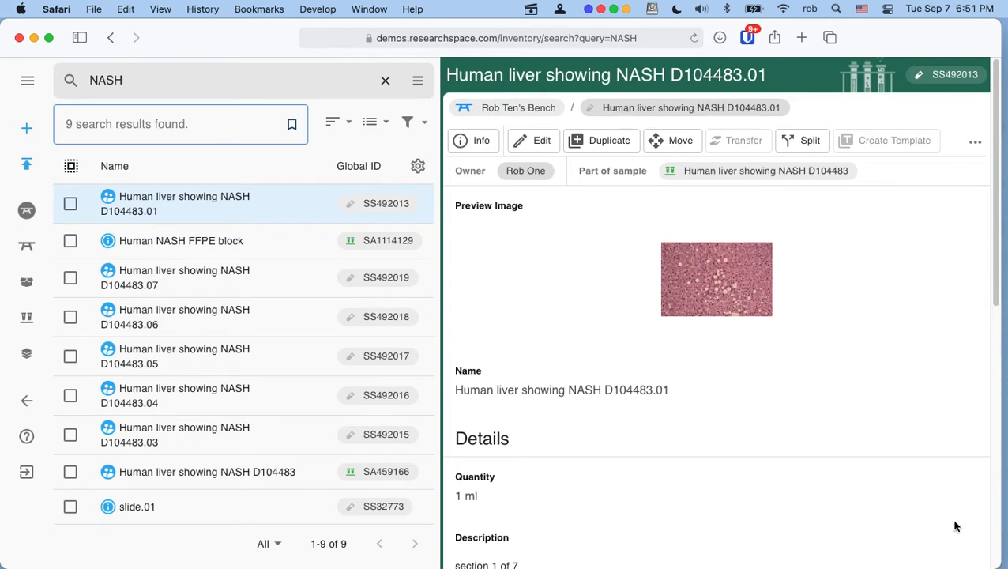
Narrow the browser window to about half width, switch between the subsample record and the results list, and widen the window again
drag(1002, 564, 513, 498)
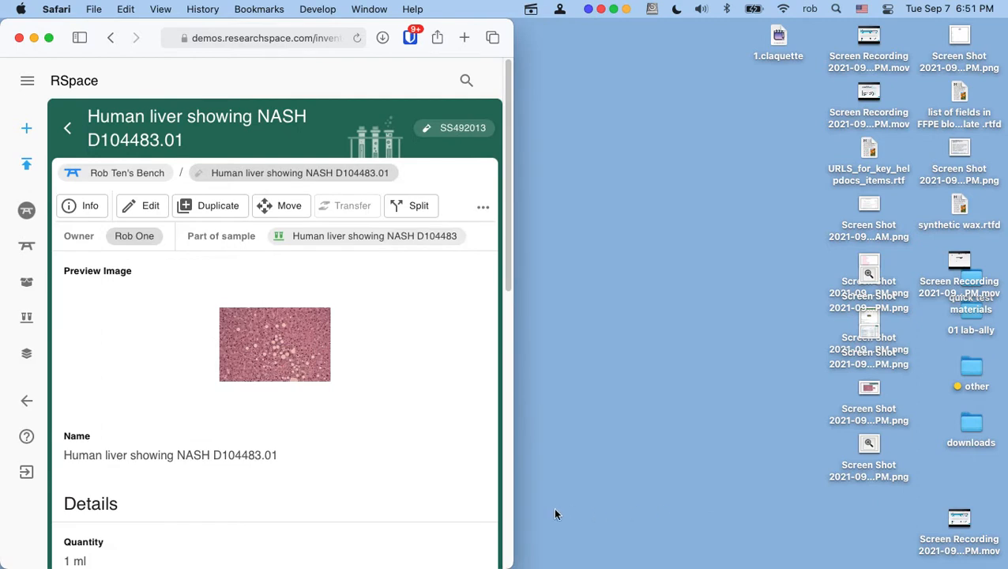
click(68, 130)
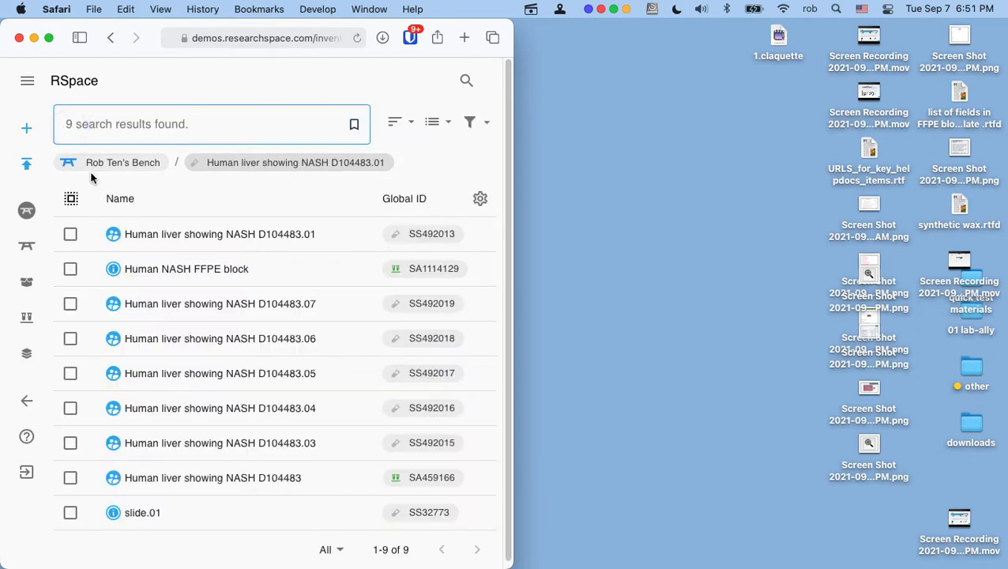
click(206, 234)
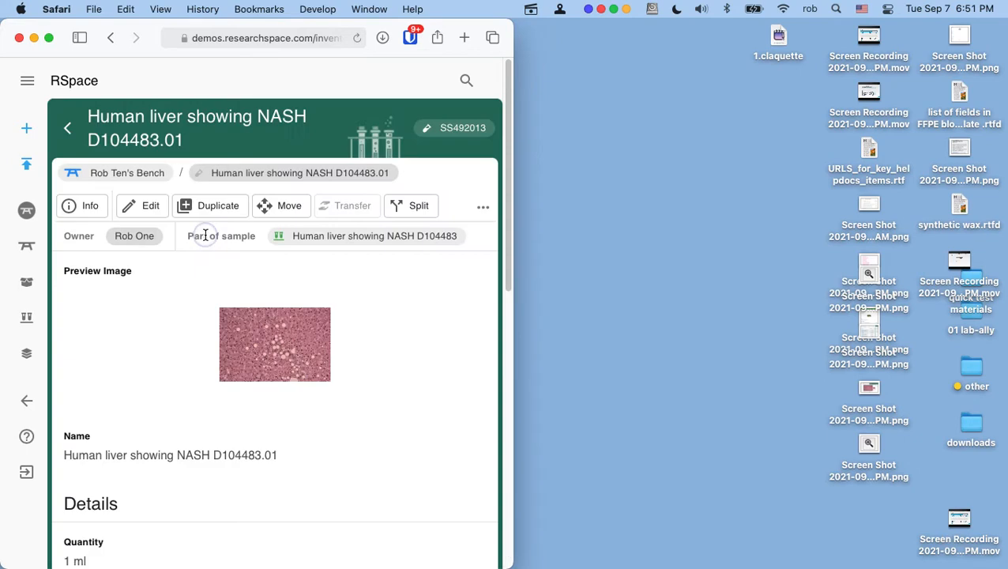
click(65, 130)
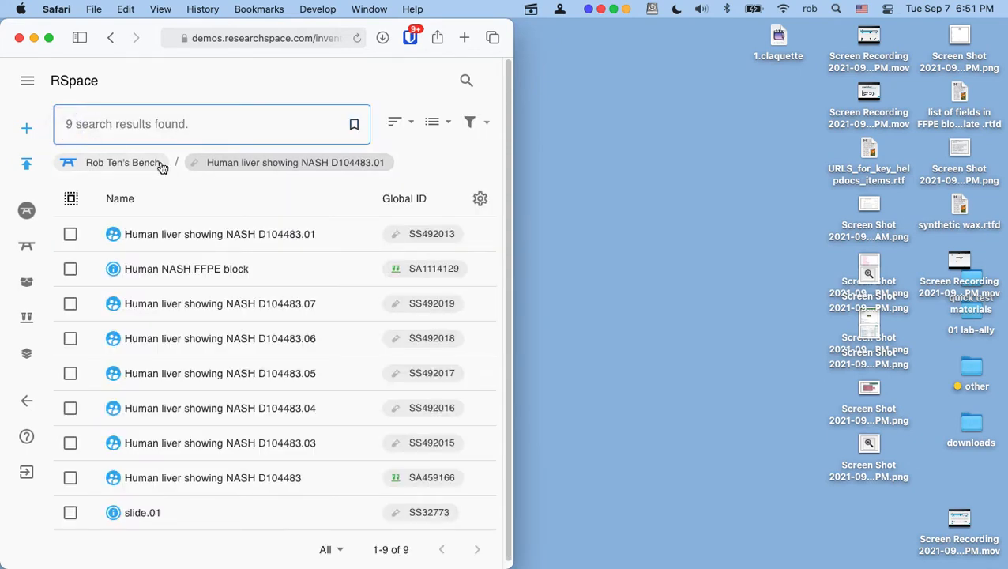
drag(515, 408, 1000, 410)
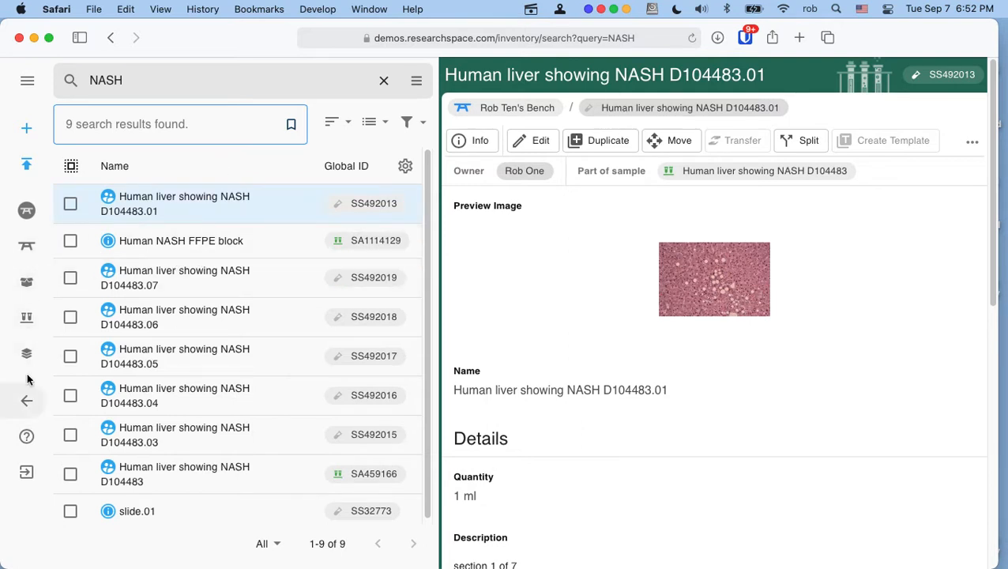
Browse the inventory's containers, samples, templates and benches listings in turn
click(27, 286)
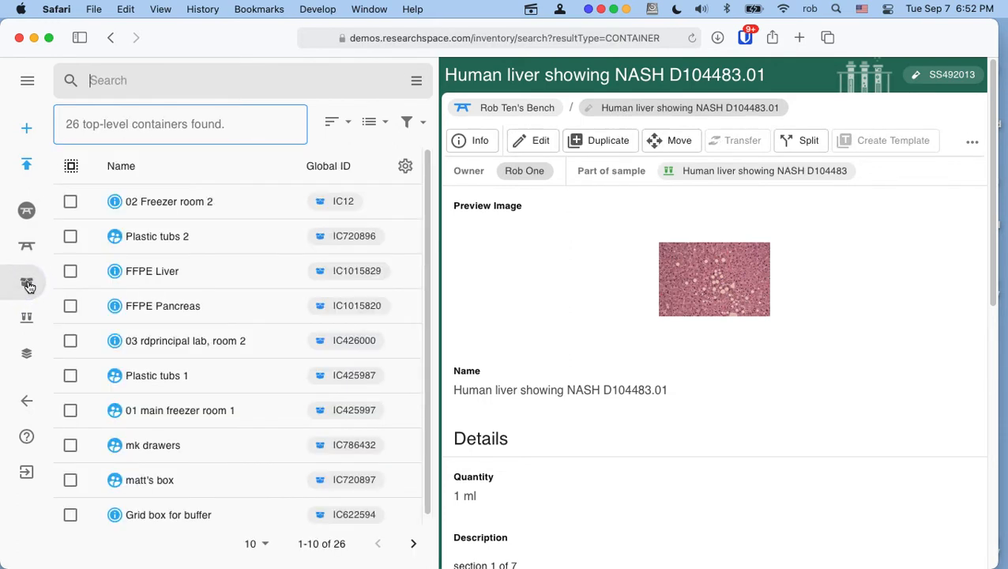
click(27, 319)
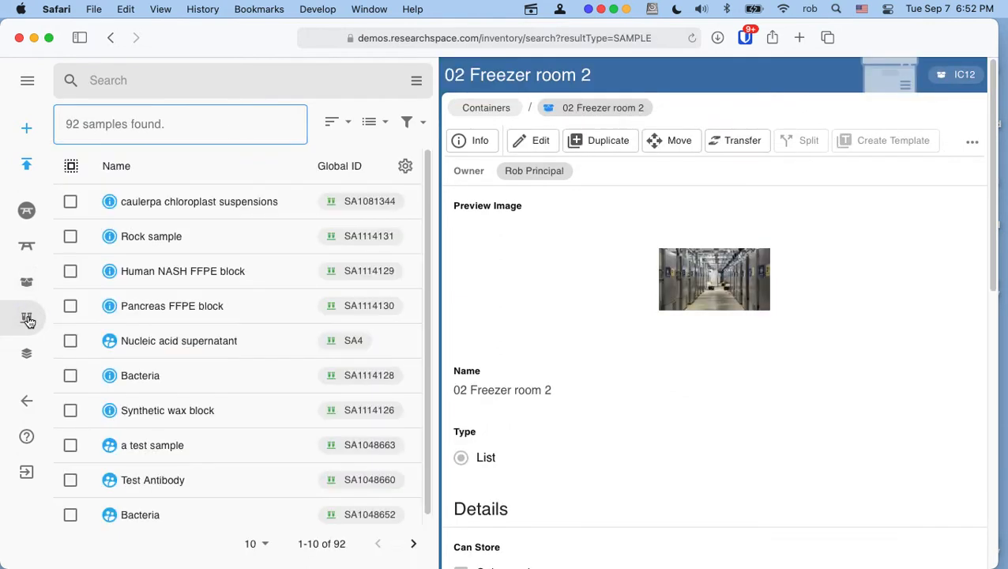
click(29, 356)
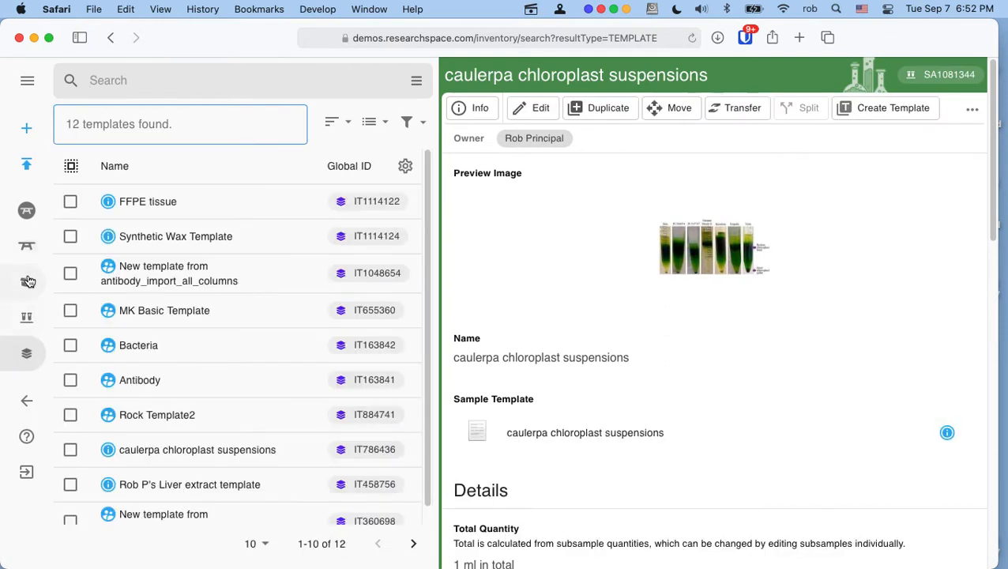
click(26, 247)
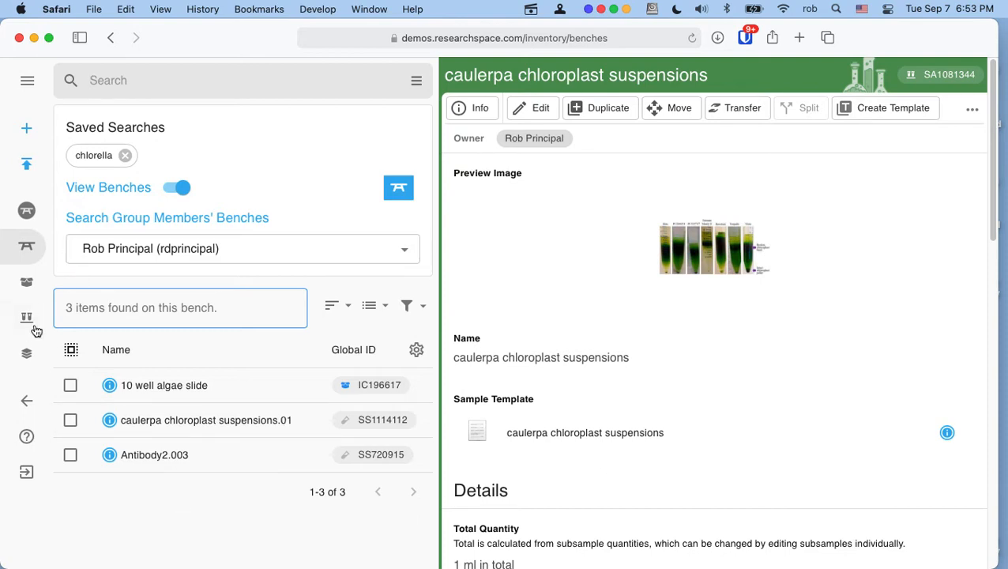
List the top-level containers and look over the search options, leaving the options hidden
click(26, 283)
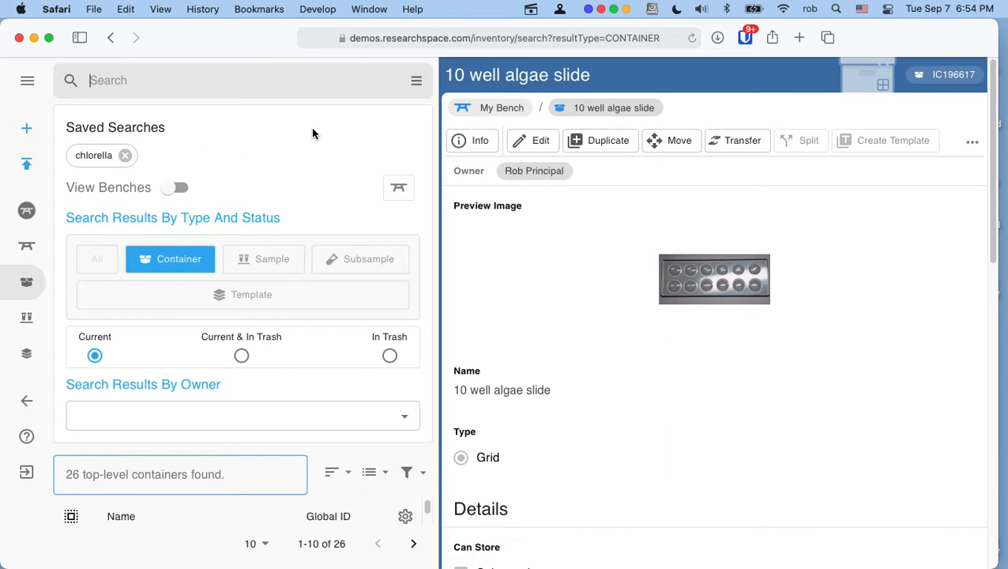
click(416, 82)
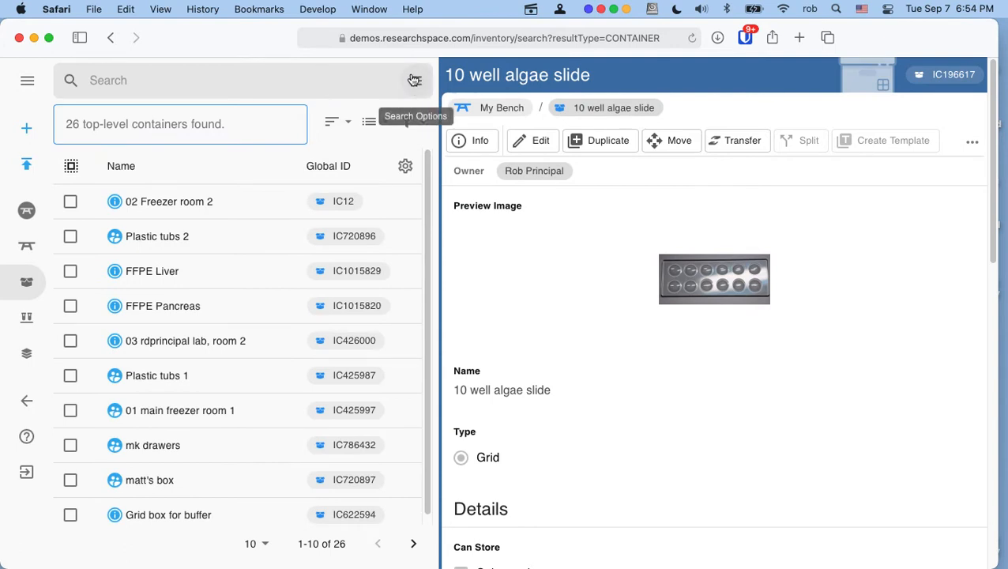
click(416, 83)
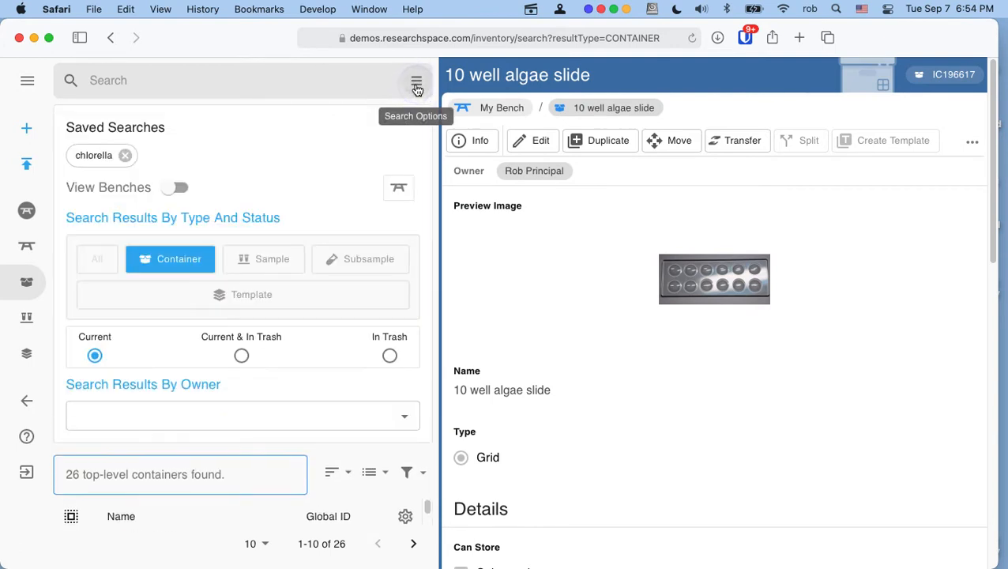
click(418, 87)
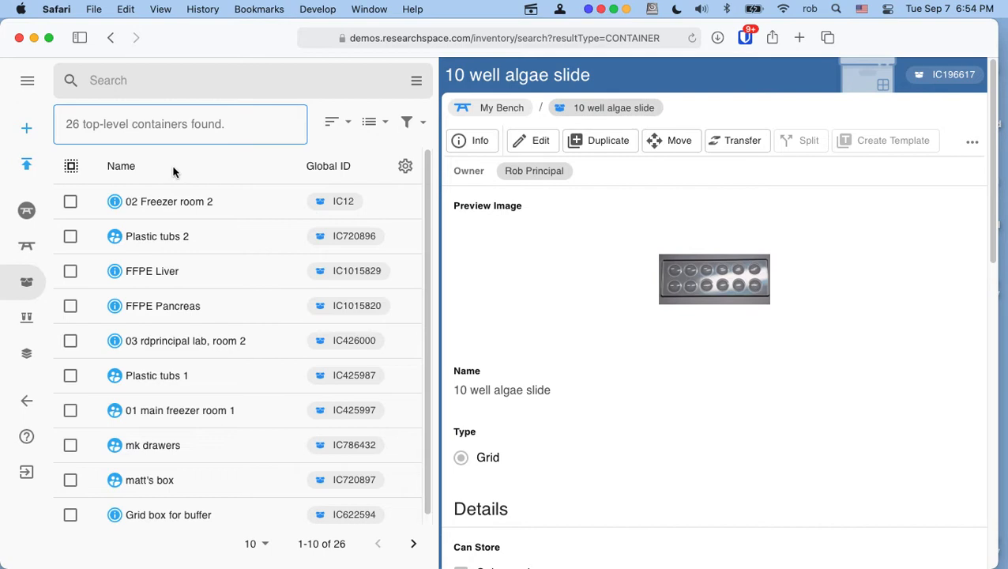
Open the container 02 Freezer room 2 and open Principal Lab Freezer 1 from its contents
click(169, 201)
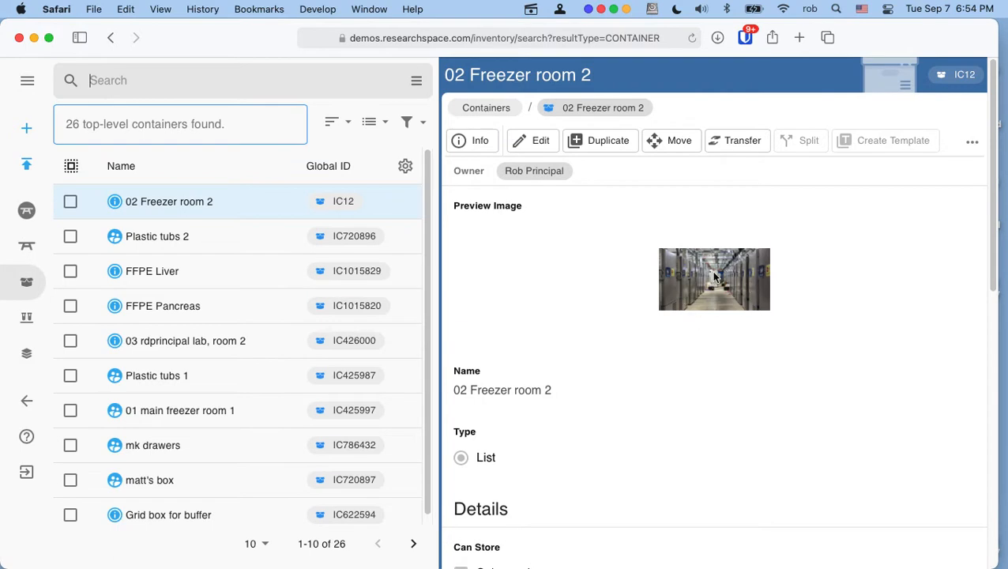
scroll(595, 327, down, 5)
scroll(595, 338, down, 3)
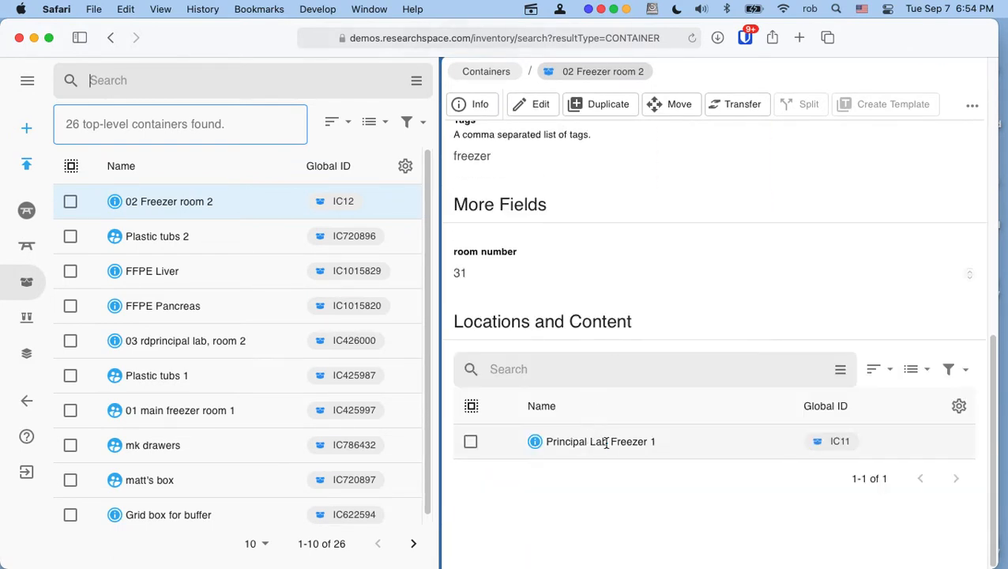
click(600, 441)
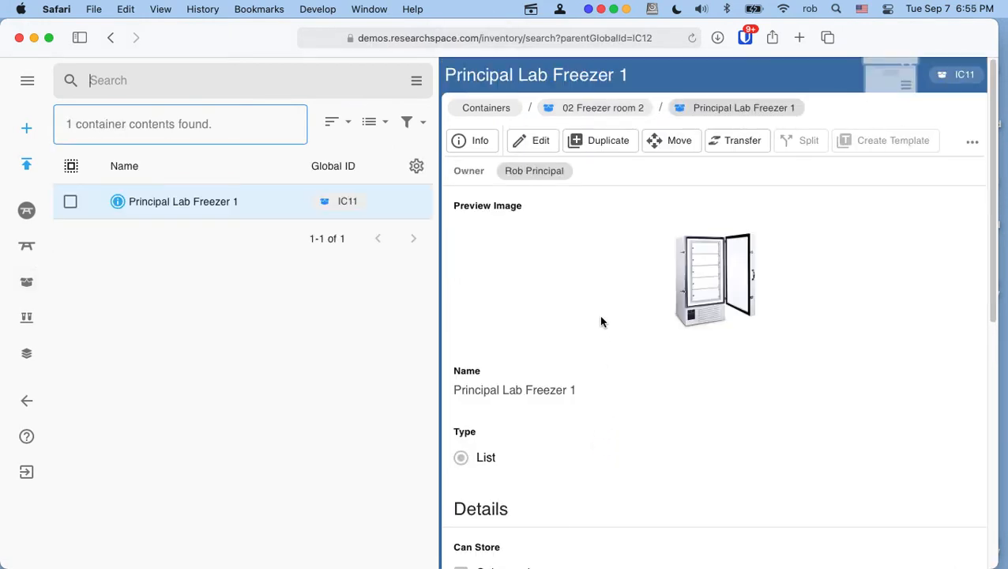
Open the container named box inside the freezer and open the subsample Antibody2.001.1 stored in it
scroll(600, 320, down, 2)
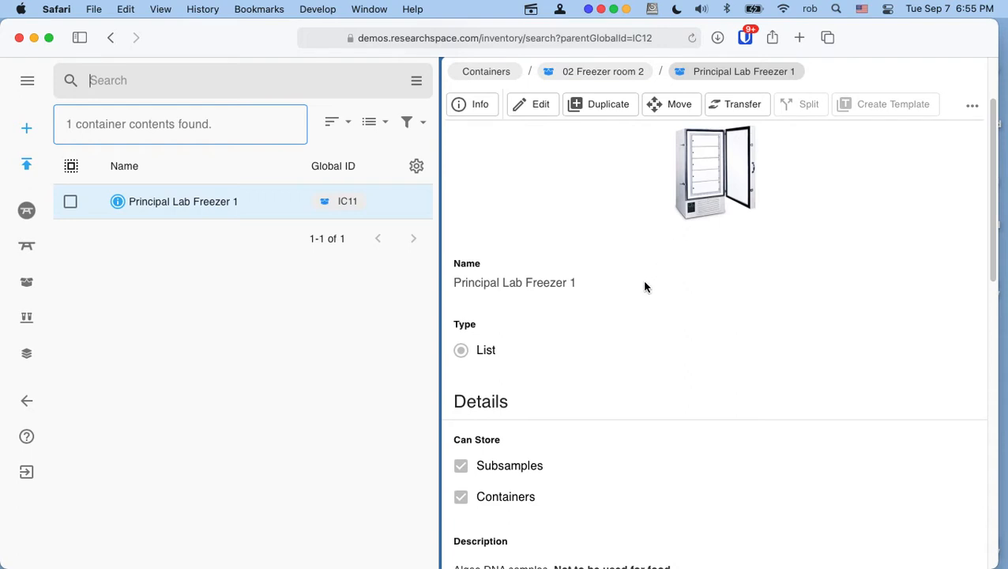
scroll(645, 285, down, 12)
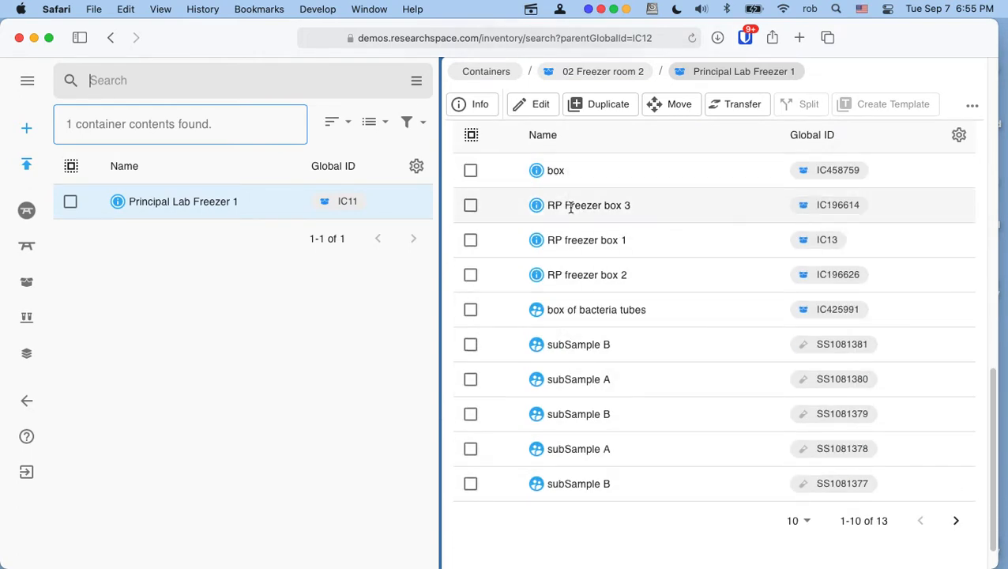
click(557, 171)
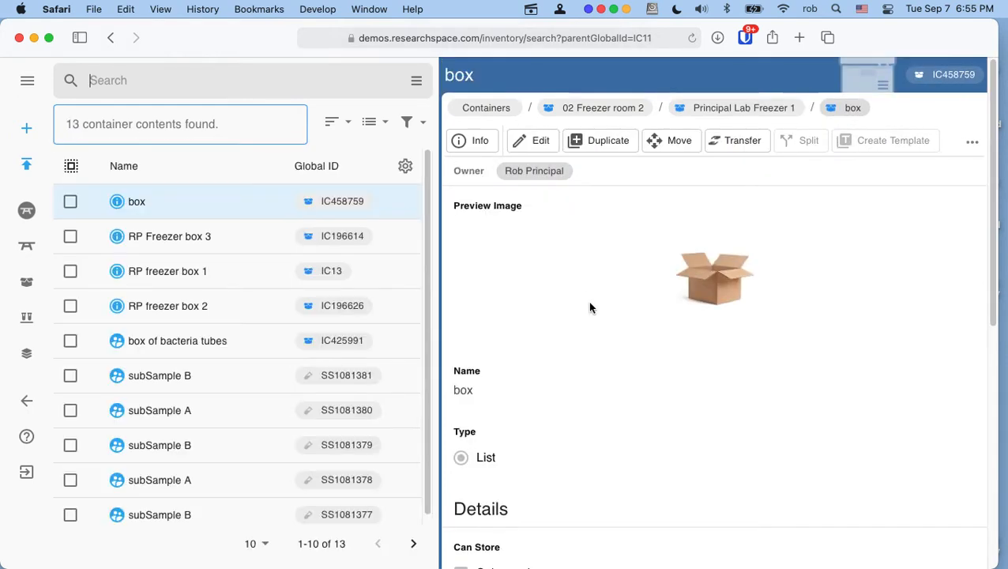
scroll(590, 307, down, 5)
scroll(588, 301, down, 6)
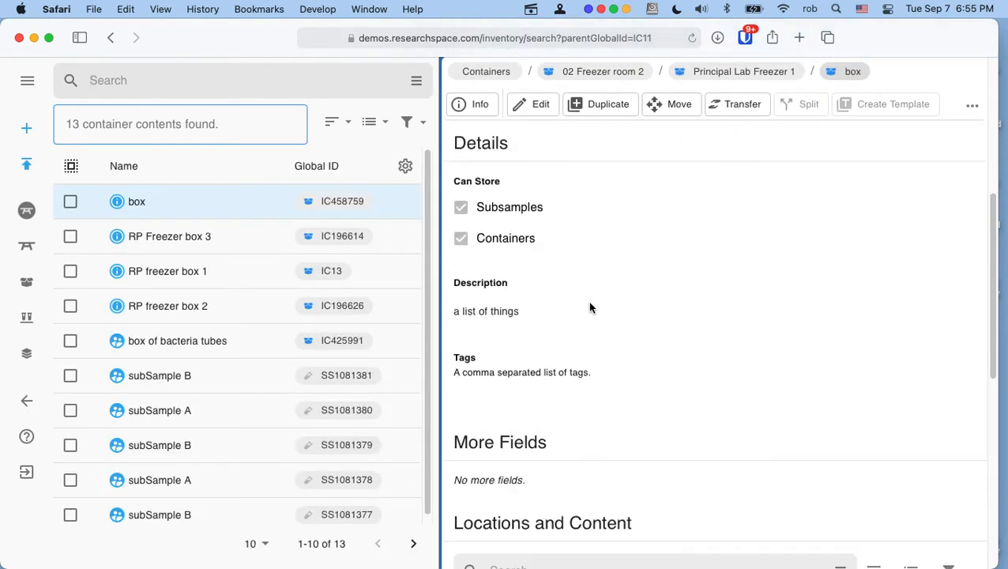
scroll(588, 299, down, 2)
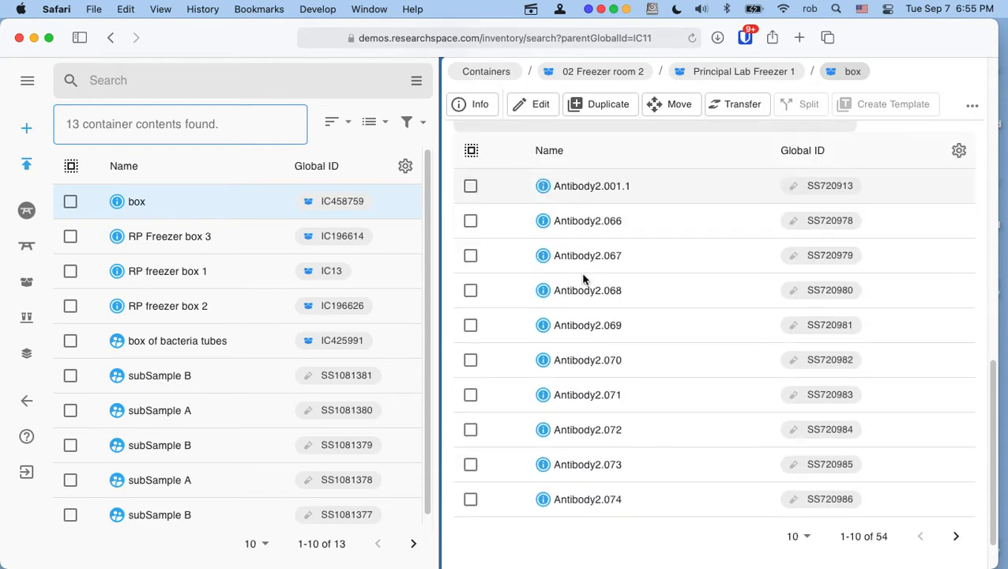
click(580, 190)
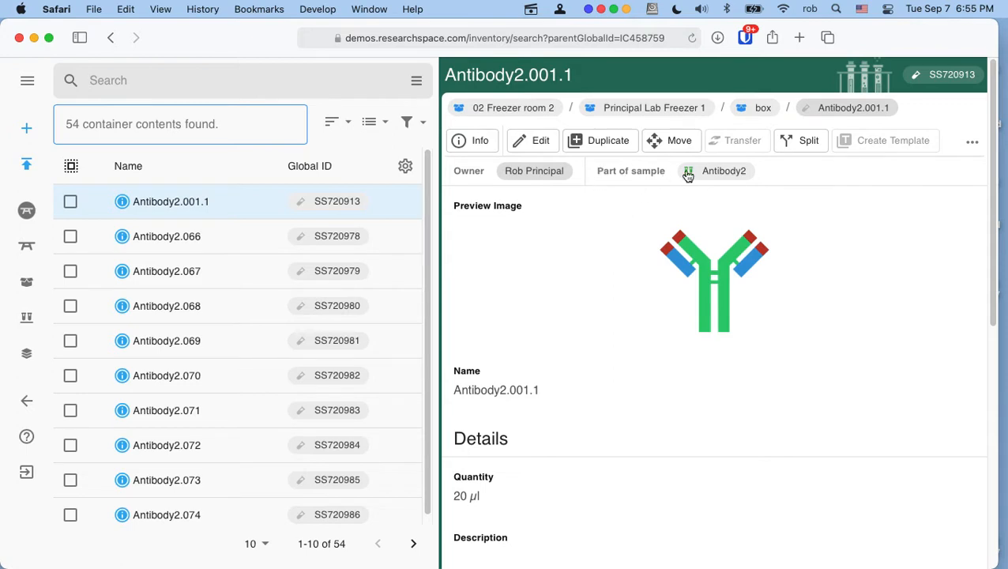
Open the parent sample Antibody2 and review its details, custom fields and aliquots list
click(724, 172)
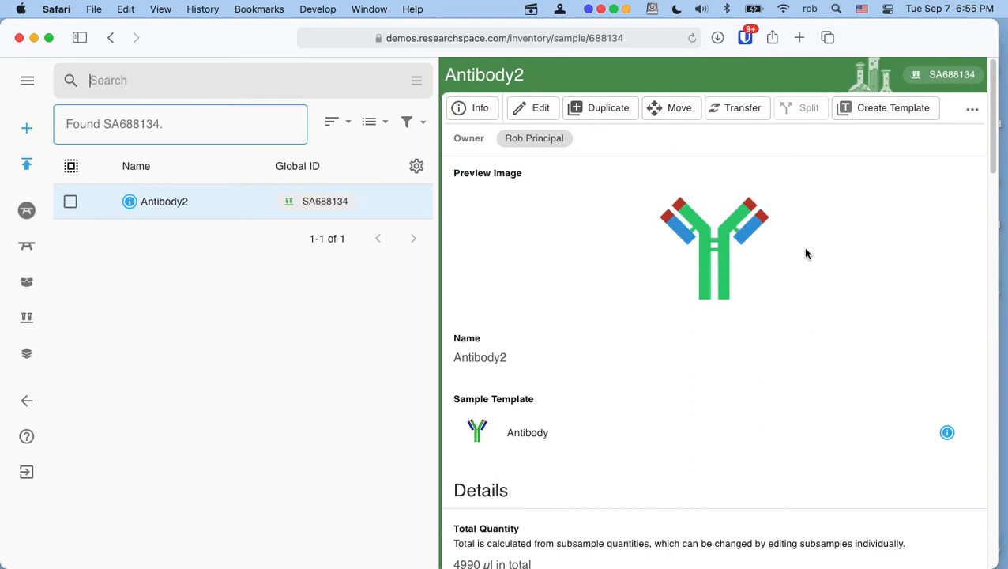
scroll(803, 259, down, 2)
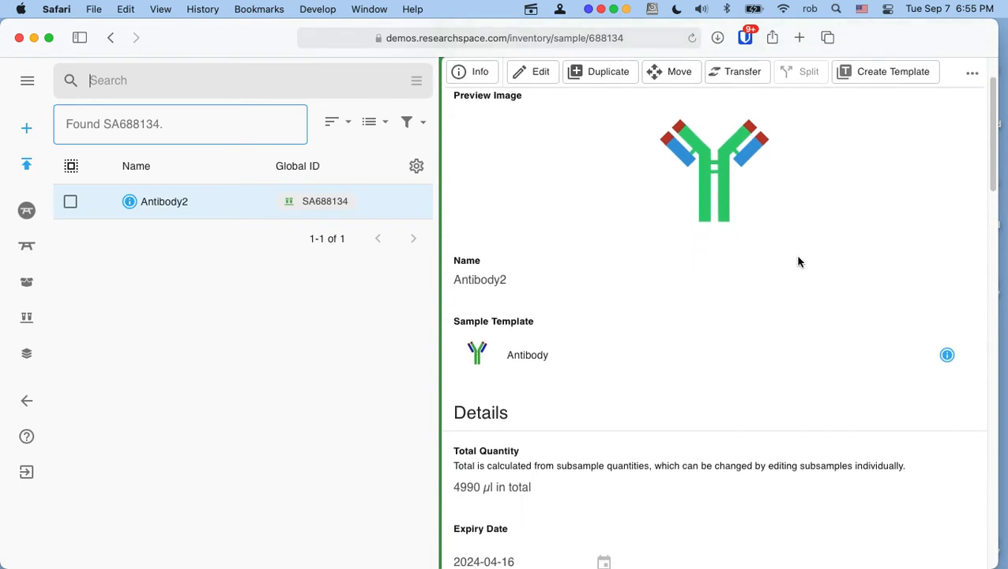
scroll(799, 262, down, 2)
scroll(798, 261, down, 5)
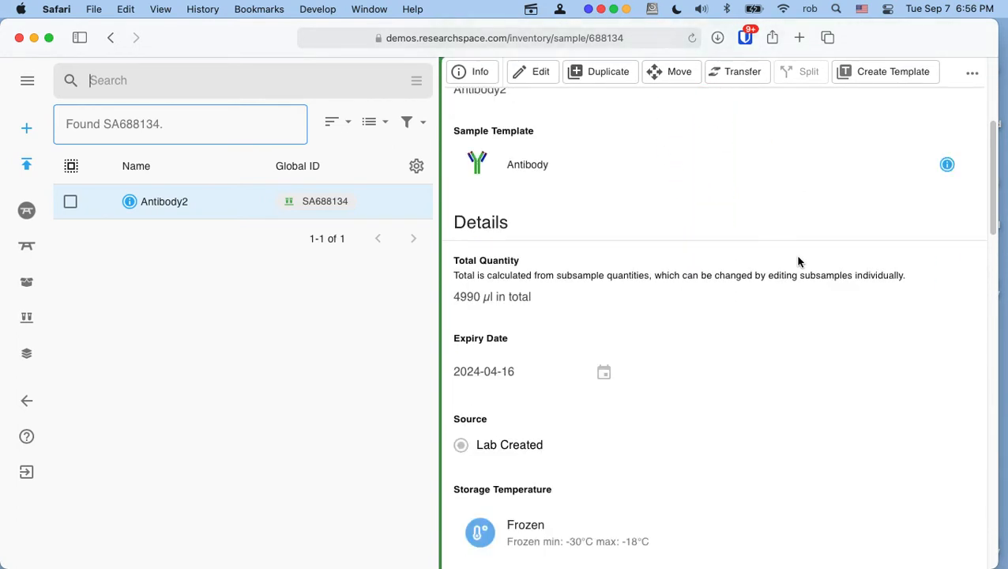
scroll(798, 261, down, 2)
scroll(792, 255, down, 10)
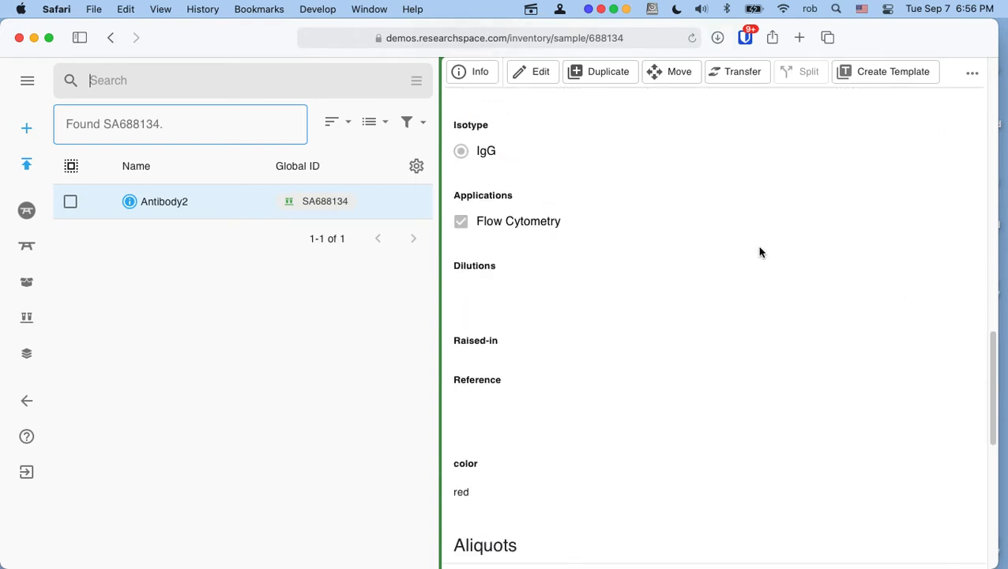
scroll(614, 270, down, 2)
scroll(615, 268, up, 12)
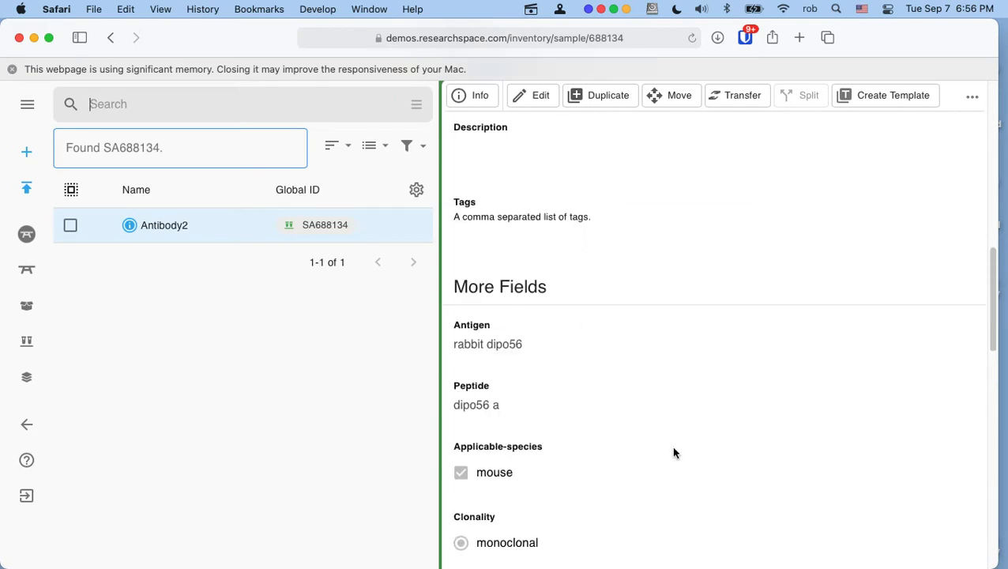
scroll(655, 421, down, 3)
scroll(615, 346, down, 18)
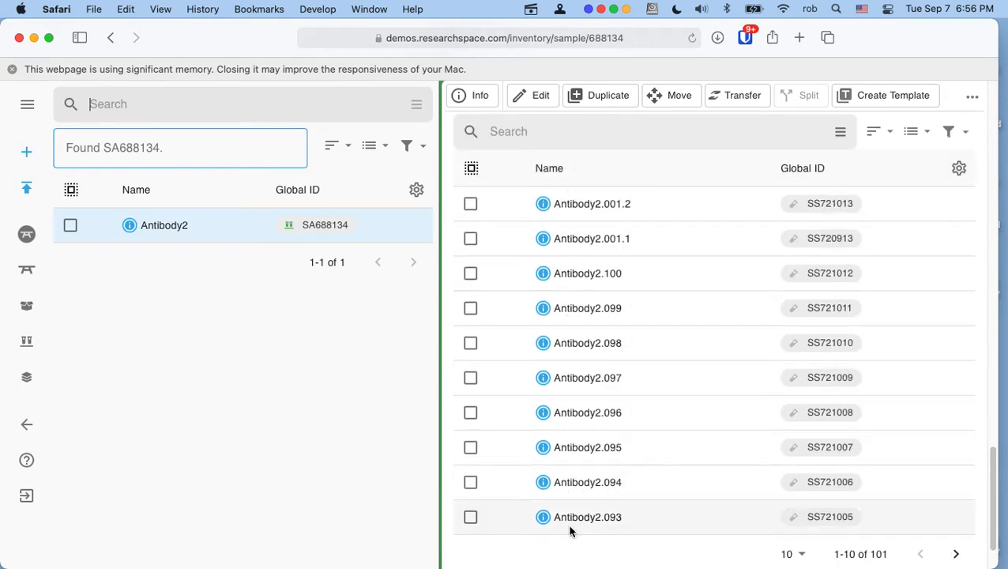
scroll(613, 494, down, 1)
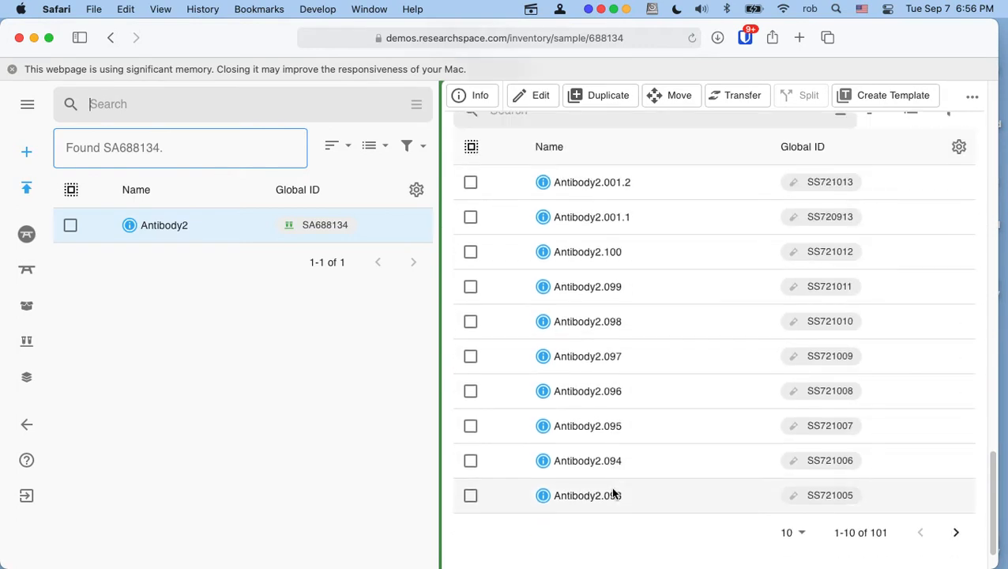
scroll(610, 466, up, 1)
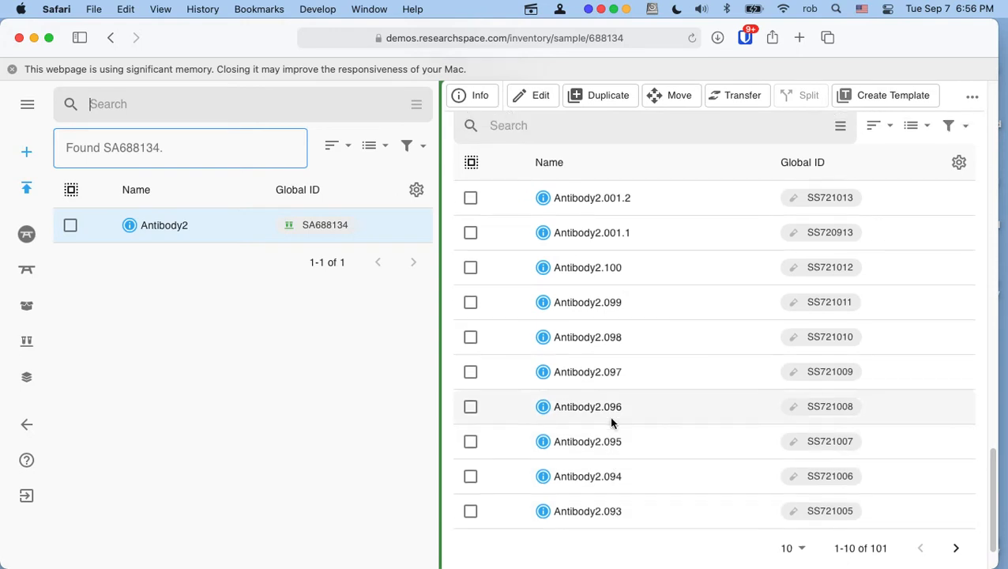
Open the aliquot Antibody2.001.2 and review its record and the container path where it is stored
click(597, 201)
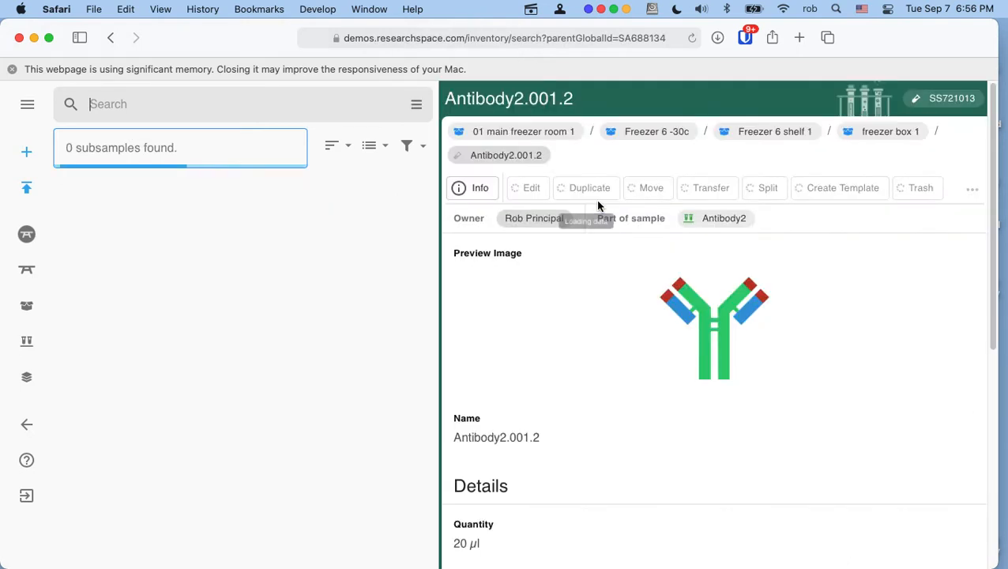
scroll(627, 337, down, 8)
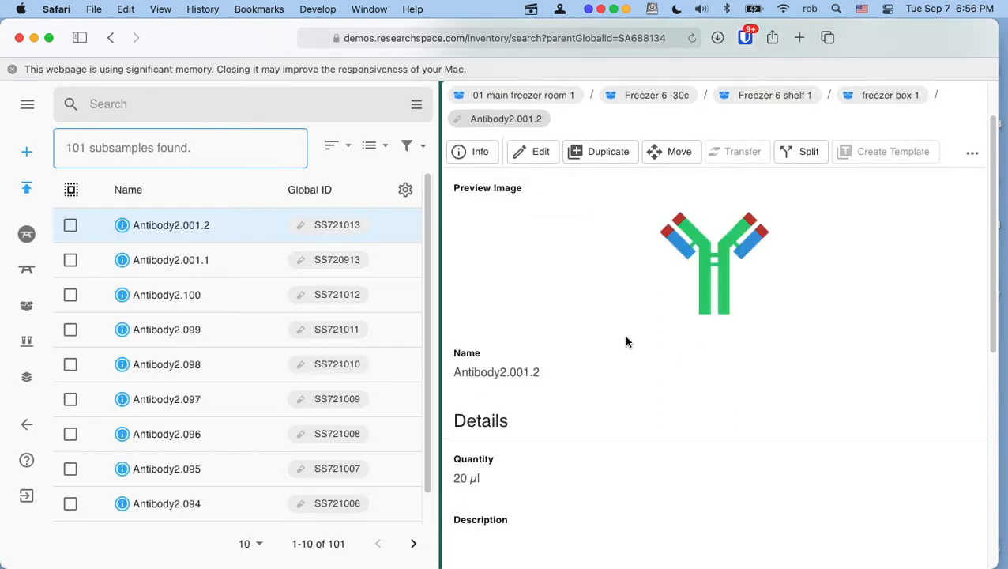
scroll(639, 335, up, 8)
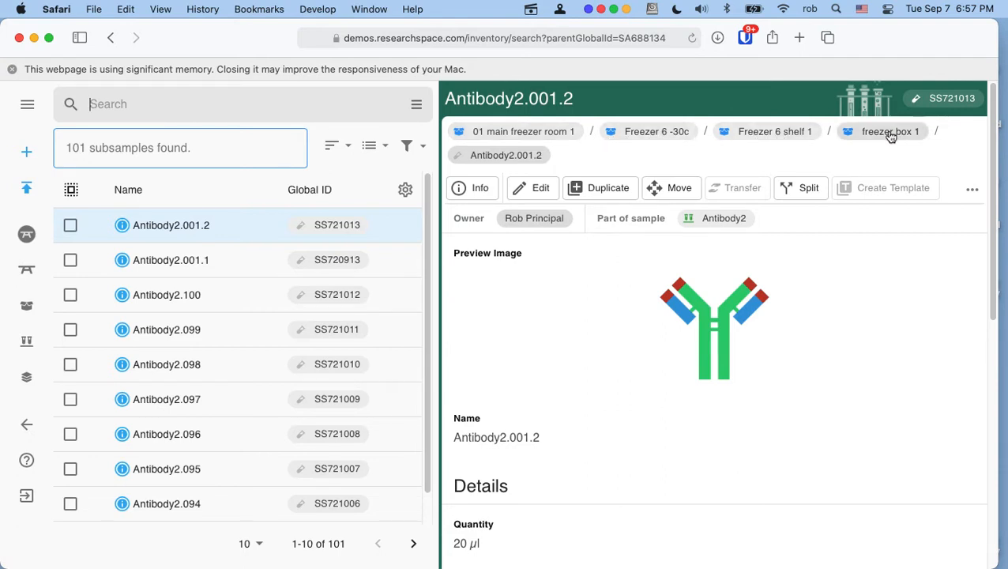
scroll(737, 373, down, 1)
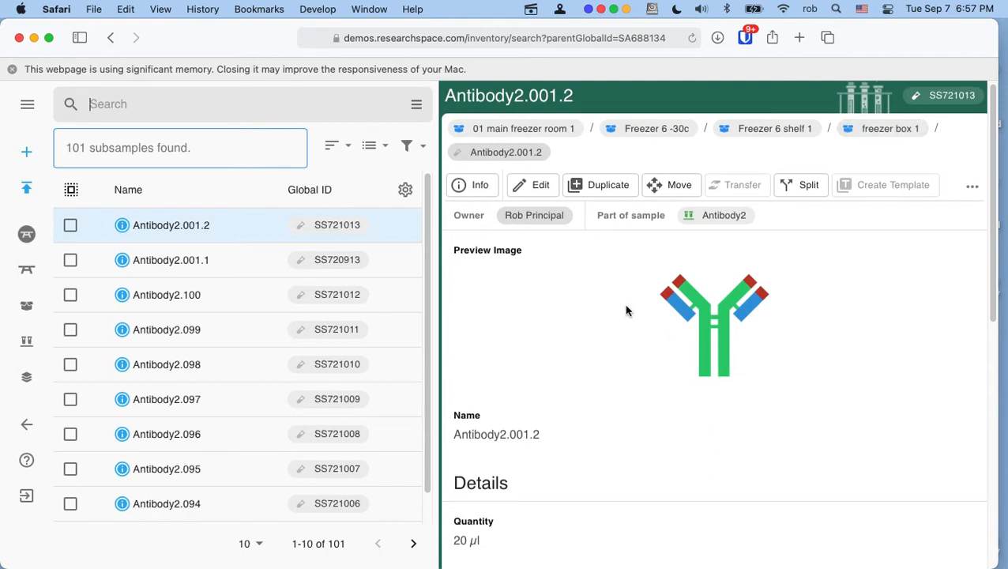
scroll(627, 310, down, 1)
Return to the parent sample Antibody2 and show Current Location instead of Global ID in its aliquots table
click(724, 214)
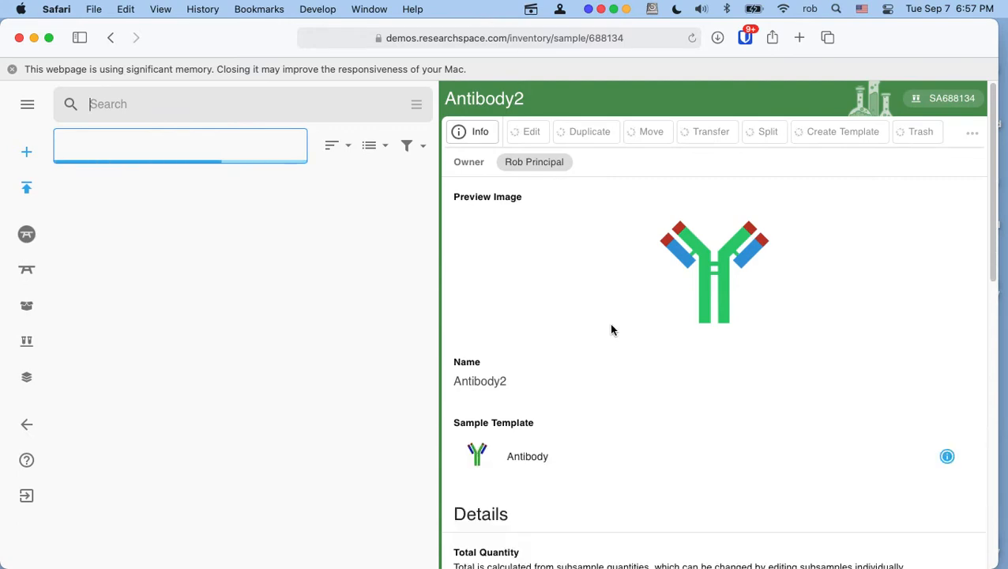
scroll(610, 328, down, 5)
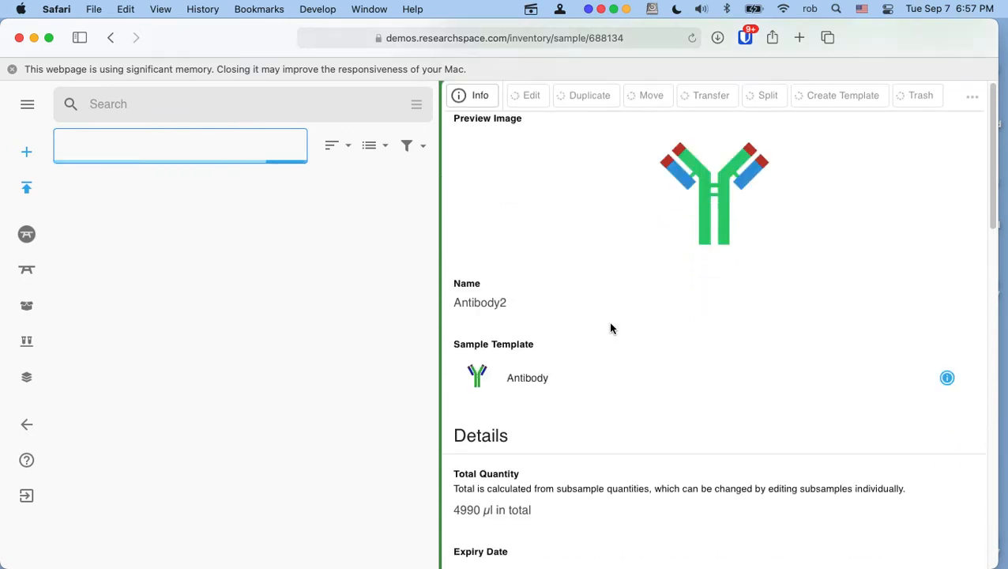
scroll(610, 328, down, 10)
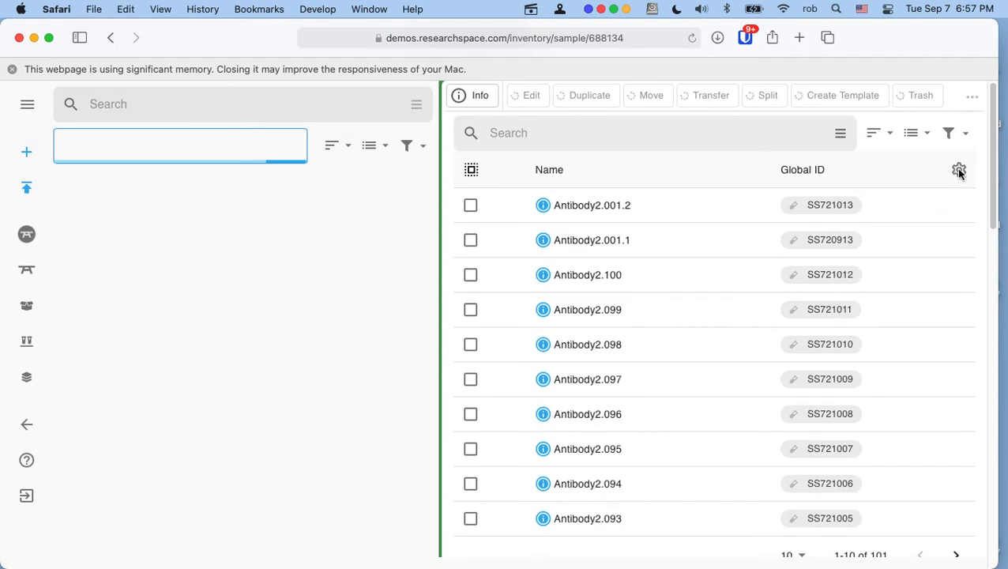
click(959, 193)
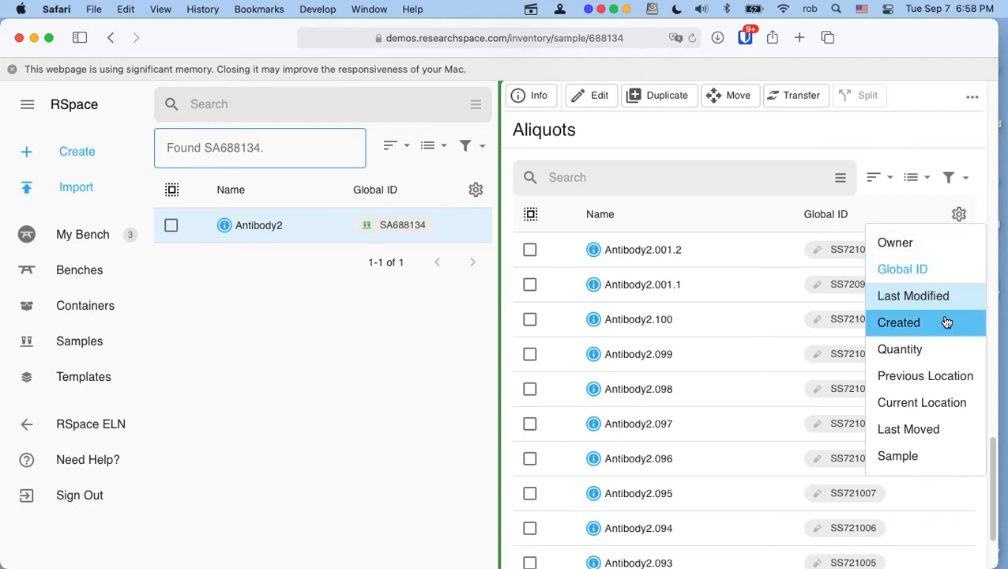
click(951, 403)
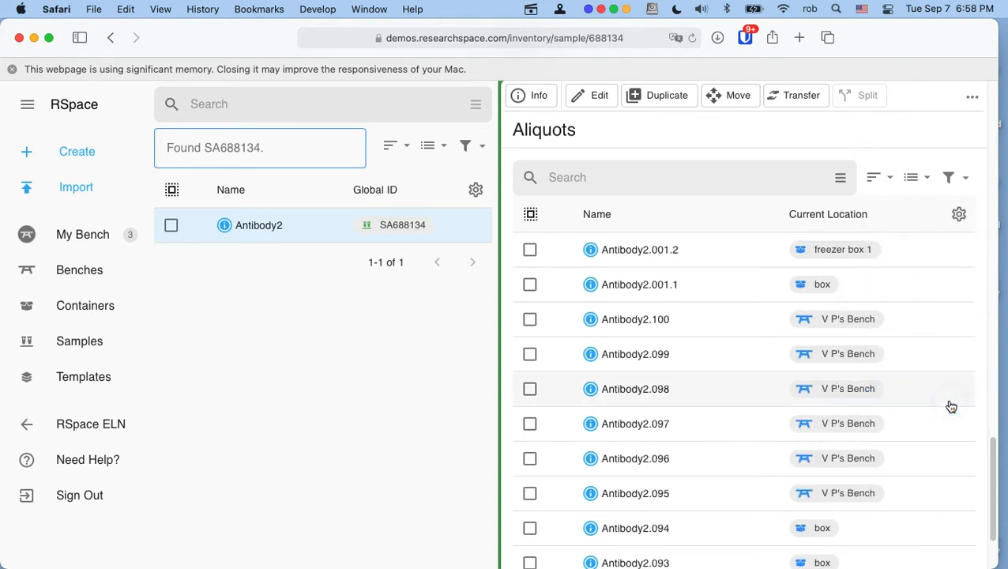
Look over the aliquots' current locations and set the aliquots table to 100 rows per page
scroll(940, 353, down, 1)
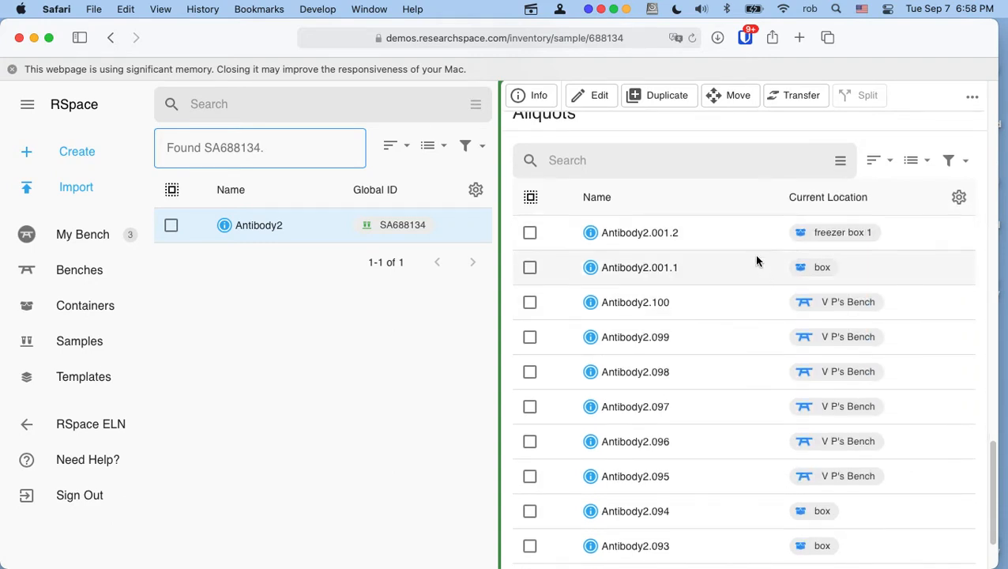
scroll(763, 290, down, 1)
scroll(766, 306, down, 1)
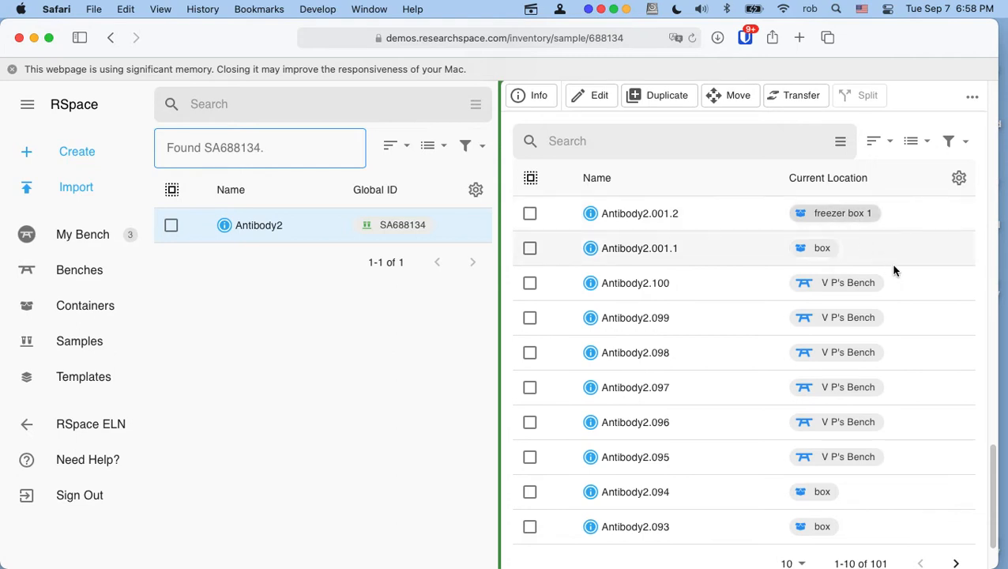
scroll(885, 265, down, 1)
scroll(929, 256, down, 2)
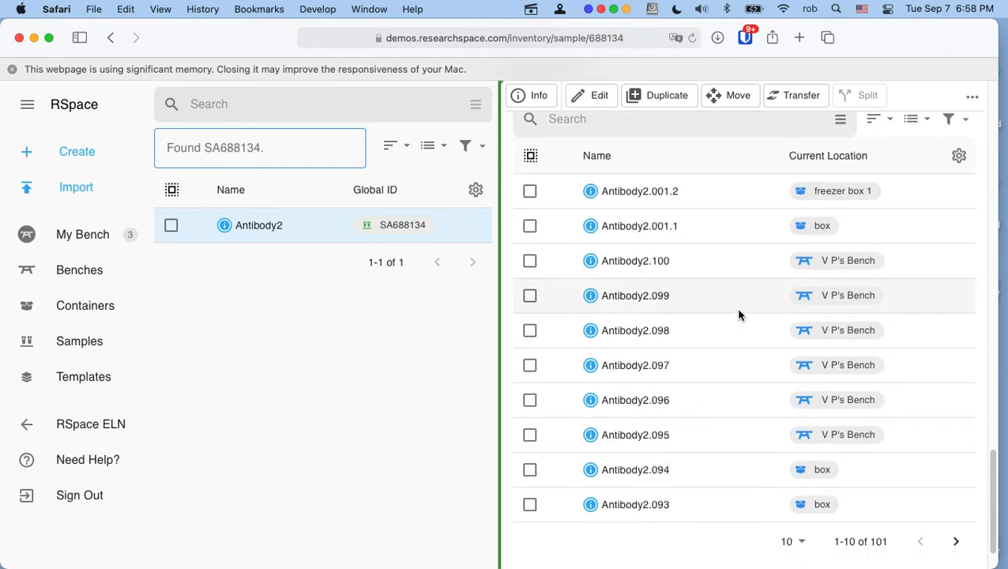
scroll(738, 325, down, 2)
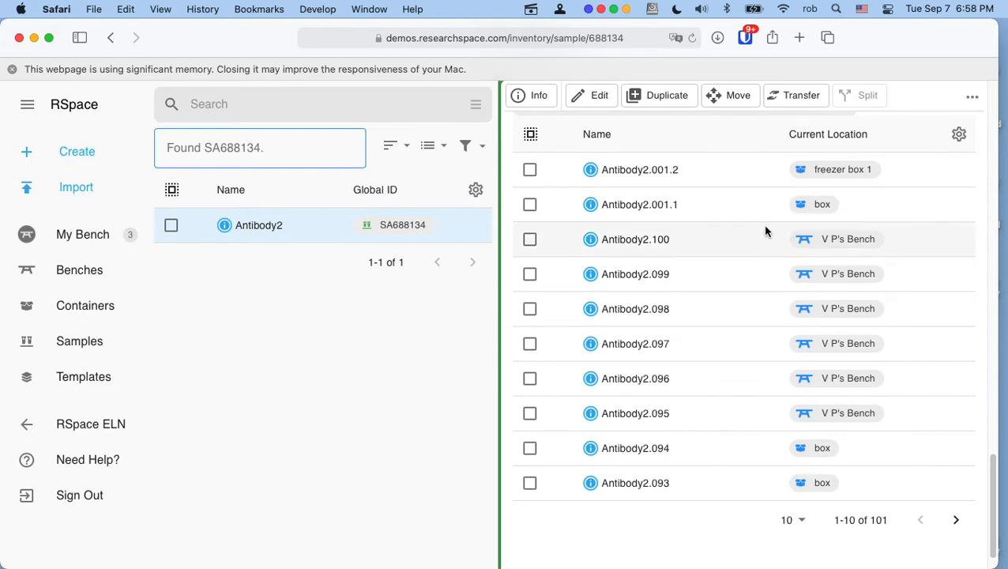
click(794, 520)
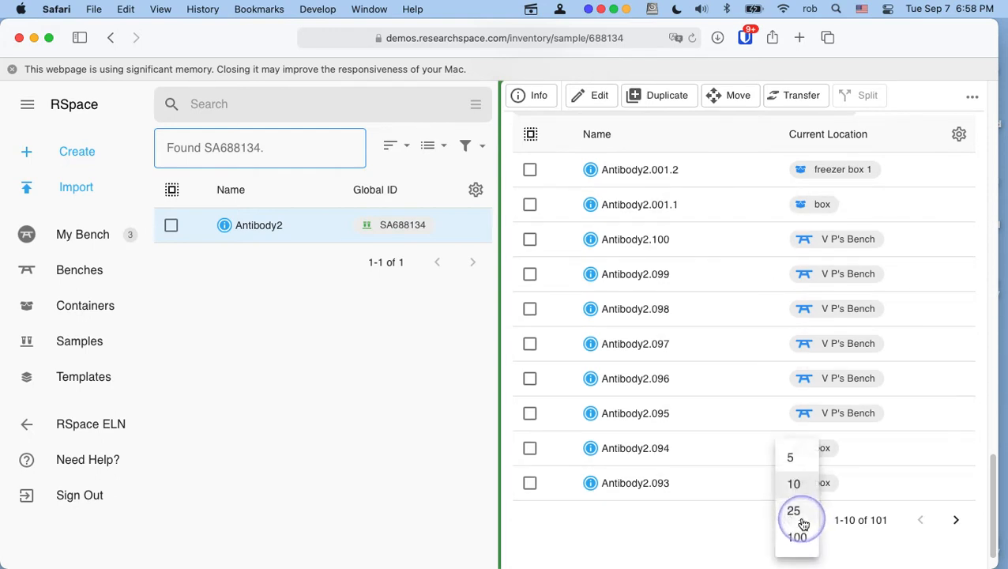
click(795, 535)
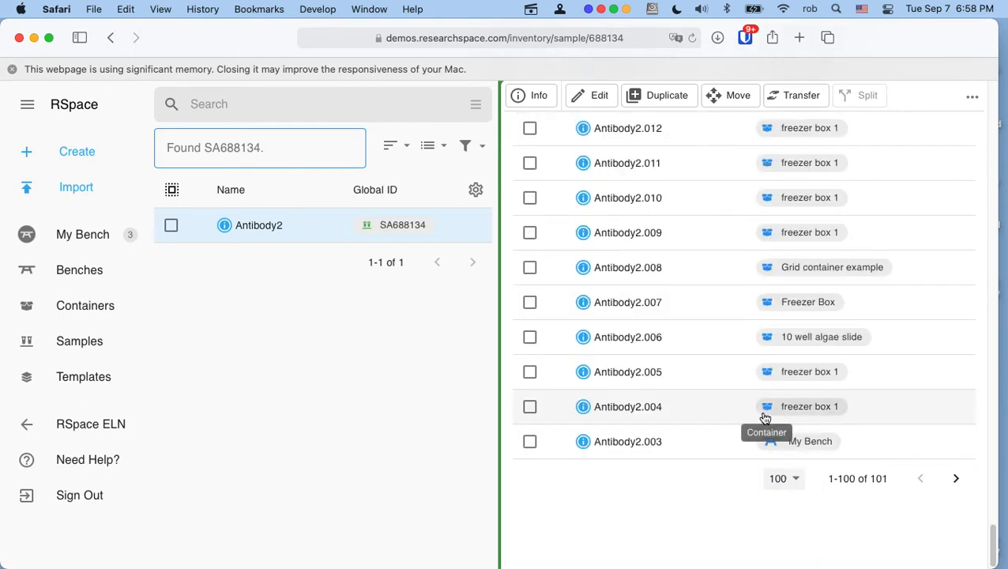
Look back up through the extended aliquots list to compare where the aliquots are stored
scroll(710, 319, up, 5)
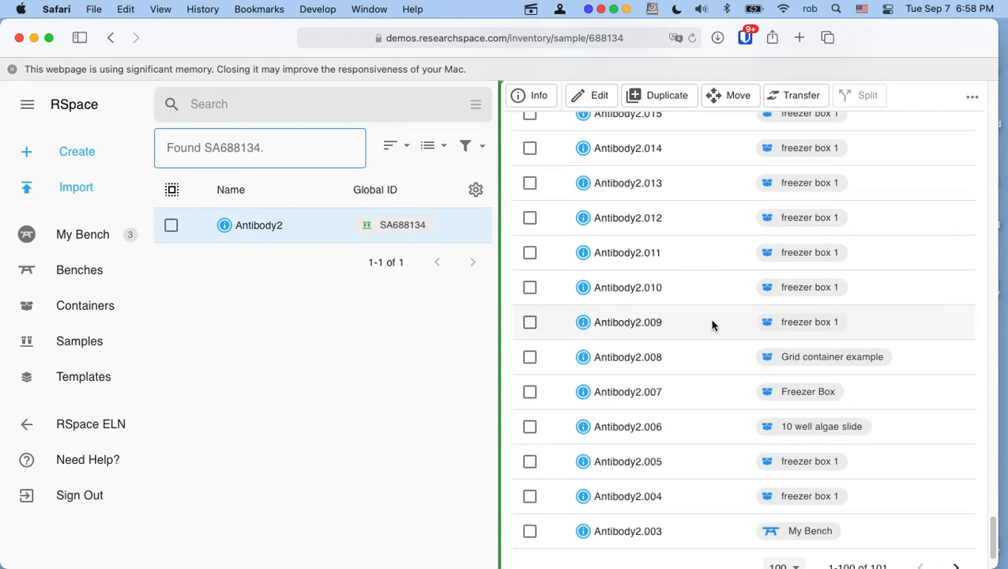
scroll(711, 324, up, 10)
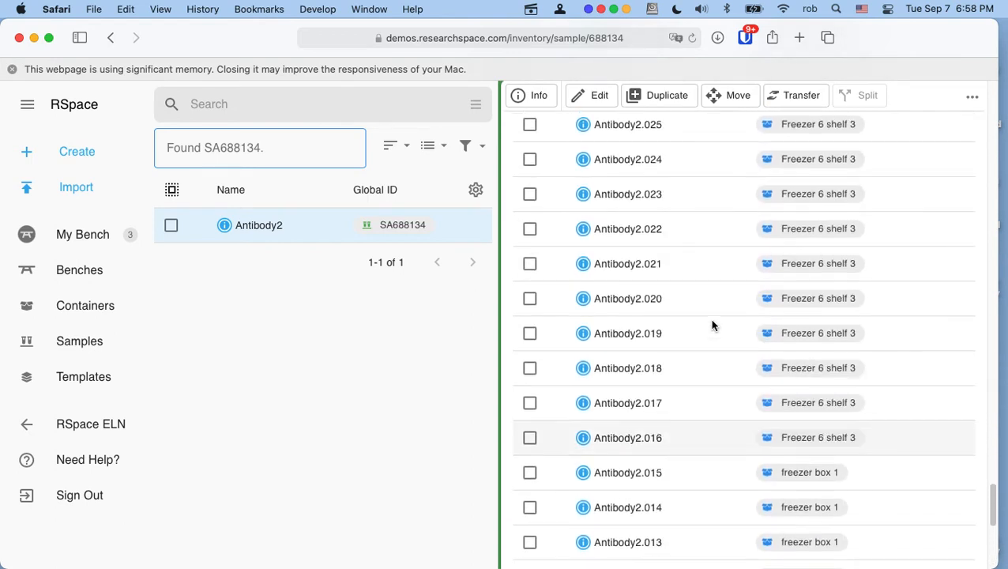
scroll(711, 325, up, 9)
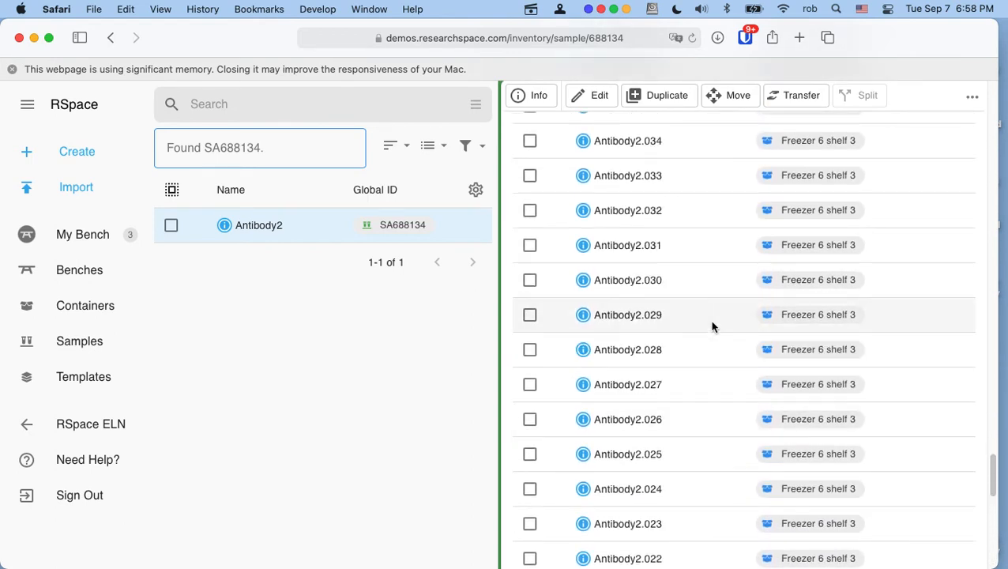
Review the remaining aliquot locations and return to the start of the Antibody2 record
scroll(711, 326, up, 9)
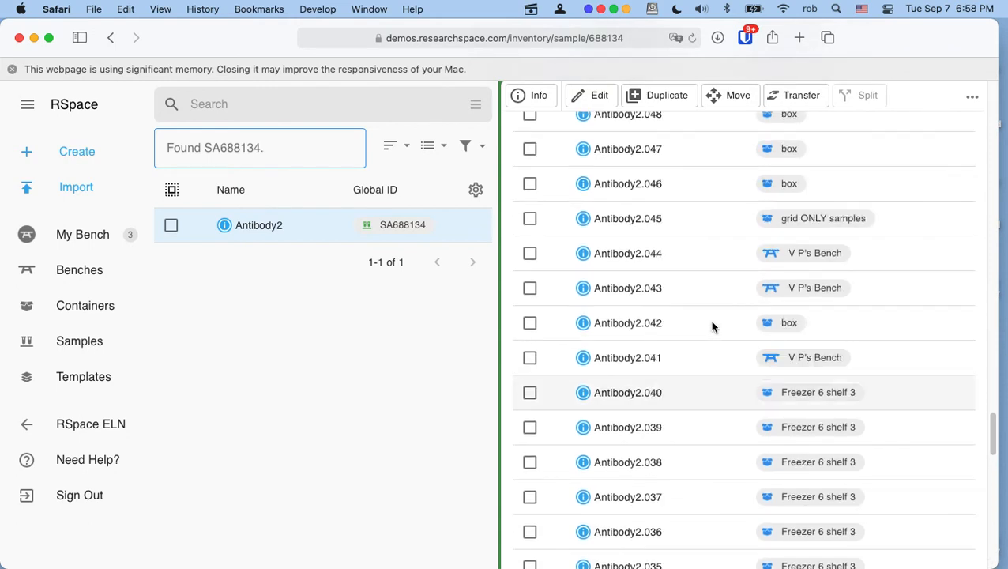
scroll(711, 327, up, 20)
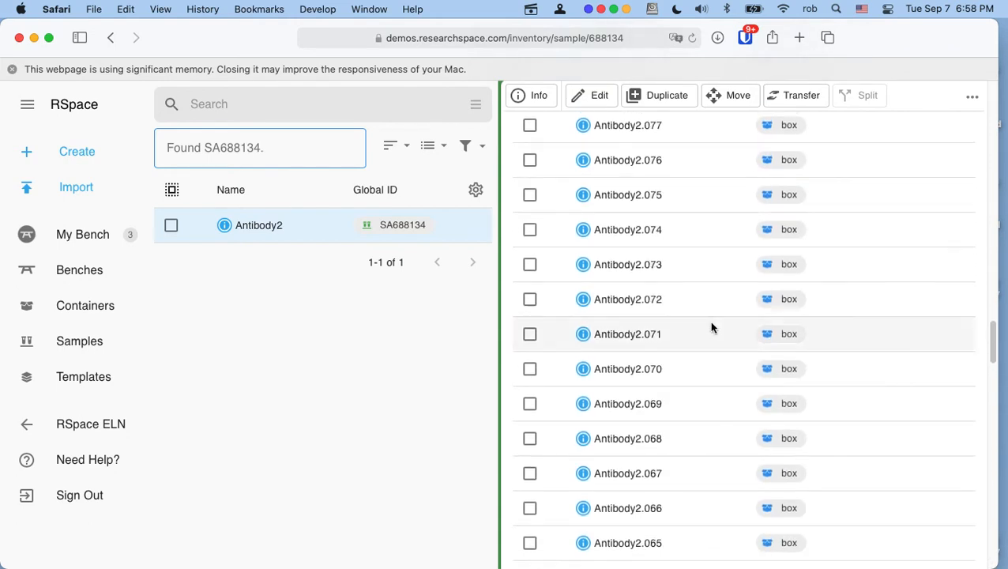
scroll(712, 327, up, 10)
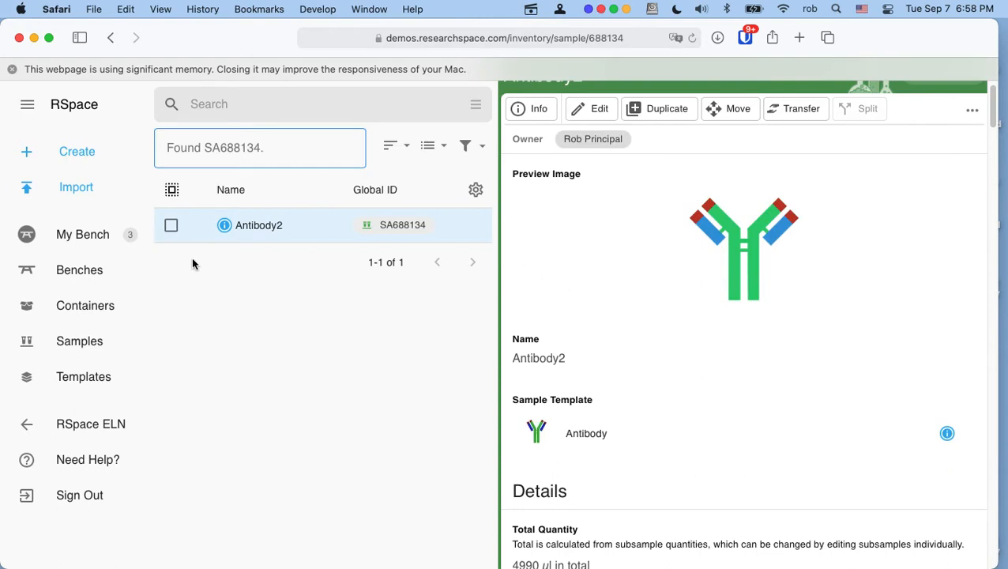
List the top-level containers and show Current Location instead of Global ID in the list
click(84, 307)
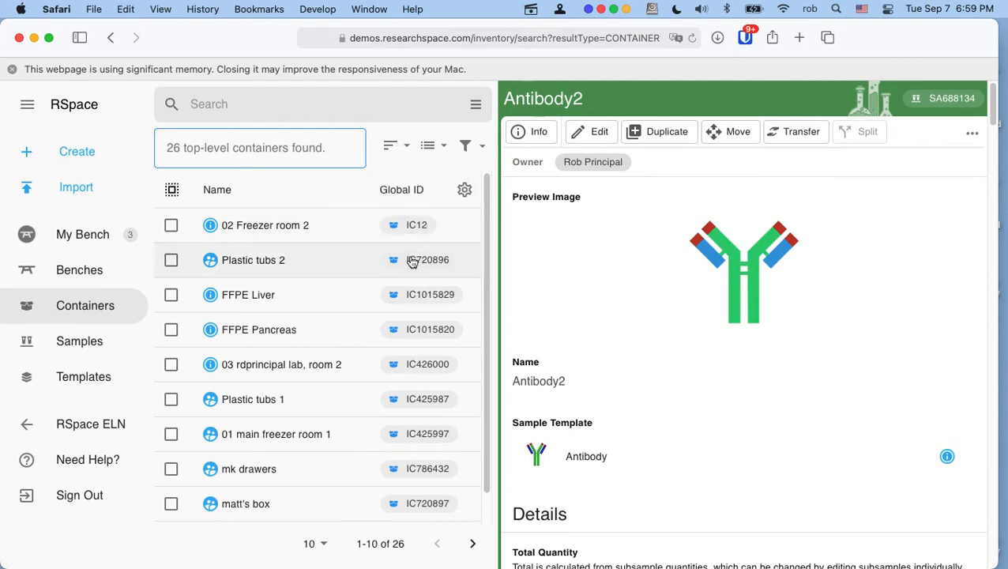
click(464, 191)
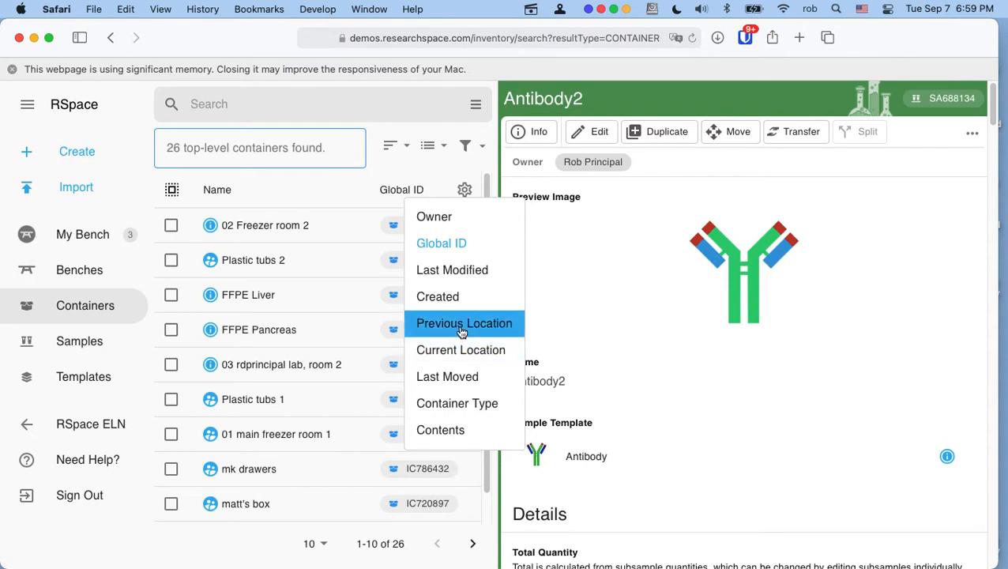
click(462, 353)
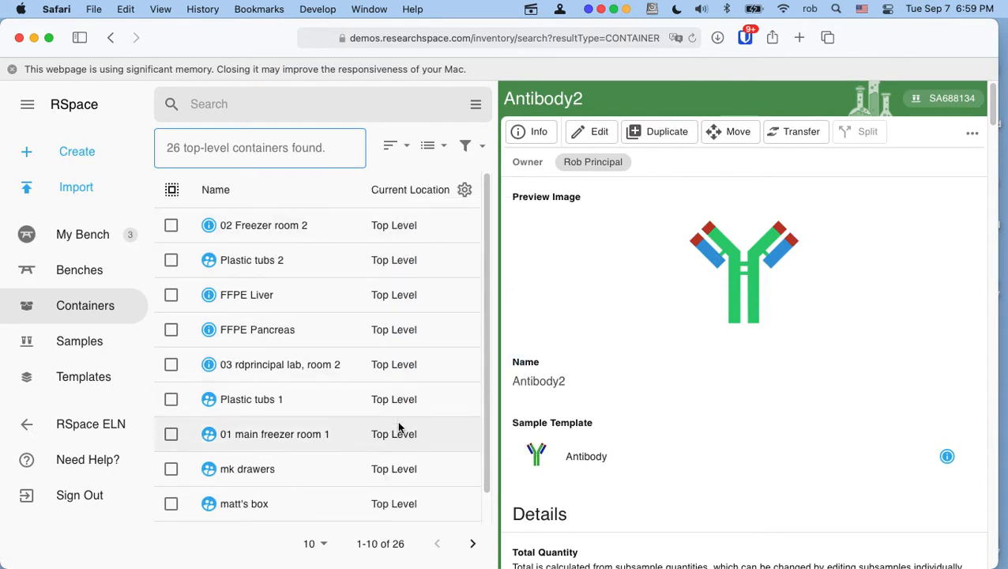
Change the container list's information column to Last Modified and finally to Owner
click(466, 190)
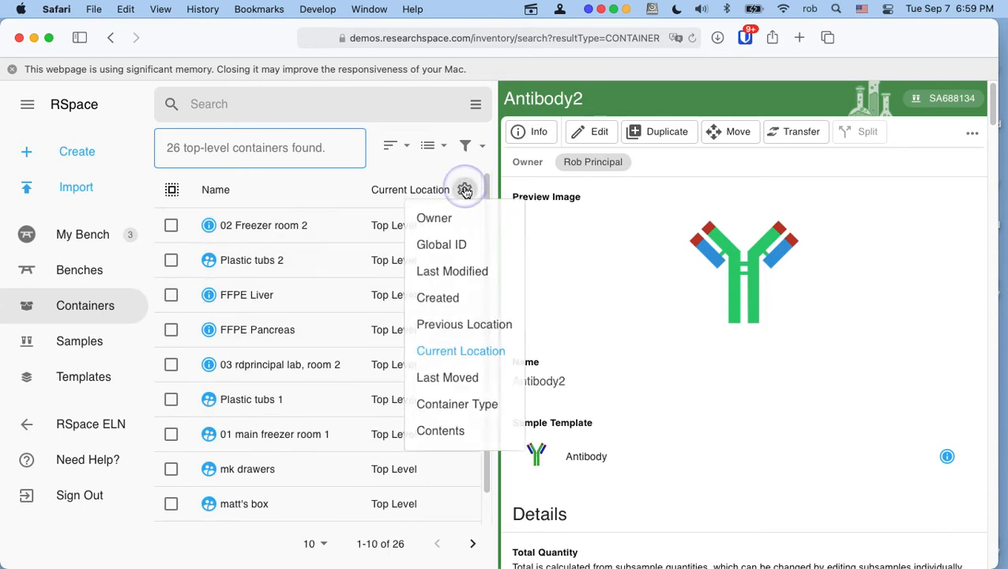
click(452, 273)
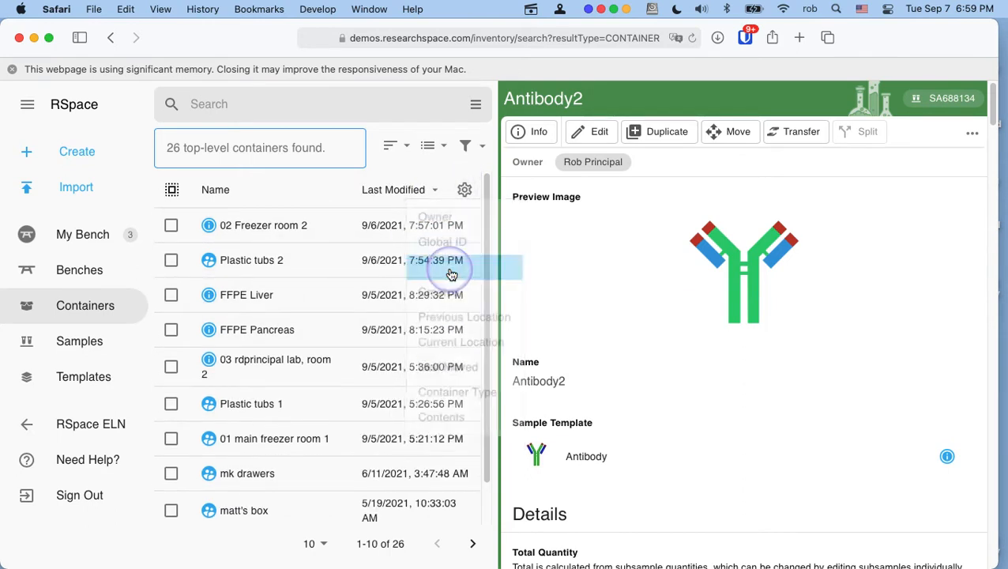
click(464, 190)
click(459, 219)
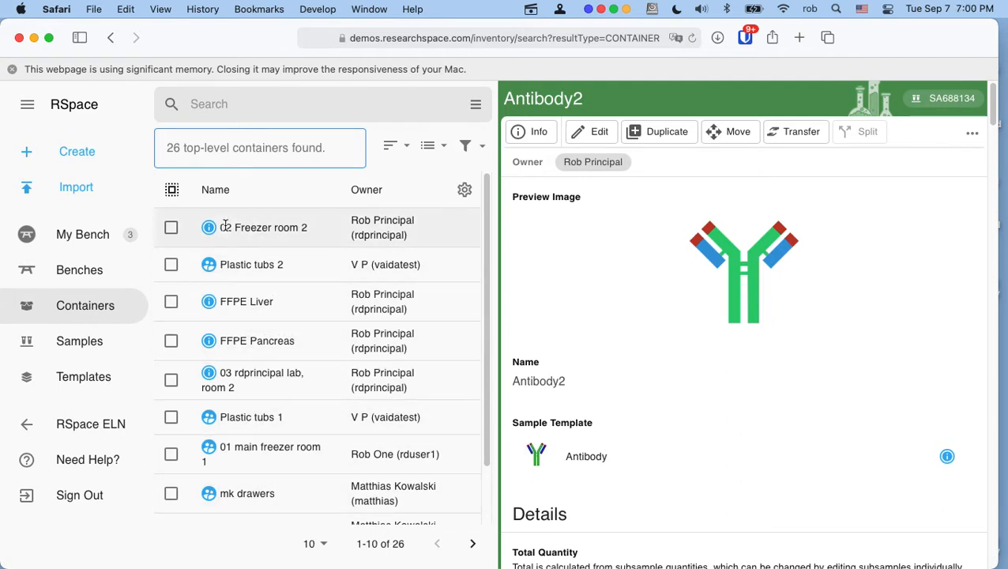
Select the container 02 Freezer room 2 and check which additional actions are offered for it
click(170, 234)
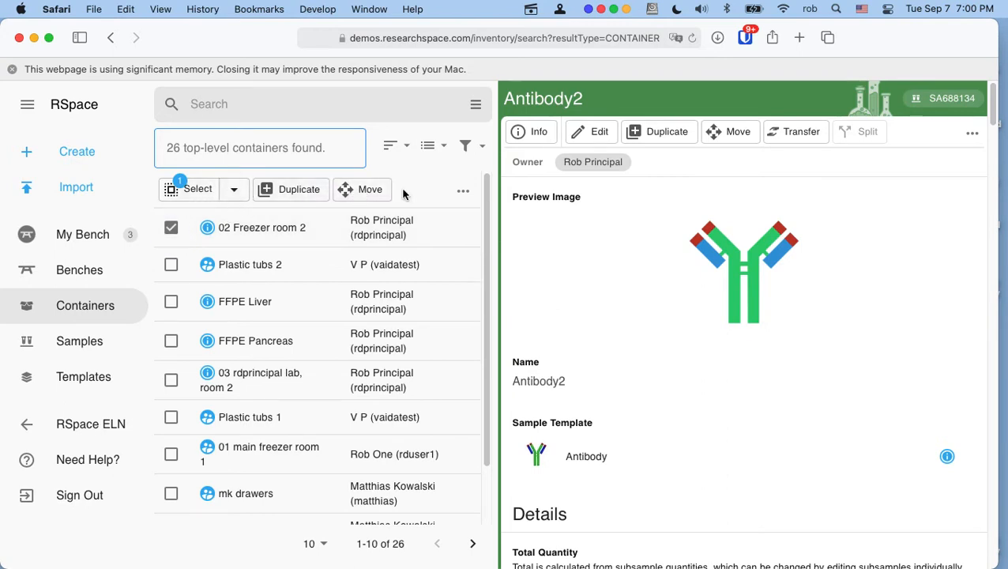
click(463, 192)
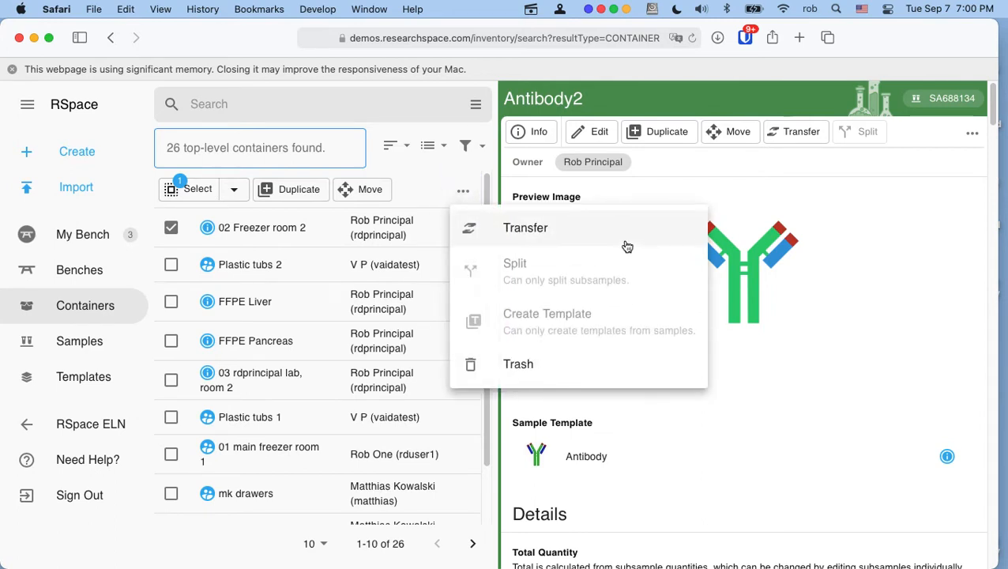
click(411, 178)
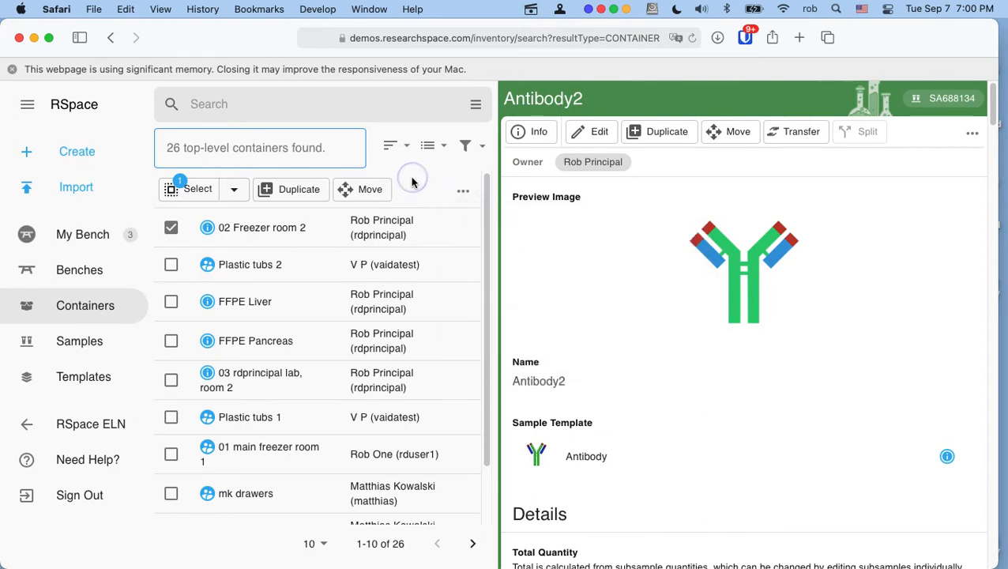
Try the Mine and Not Mine bulk selections on the container list, and clear the selection
click(235, 191)
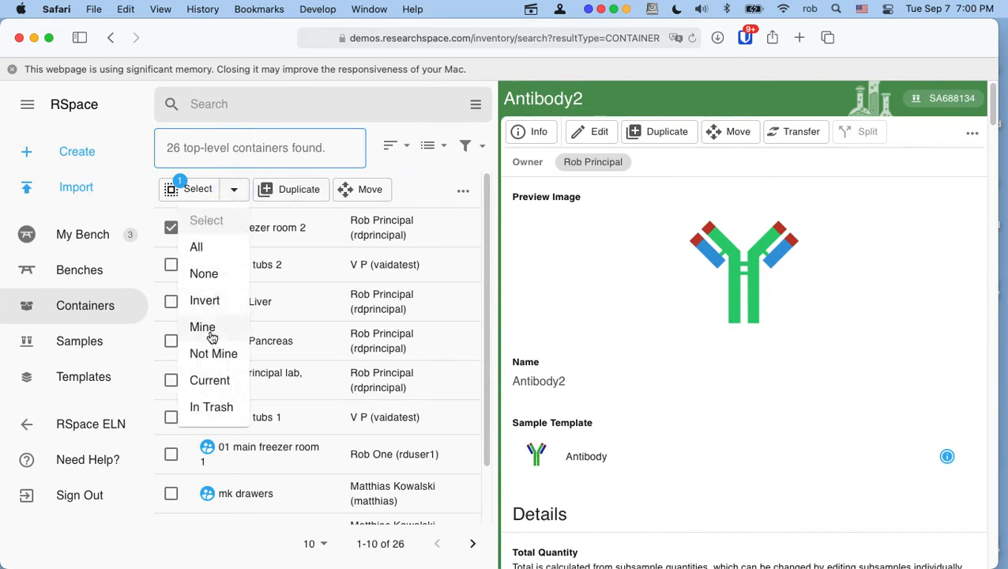
click(209, 331)
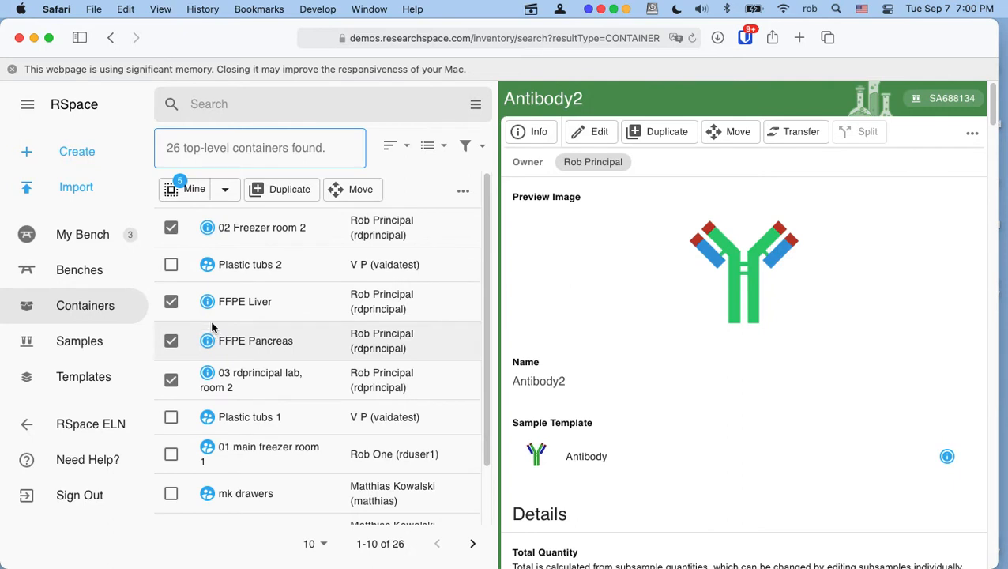
click(225, 189)
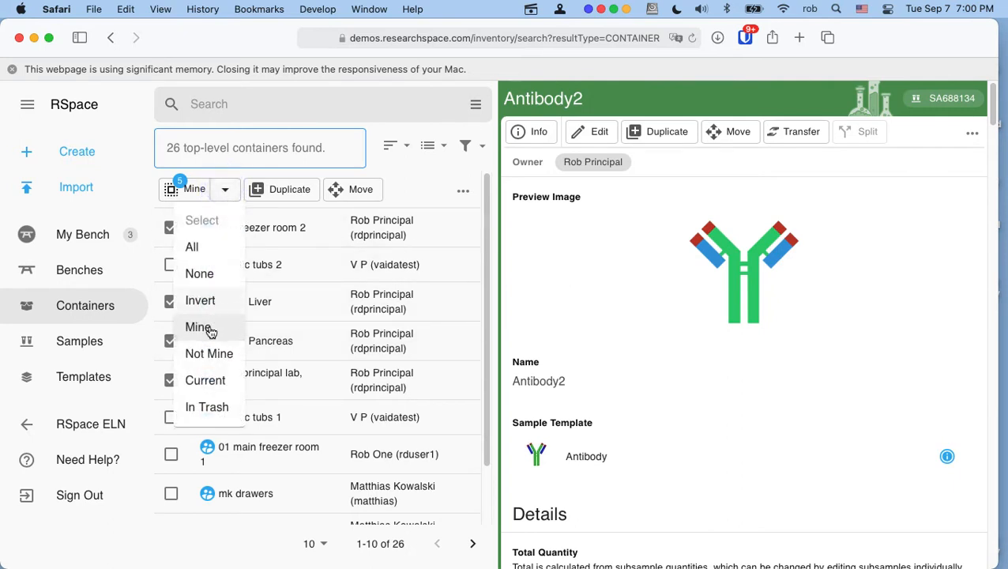
click(209, 354)
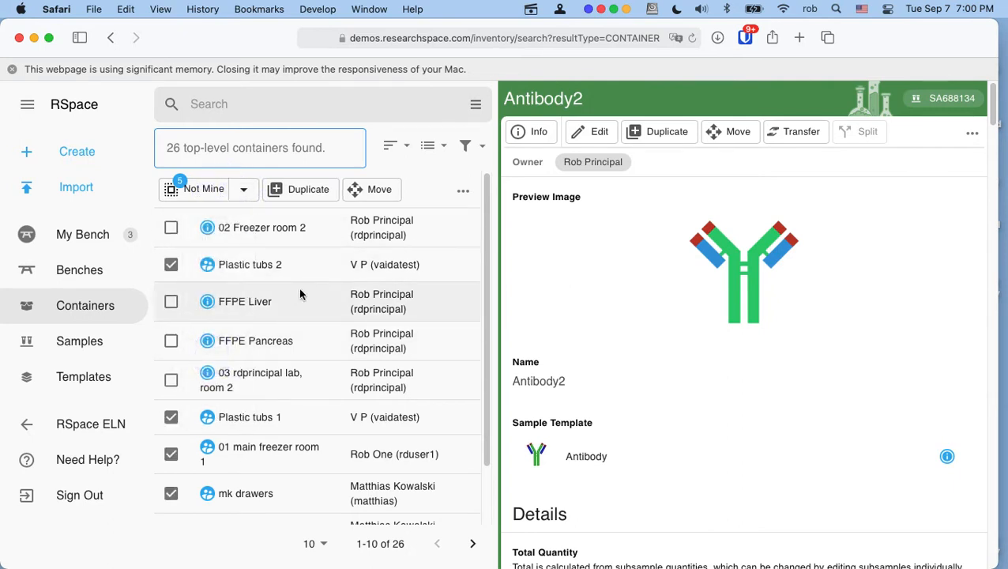
click(244, 190)
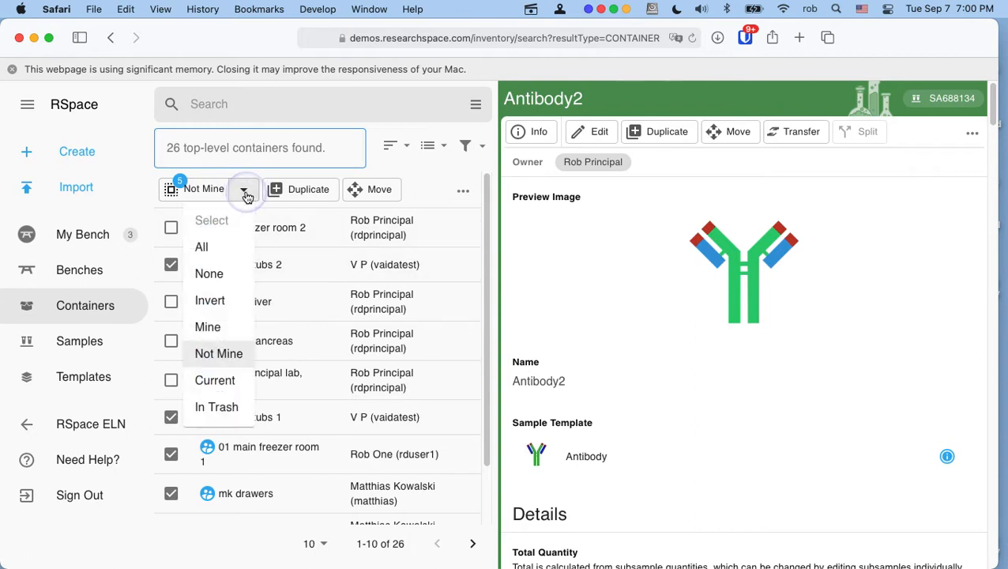
click(208, 275)
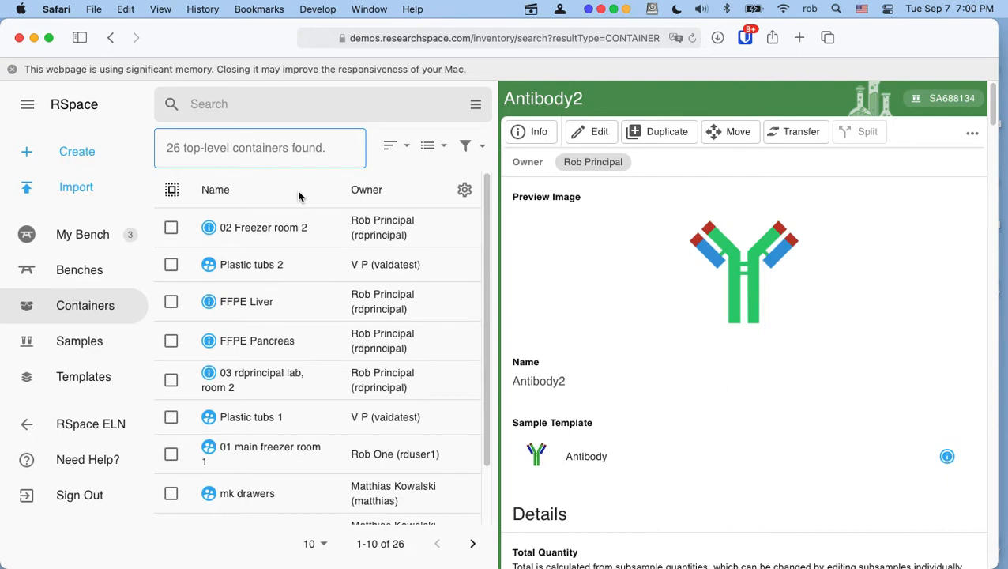
Show the containers as a tree and expand 02 Freezer room 2 and Principal Lab Freezer 1 down to RP freezer box 1's contents
click(432, 148)
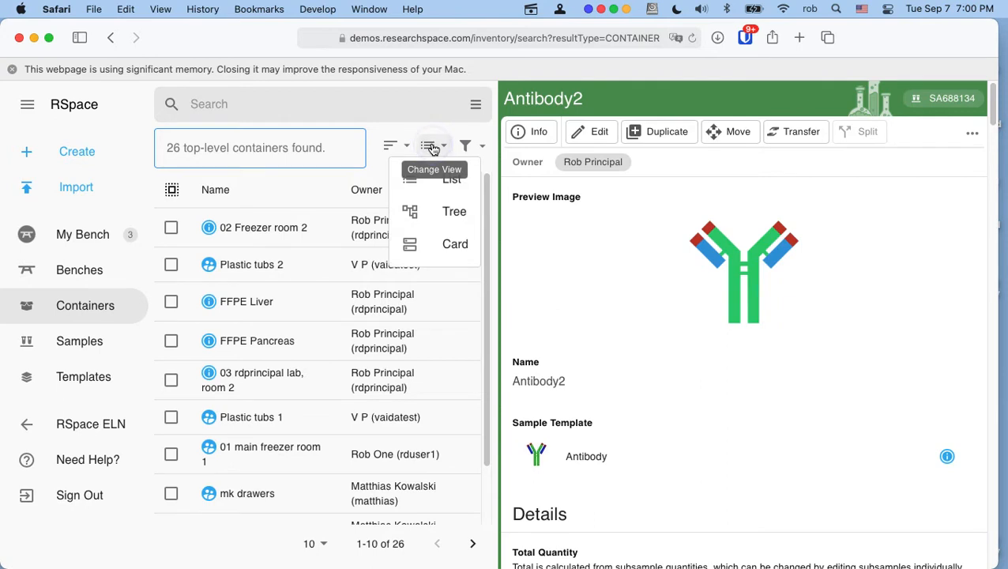
click(456, 213)
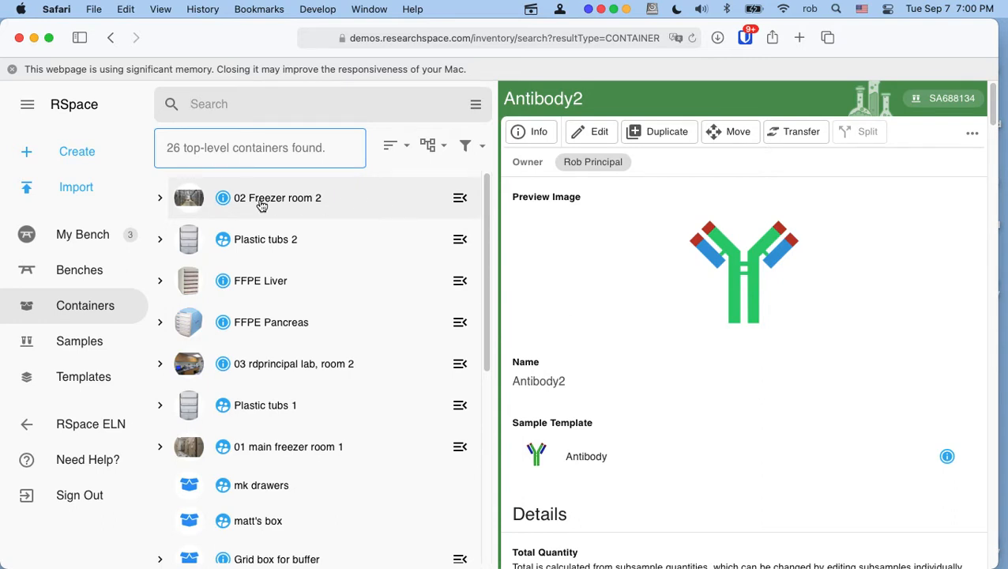
click(159, 199)
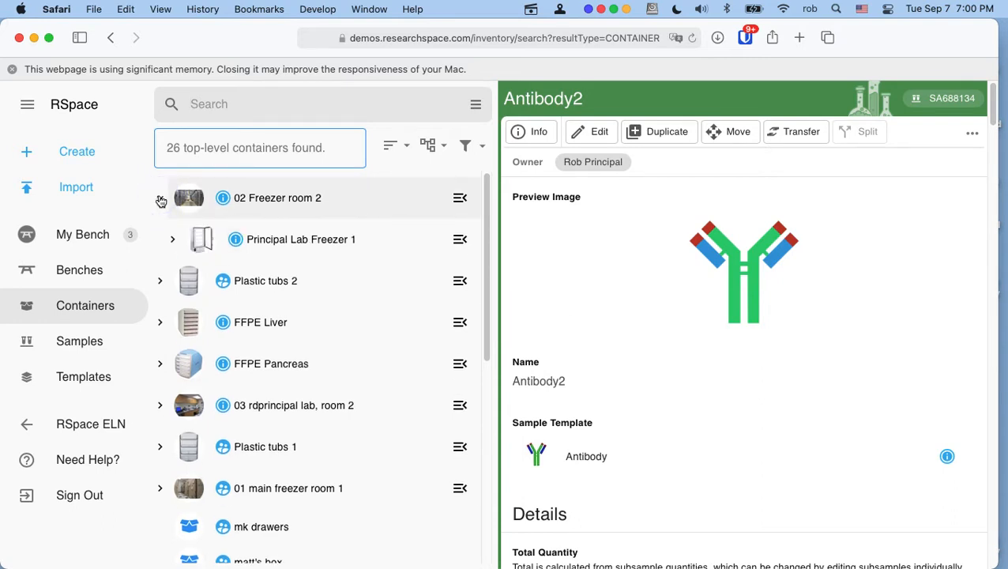
click(172, 238)
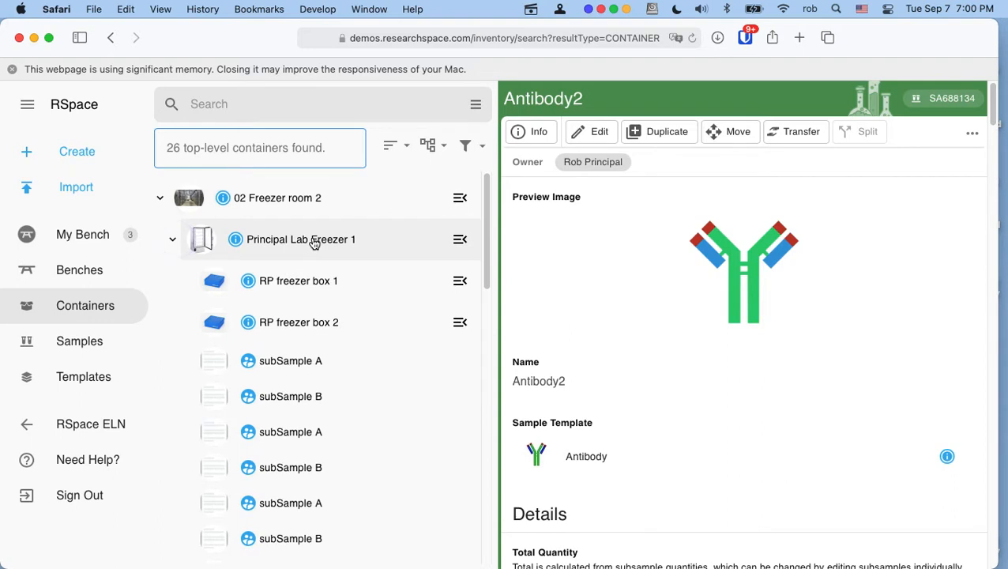
click(185, 289)
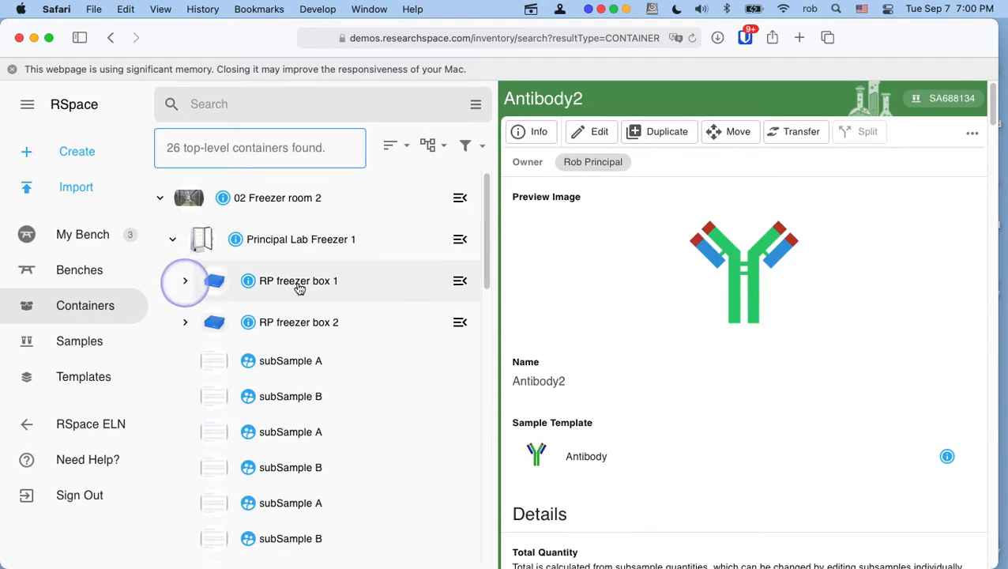
scroll(354, 288, down, 1)
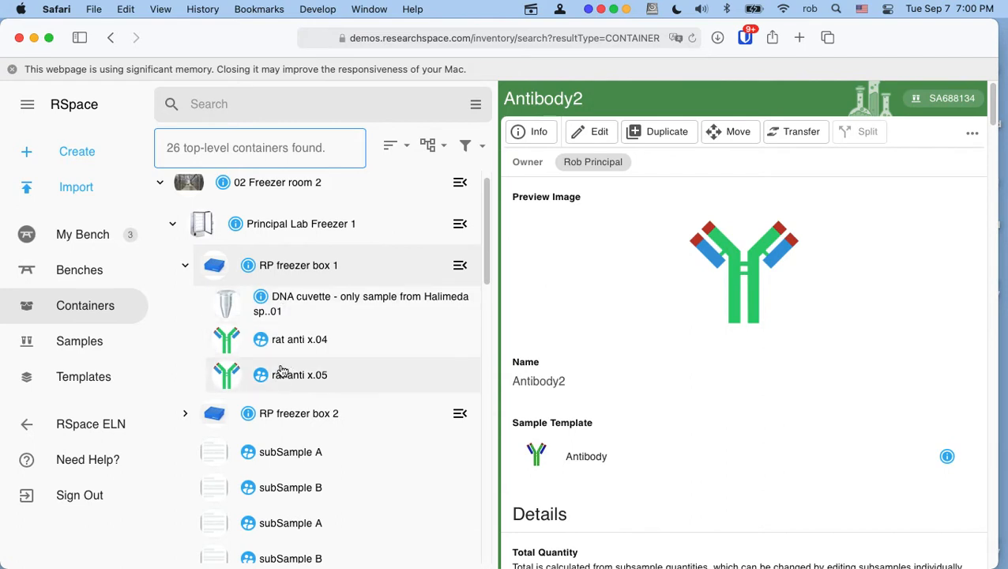
Collapse RP freezer box 1, look through the contents of RP freezer box 2, and collapse the 02 Freezer room 2 branch
click(187, 267)
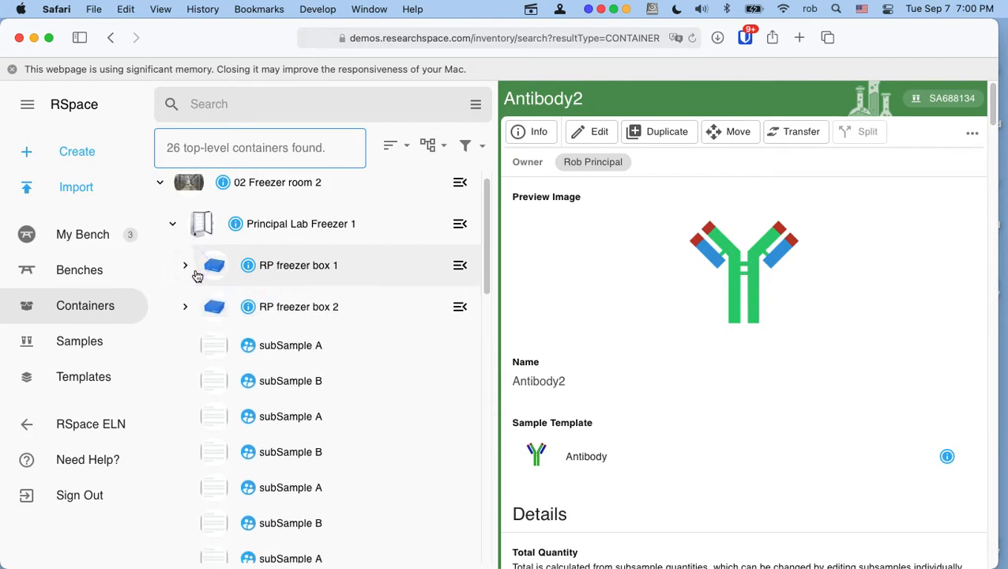
click(188, 310)
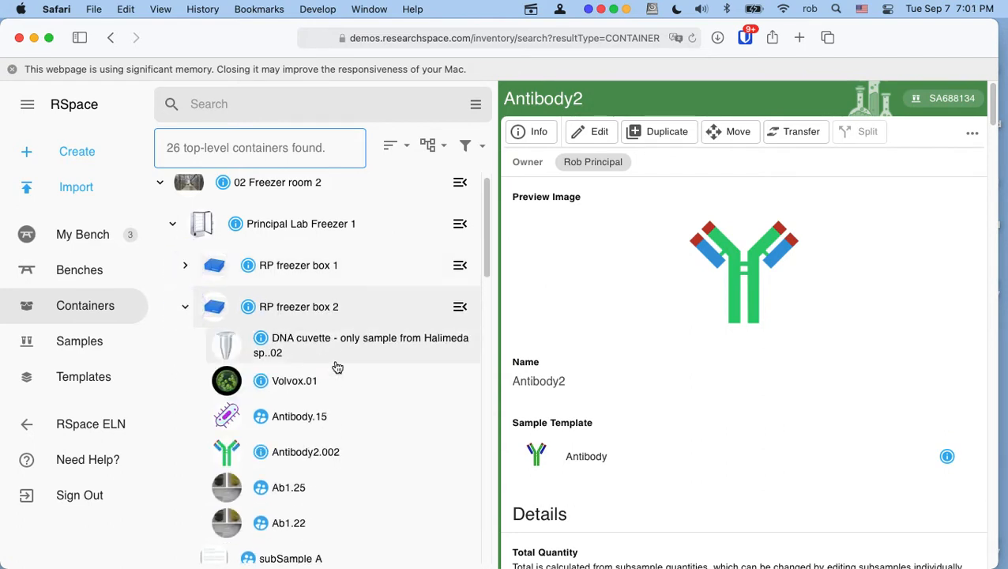
scroll(335, 365, down, 5)
scroll(335, 367, up, 5)
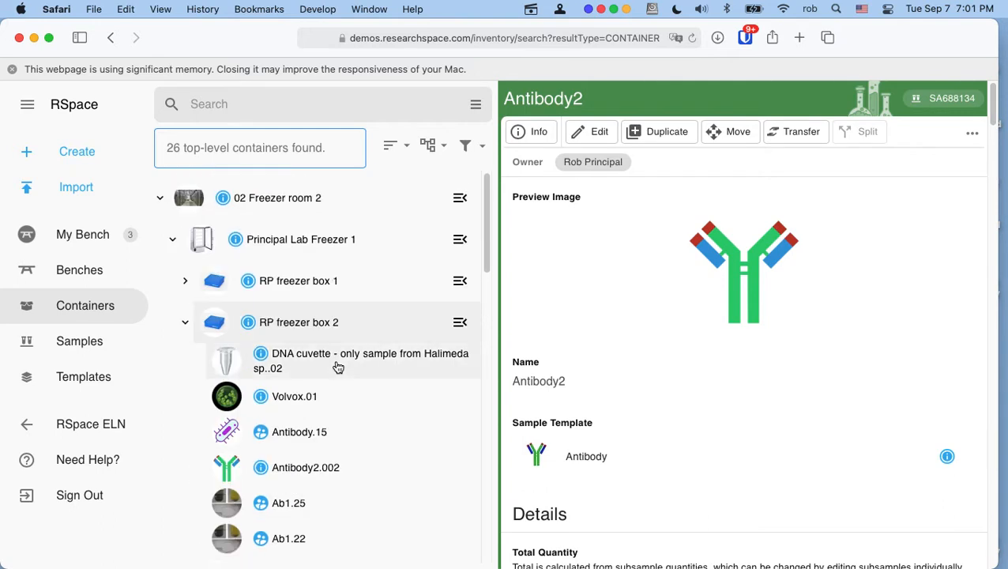
click(188, 326)
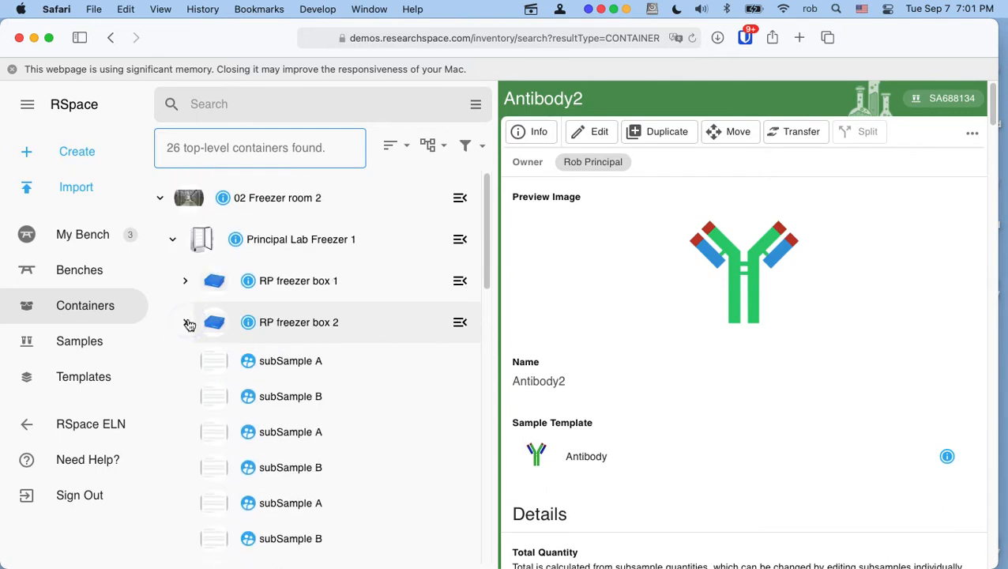
click(159, 199)
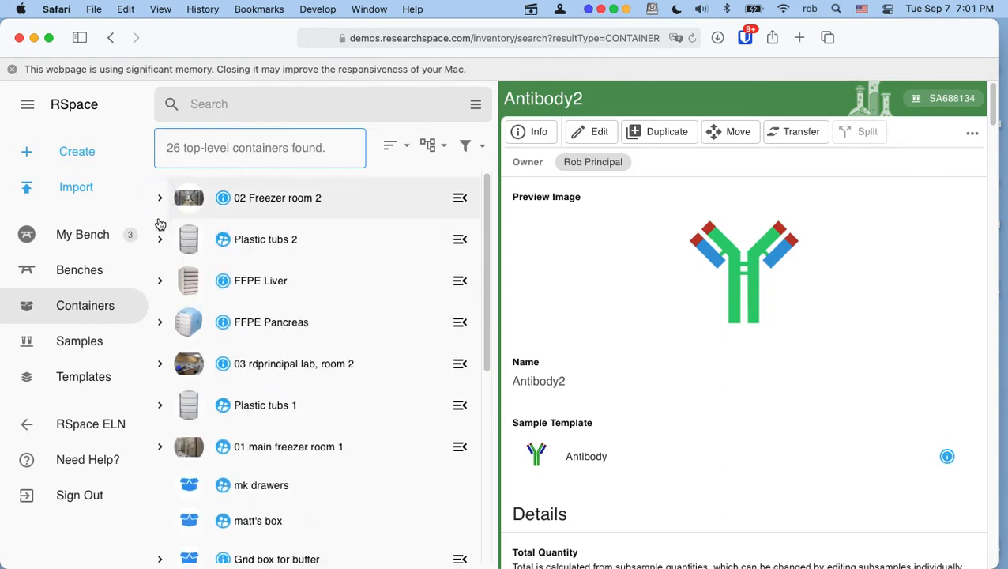
Expand Plastic tubs 2 and its sub box, and open the subsample antibody.10 to review its record
click(161, 241)
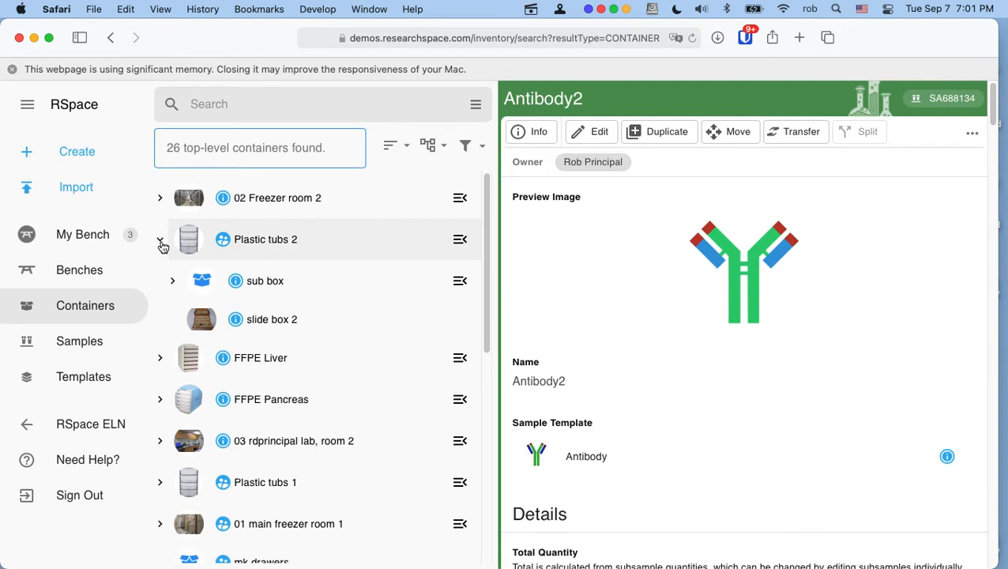
click(173, 282)
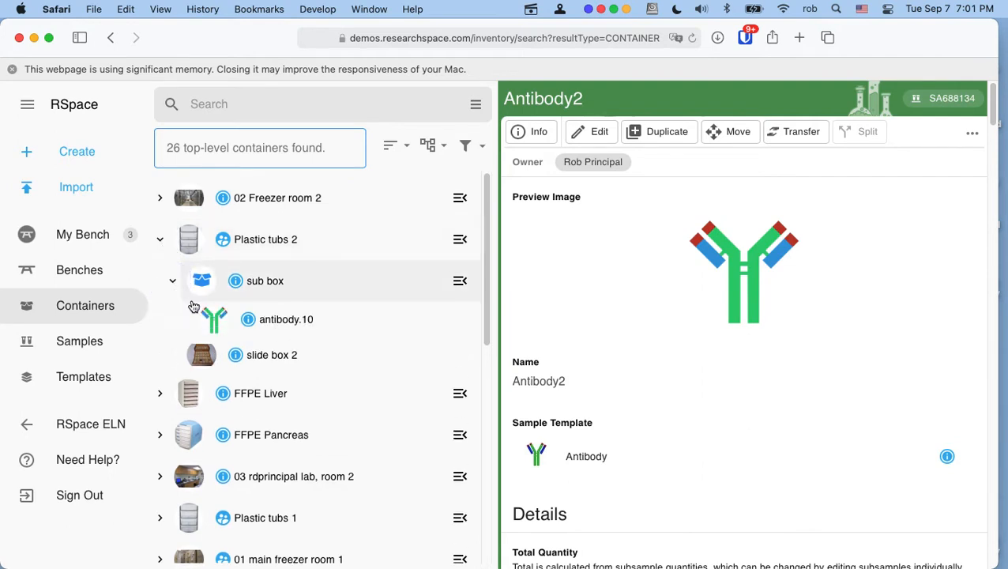
click(284, 324)
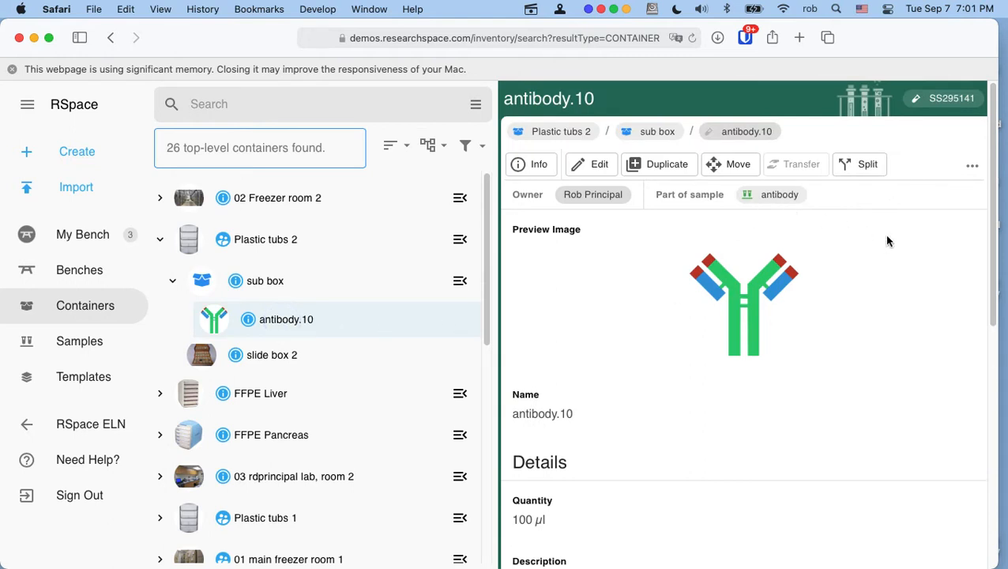
scroll(860, 268, down, 7)
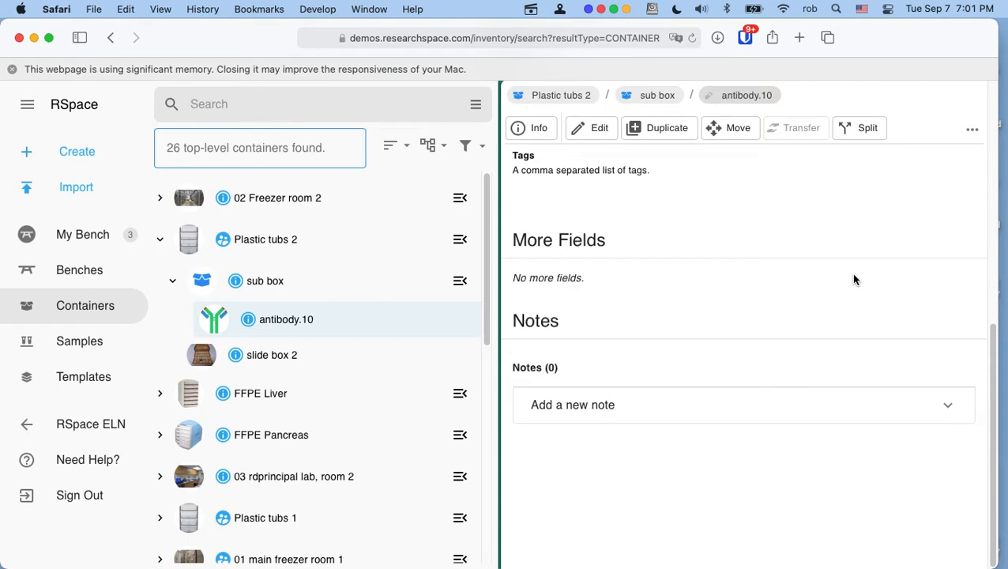
scroll(853, 279, up, 7)
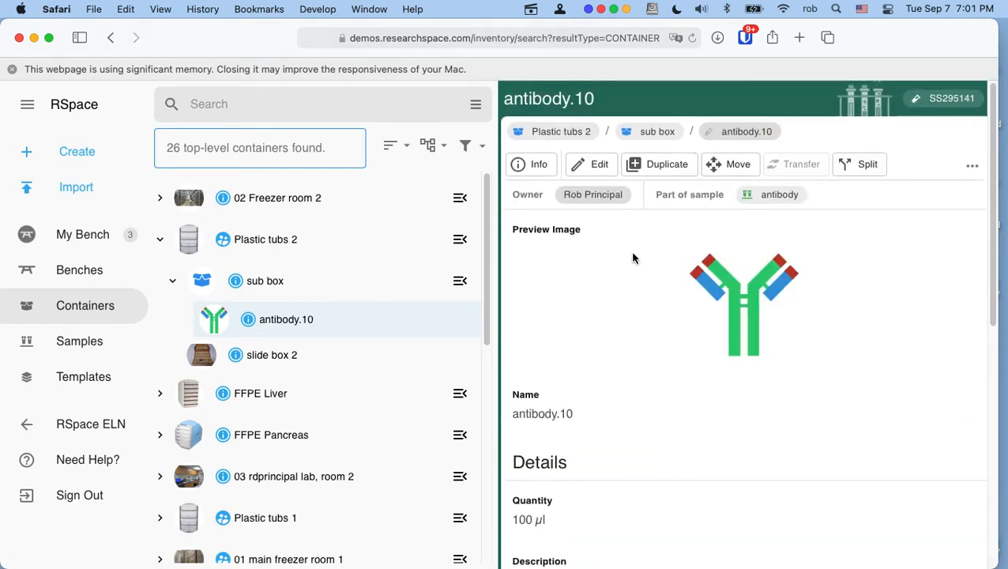
Open the antibody.10 record for editing and look through its image, name, quantity, description, tags and notes fields
click(595, 164)
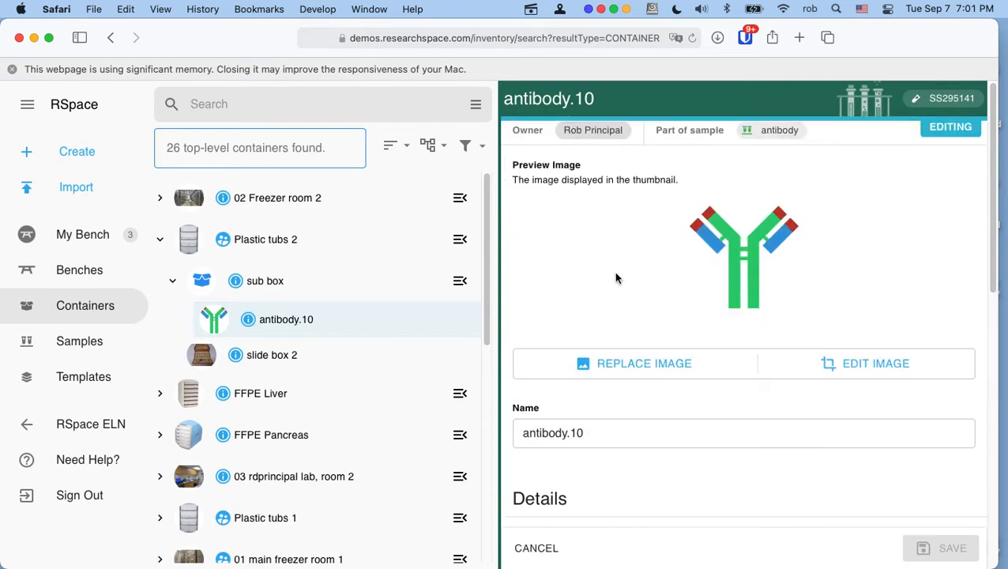
scroll(657, 272, down, 4)
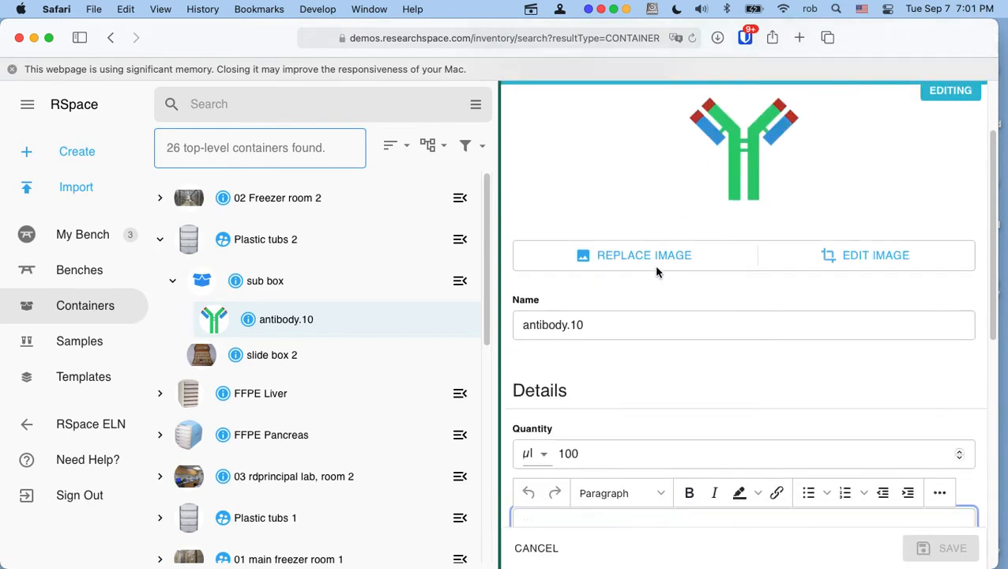
scroll(656, 271, down, 5)
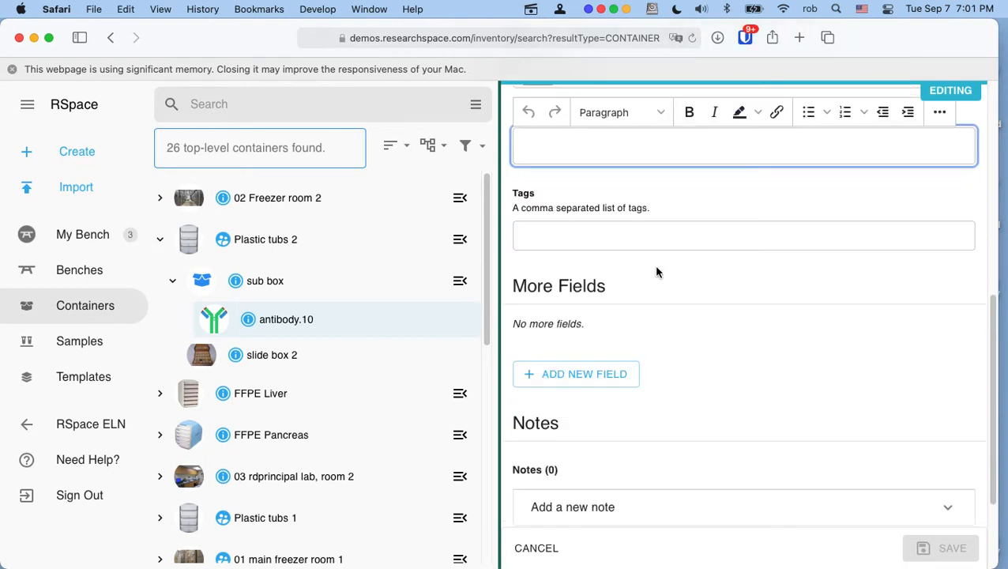
scroll(657, 272, down, 2)
scroll(656, 272, up, 10)
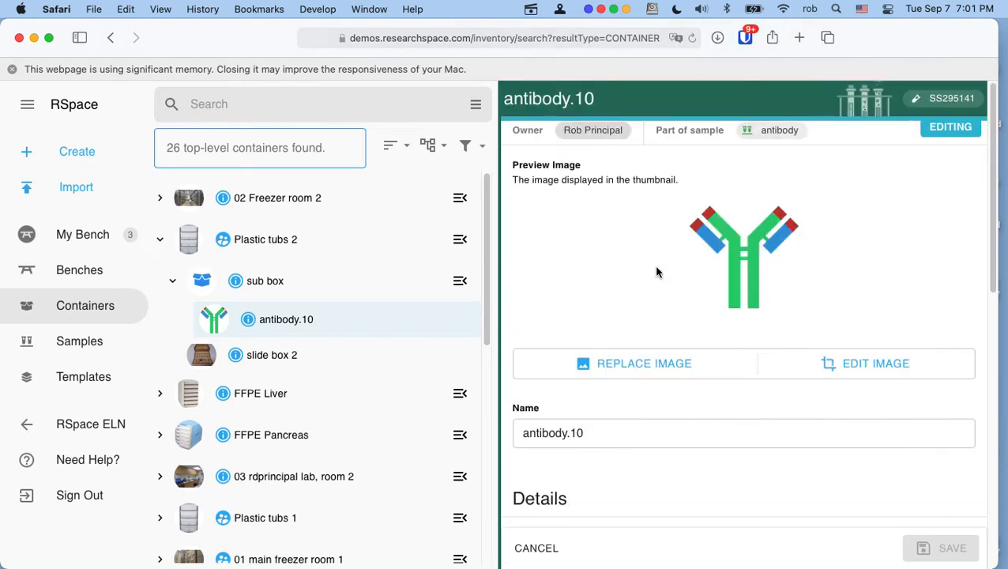
Collapse the sub box and Plastic tubs 2 branches and sort the container tree by name
click(173, 282)
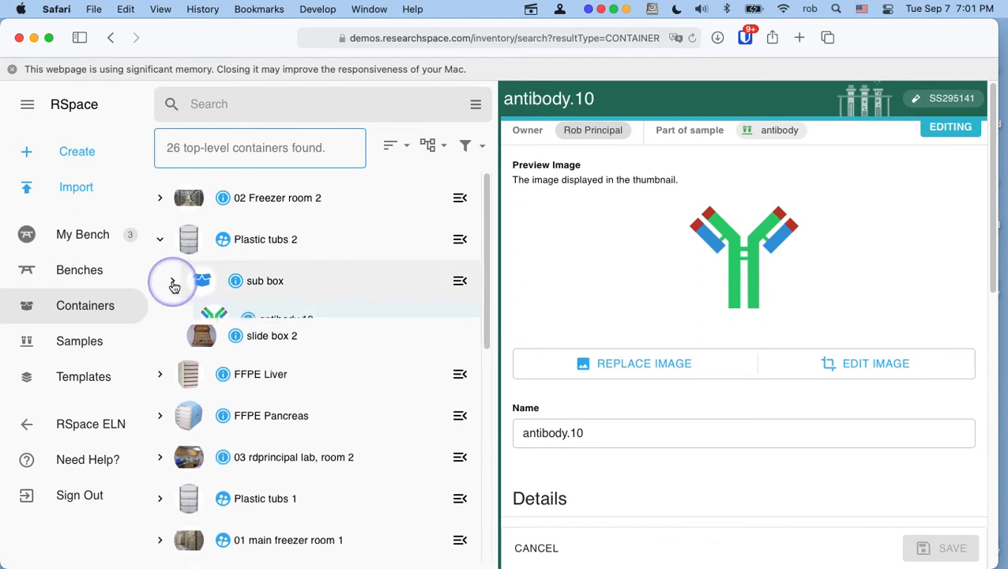
click(161, 245)
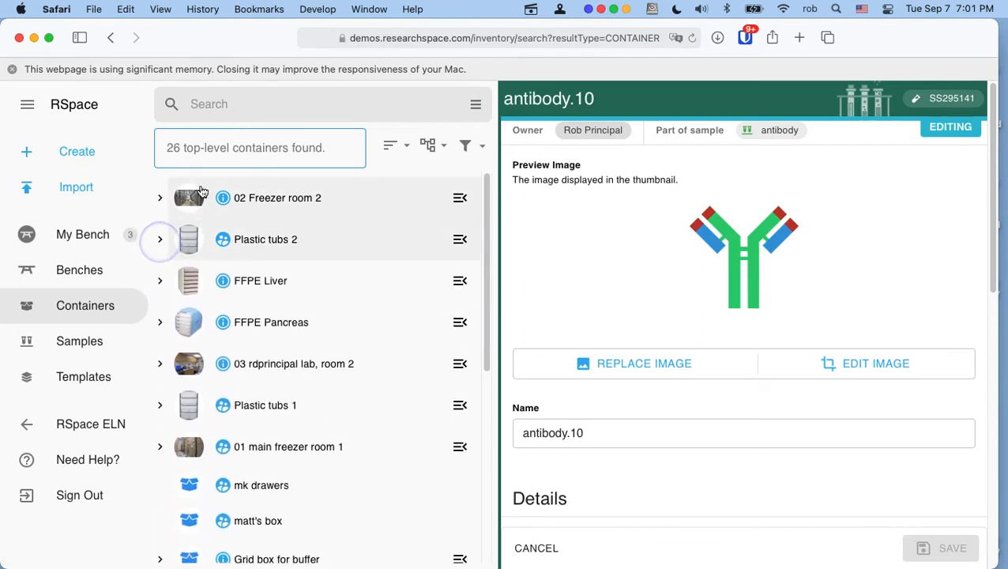
click(392, 145)
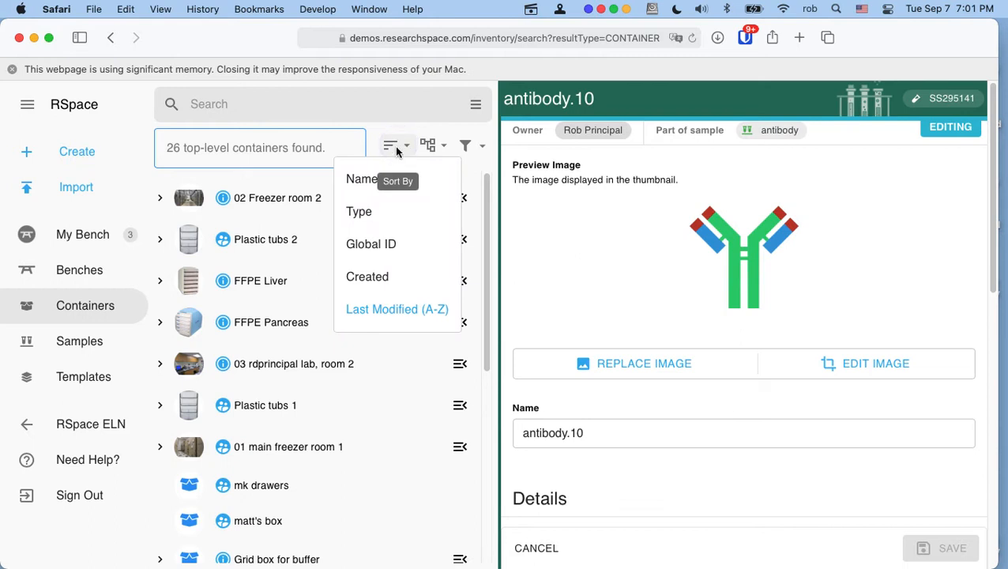
click(369, 183)
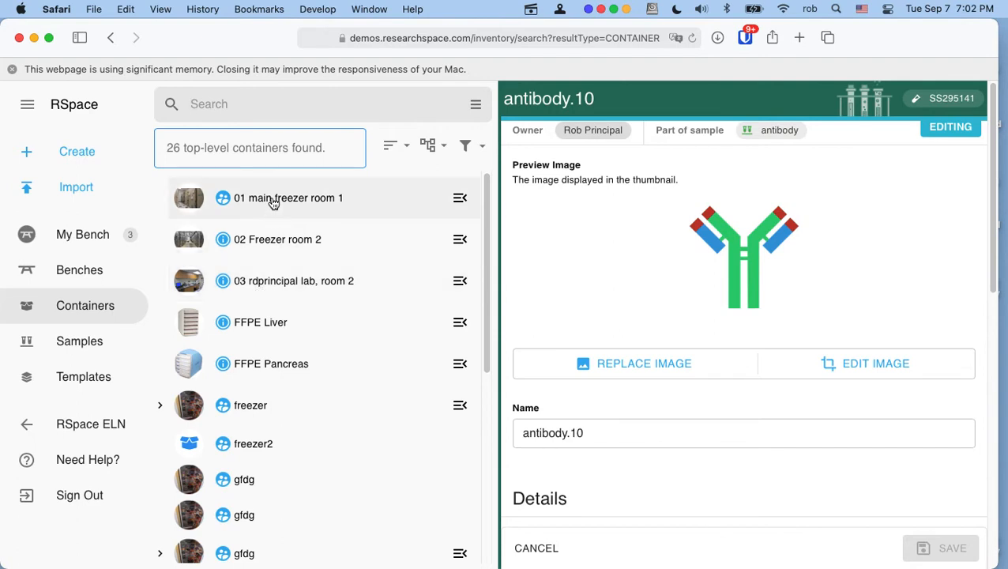
Open the container 03 rdprincipal lab, room 2 and view the photo of its locations and content
click(269, 283)
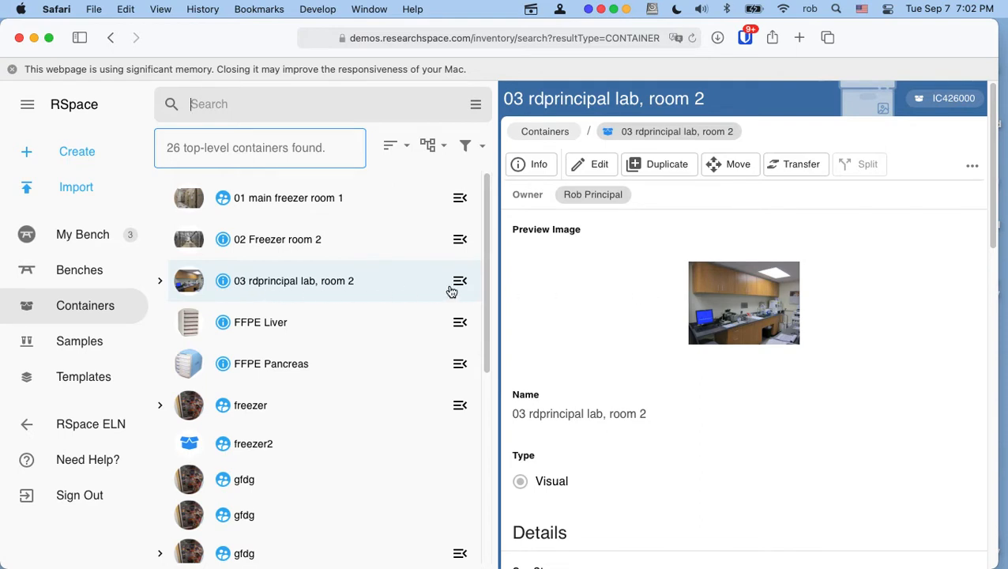
scroll(634, 310, down, 5)
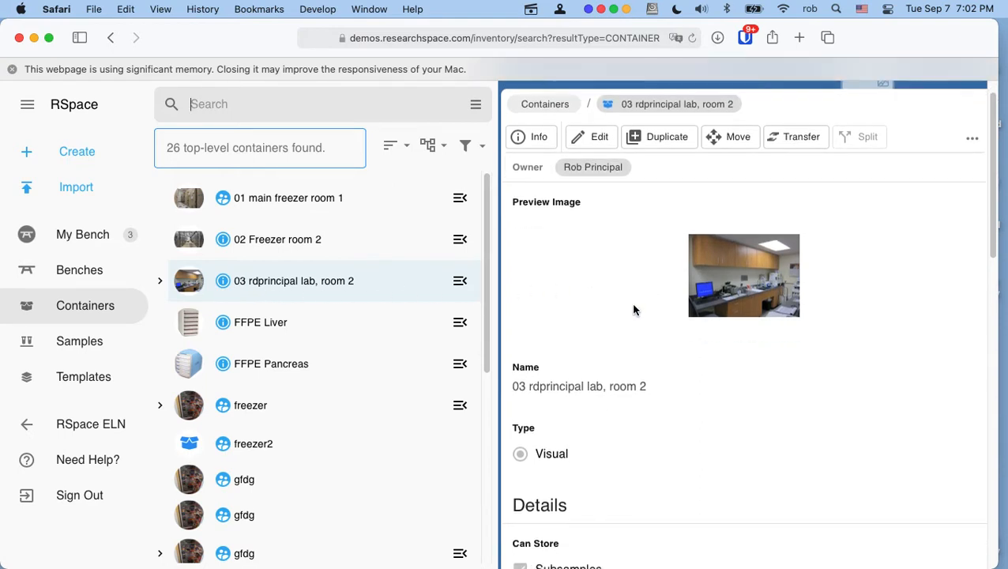
scroll(634, 310, down, 8)
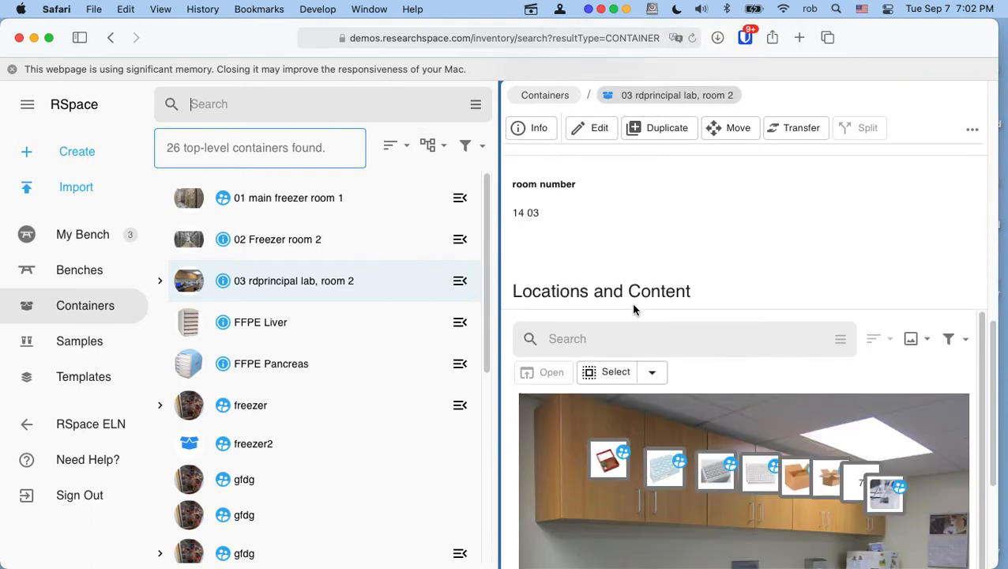
scroll(687, 196, down, 3)
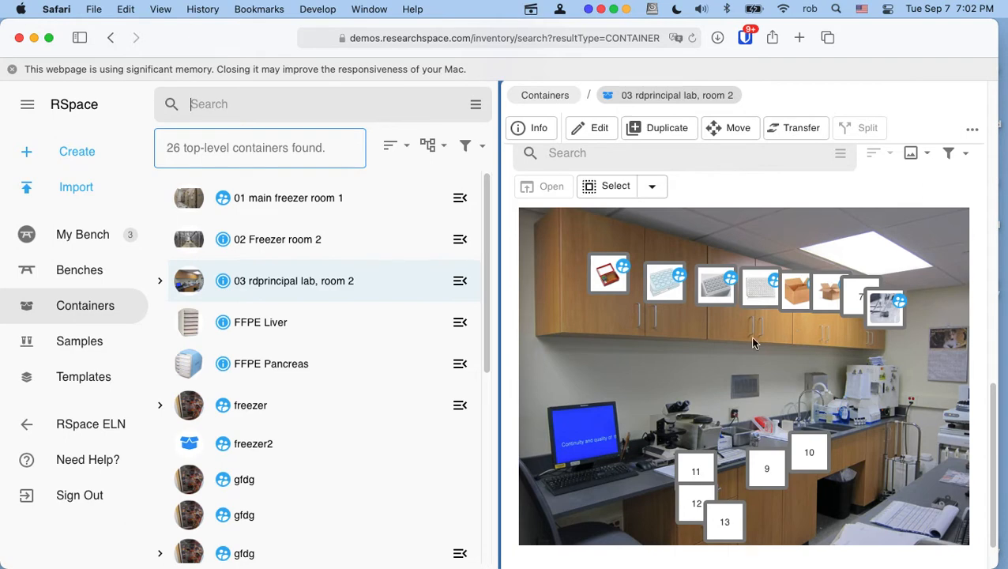
Preview the info cards of the first three containers marked on the room photo, and open the 4x6 grid container's record
click(622, 272)
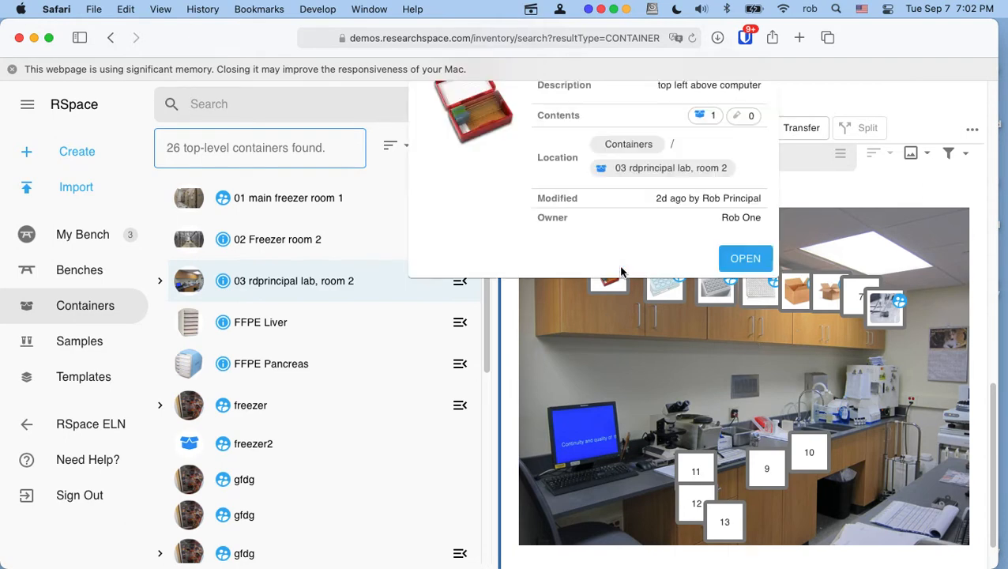
click(674, 320)
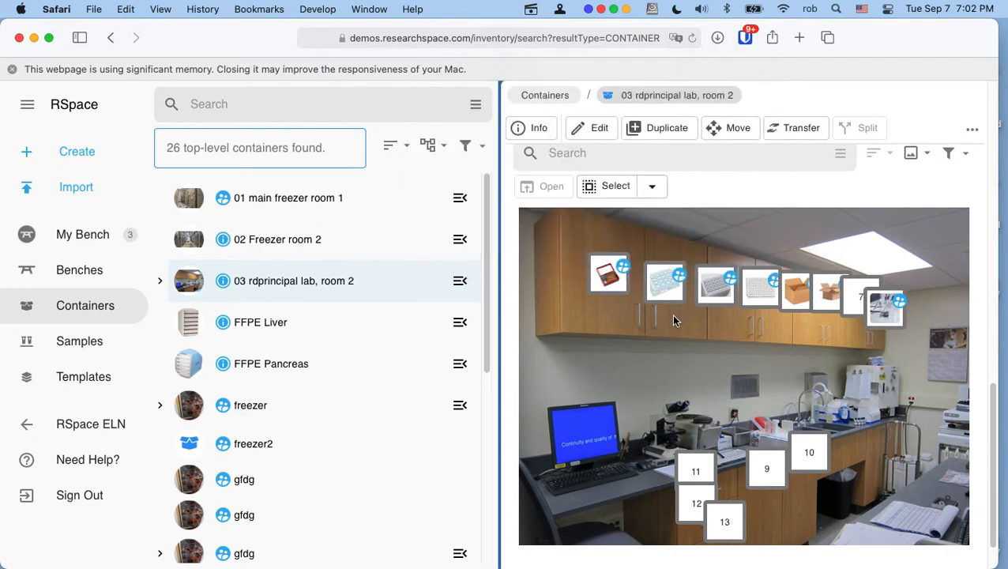
click(679, 275)
click(730, 283)
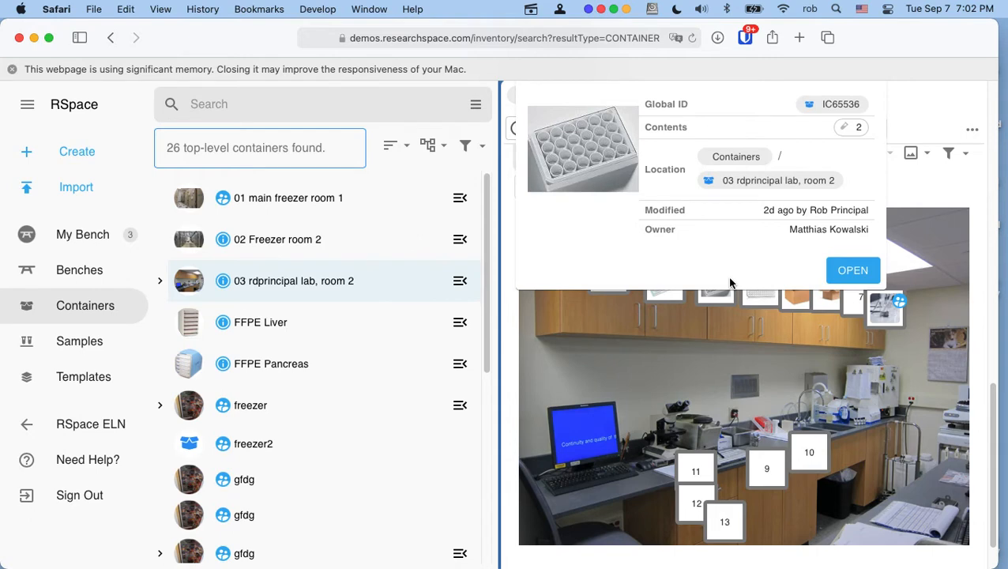
click(832, 275)
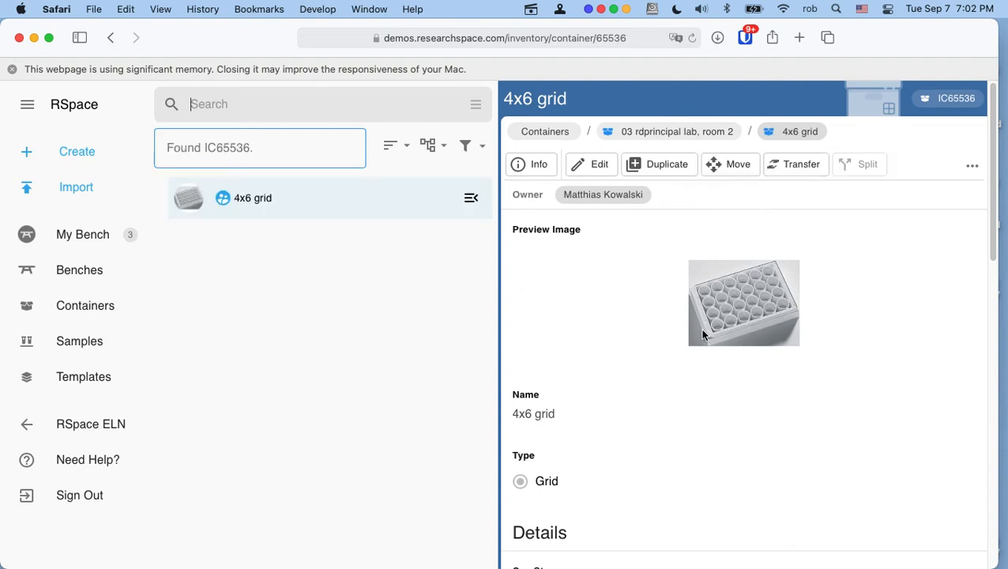
Examine the 4x6 grid's location path, details and the subsamples placed in its grid layout
scroll(624, 360, down, 3)
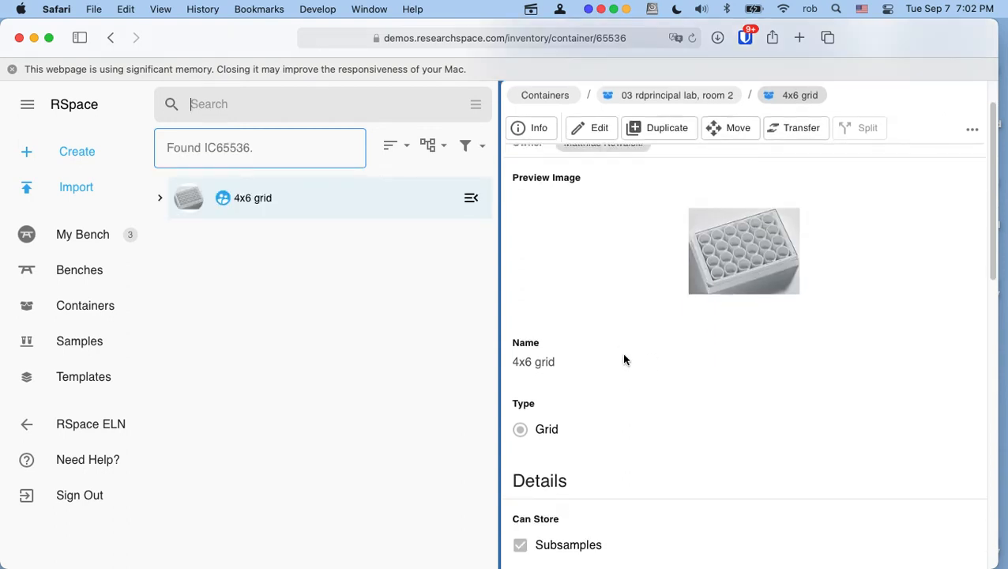
scroll(630, 352, down, 2)
scroll(625, 354, up, 5)
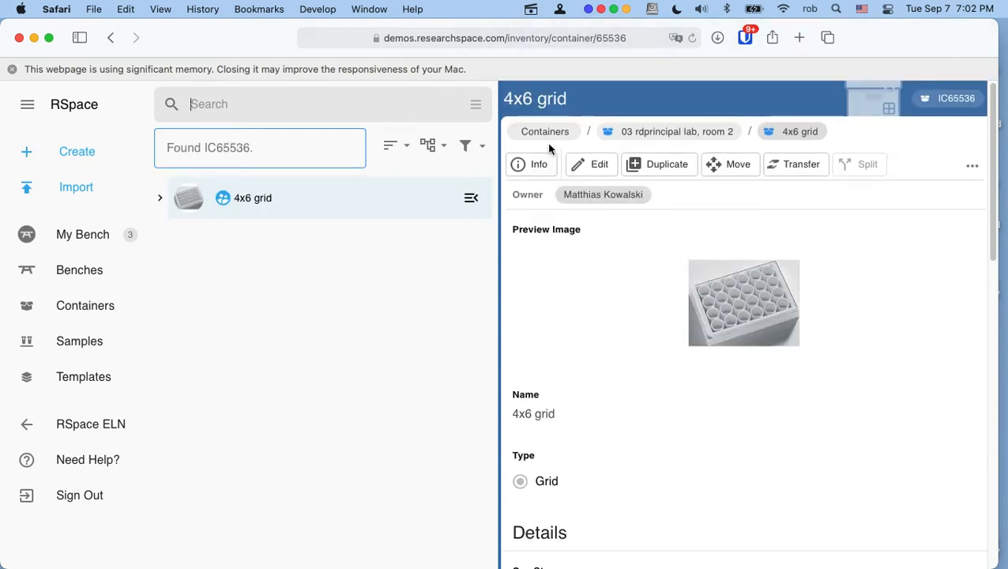
scroll(641, 331, down, 3)
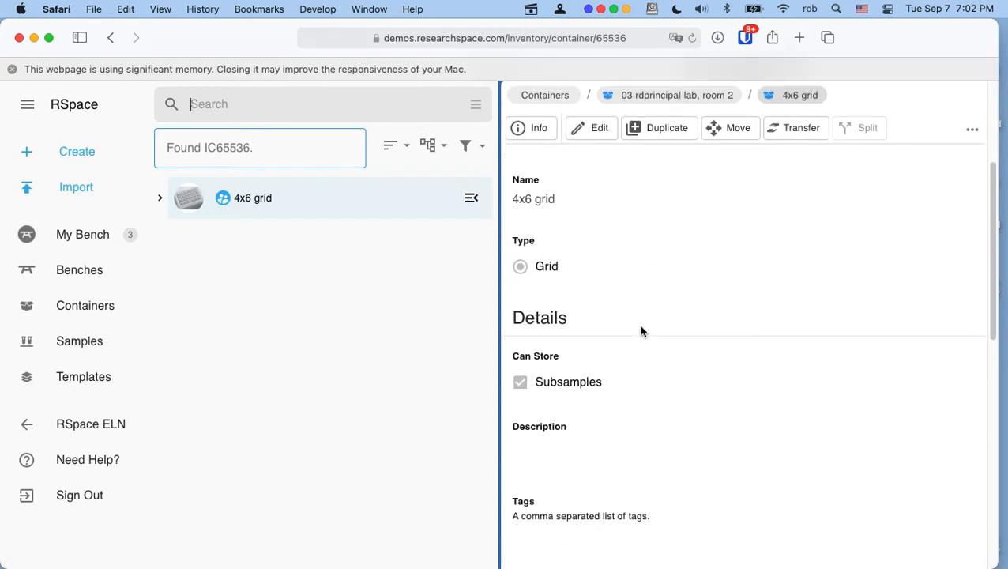
scroll(616, 367, down, 6)
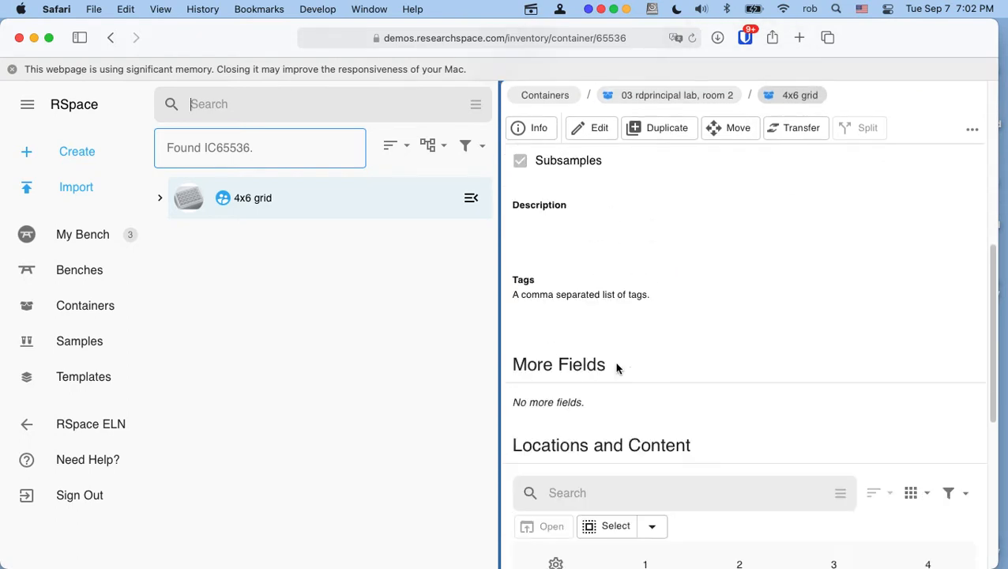
scroll(618, 368, down, 2)
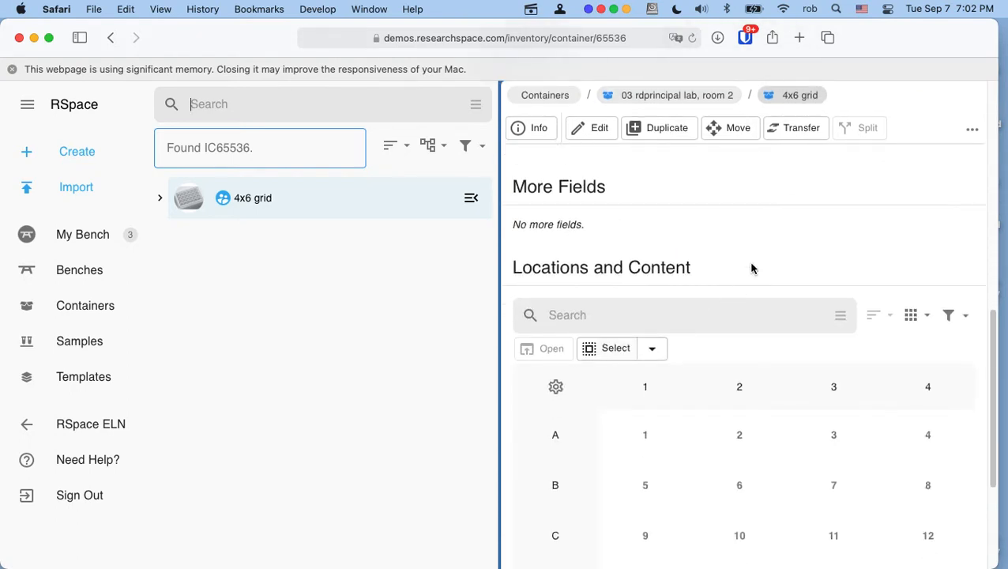
scroll(752, 269, down, 1)
scroll(754, 268, down, 3)
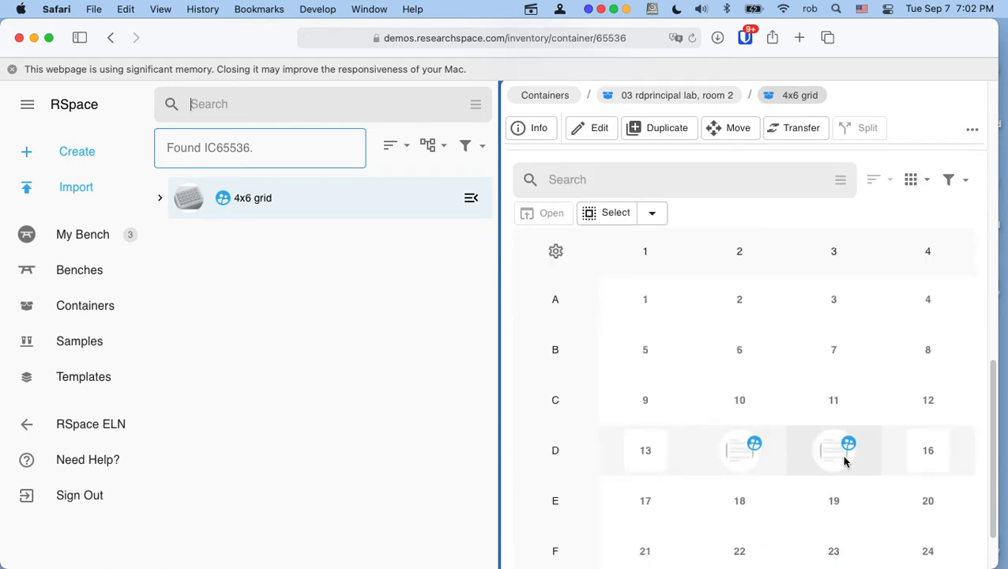
scroll(812, 316, down, 1)
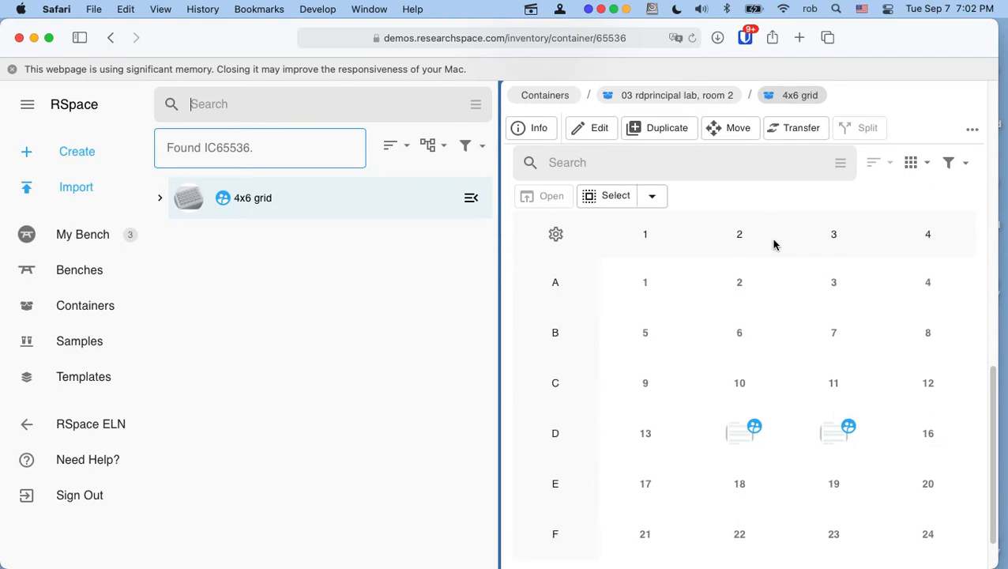
scroll(698, 218, down, 1)
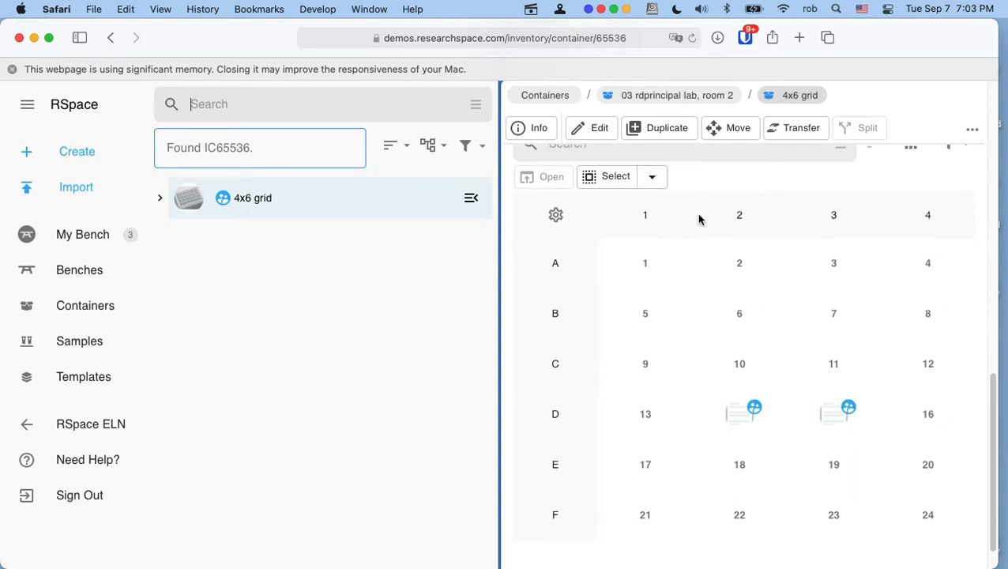
scroll(698, 221, up, 15)
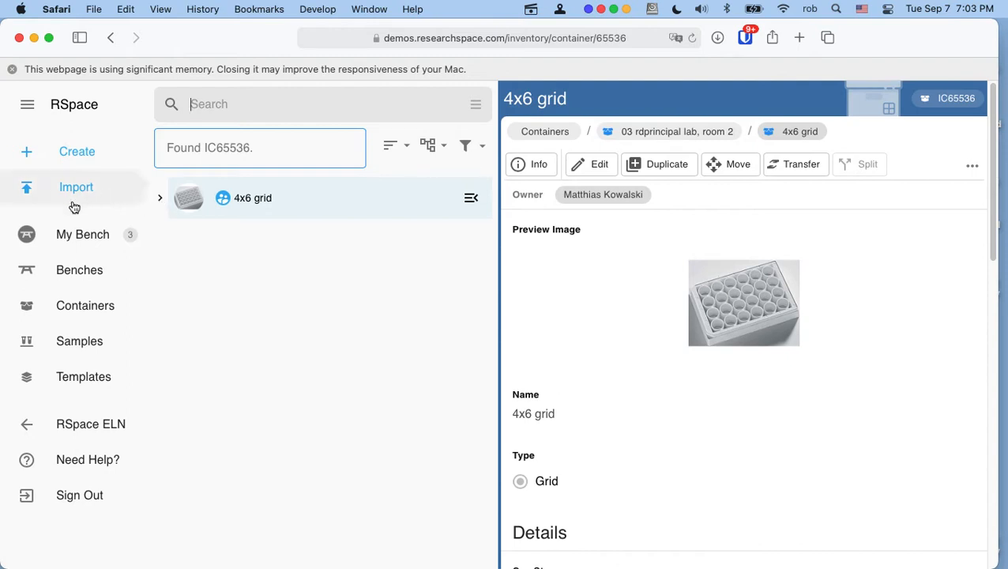
Return to the container list and start a new list container named box Z
click(94, 316)
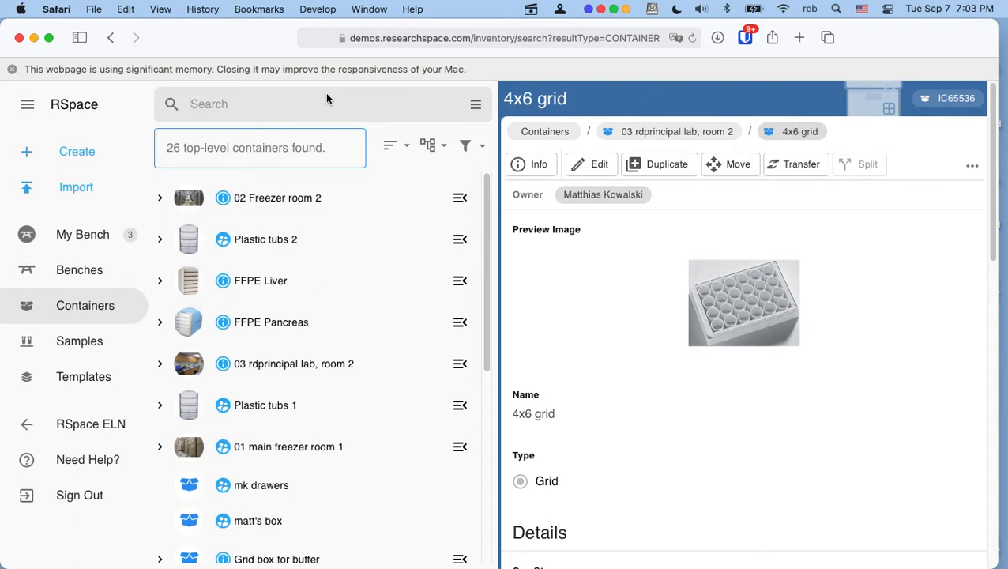
click(26, 155)
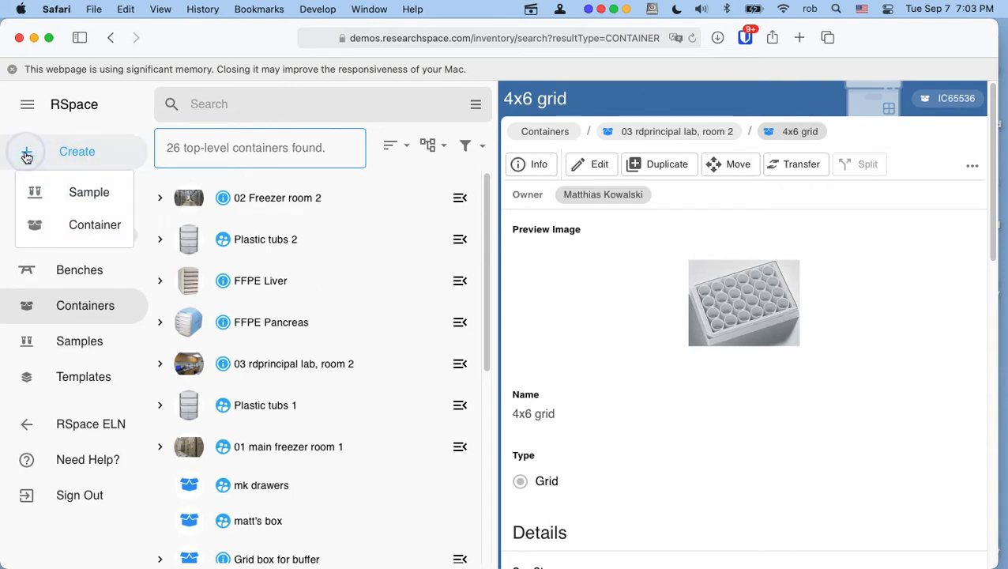
click(81, 227)
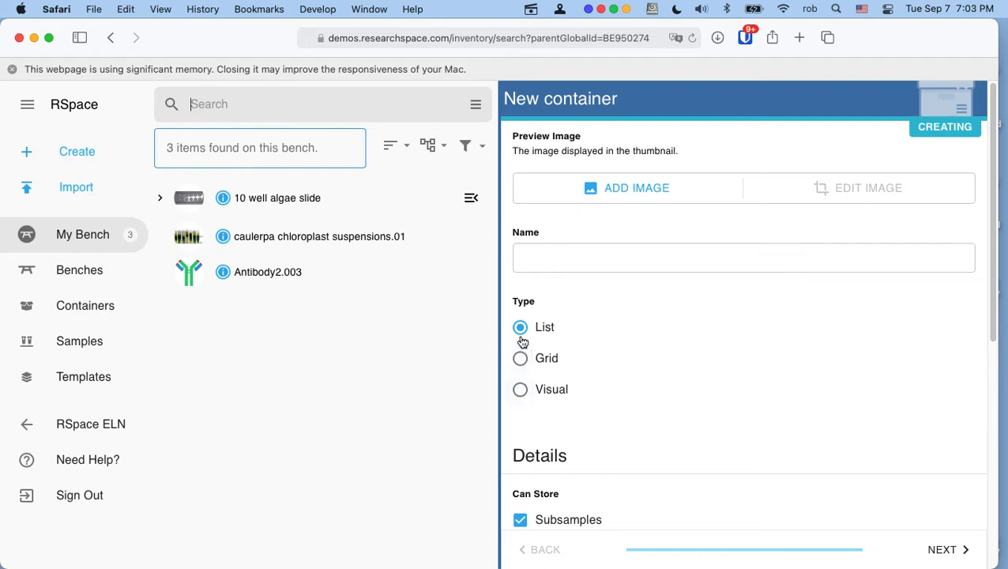
click(569, 259)
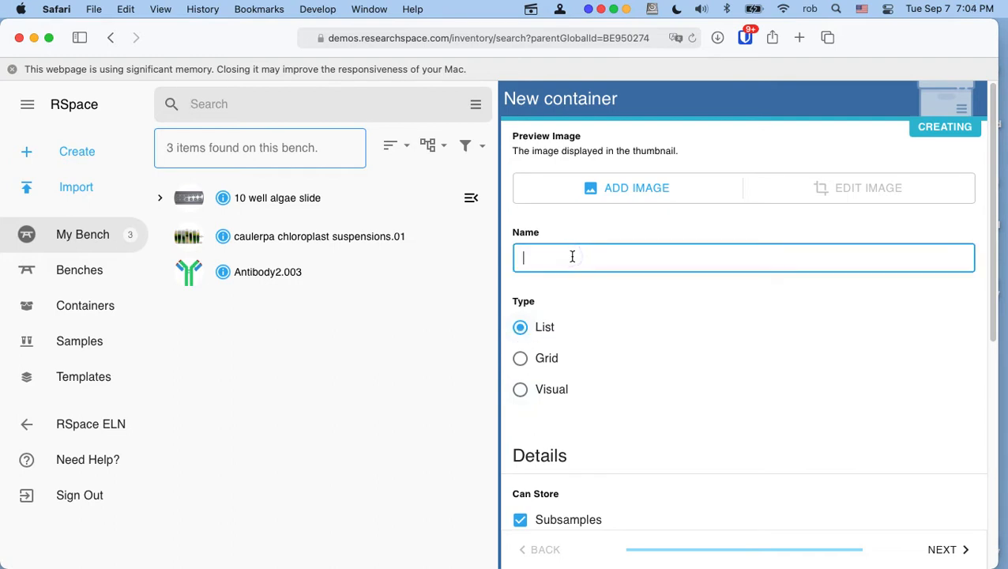
text(box Z)
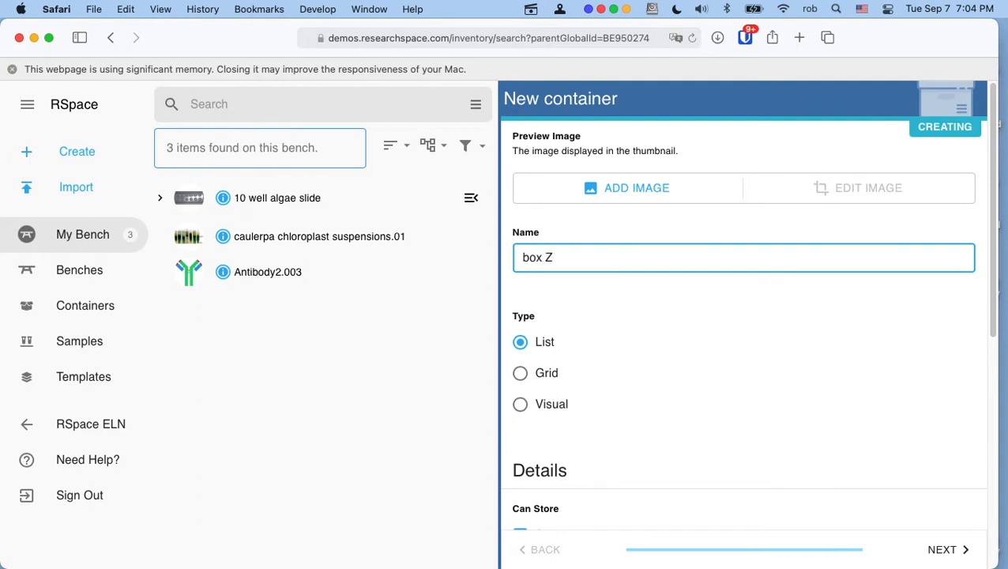
Try the storage options for box Z and set it to store subsamples but not containers
scroll(630, 395, down, 1)
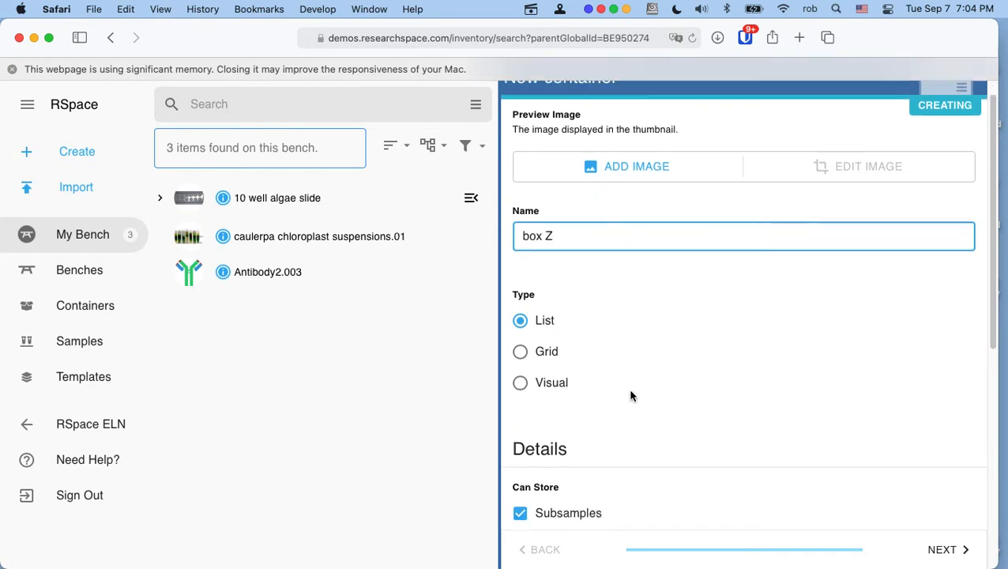
scroll(631, 368, down, 5)
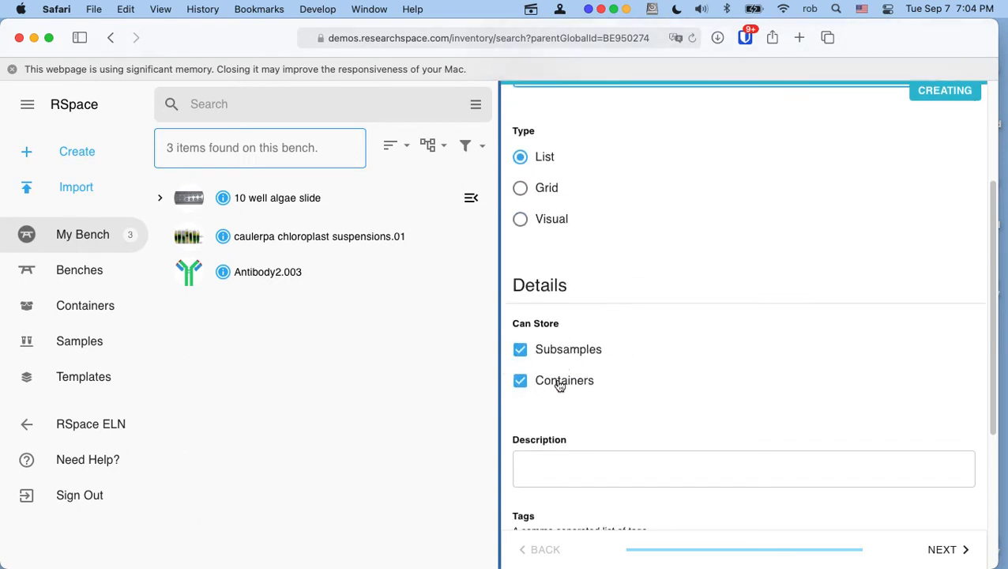
click(521, 351)
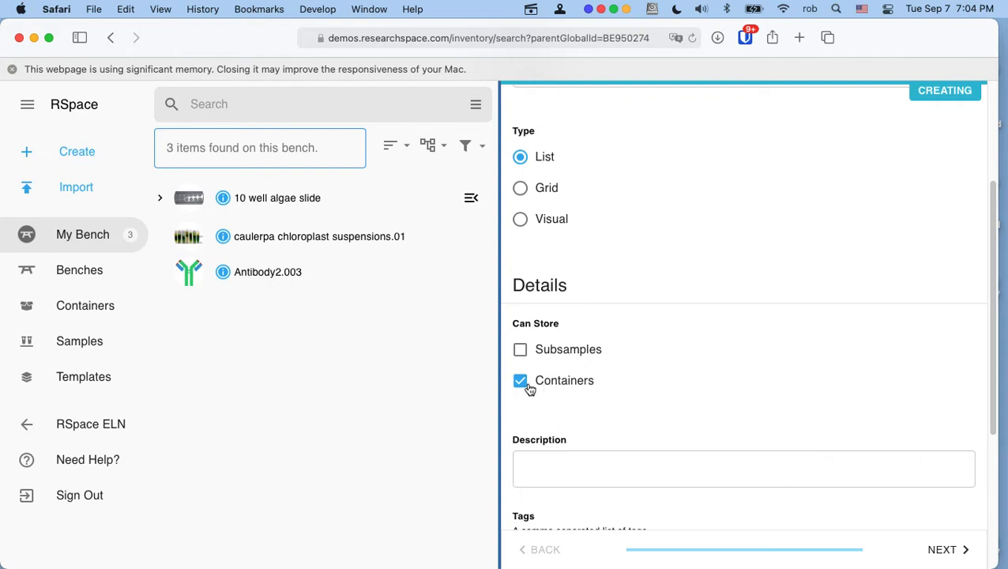
click(521, 349)
click(520, 381)
click(521, 381)
click(520, 350)
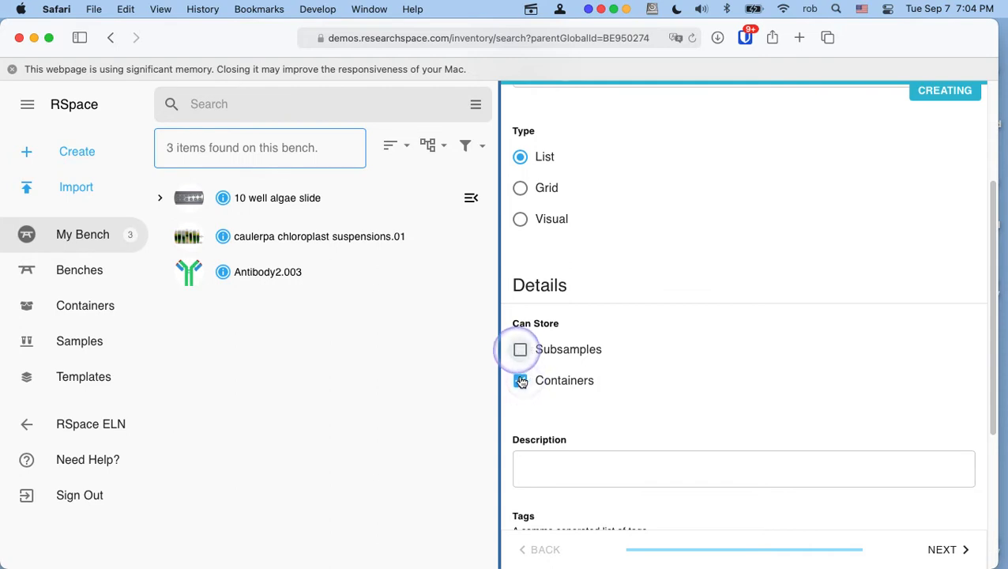
click(521, 381)
click(520, 349)
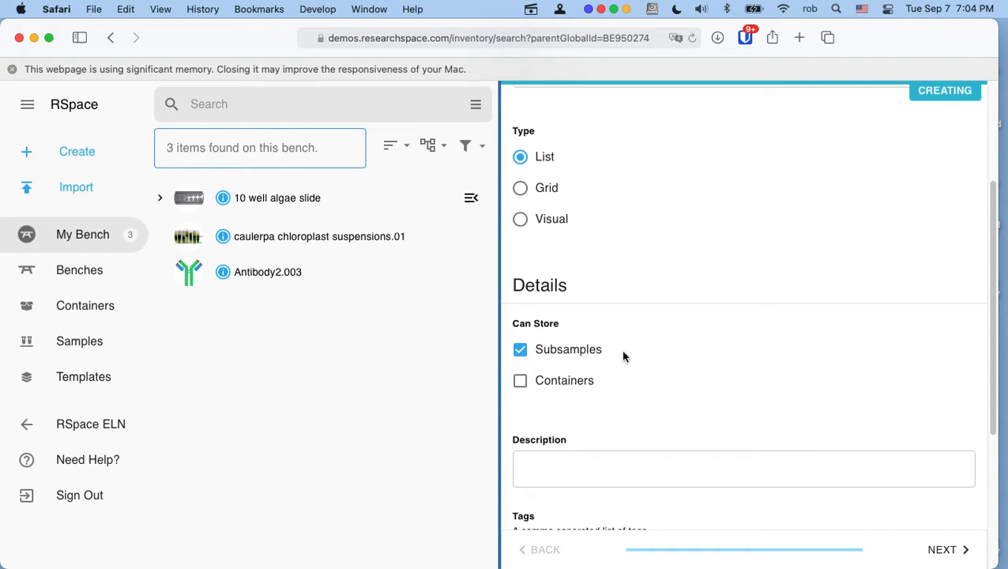
Enter "gray box" as the description of the new box Z container
scroll(624, 355, down, 2)
click(607, 382)
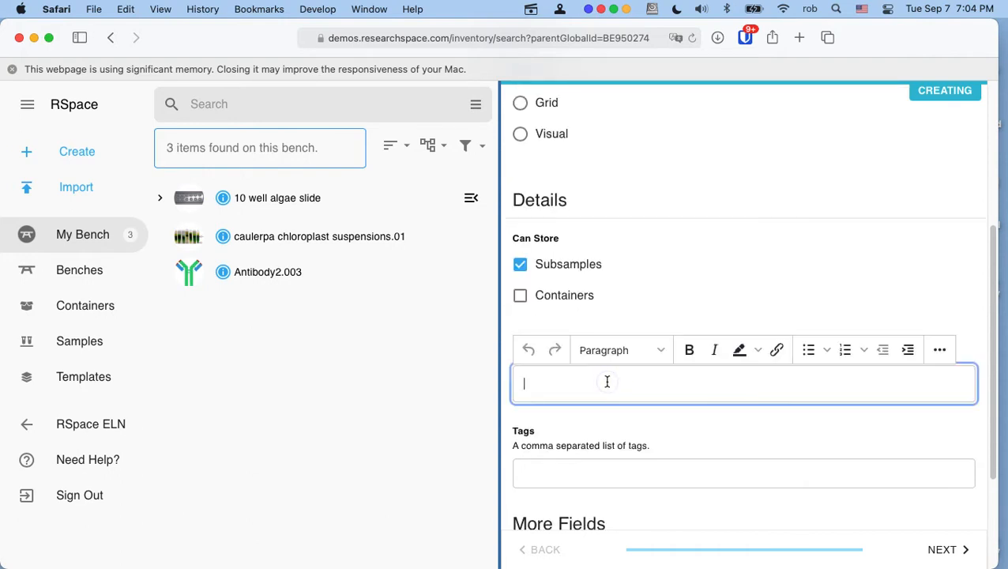
text(gray )
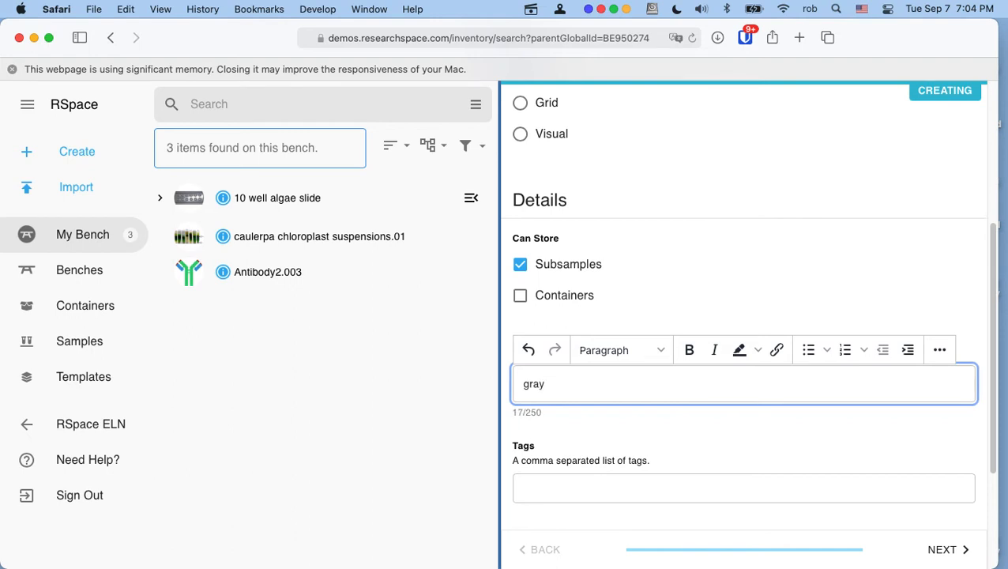
text(box)
key(Return)
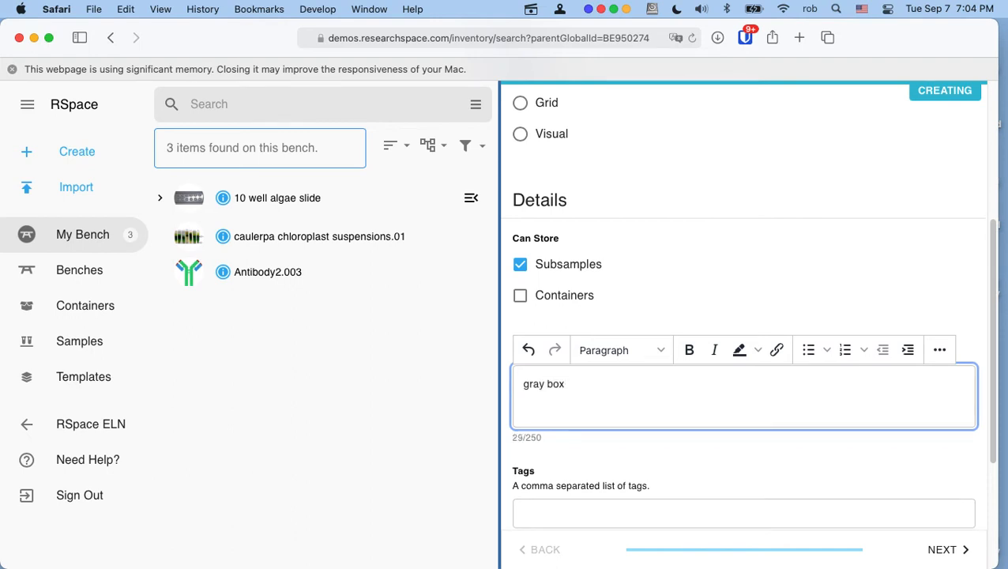
Leave box Z's tags and additional fields empty and save the new container
scroll(608, 321, down, 4)
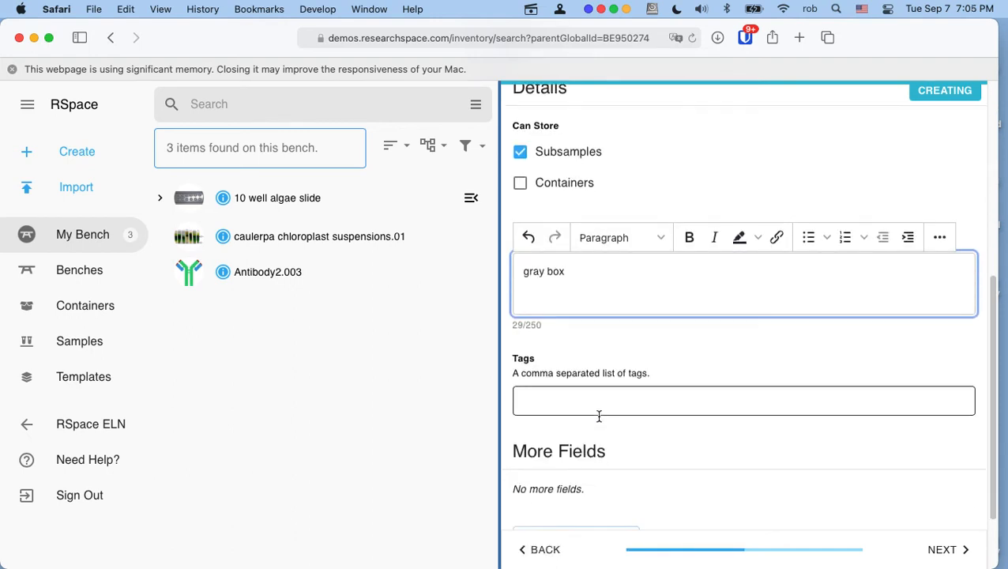
scroll(558, 375, down, 1)
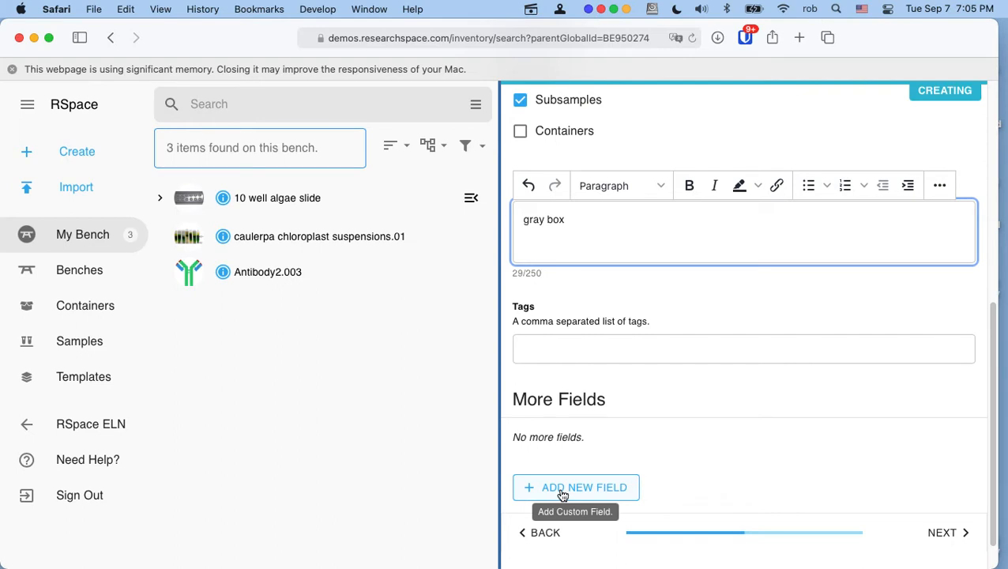
scroll(563, 495, down, 1)
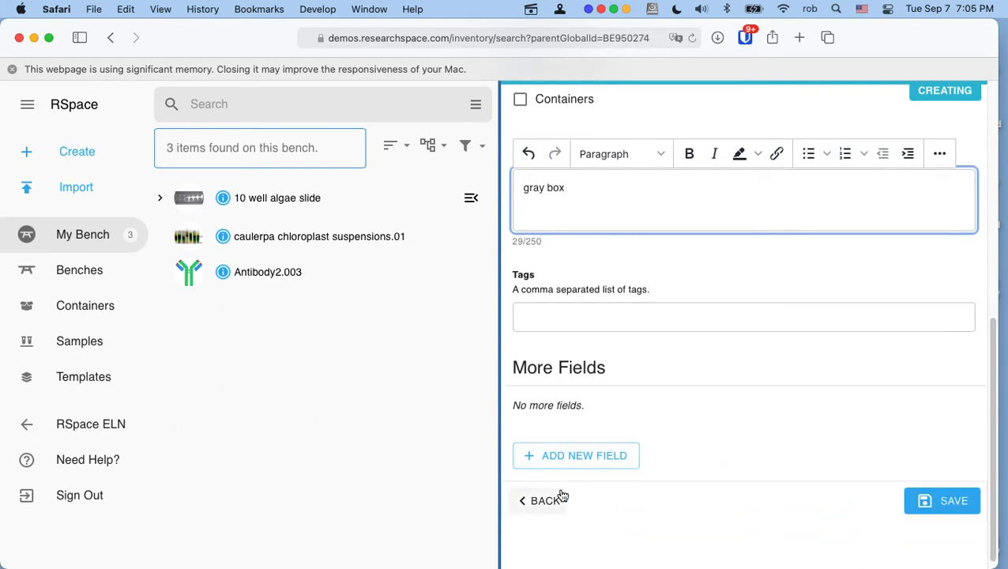
scroll(572, 469, down, 1)
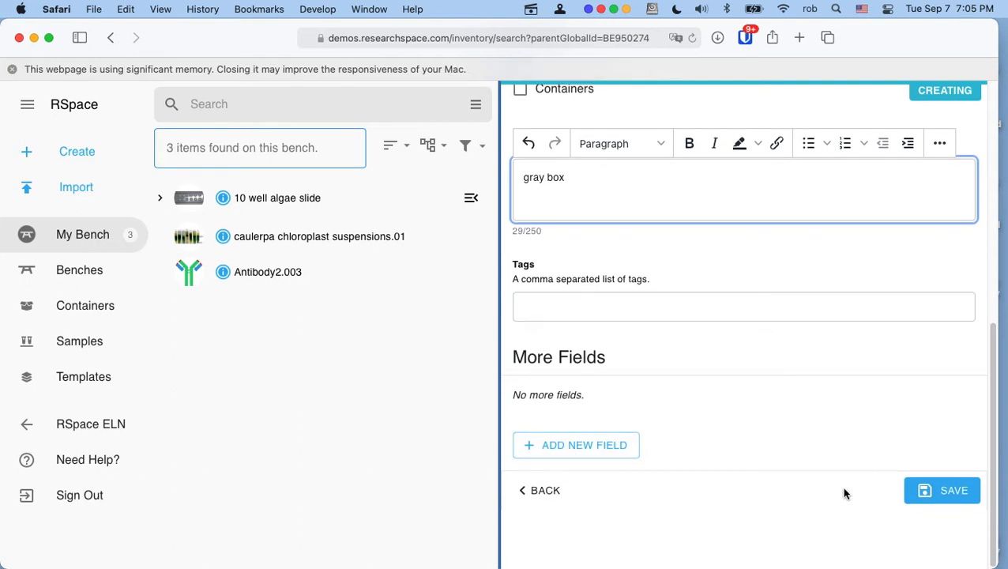
click(945, 493)
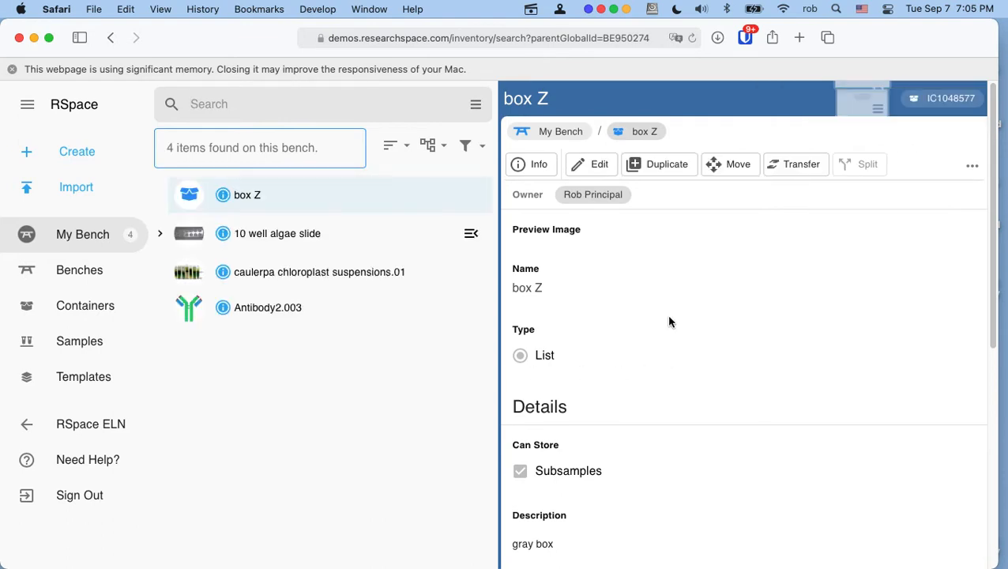
Look over the saved box Z record and check which item types can be created
scroll(670, 322, down, 4)
scroll(670, 321, up, 4)
click(79, 152)
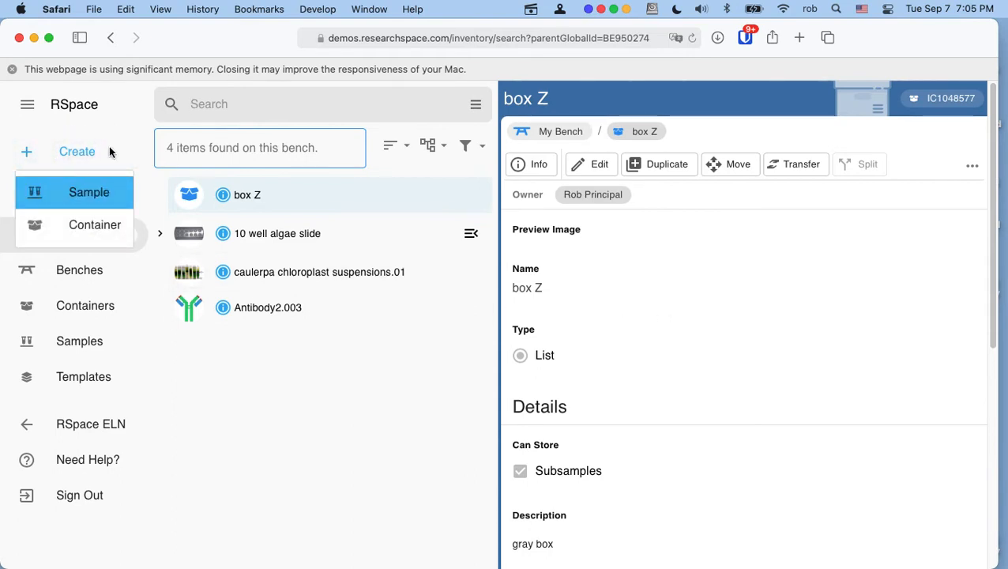
click(117, 124)
List all samples and open the record of Sample3
click(93, 343)
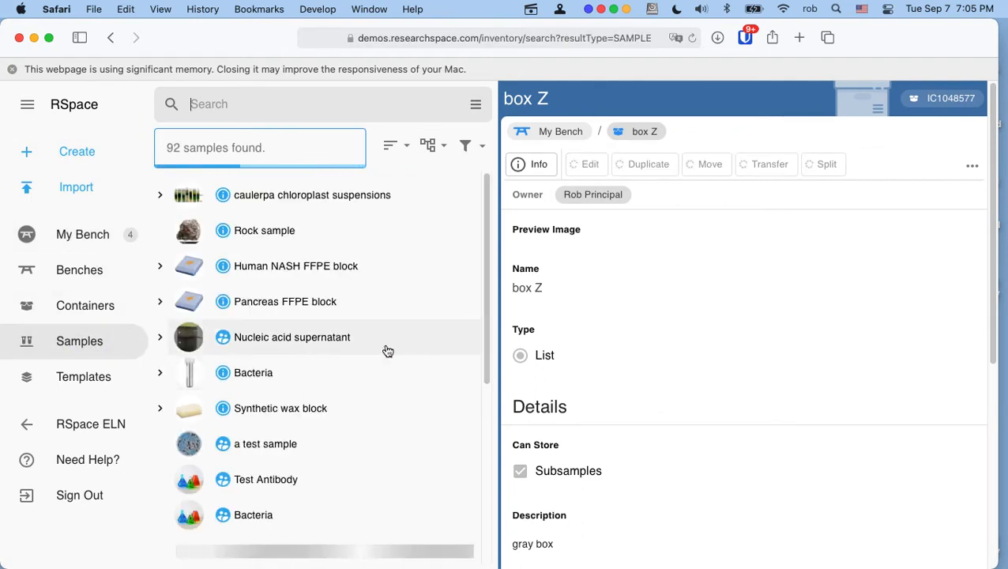
scroll(388, 351, down, 5)
scroll(388, 351, down, 3)
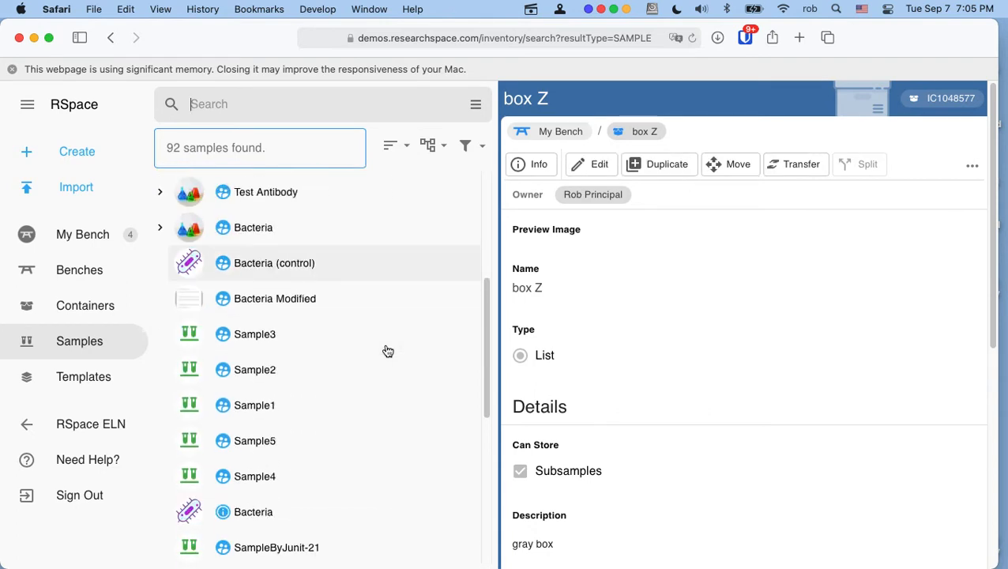
click(254, 335)
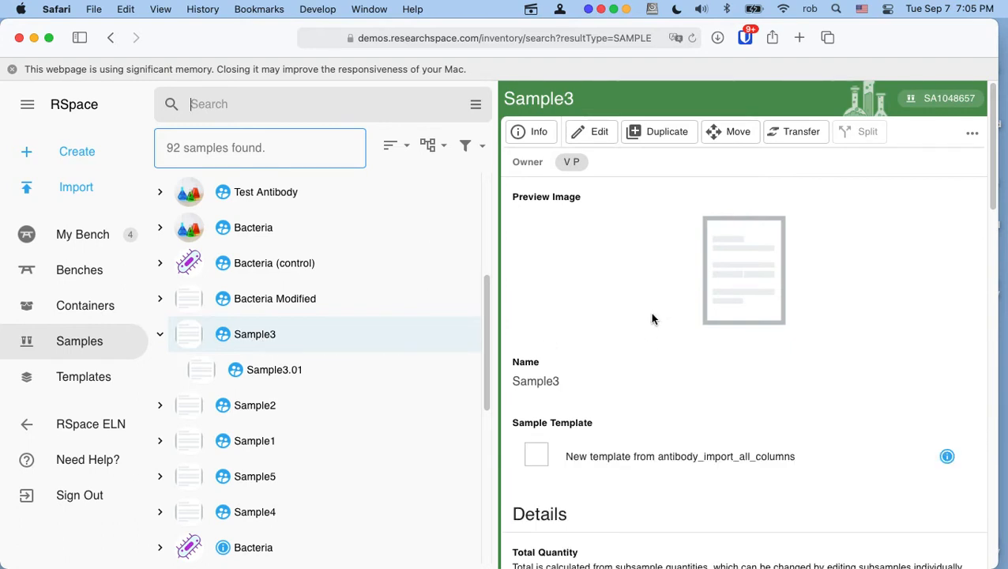
Select the aliquot Sample3.01 in Sample3's record and move it into box Z on My Bench
scroll(652, 318, down, 10)
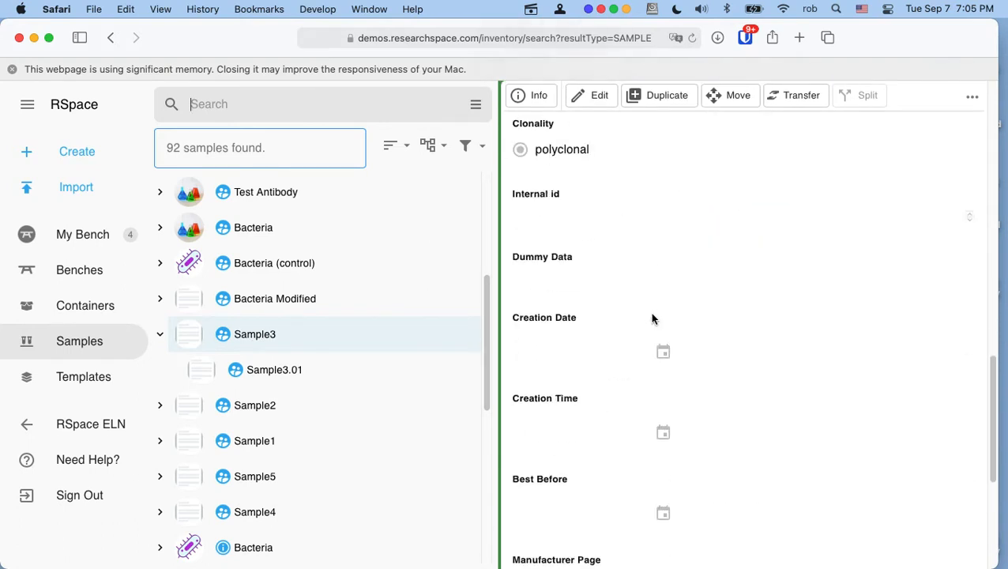
scroll(652, 319, down, 4)
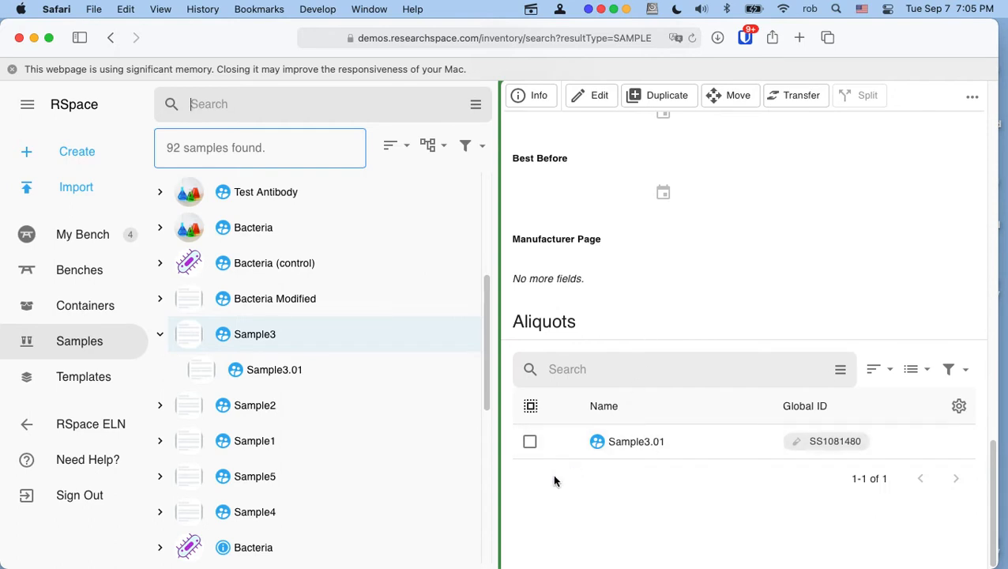
click(529, 442)
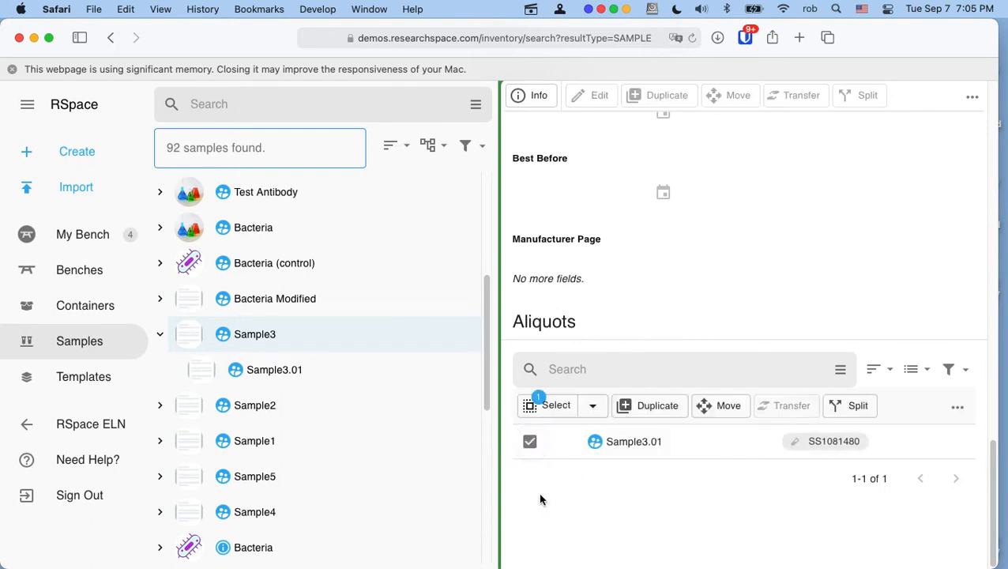
click(722, 409)
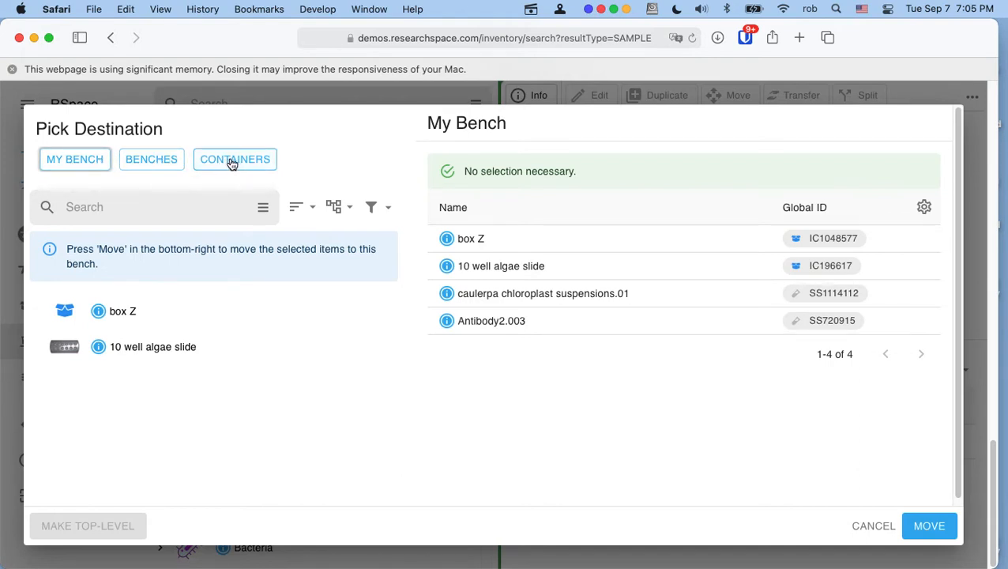
click(119, 318)
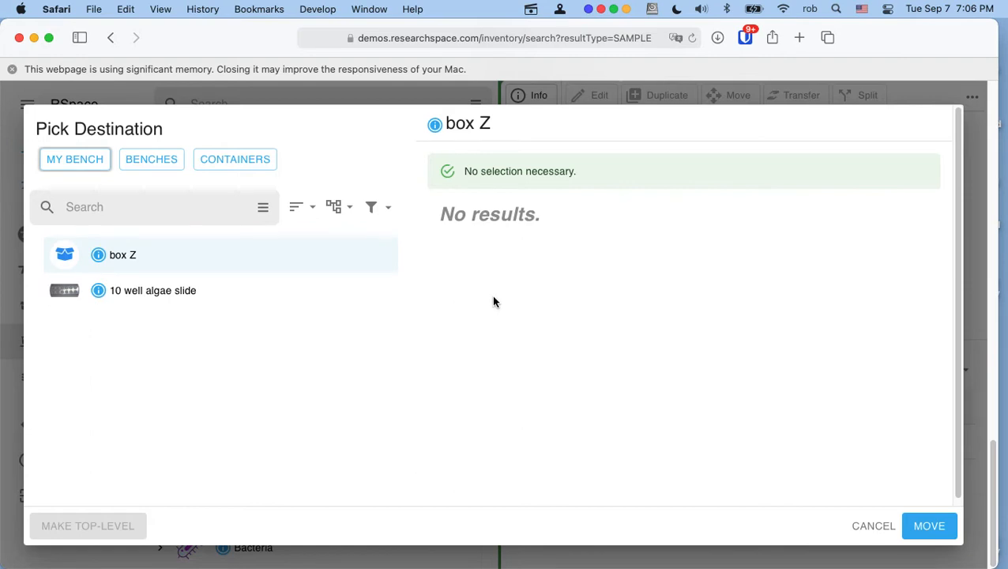
click(931, 523)
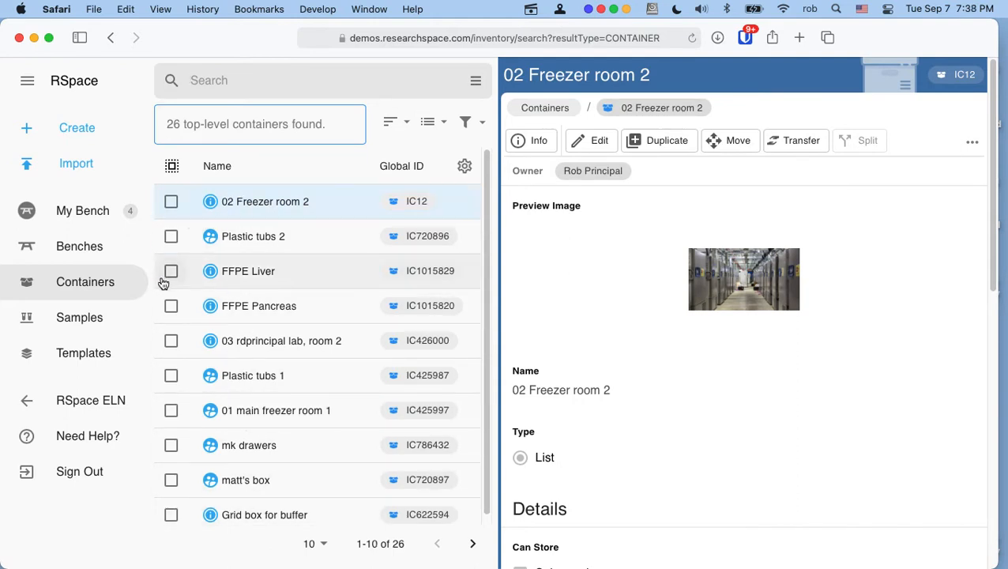
Select box Z on the bench and start moving it, with containers listed as possible destinations
click(91, 248)
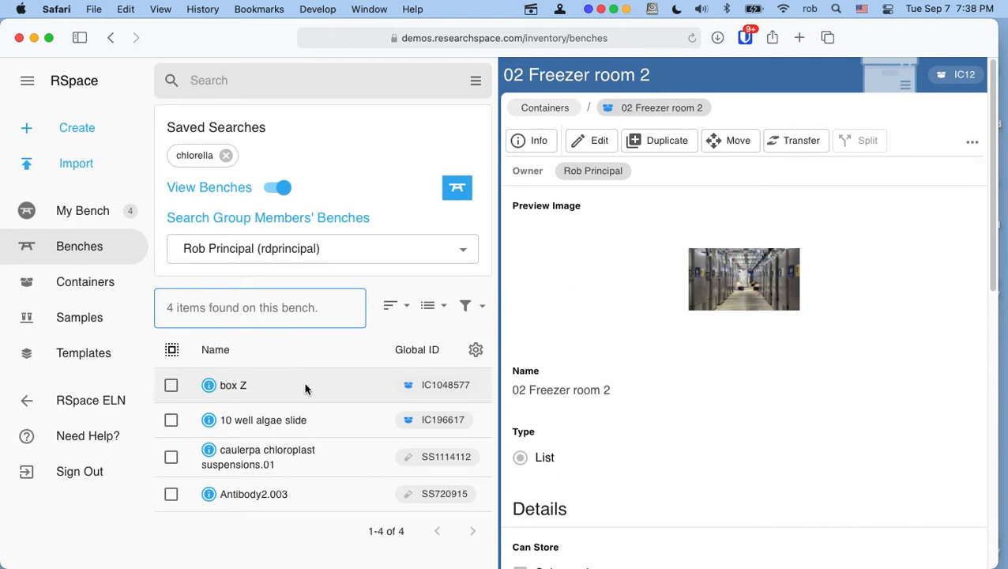
click(177, 388)
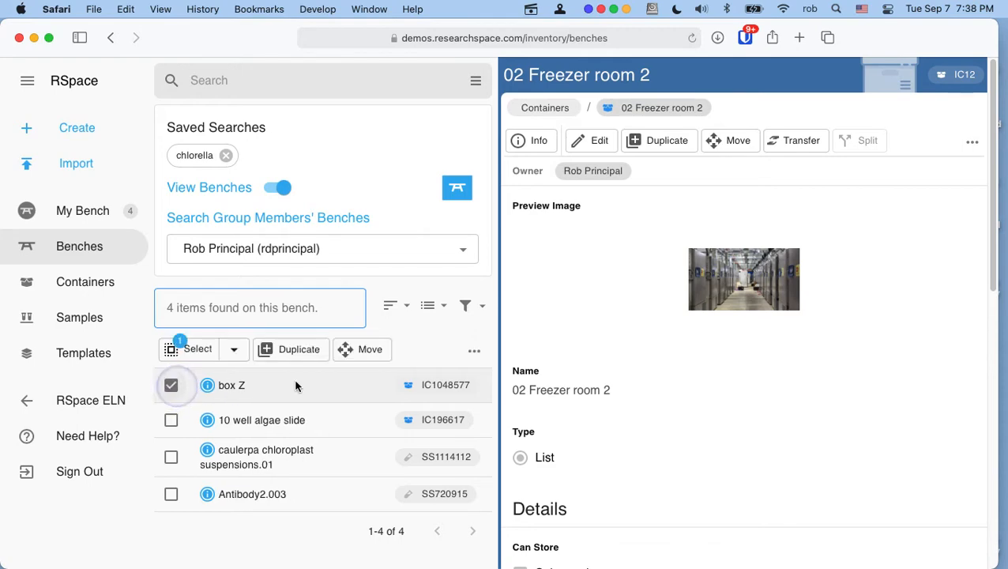
click(357, 350)
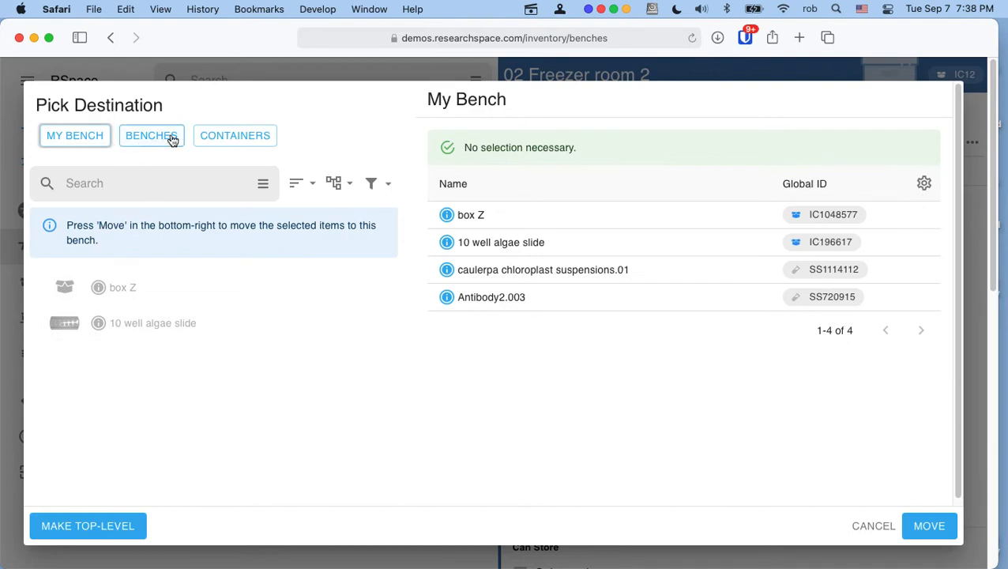
click(69, 140)
click(221, 141)
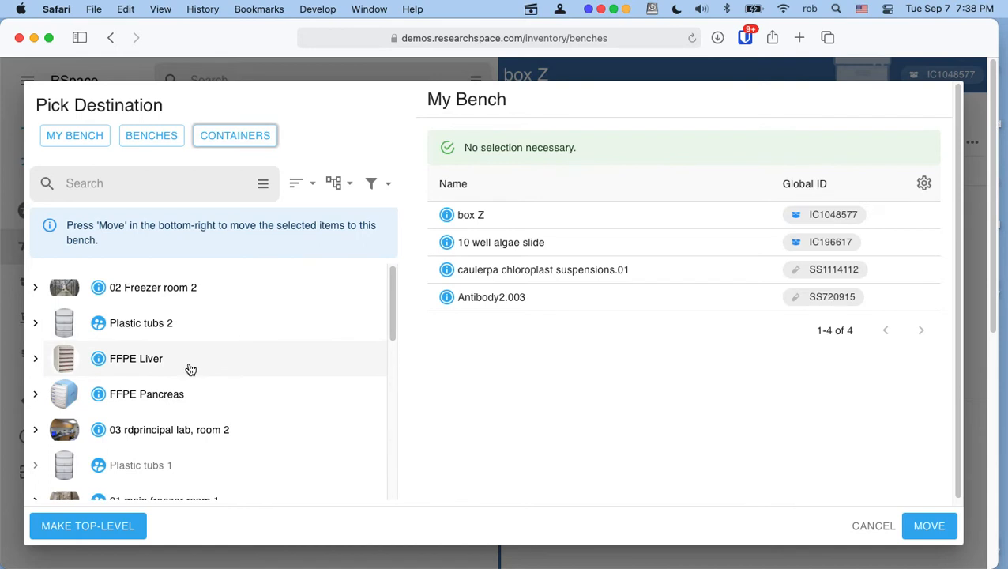
Move box Z to location 7 on the photo of the lab room 2 container
scroll(189, 372, down, 1)
click(188, 430)
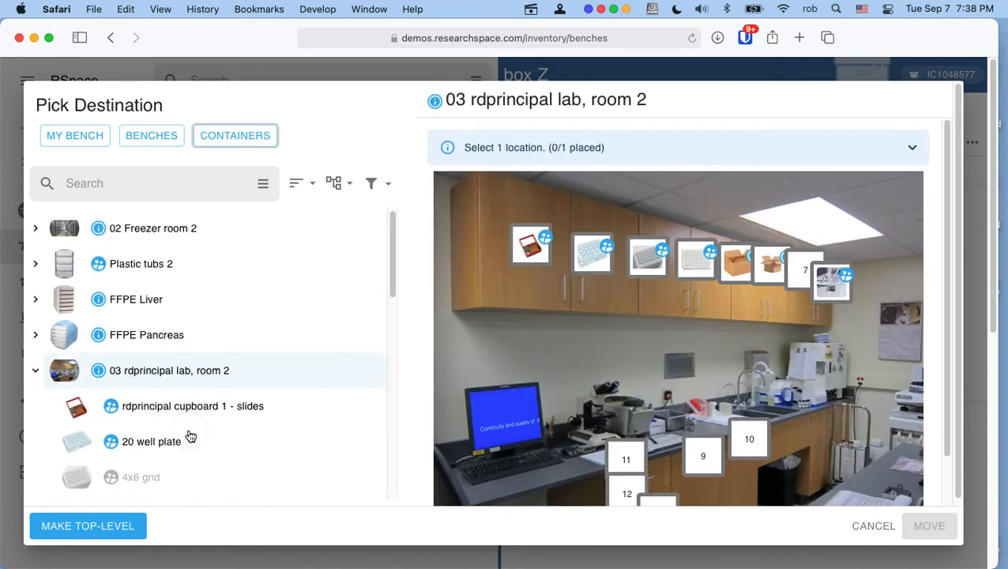
scroll(528, 344, down, 3)
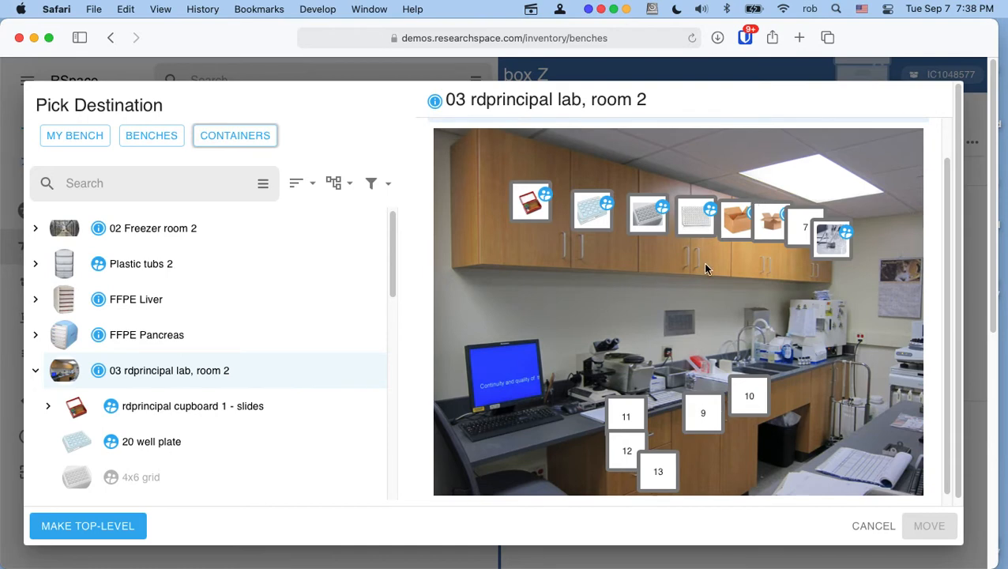
click(799, 228)
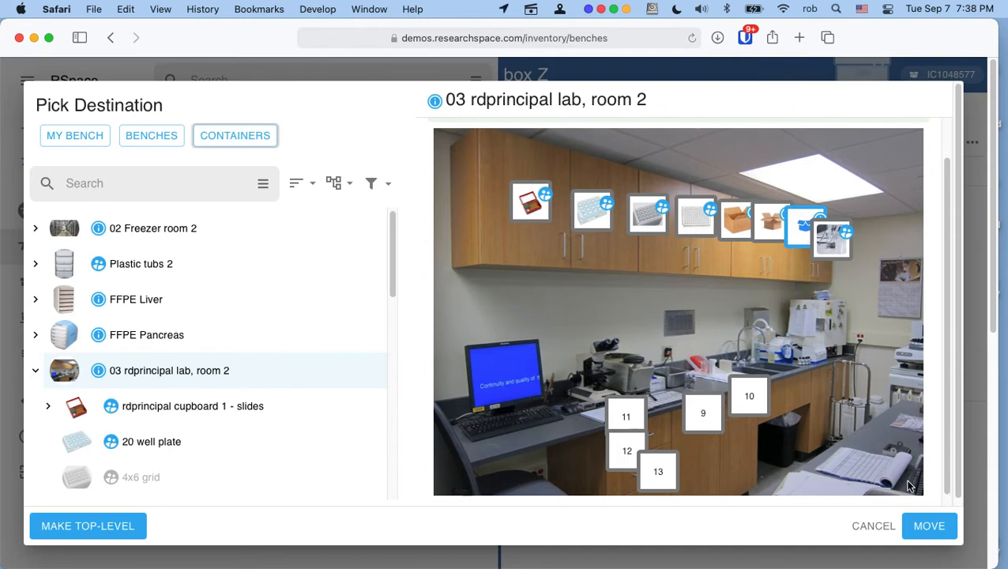
click(929, 525)
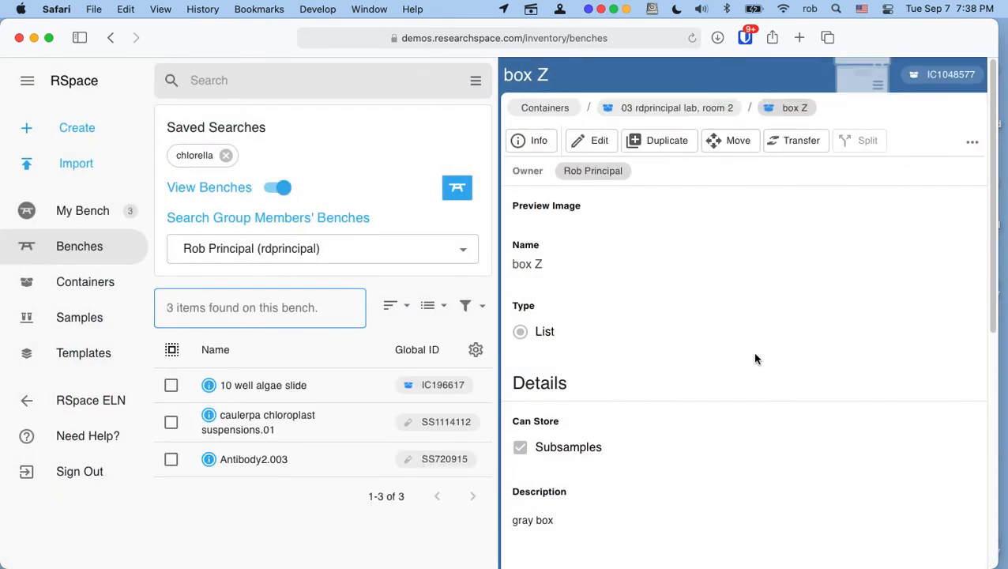
Open the lab room 2 record from the container list and view its locations and content photo
click(83, 290)
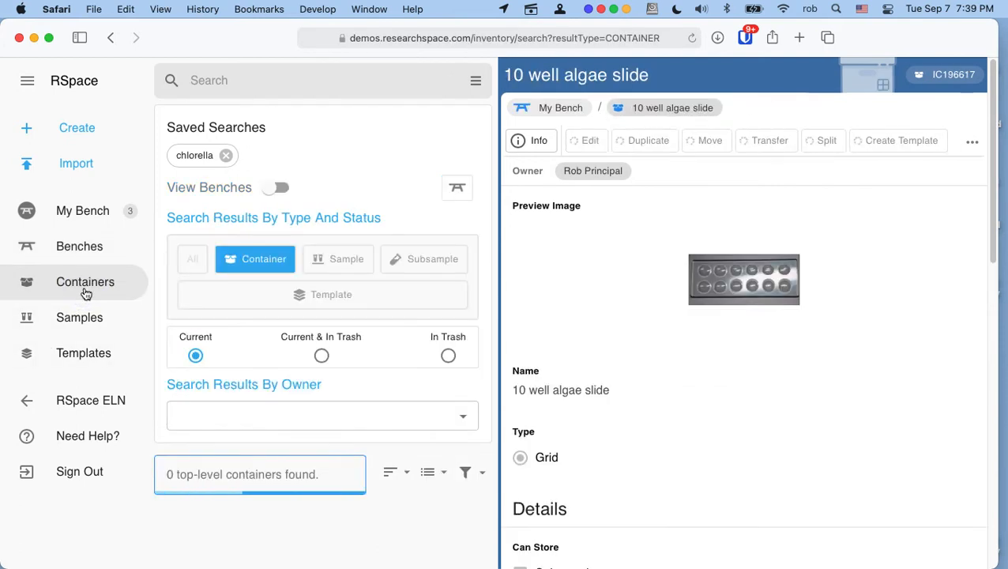
click(476, 86)
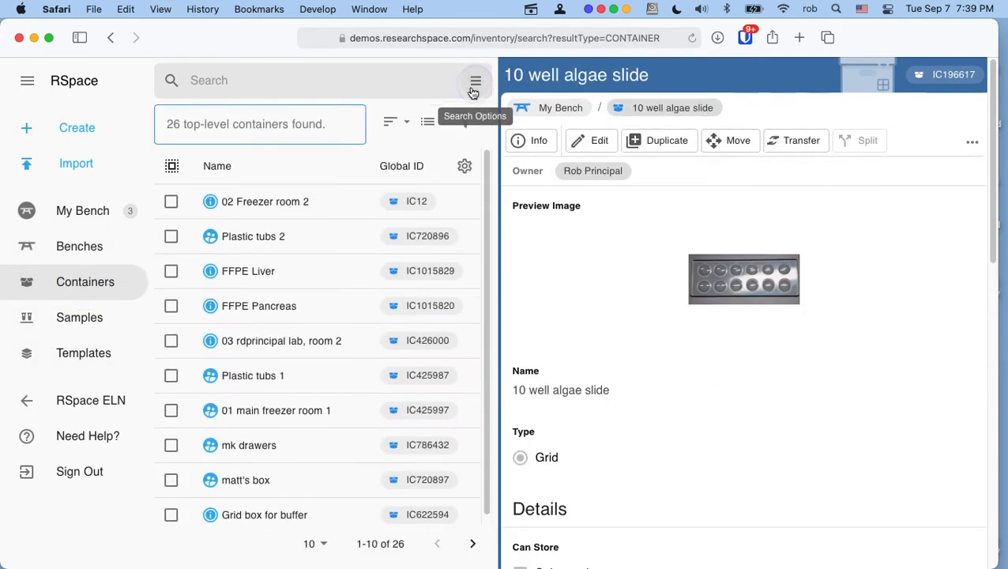
click(257, 341)
scroll(791, 414, down, 10)
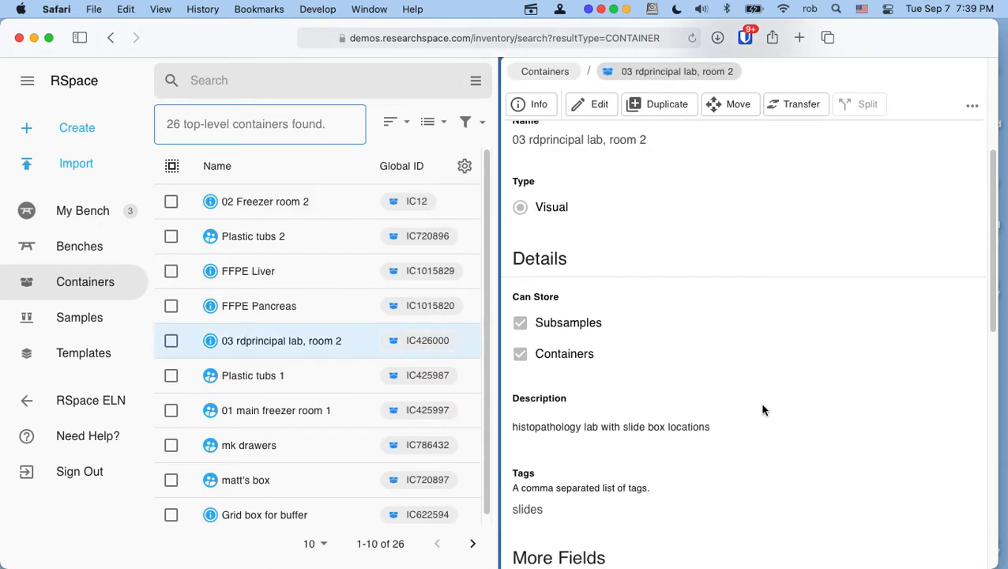
scroll(750, 406, down, 1)
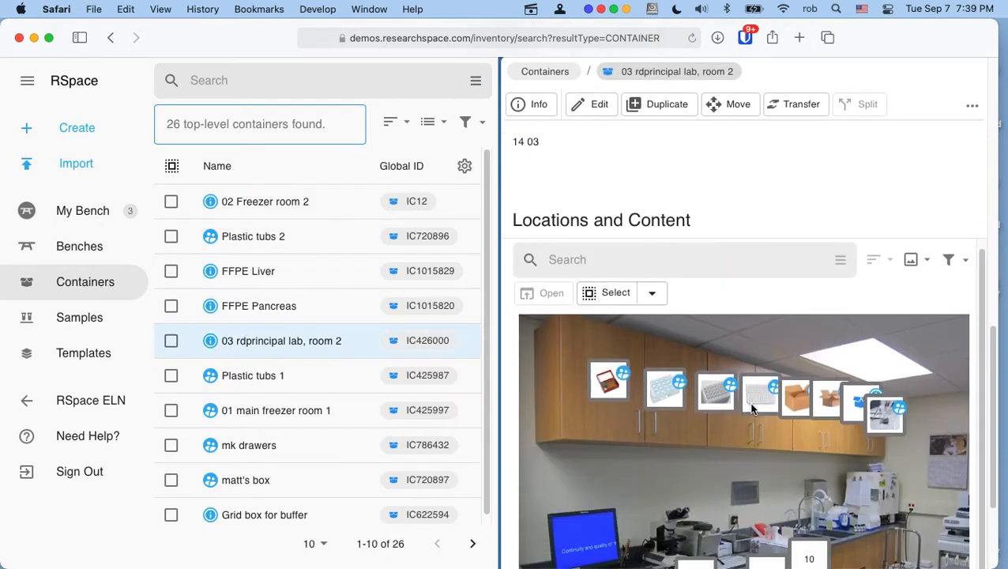
Preview box Z's info card on the room photo, open its record and check its stored content
click(873, 396)
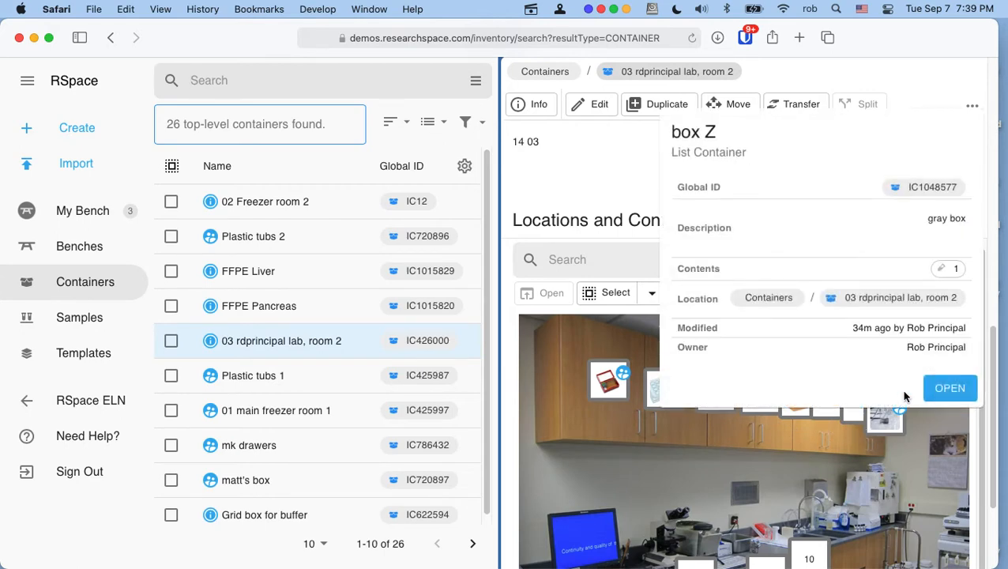
click(948, 390)
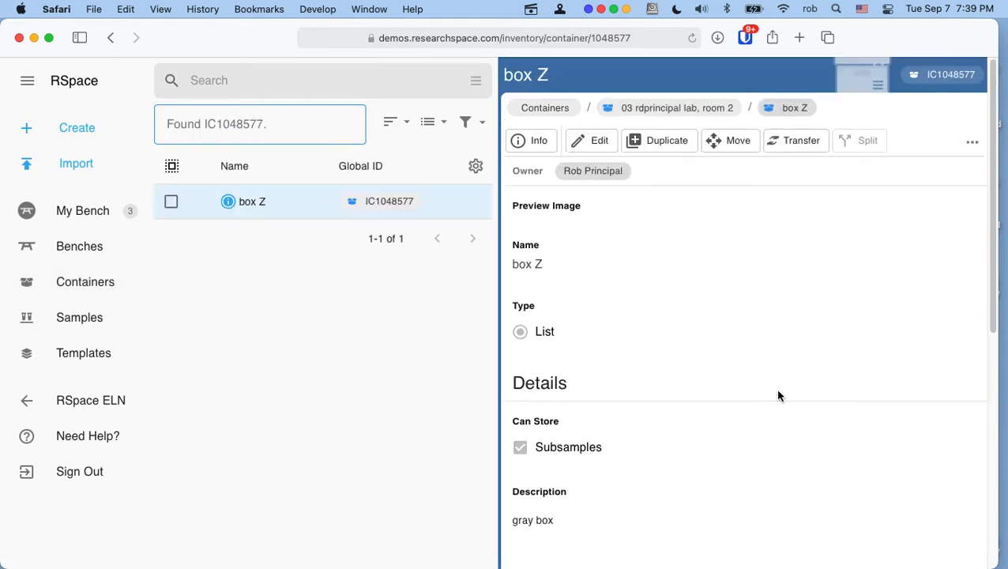
scroll(771, 395, down, 10)
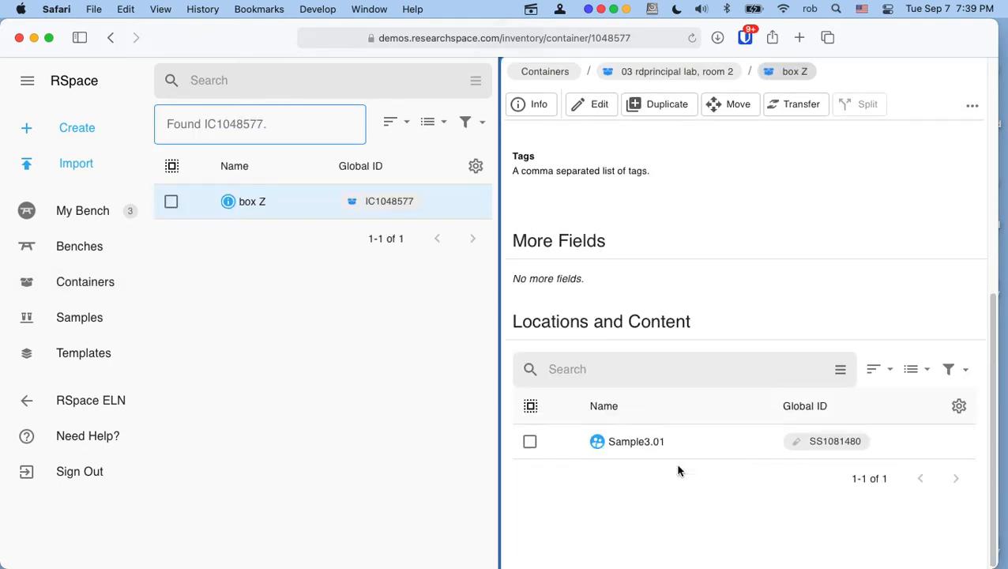
Edit box Z to use cardboard box.jpeg from the 03 containers folder as its preview image and save the record
scroll(709, 369, up, 10)
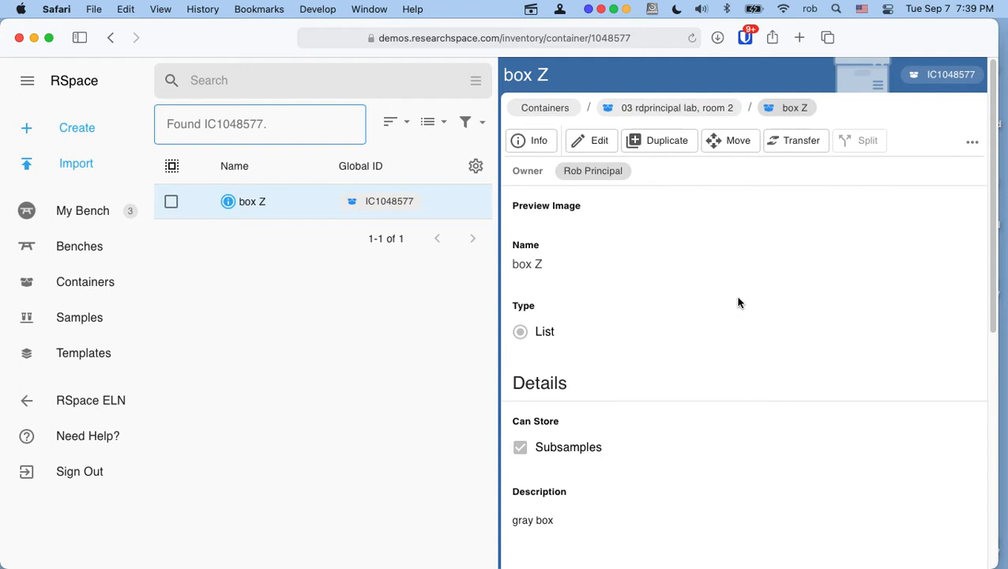
click(598, 143)
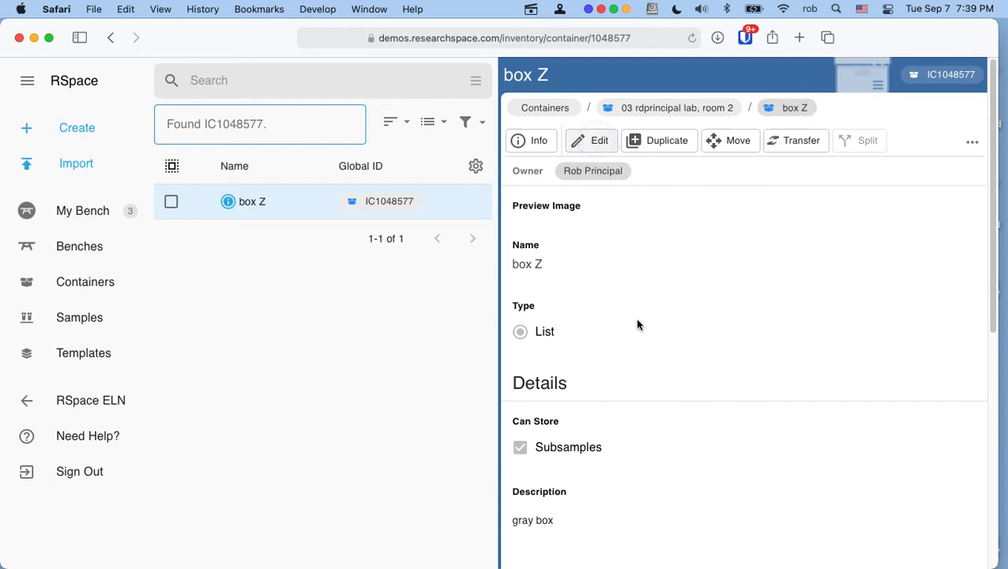
click(637, 196)
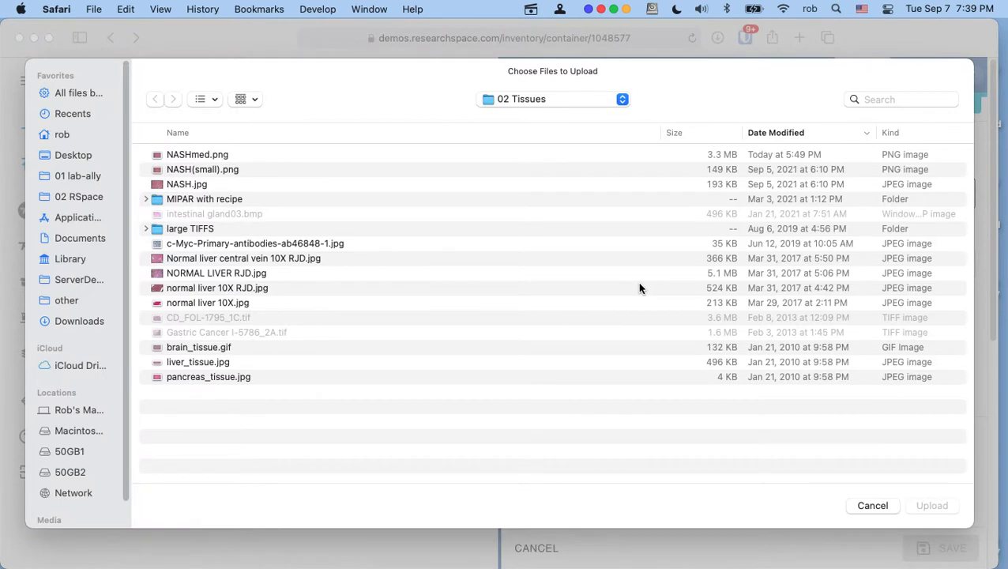
click(71, 280)
click(187, 157)
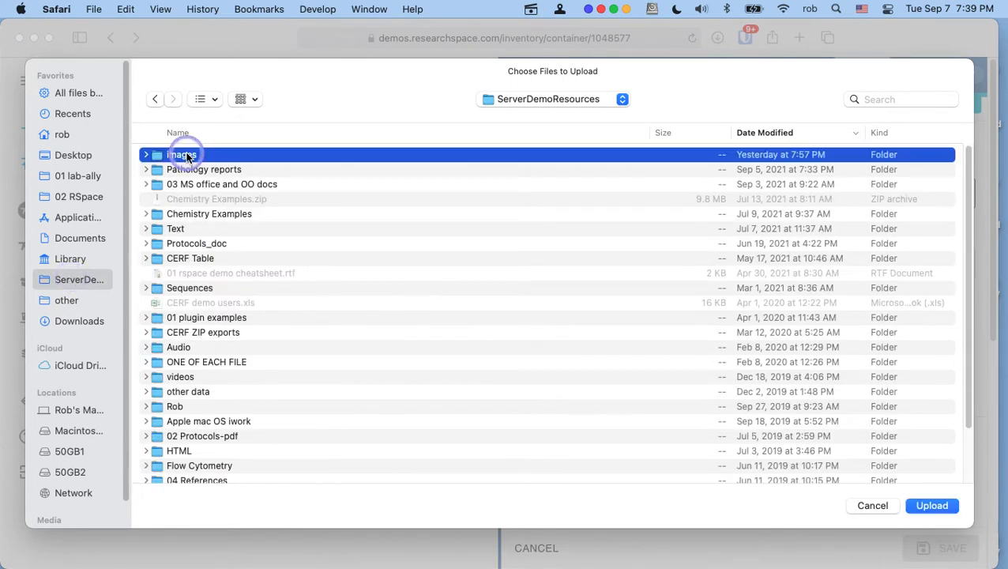
double_click(187, 157)
click(188, 185)
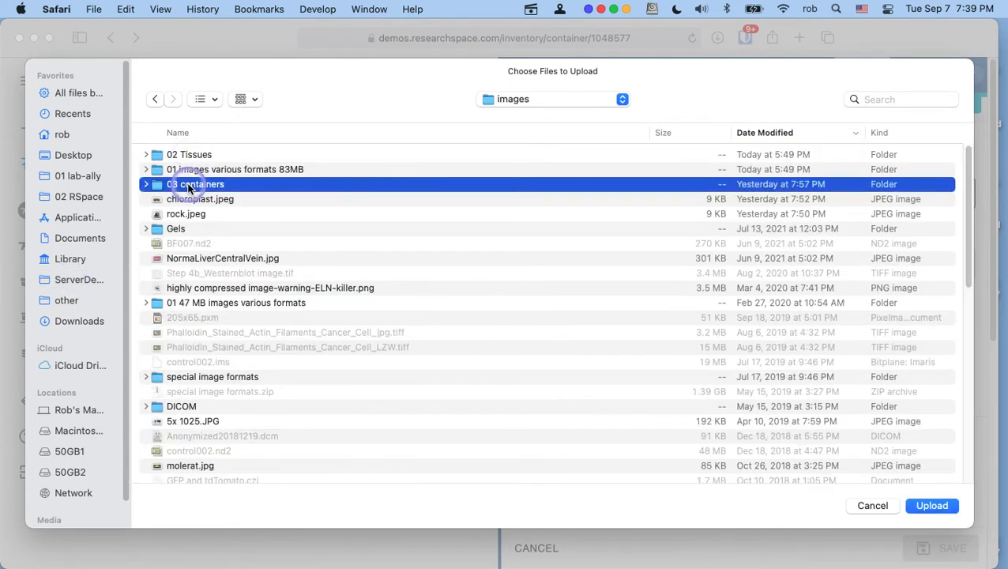
double_click(188, 186)
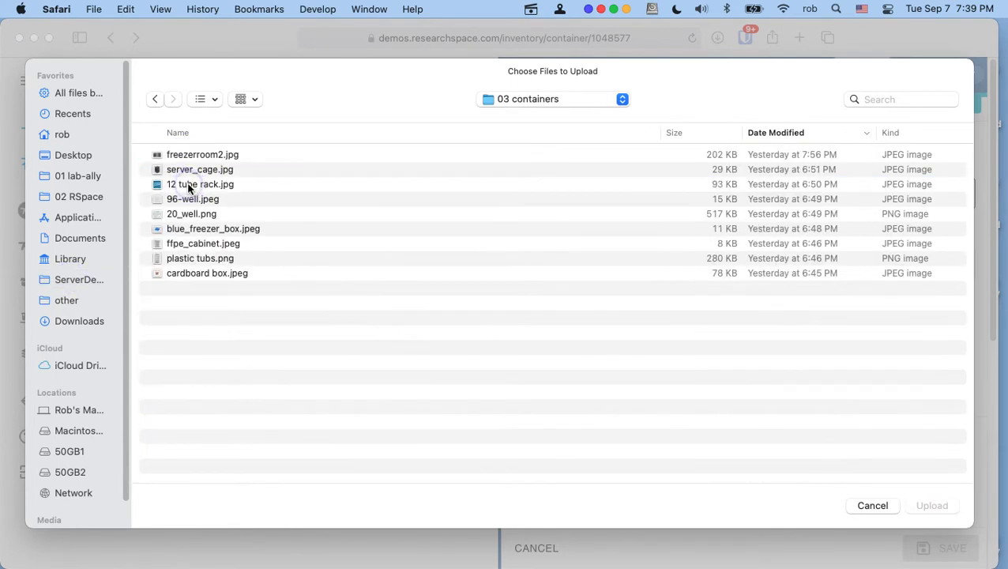
click(188, 273)
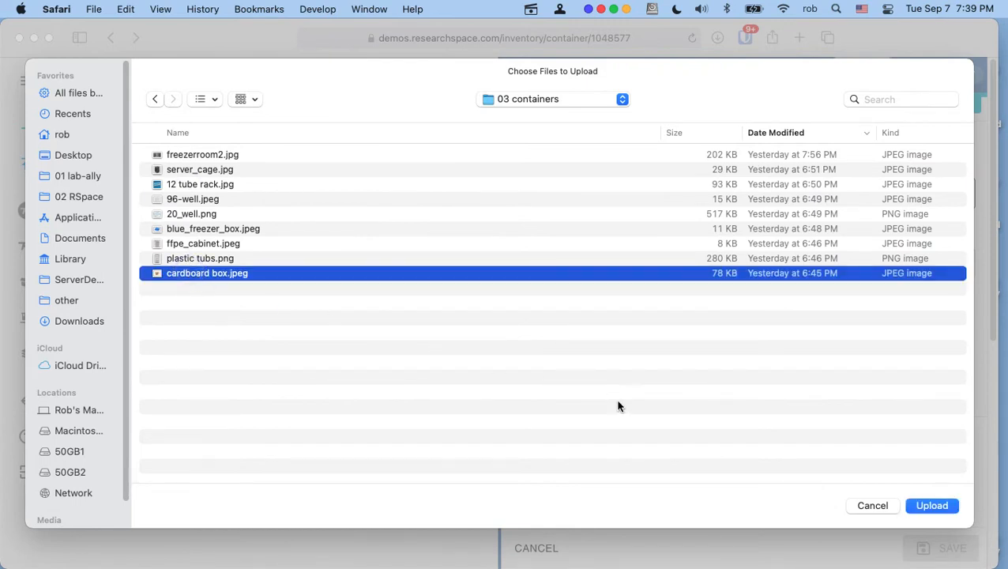
click(932, 506)
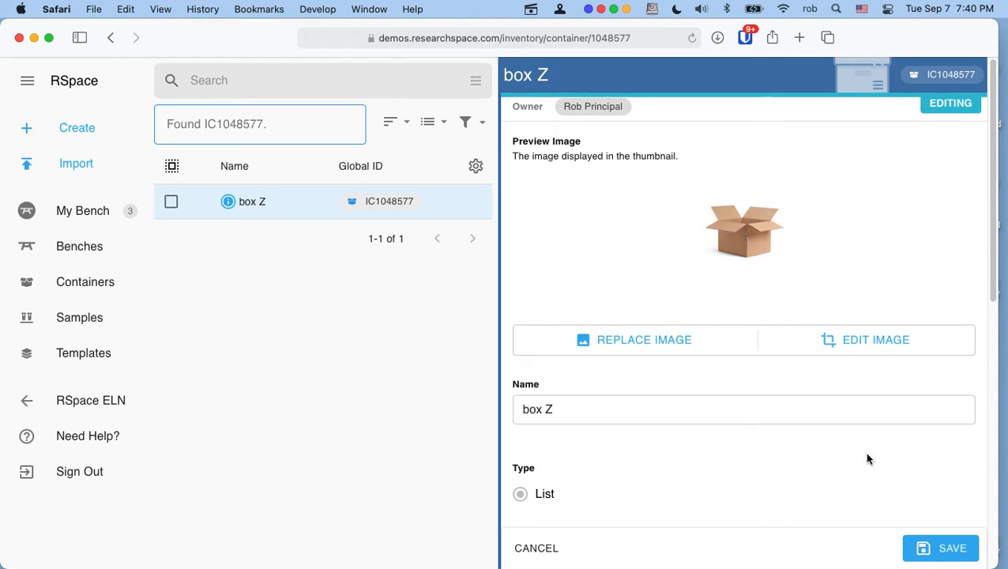
click(946, 557)
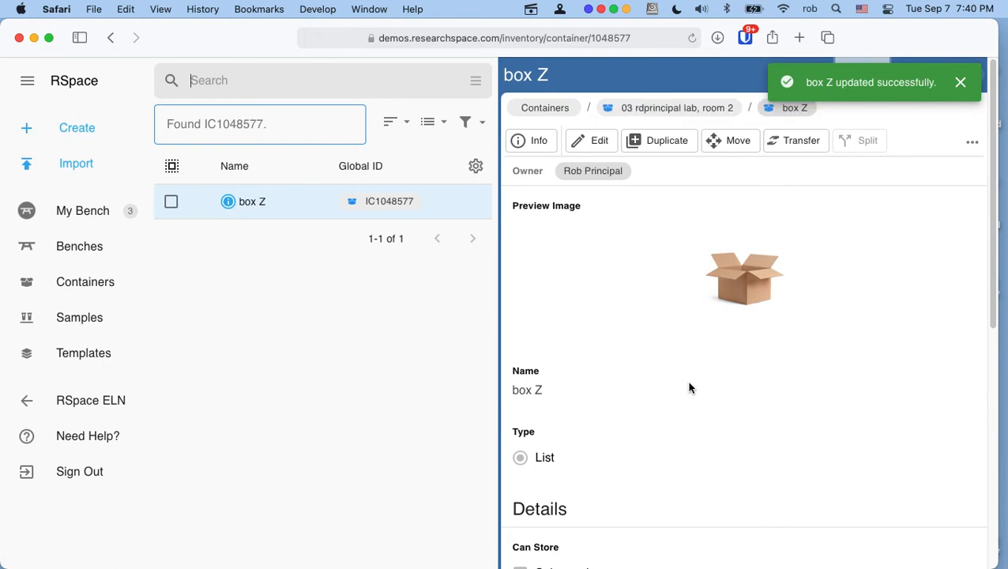
Open the parent lab room 2 container and select box Z's thumbnail on its locations and content photo
click(684, 107)
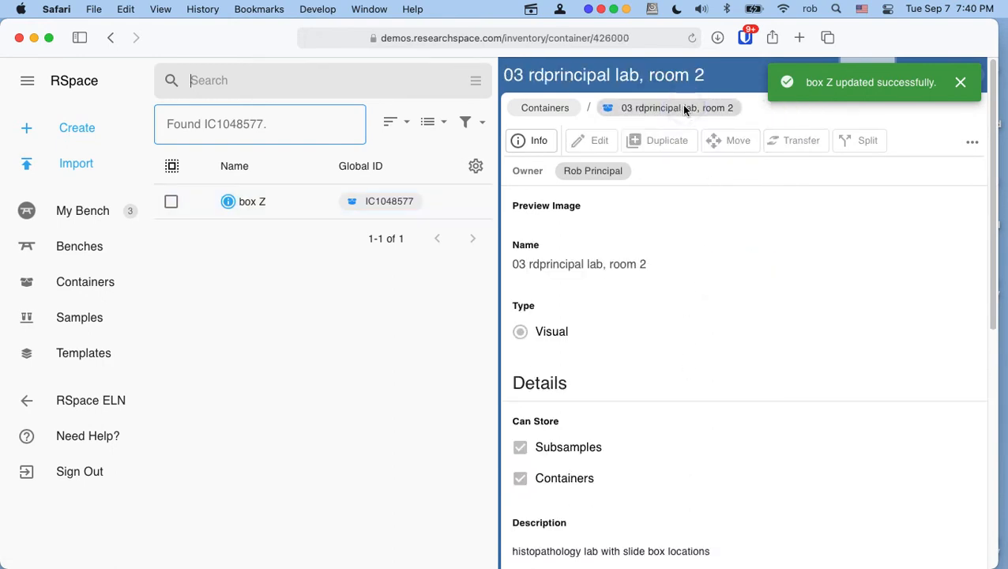
scroll(715, 300, down, 10)
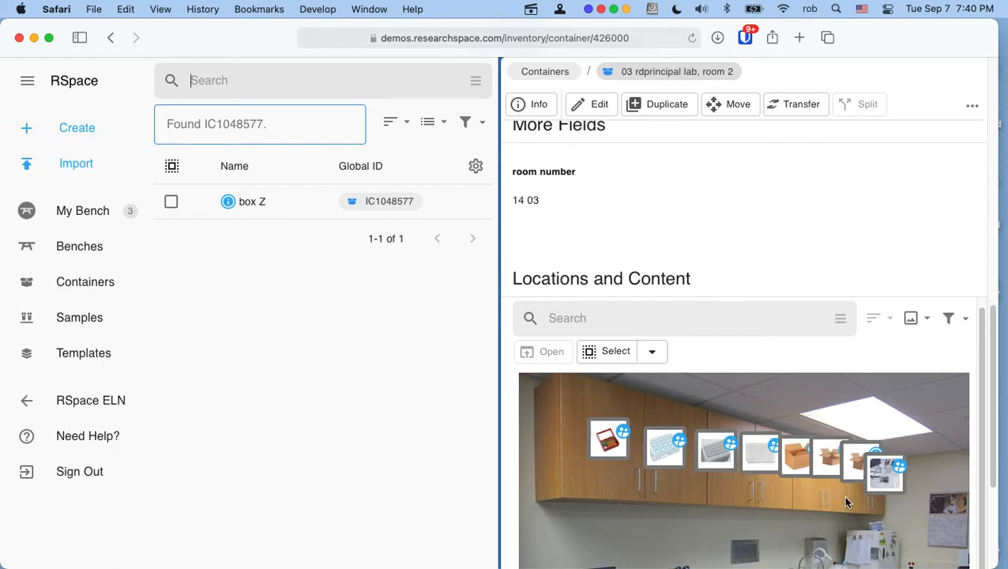
scroll(846, 498, down, 1)
click(851, 452)
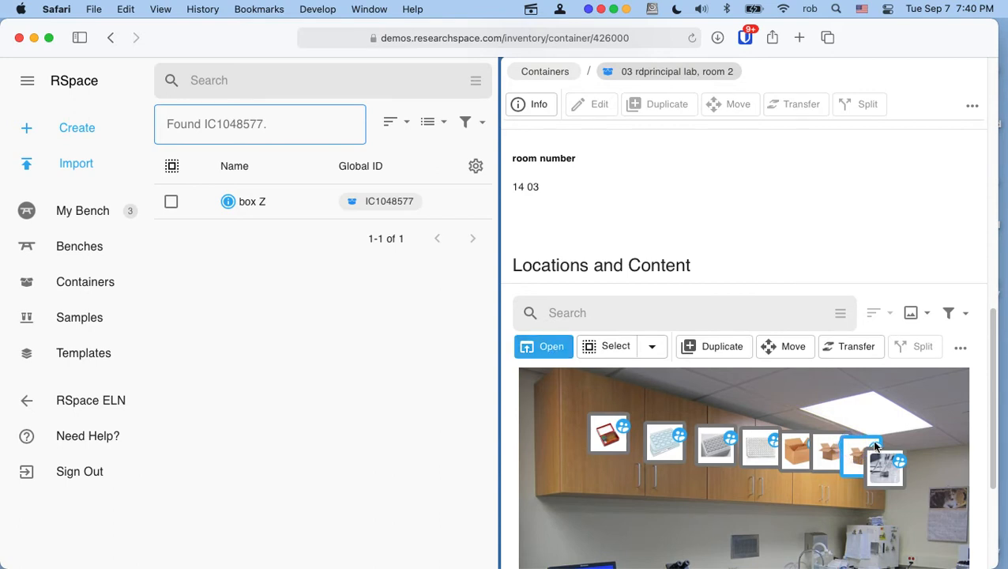
mouse_move(876, 442)
Start creating a new sample and show all available sample templates on one page
click(69, 133)
click(82, 170)
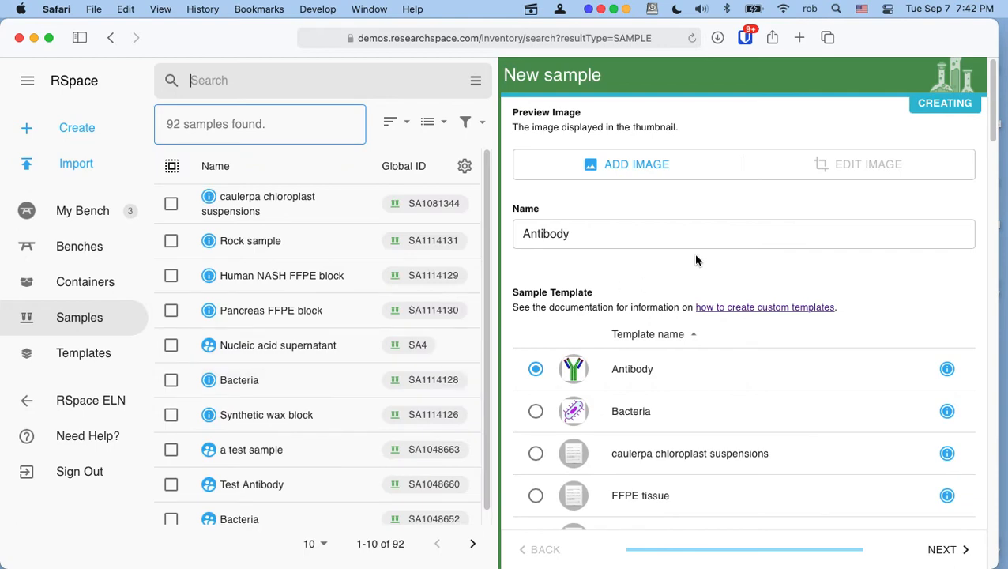
scroll(752, 252, down, 2)
scroll(752, 263, down, 7)
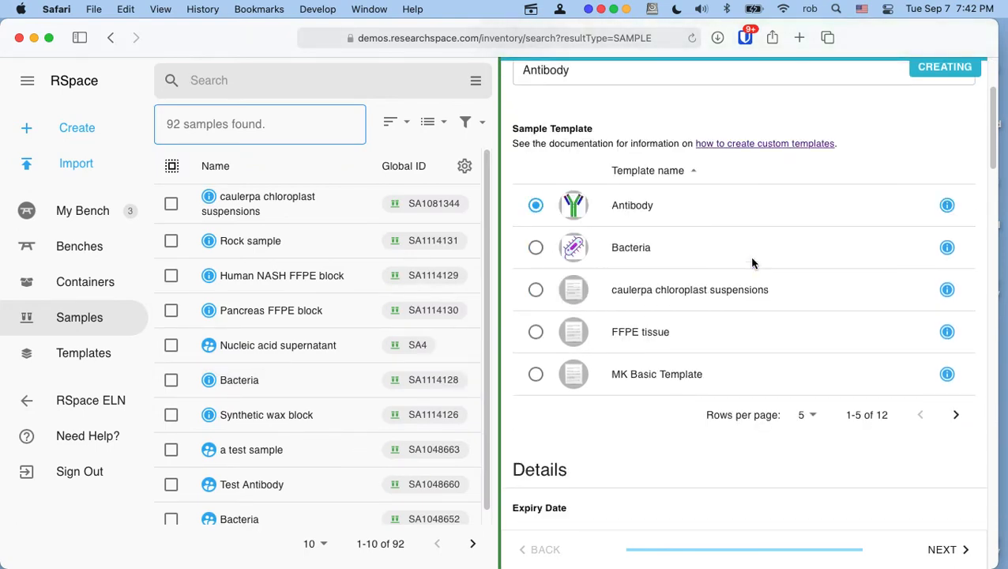
scroll(752, 263, up, 8)
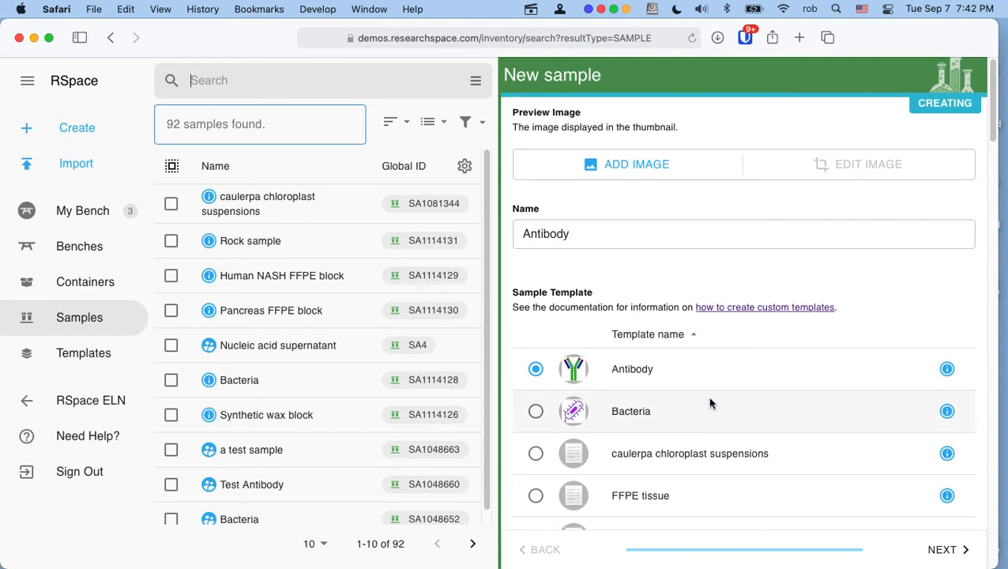
scroll(708, 399, down, 4)
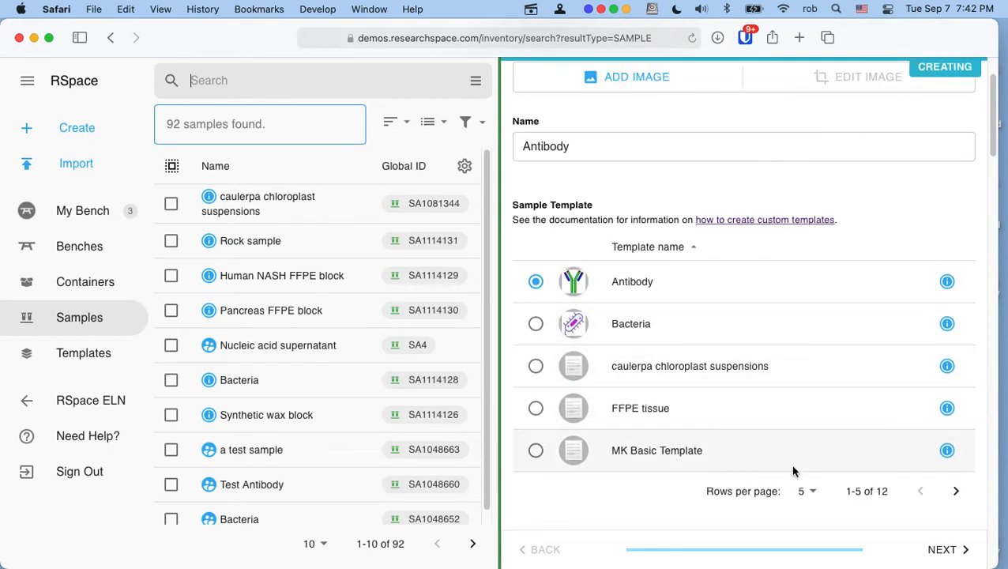
click(807, 491)
click(805, 538)
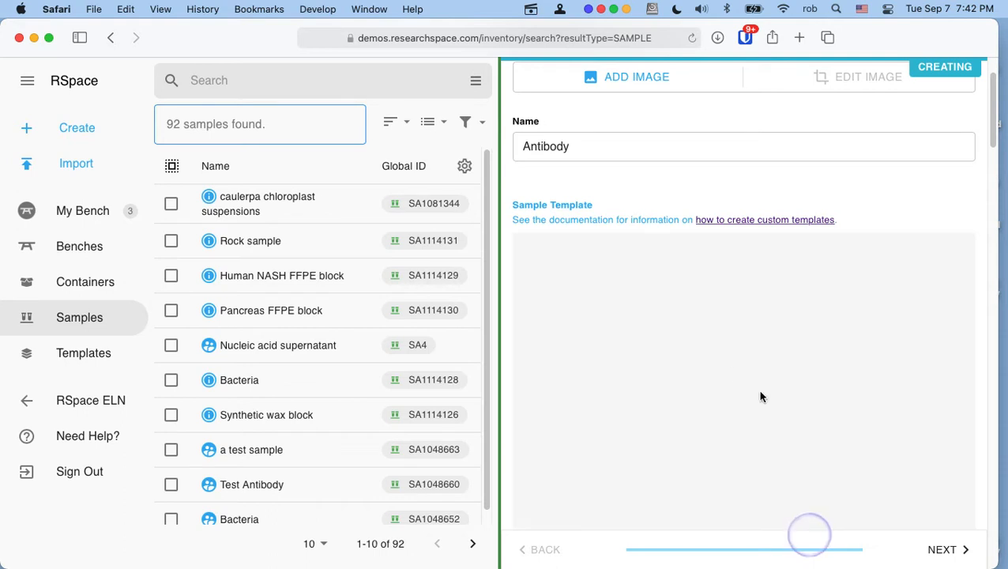
scroll(693, 312, down, 5)
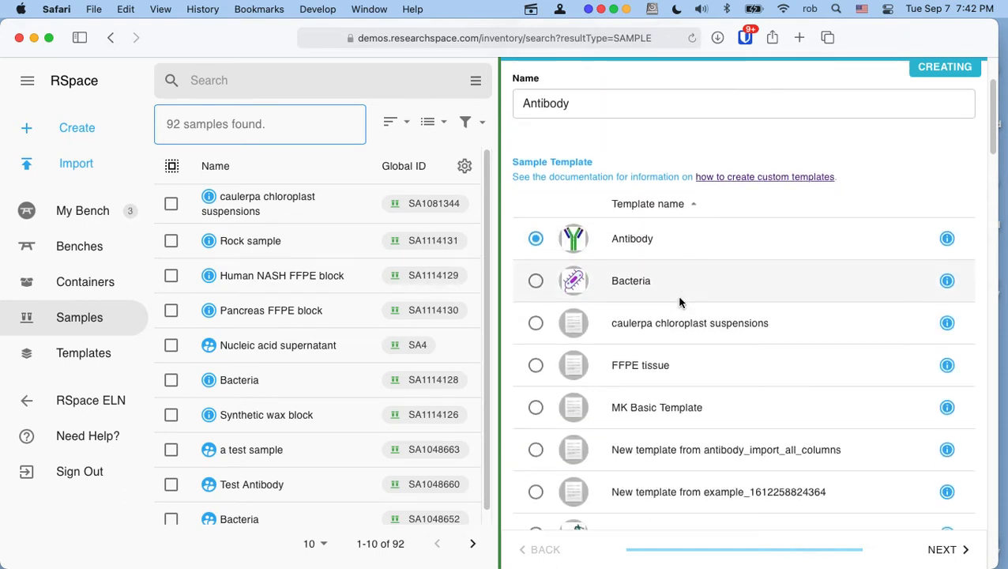
scroll(680, 302, down, 6)
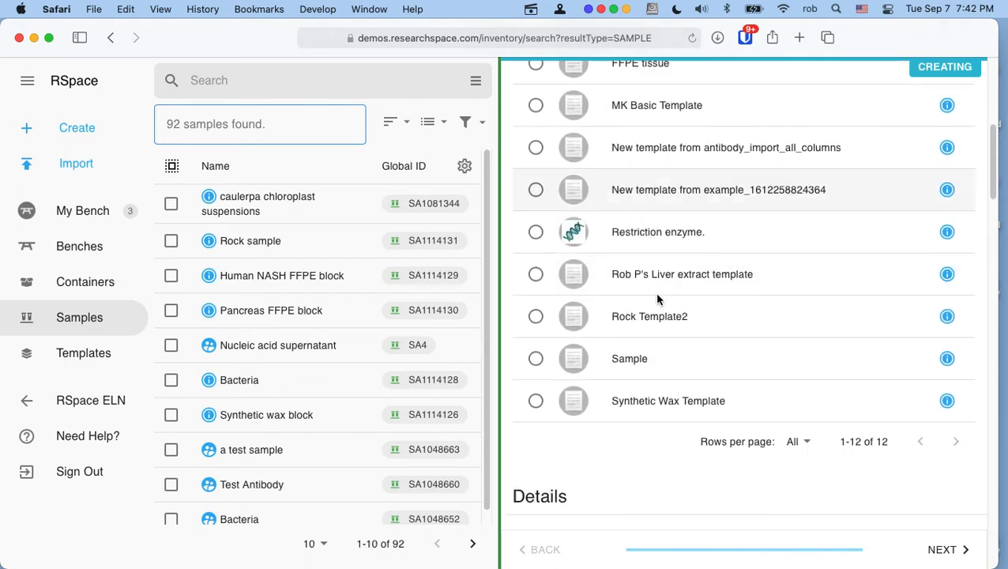
Select the FFPE tissue template for the new sample and examine its list of template fields
scroll(657, 295, up, 10)
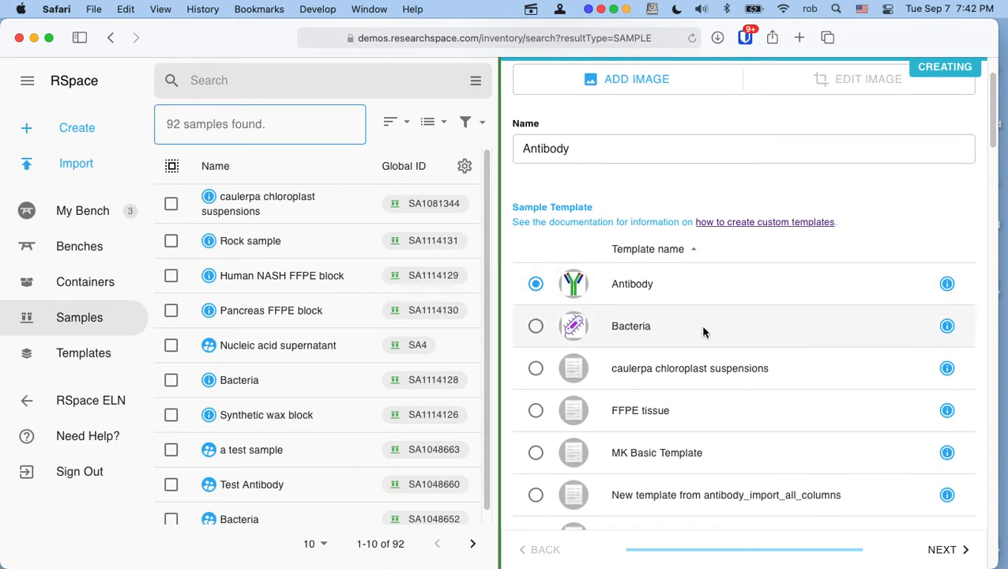
scroll(697, 329, down, 2)
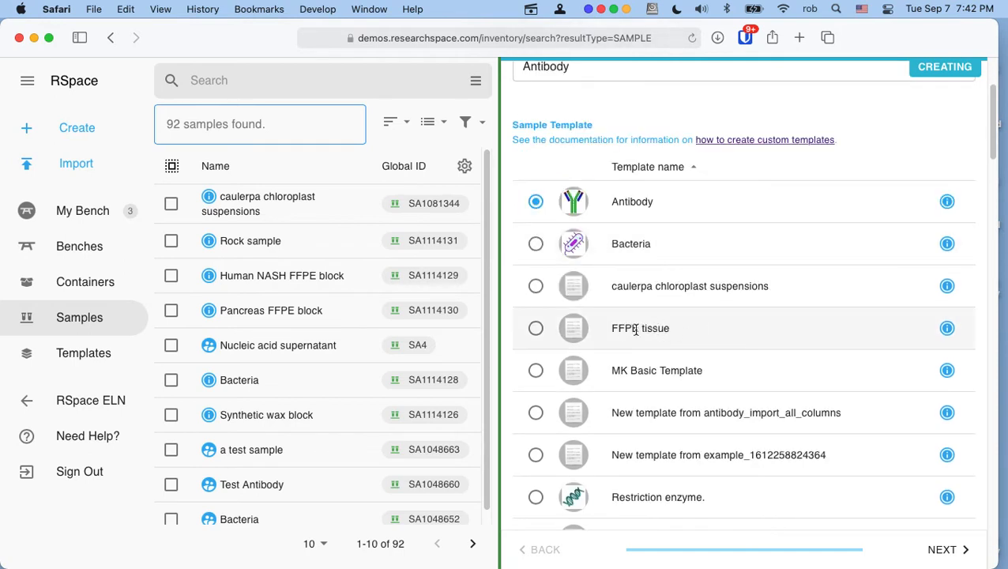
click(536, 328)
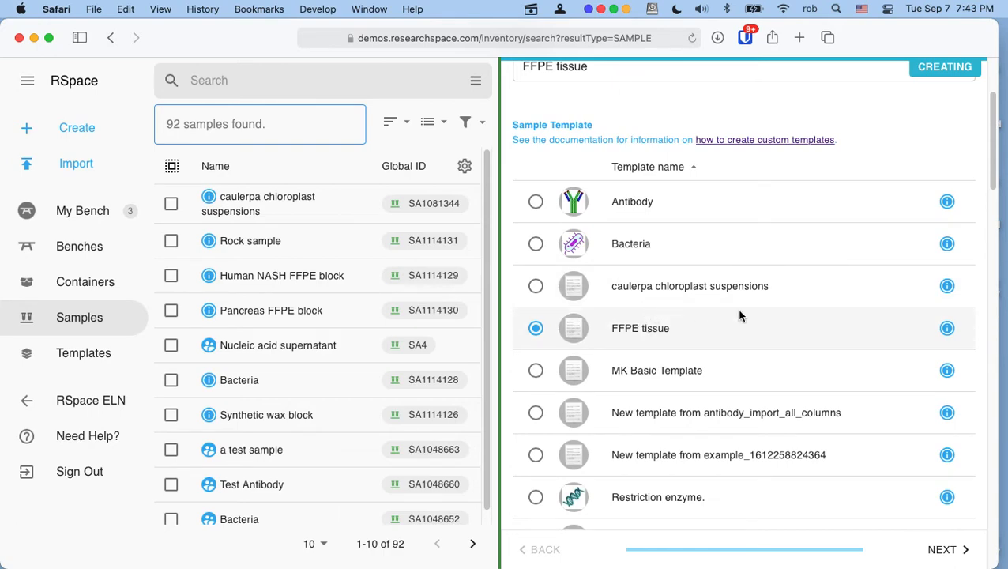
click(948, 332)
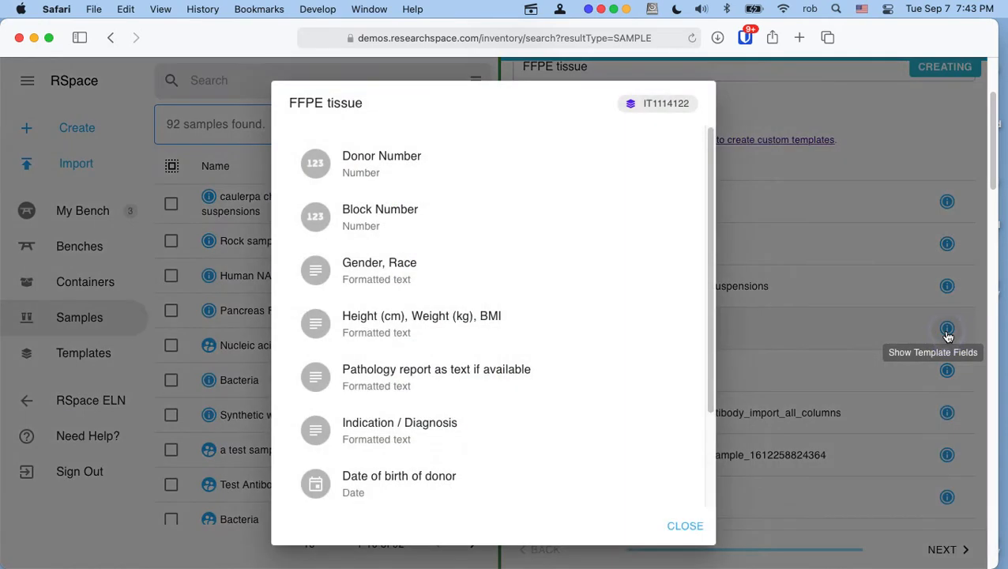
scroll(429, 241, down, 5)
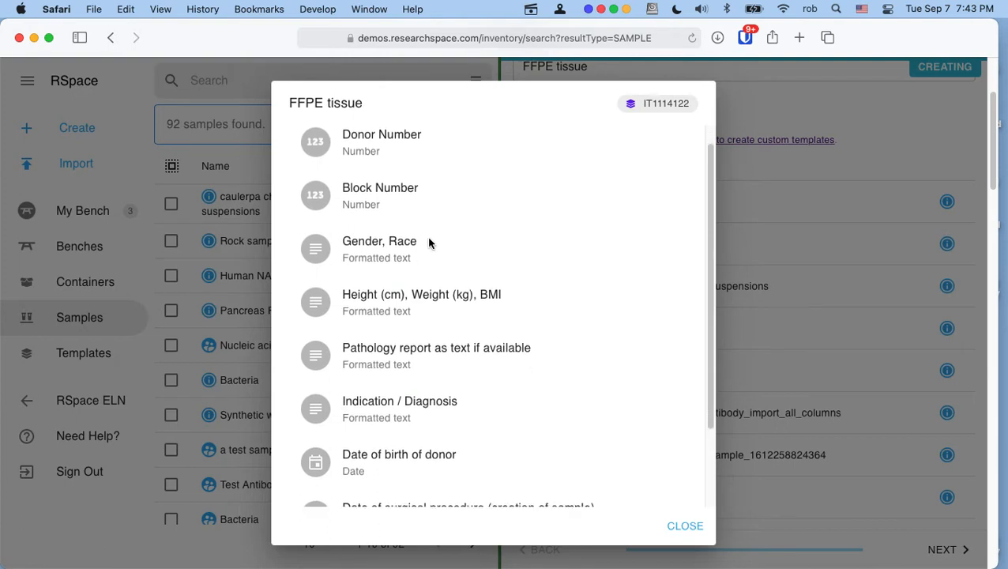
scroll(429, 242, up, 3)
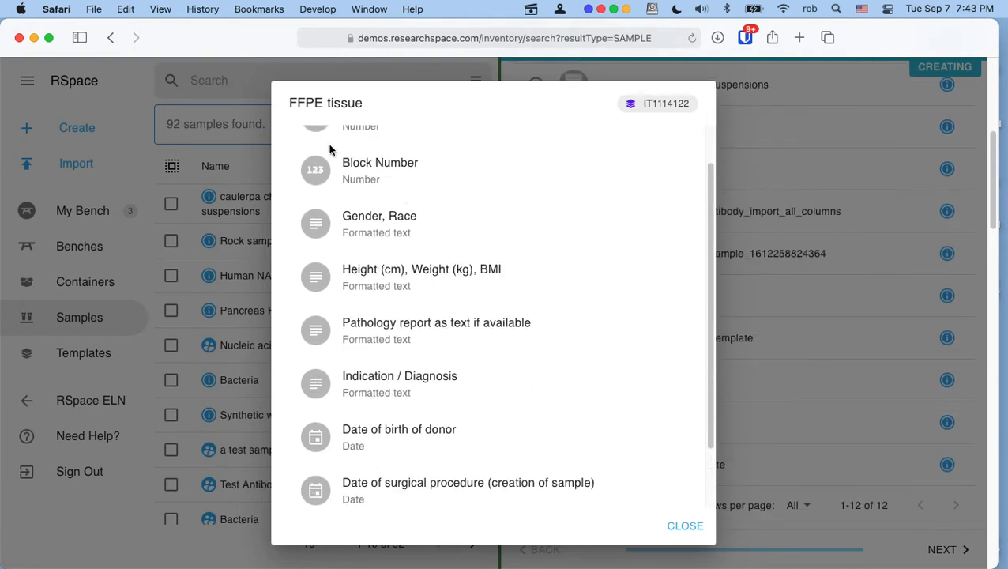
scroll(361, 361, up, 2)
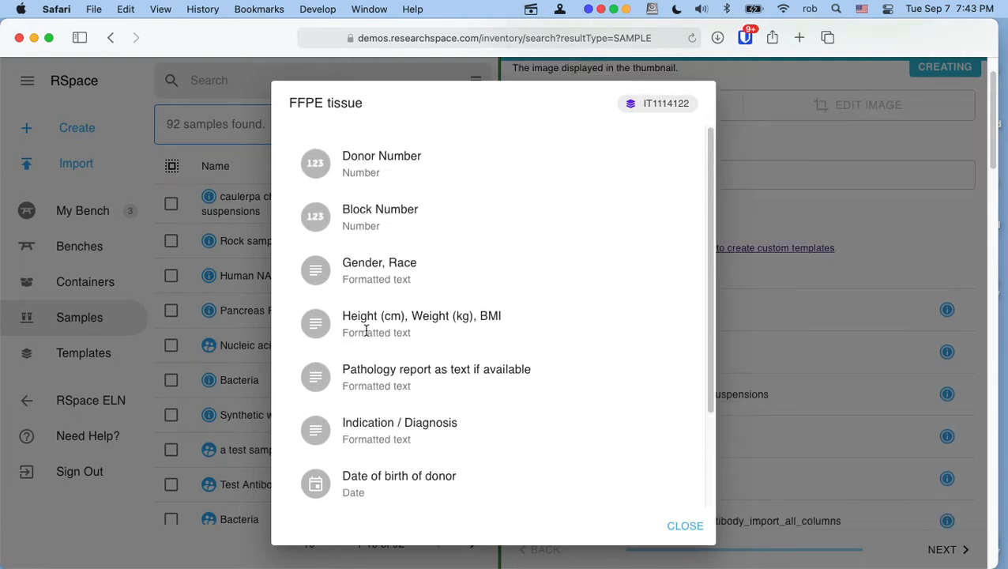
scroll(377, 386, down, 5)
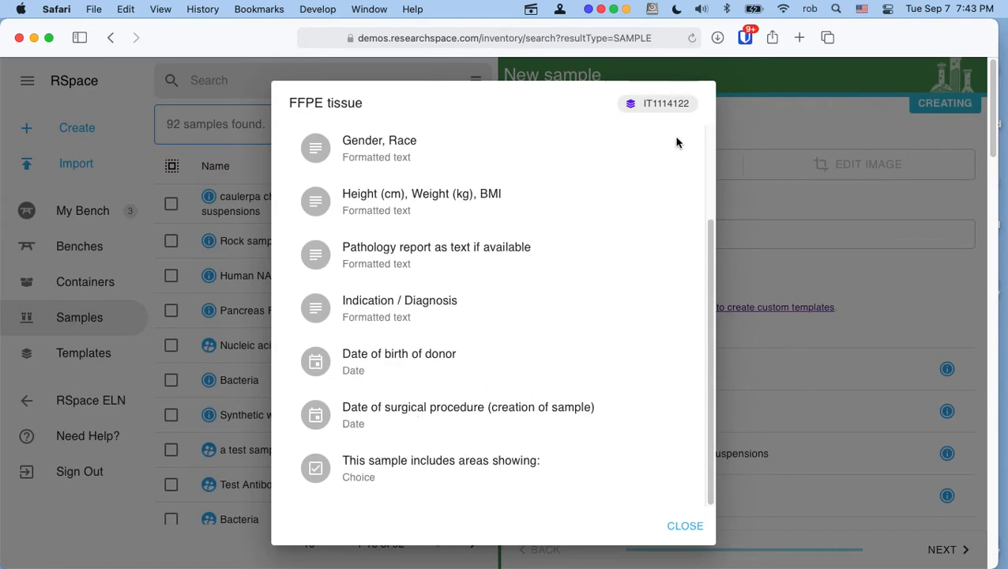
Open the FFPE tissue template record, leaving the new sample unsaved, and examine its fields, default values and choice options
click(663, 103)
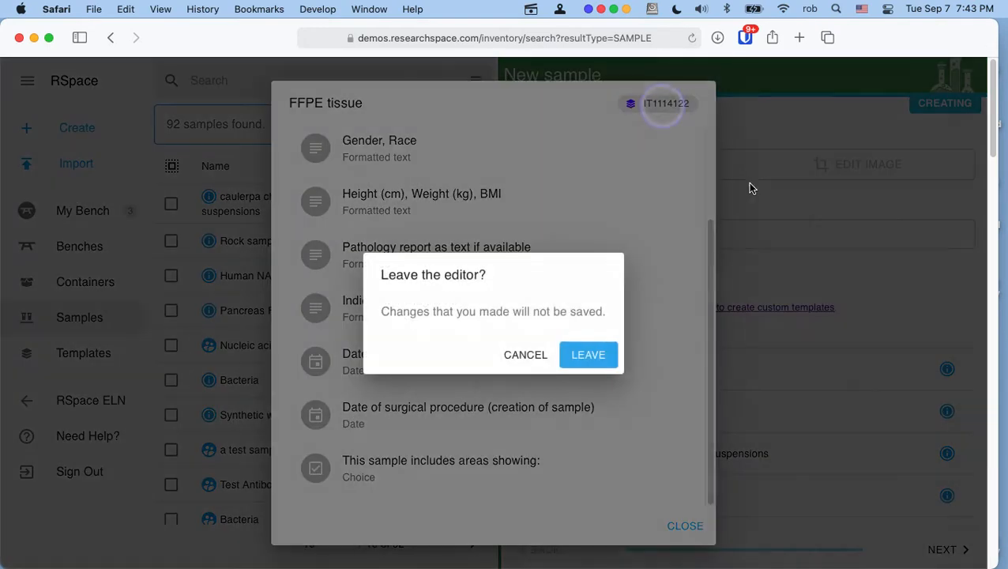
click(614, 351)
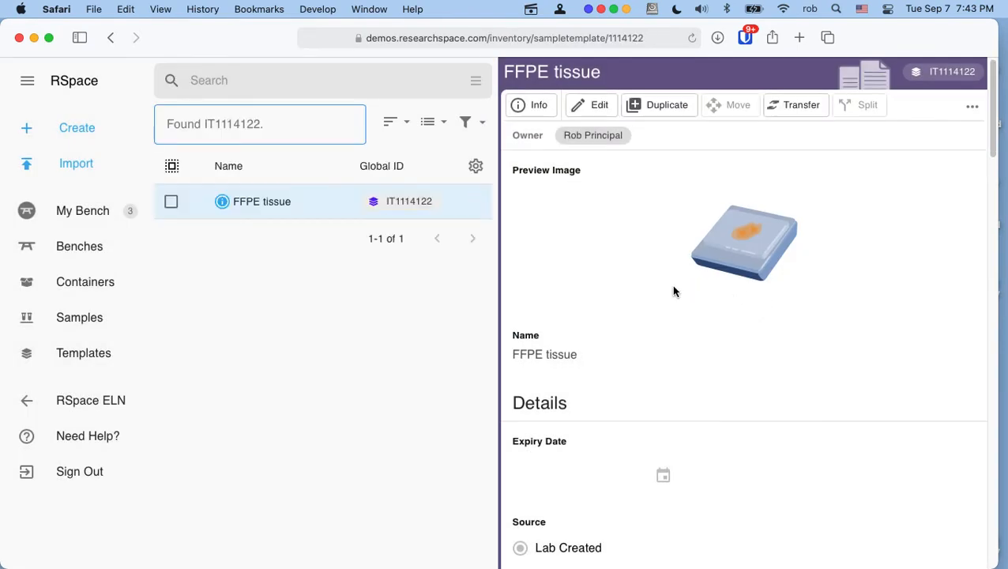
scroll(673, 291, down, 6)
scroll(673, 291, down, 15)
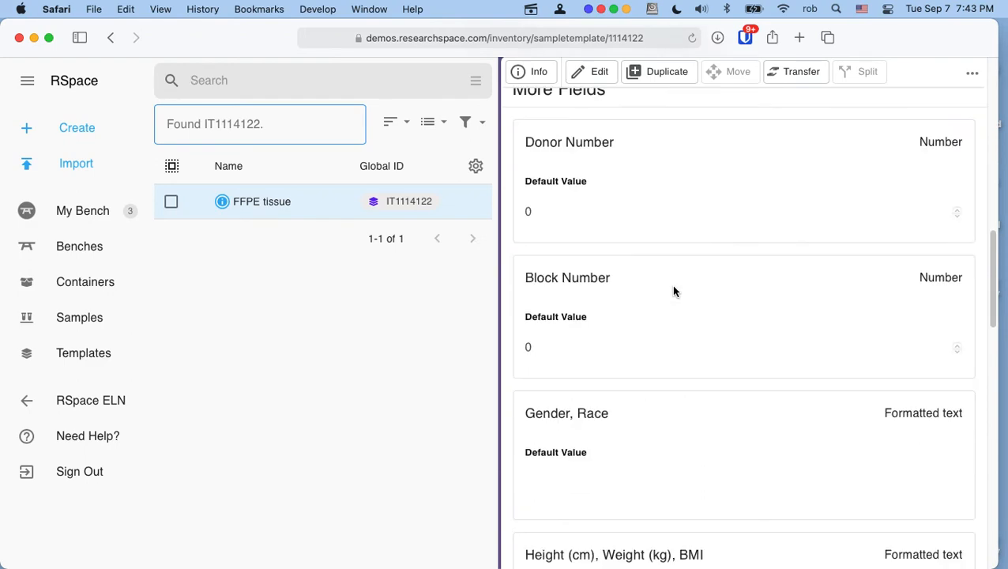
scroll(673, 291, down, 10)
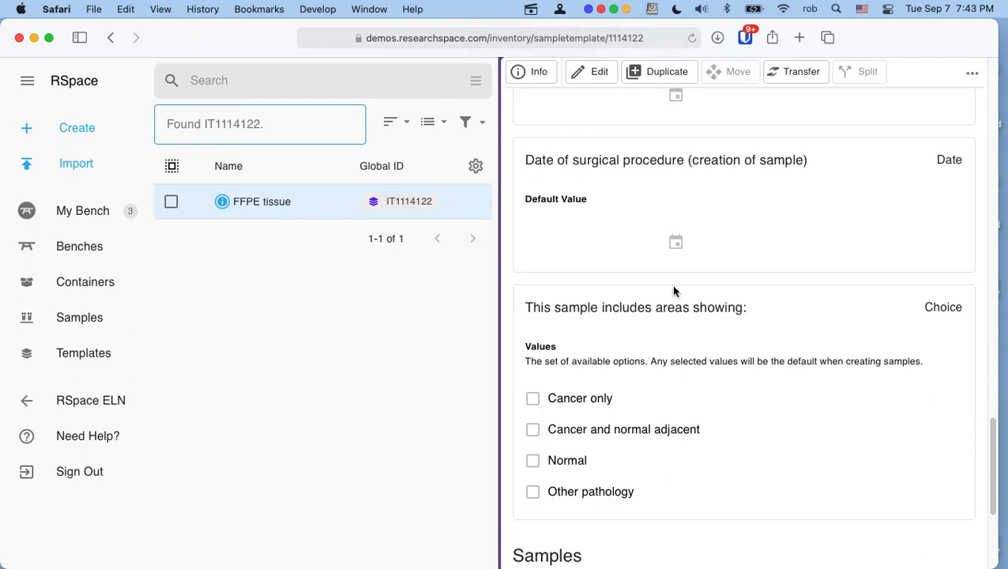
scroll(673, 290, up, 15)
scroll(671, 285, up, 10)
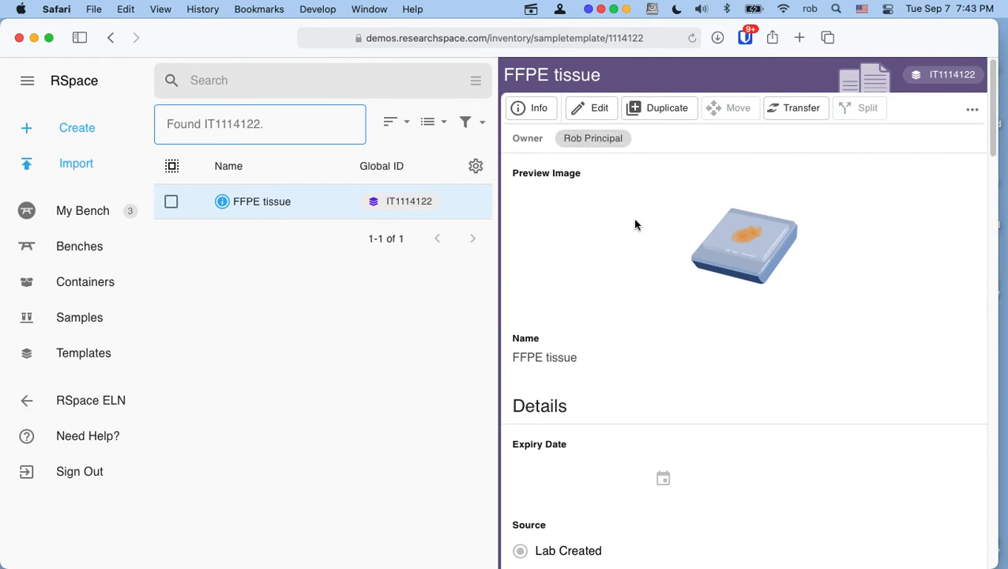
Start creating a new sample based on the FFPE tissue template and select the text of its default name
click(77, 128)
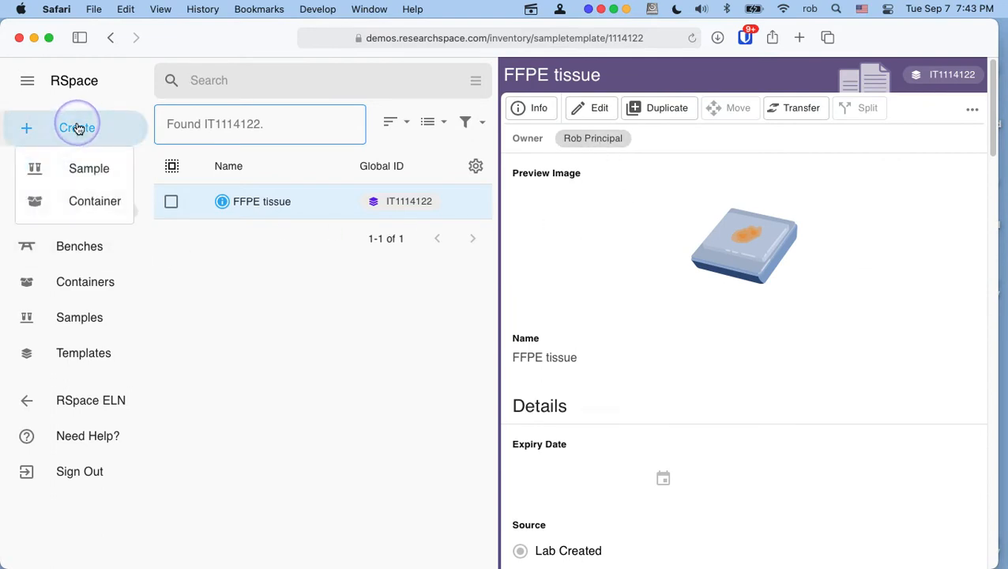
click(88, 171)
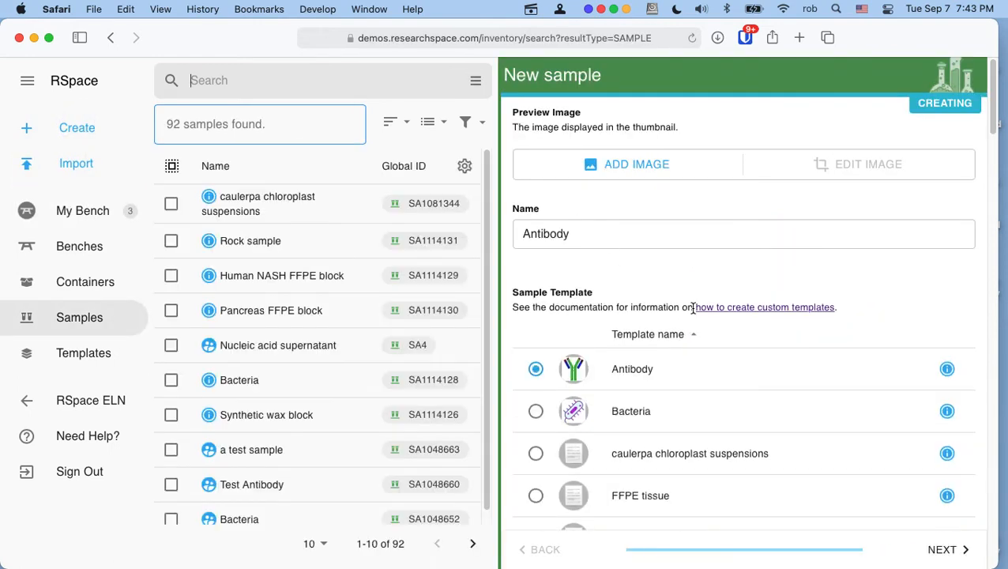
scroll(693, 314, down, 3)
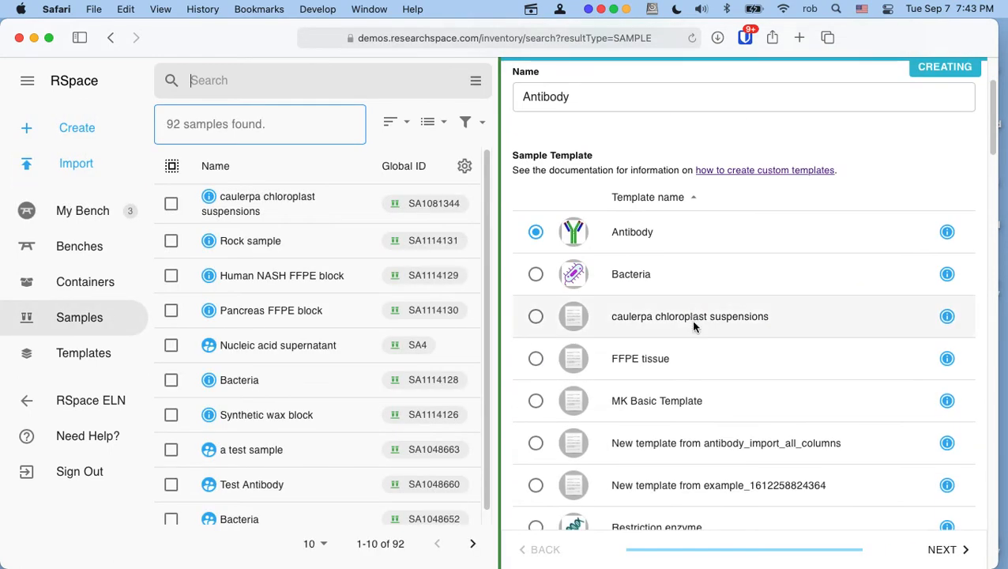
click(537, 360)
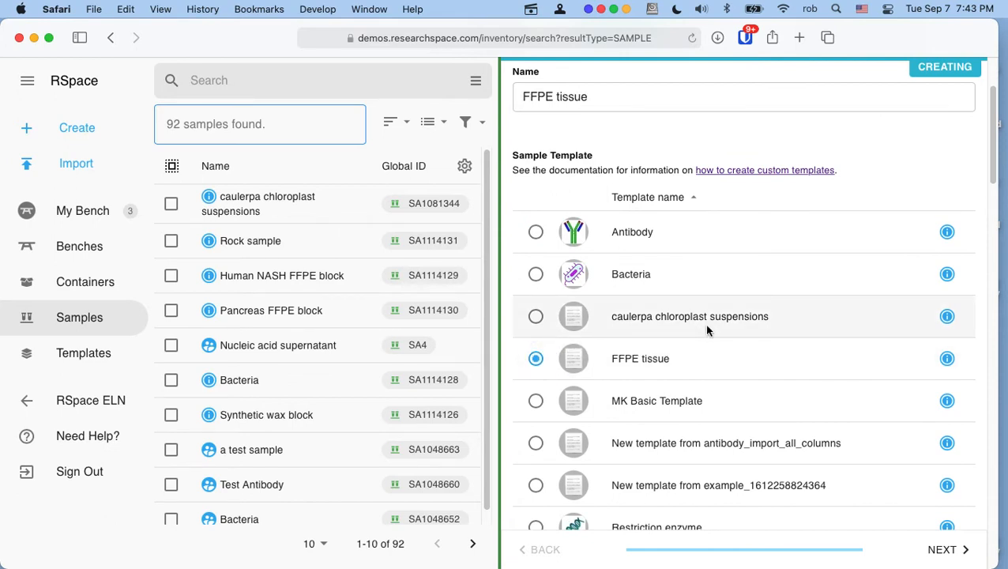
scroll(705, 324, up, 3)
click(600, 234)
drag(601, 233, 528, 234)
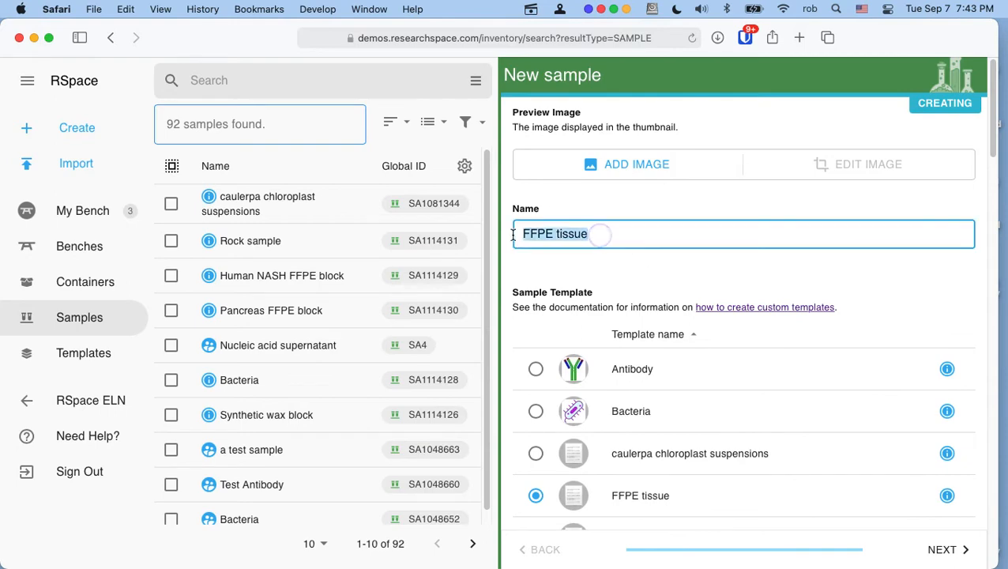
Switch to Finder, locate brain_tissue.gif in the 02 Tissues folder under ServerDemoResources/images, and move the Finder window aside
mouse_move(991, 132)
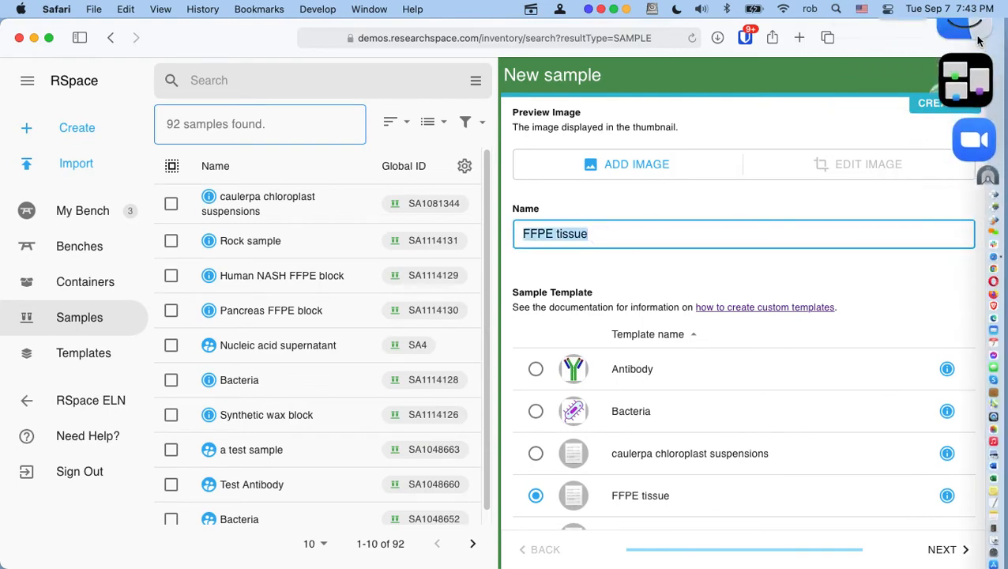
click(978, 34)
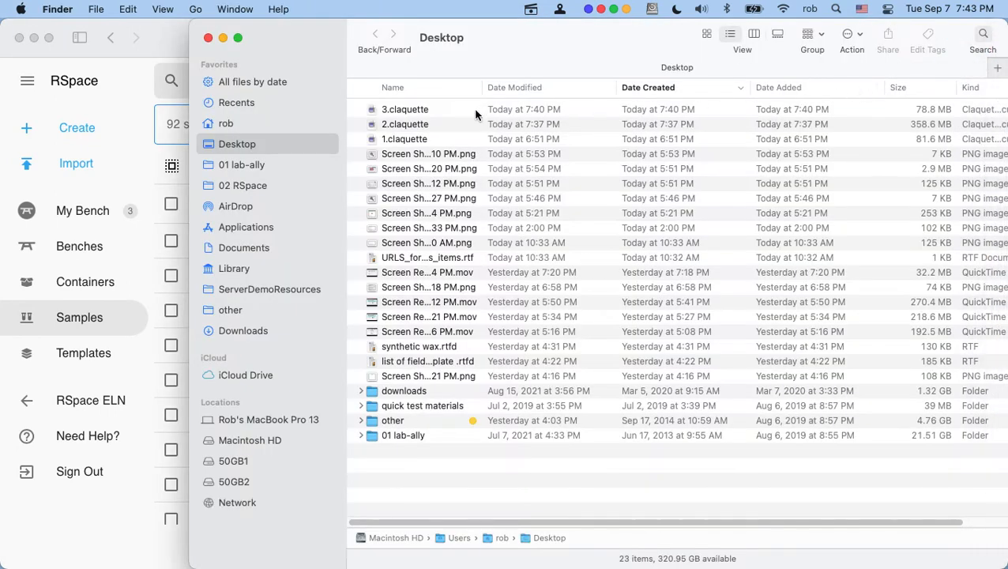
click(289, 287)
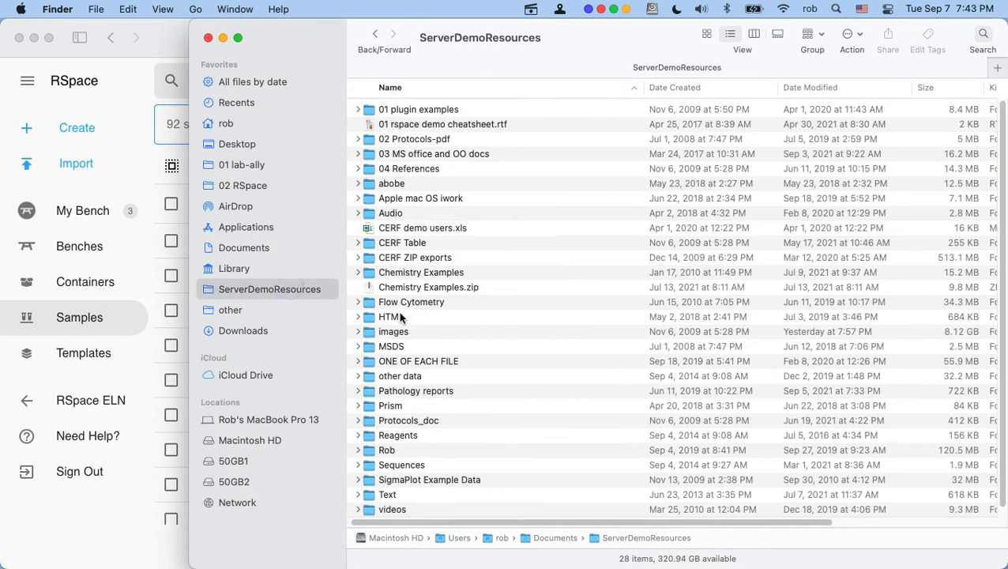
scroll(405, 245, down, 1)
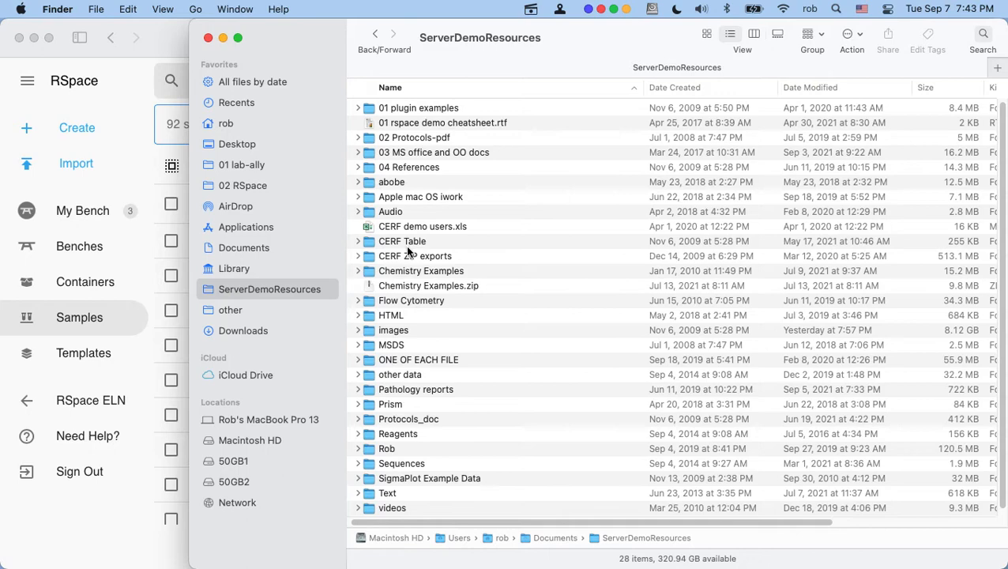
click(394, 331)
double_click(394, 331)
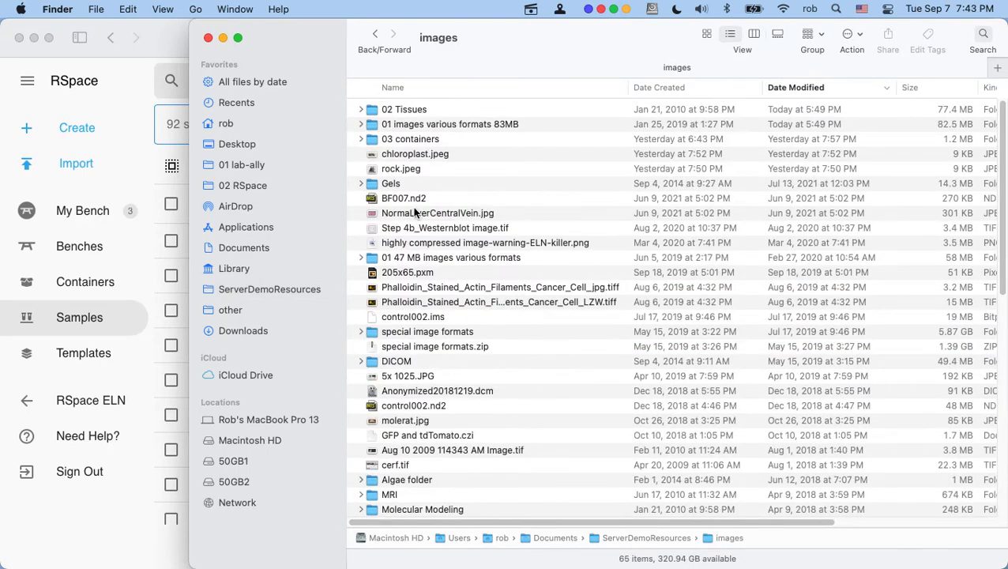
double_click(406, 111)
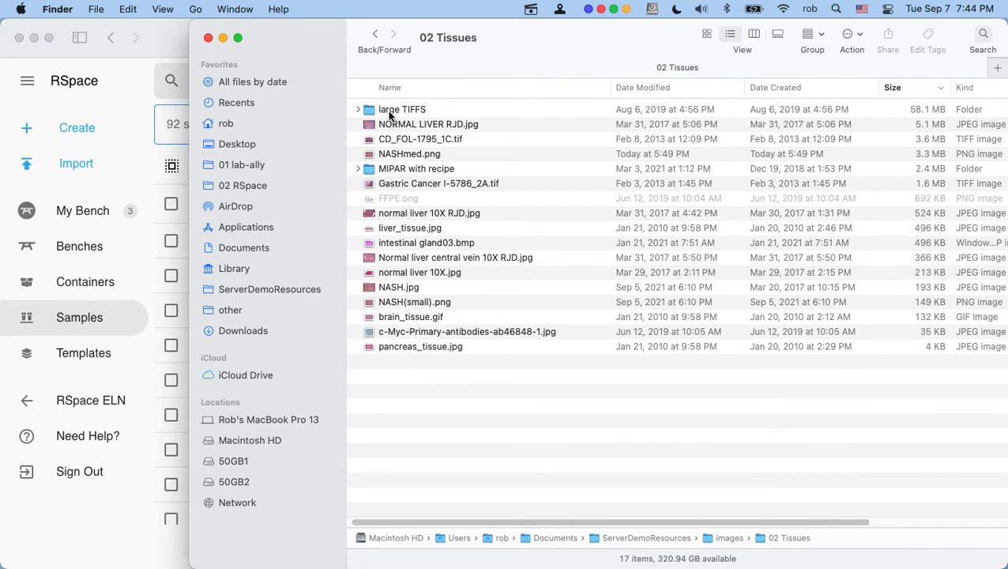
click(404, 320)
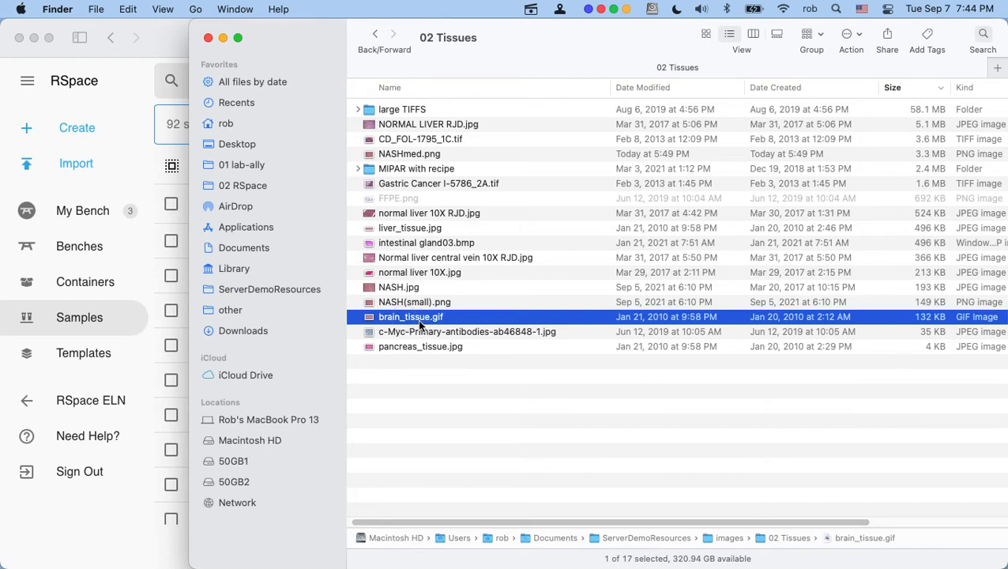
drag(283, 53, 865, 66)
Return to the new sample form in Safari and name the sample FFPE brain tissue
scroll(695, 413, down, 1)
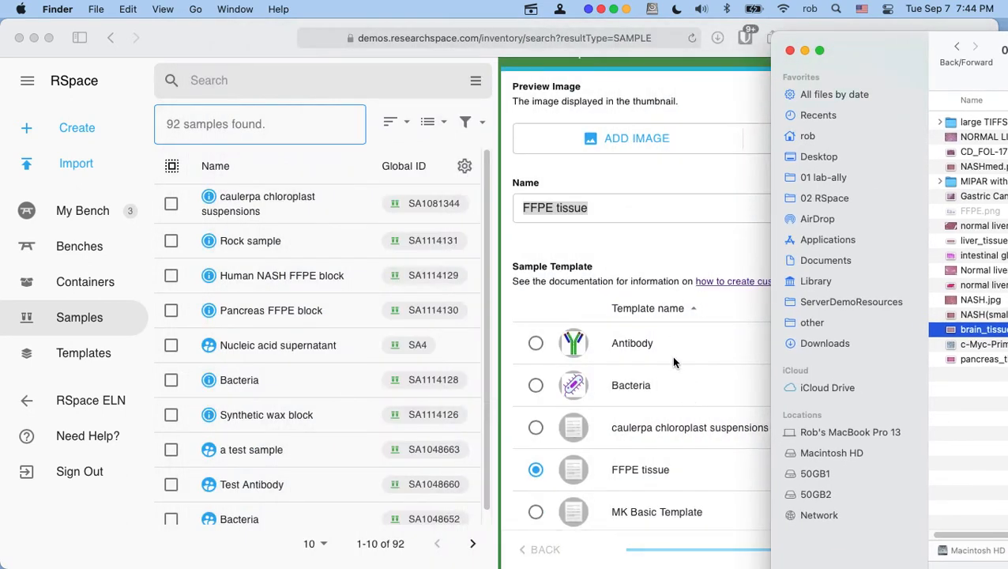
click(609, 204)
click(558, 208)
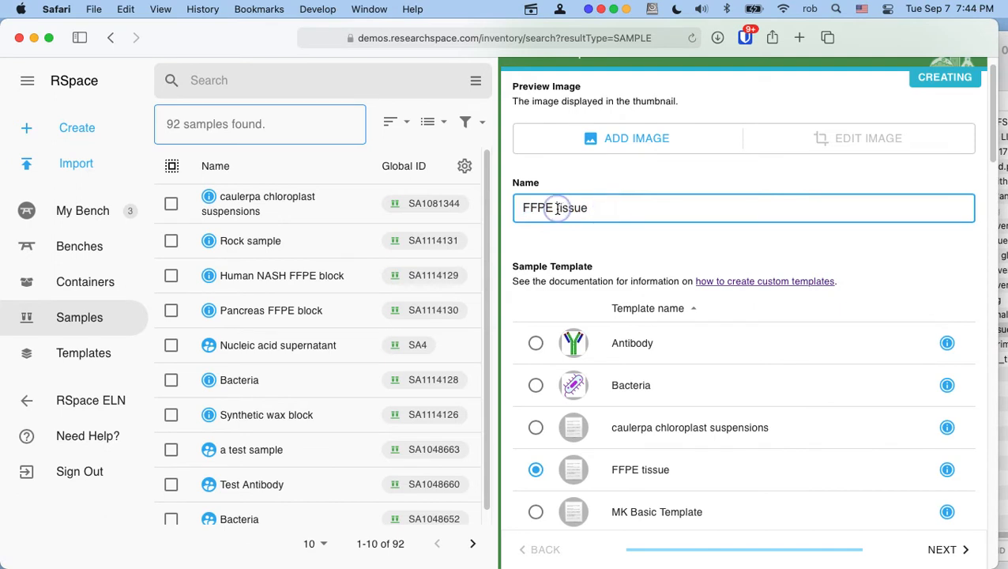
text(brain)
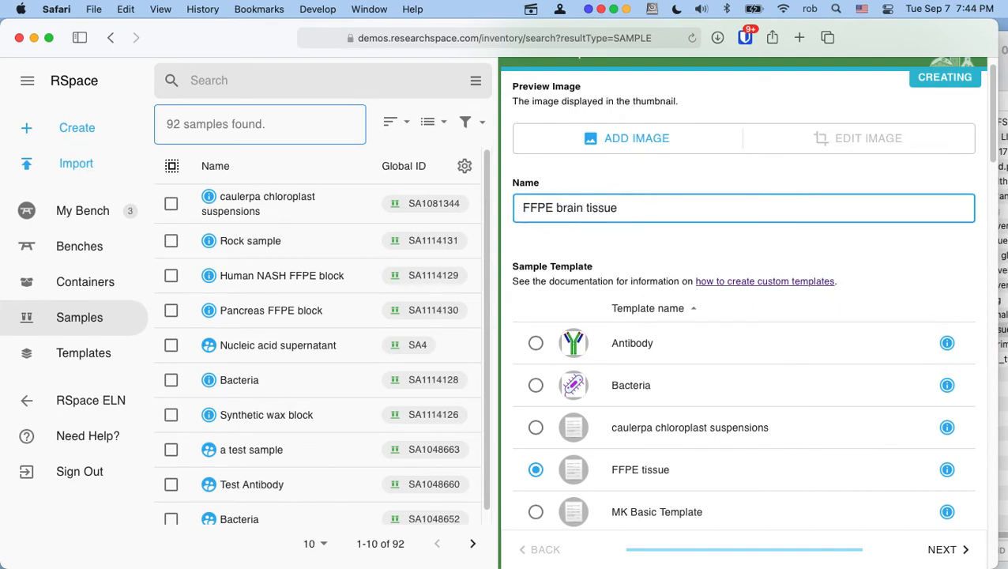
Add brain_tissue.gif from the ServerDemoResources/images/02 Tissues folder as the new sample's preview image
click(629, 140)
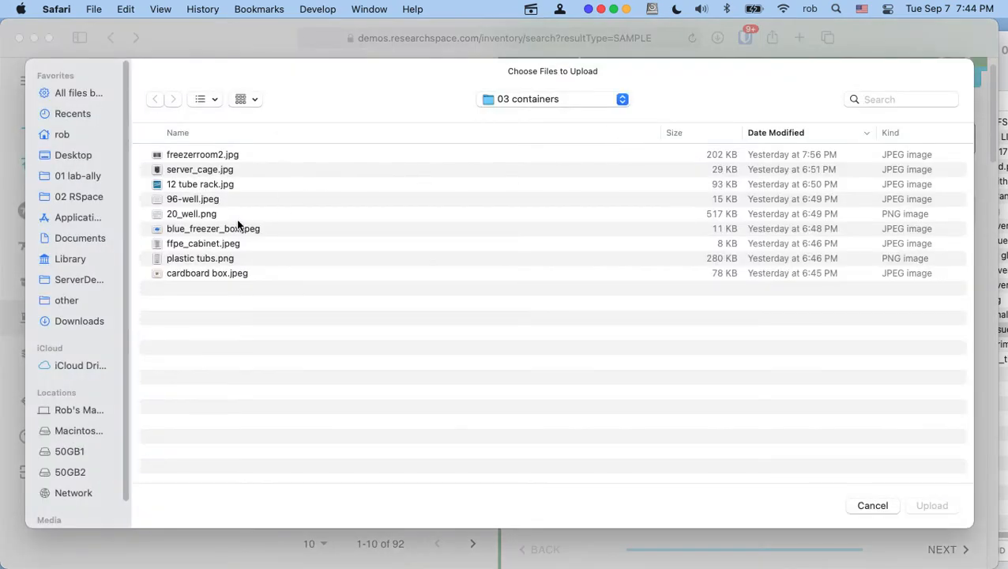
click(75, 279)
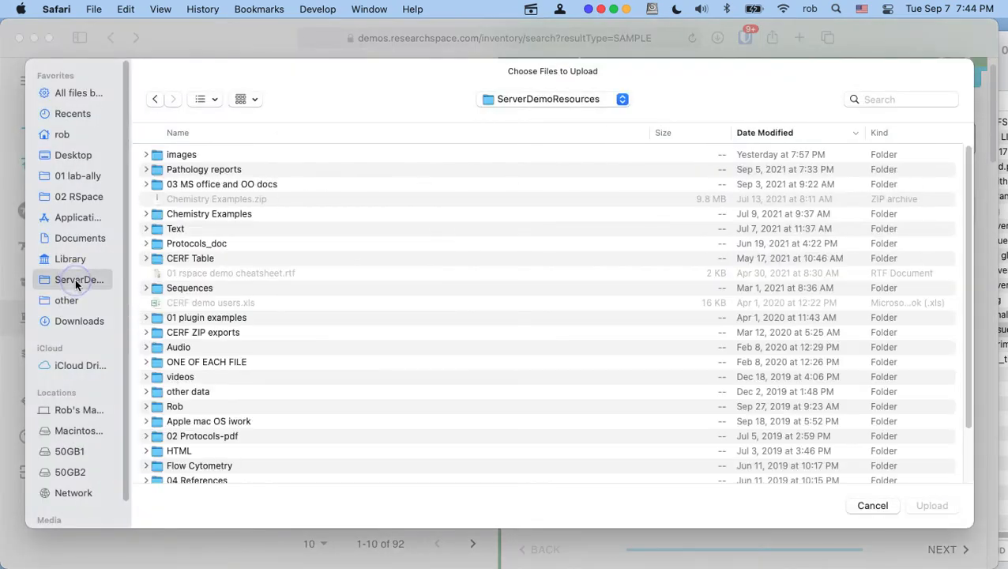
double_click(182, 155)
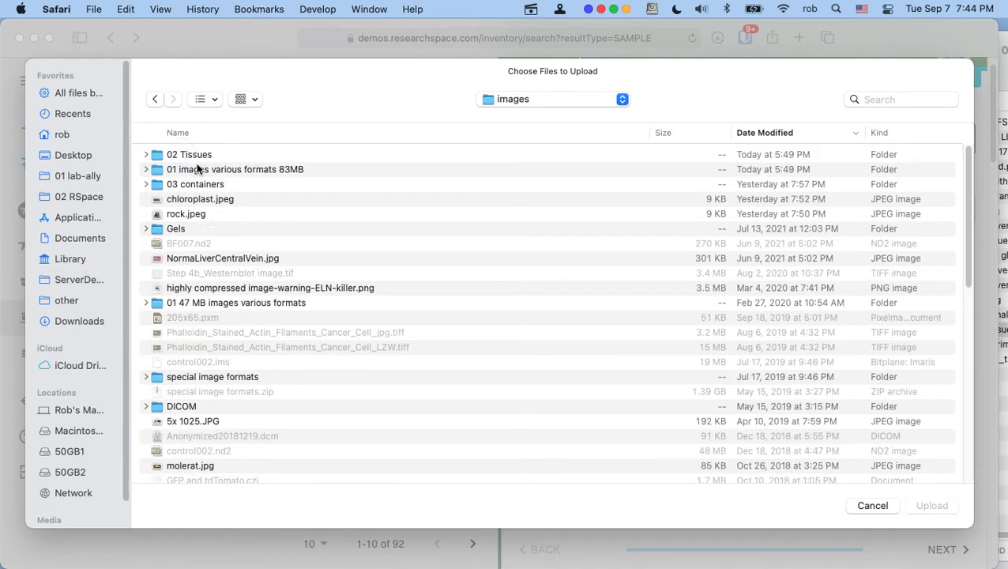
double_click(194, 155)
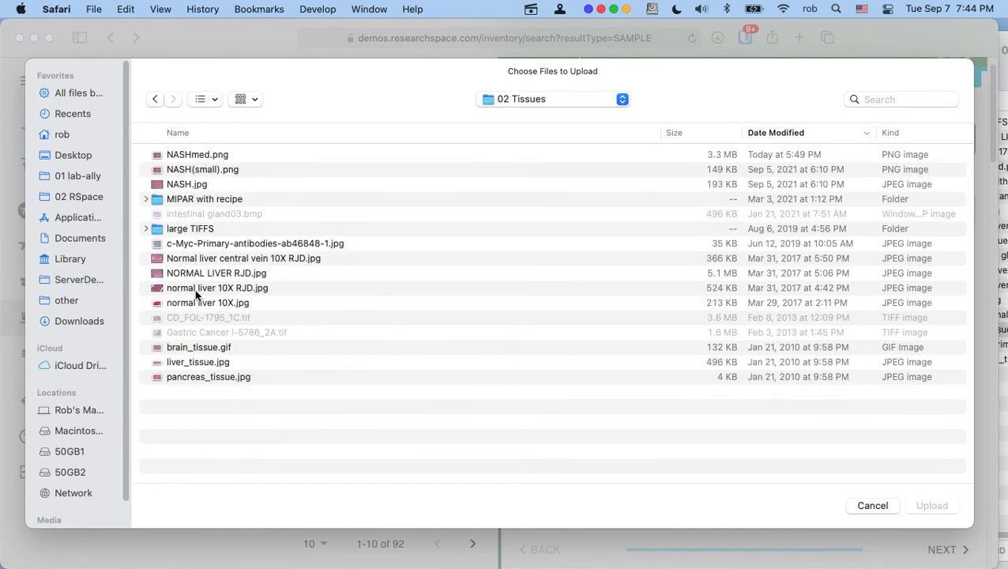
click(194, 349)
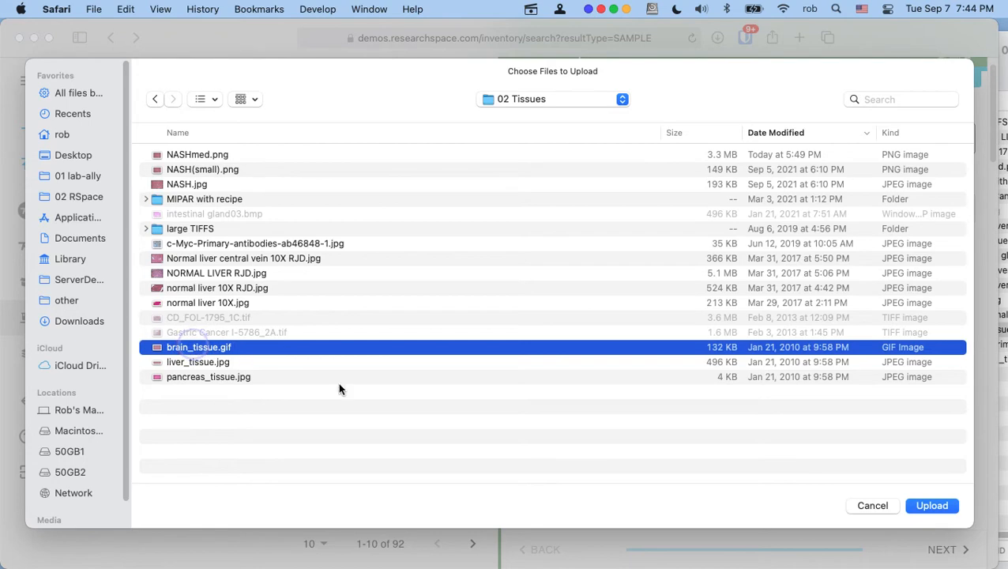
click(932, 508)
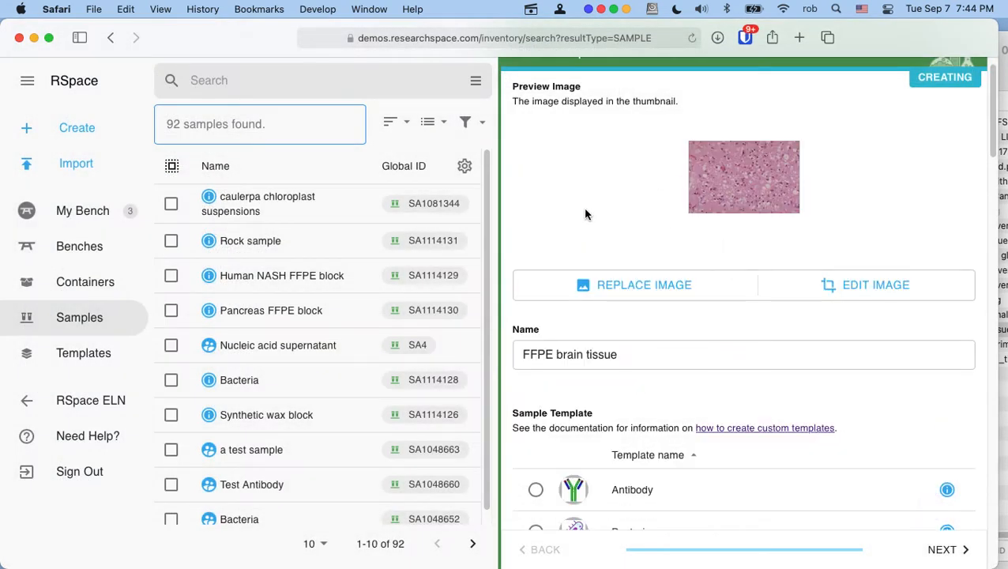
Set the new sample's expiry date to 2025-12-31
scroll(591, 227, down, 10)
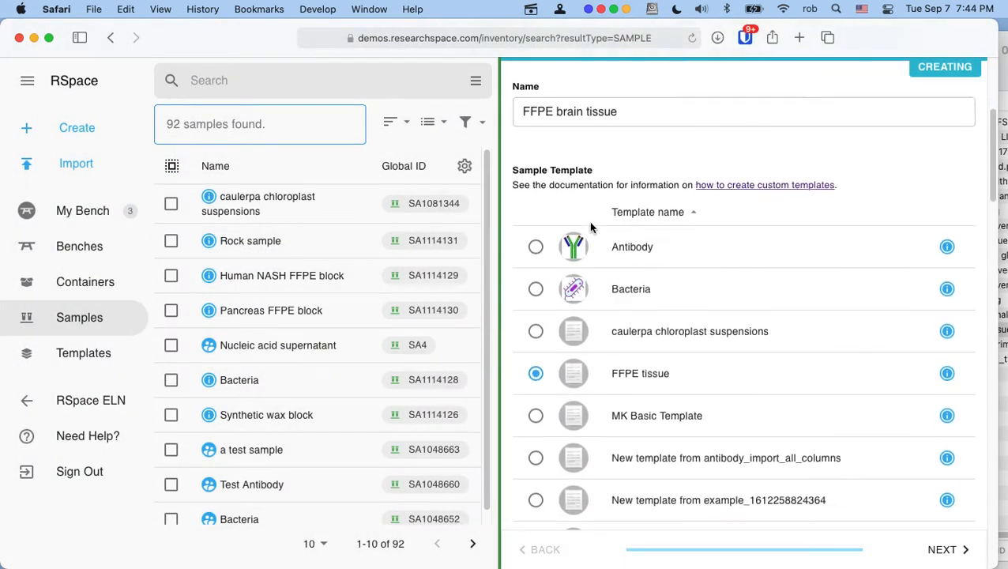
scroll(590, 227, down, 10)
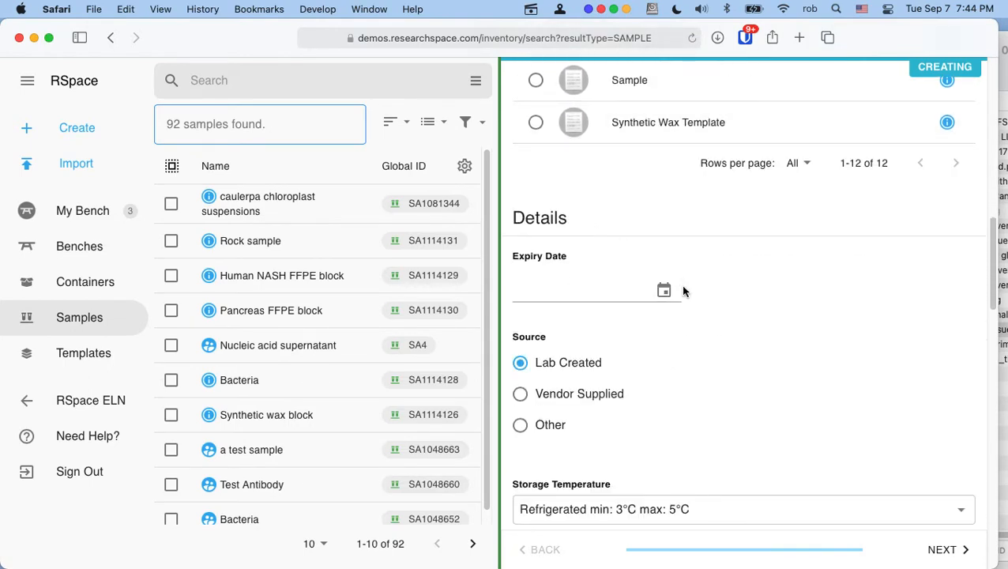
click(664, 291)
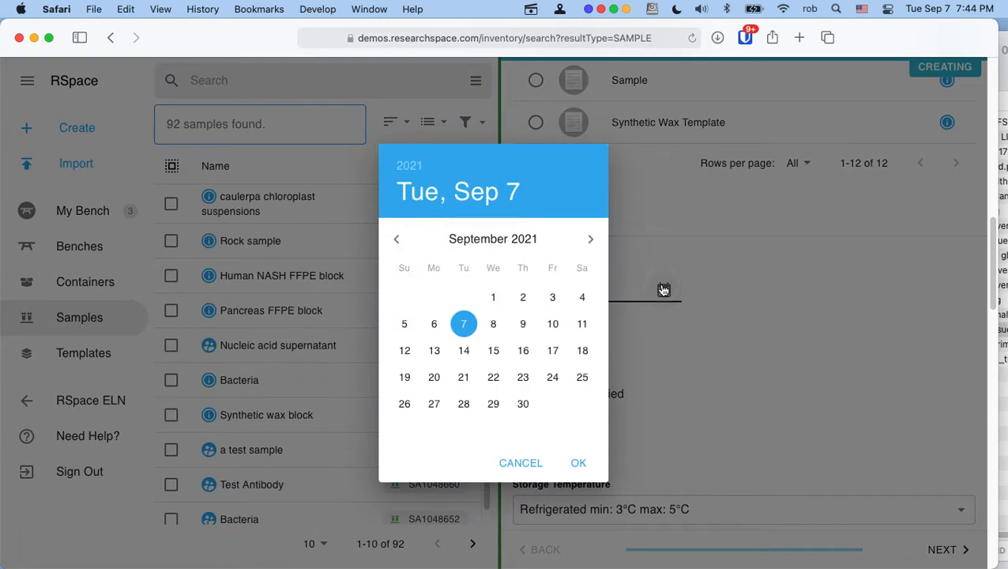
click(590, 240)
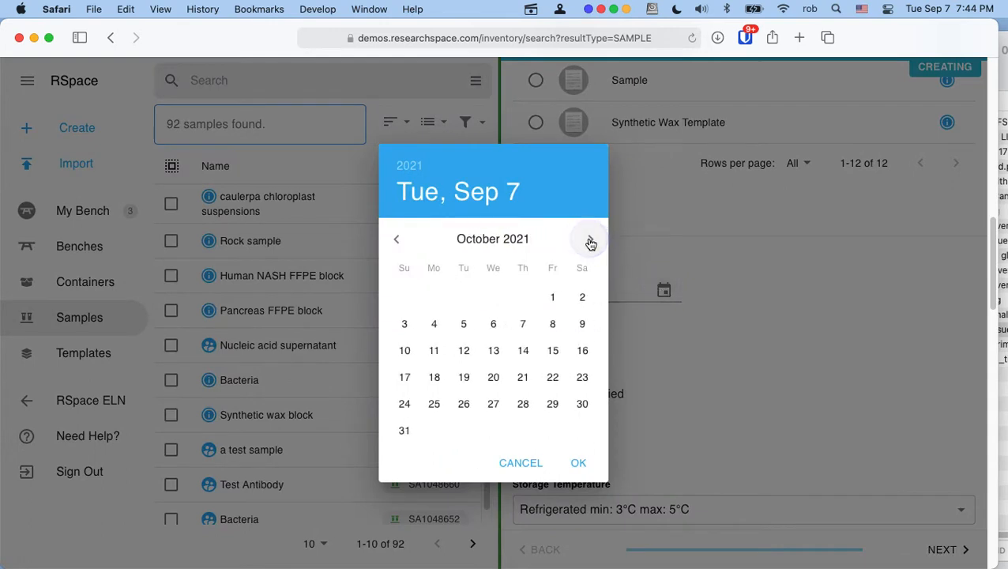
click(590, 240)
click(404, 164)
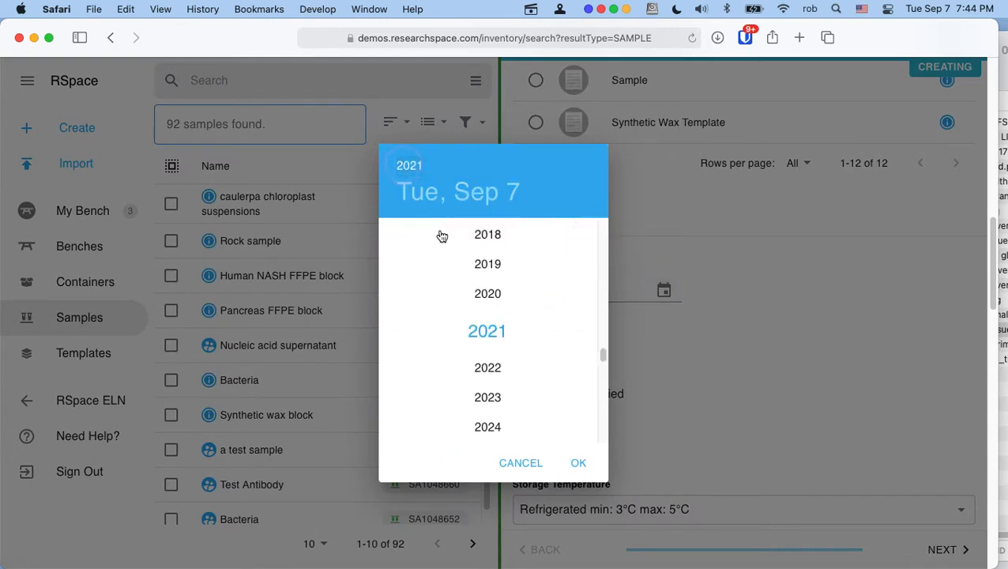
scroll(488, 363, down, 1)
click(489, 433)
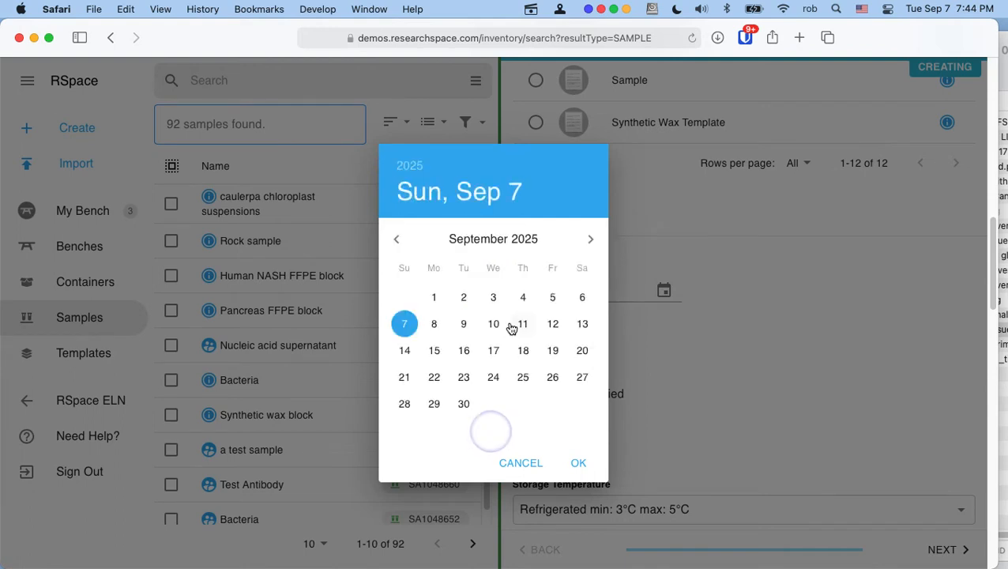
click(398, 239)
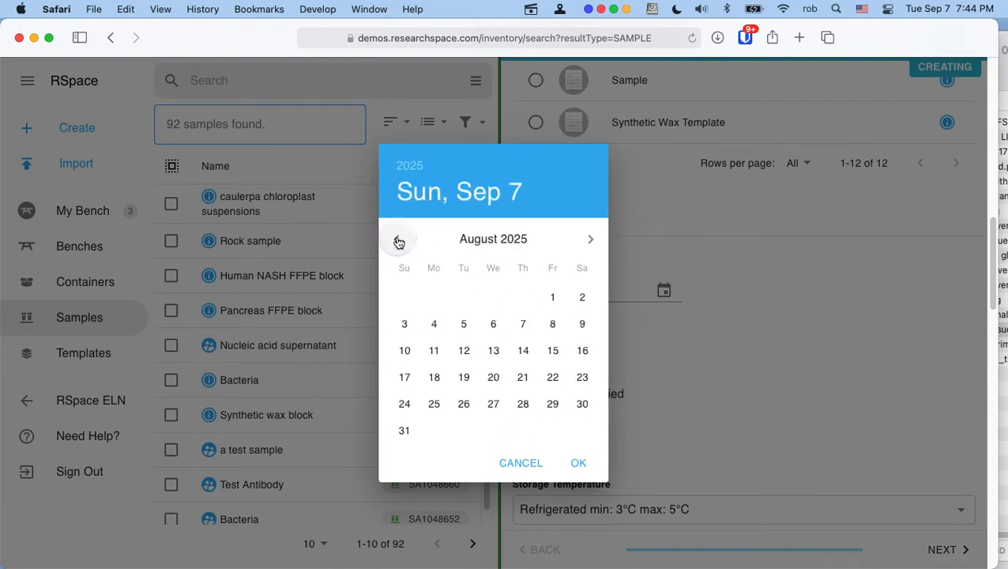
click(590, 241)
click(591, 240)
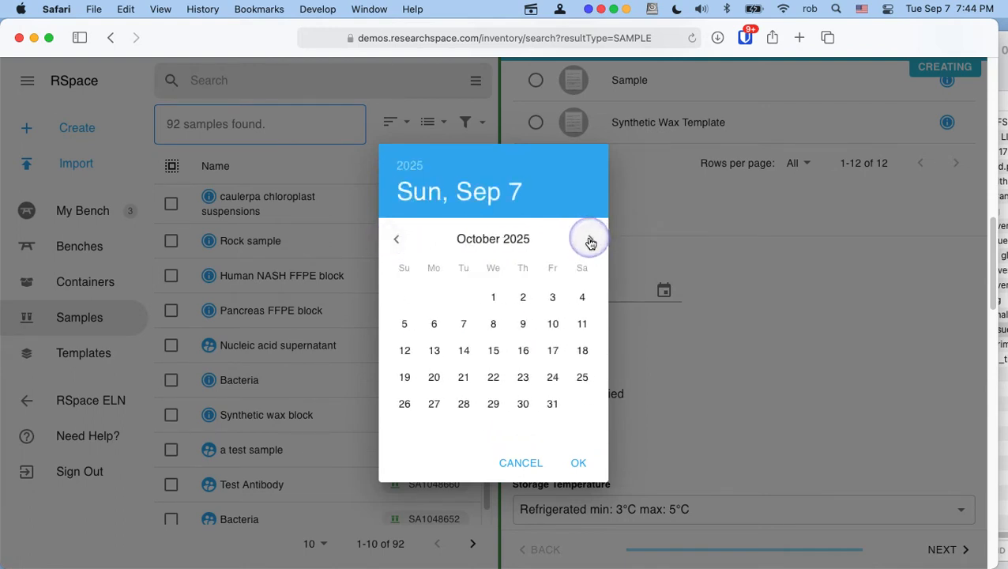
click(590, 241)
click(590, 240)
click(590, 241)
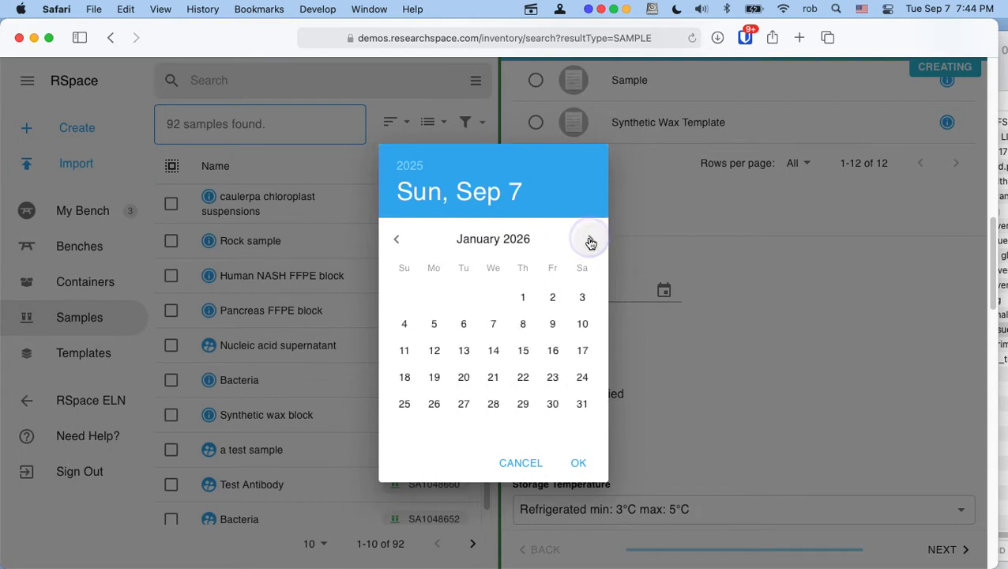
click(525, 298)
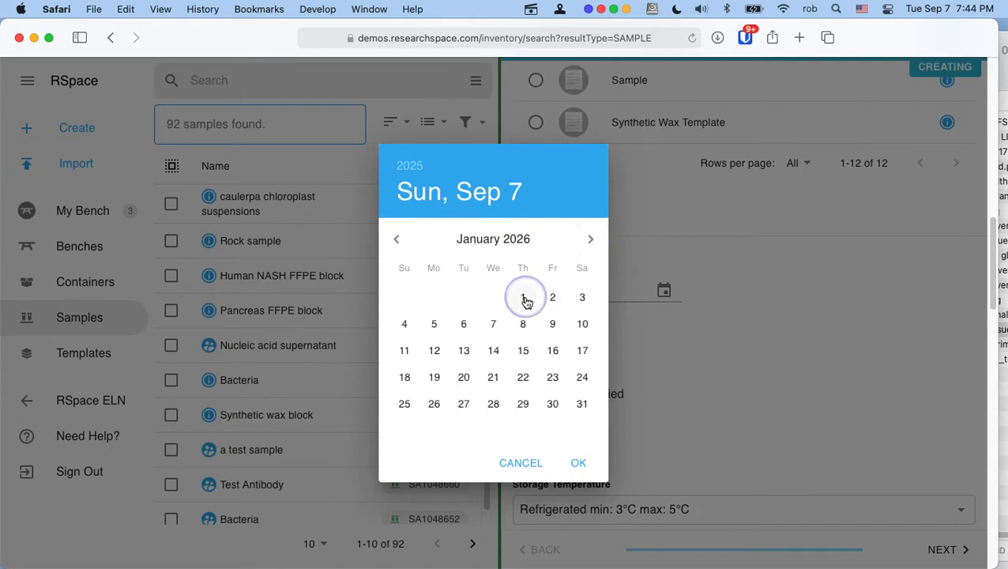
click(580, 466)
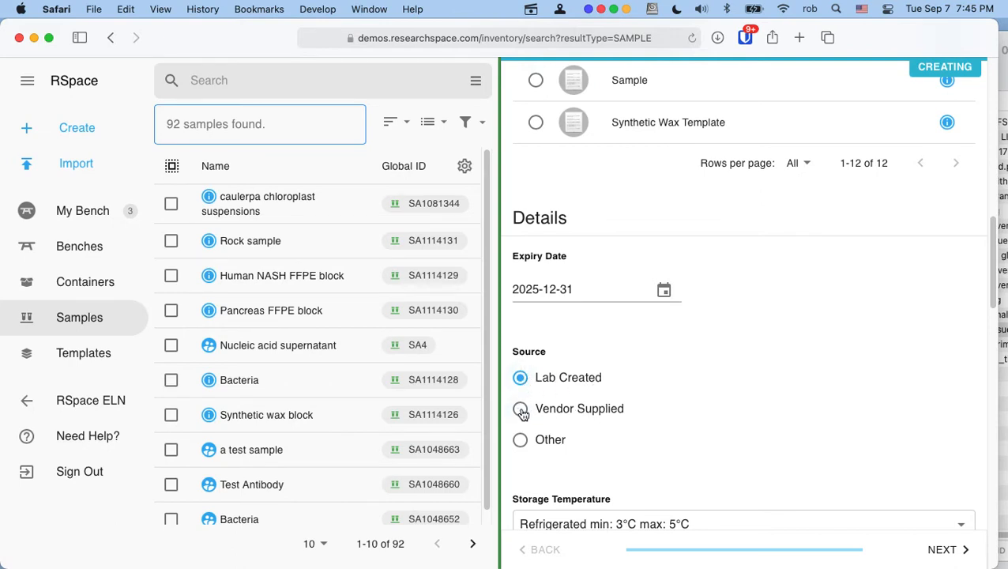
Set the new sample's storage temperature to Ambient, min 15°C and max 30°C
scroll(604, 387, down, 2)
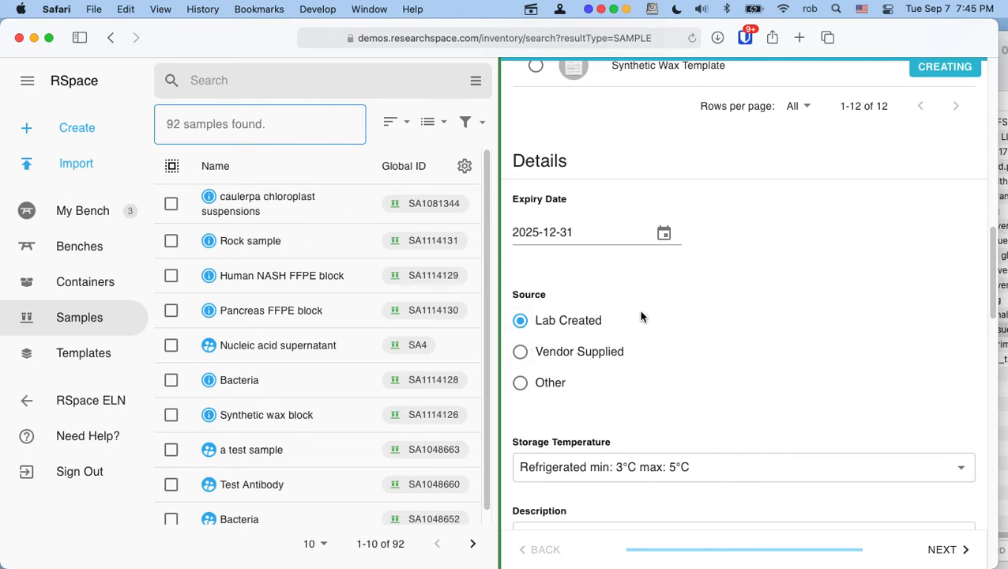
scroll(640, 316, down, 1)
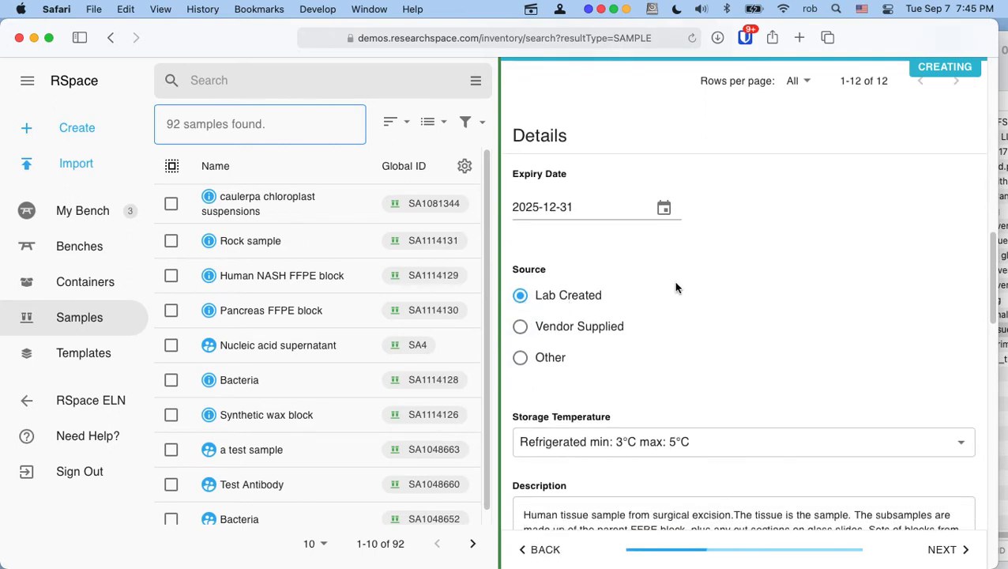
scroll(676, 287, down, 5)
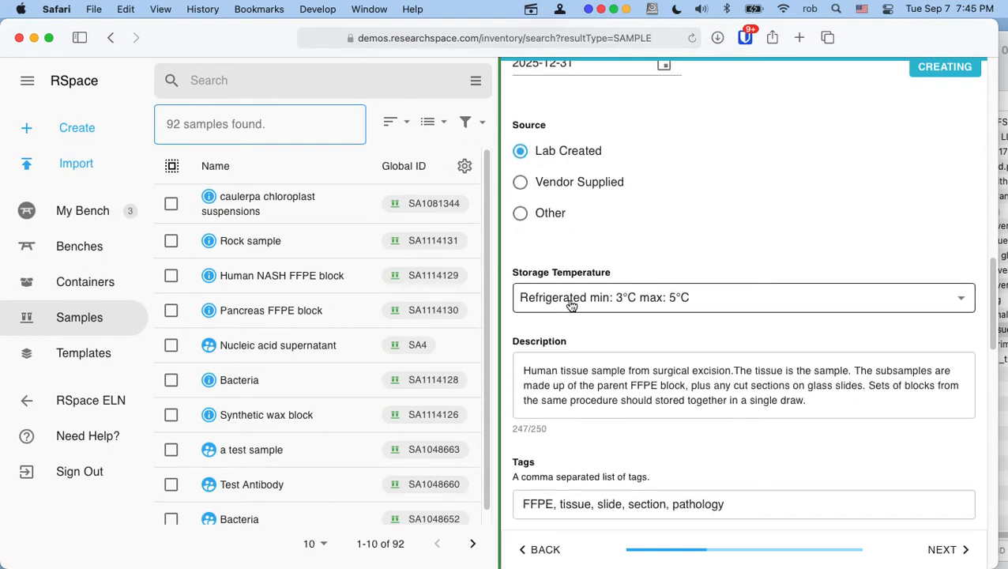
click(571, 306)
click(577, 273)
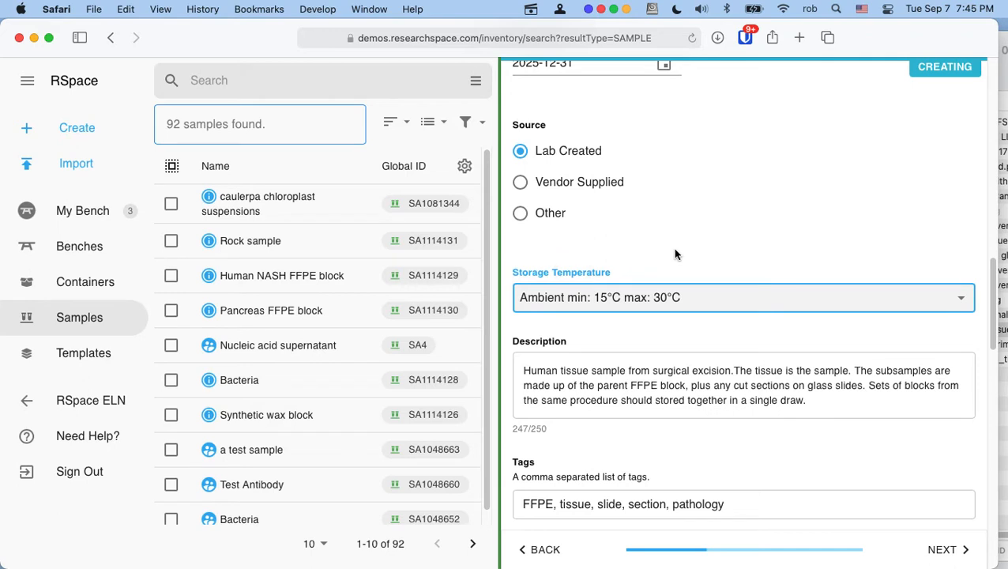
Review the description and tags that the new sample takes from its template
scroll(675, 254, down, 4)
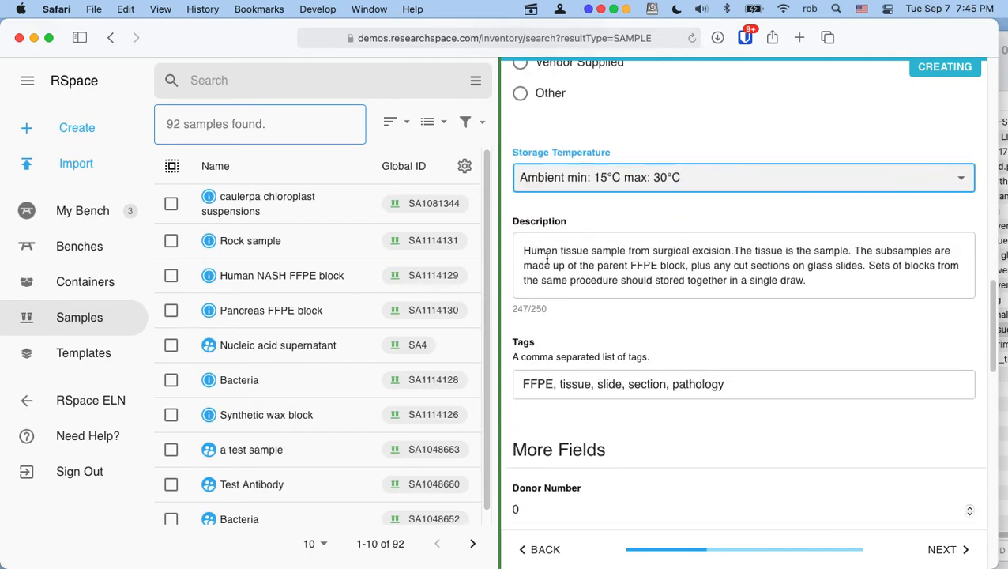
click(815, 278)
drag(815, 279, 521, 251)
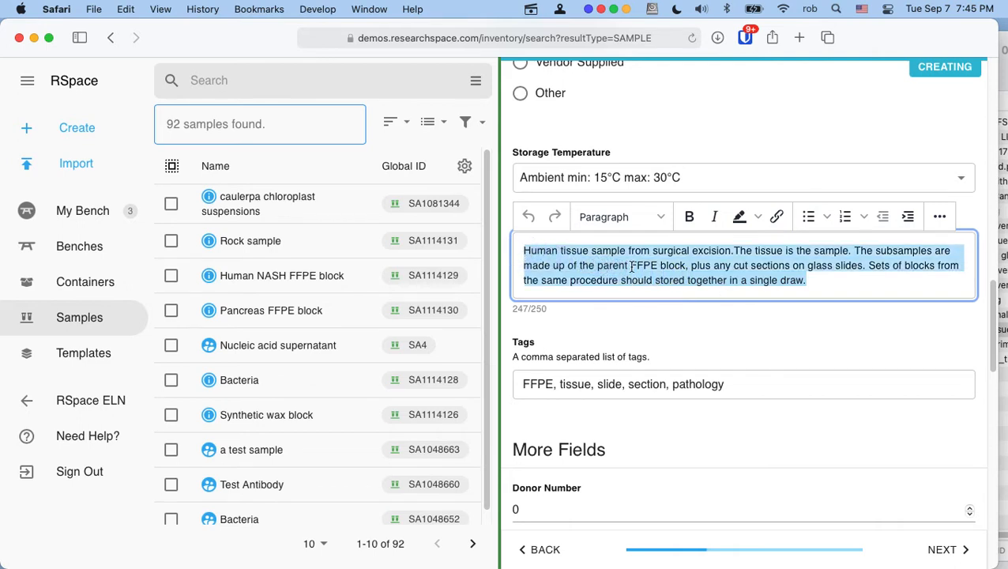
click(815, 280)
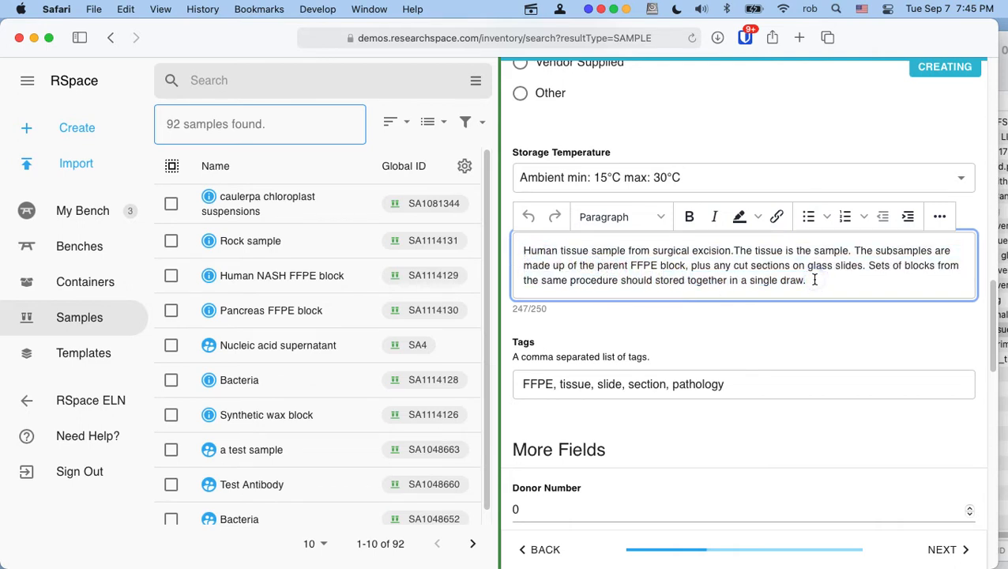
scroll(739, 286, down, 3)
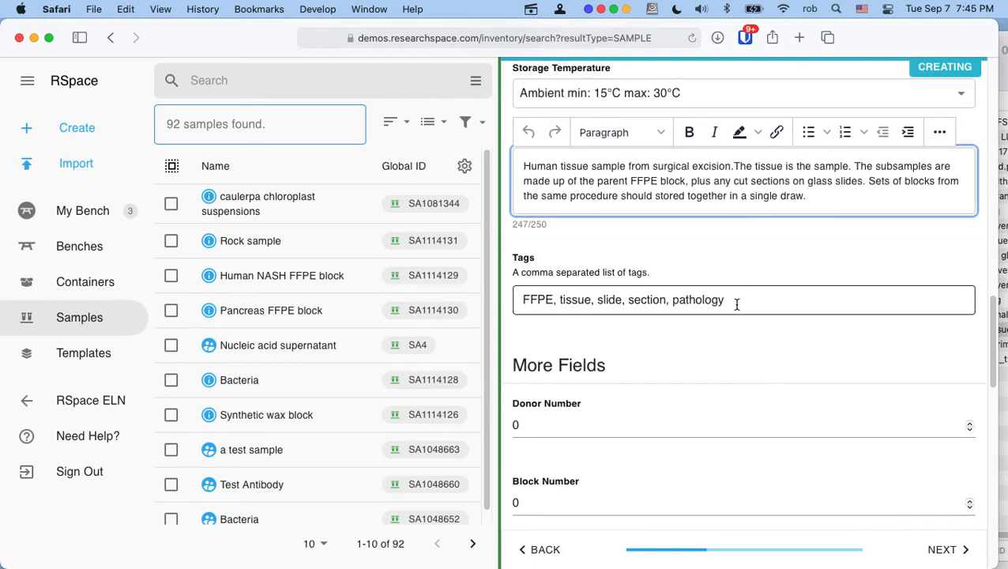
Enter the donor number for the new sample in place of the default 0
scroll(740, 298, down, 4)
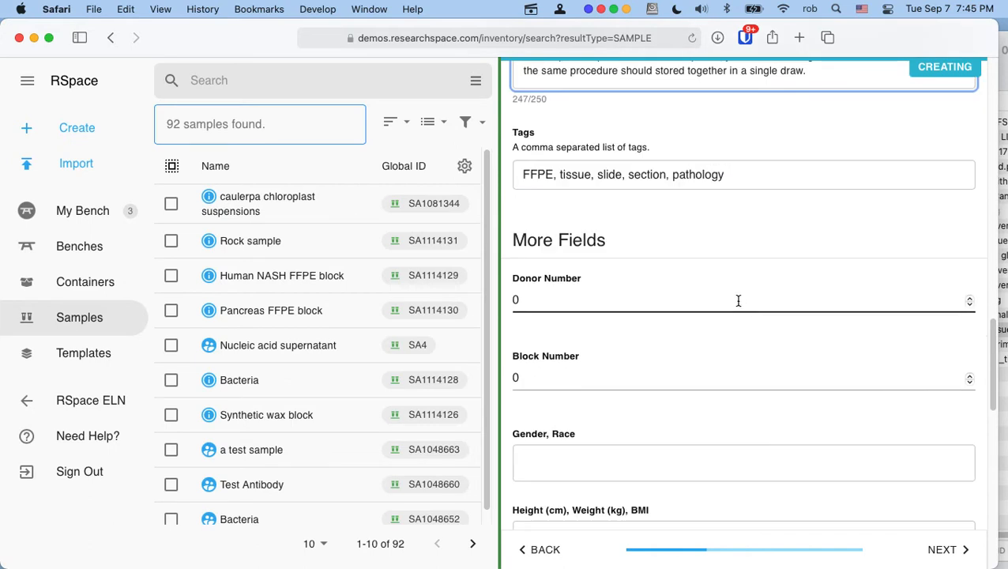
click(535, 298)
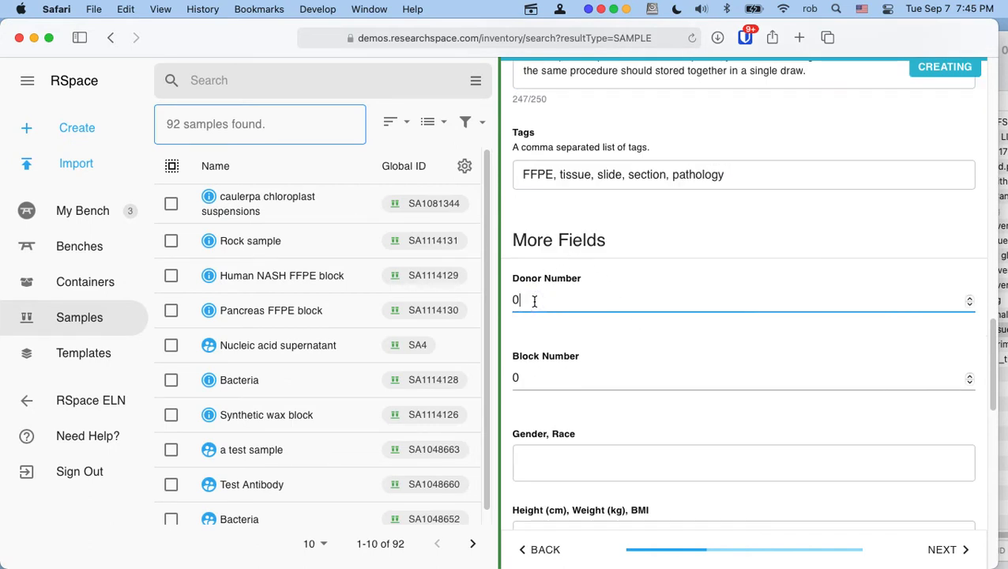
key(BackSpace)
text(78374)
Copy the donor number into the sample's block number and add the suffix .1 to it
click(532, 377)
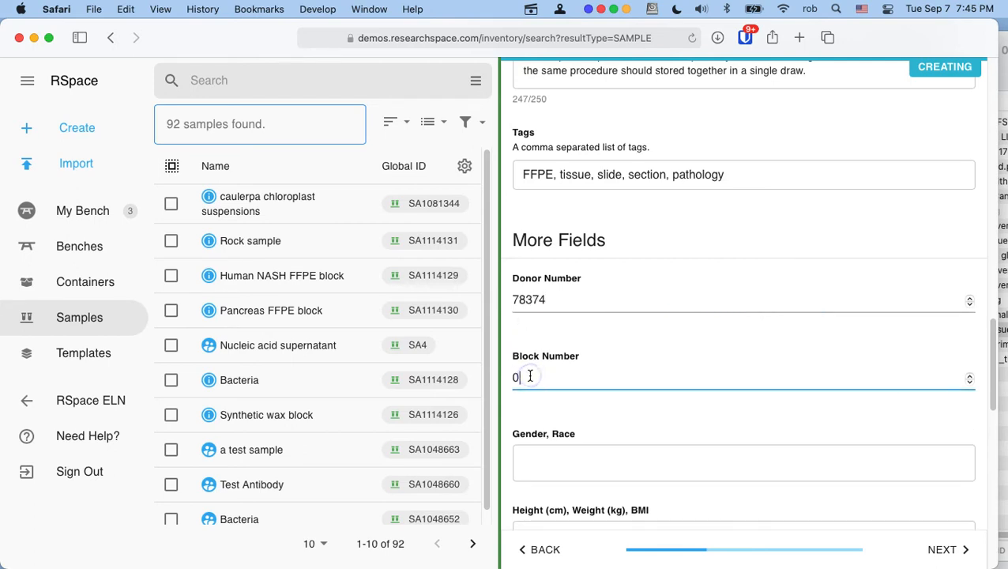
key(BackSpace)
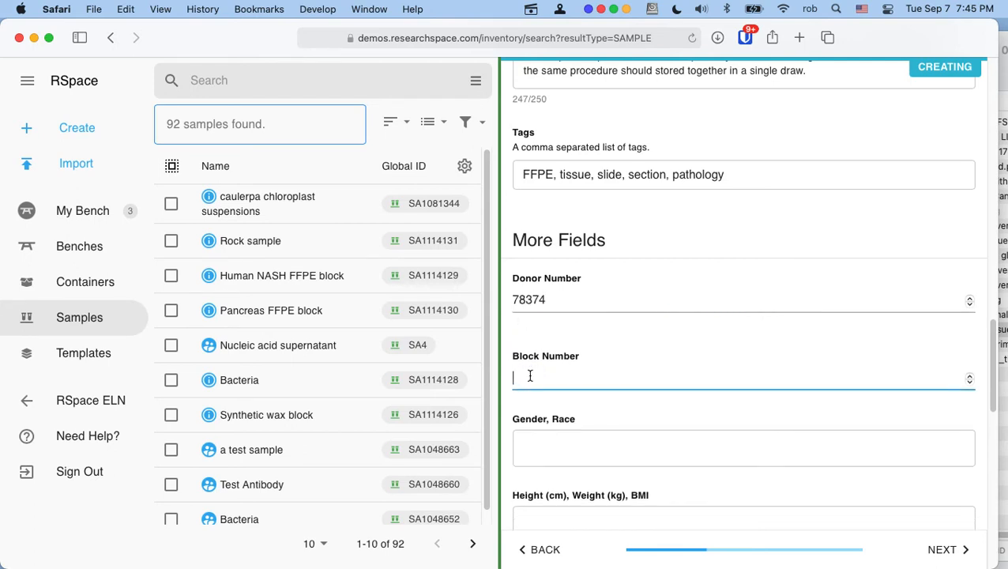
click(533, 300)
drag(551, 299, 511, 300)
key(super+c)
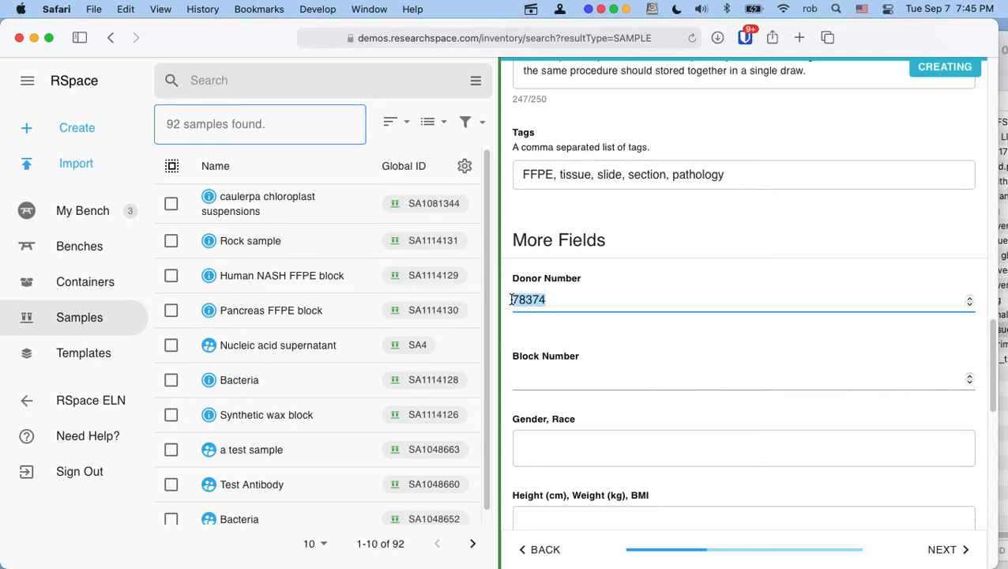
click(535, 377)
key(super+v)
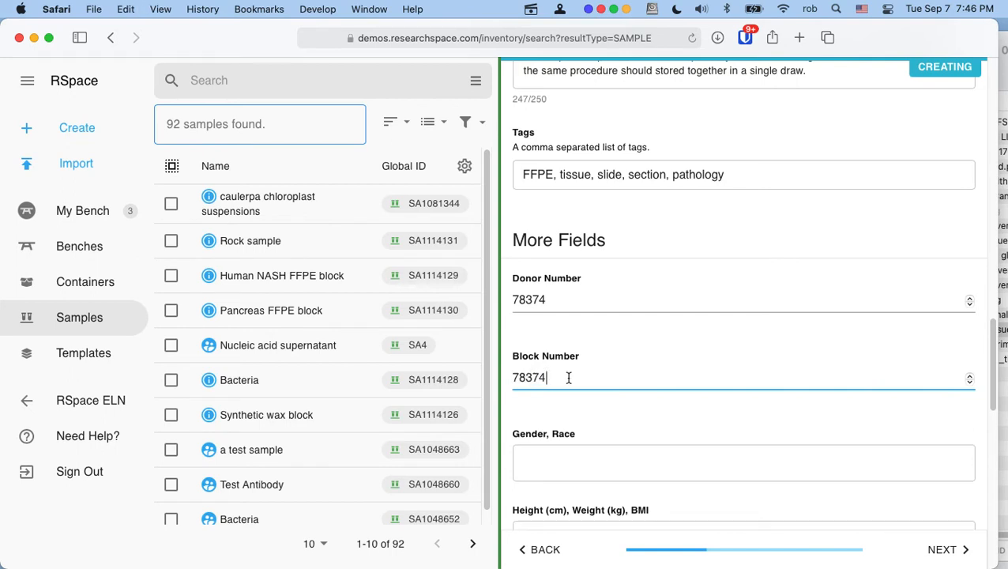
text(1.)
key(BackSpace)
key(BackSpace)
text(.1)
Fill in the donor's gender and race as "female. asian"
click(564, 454)
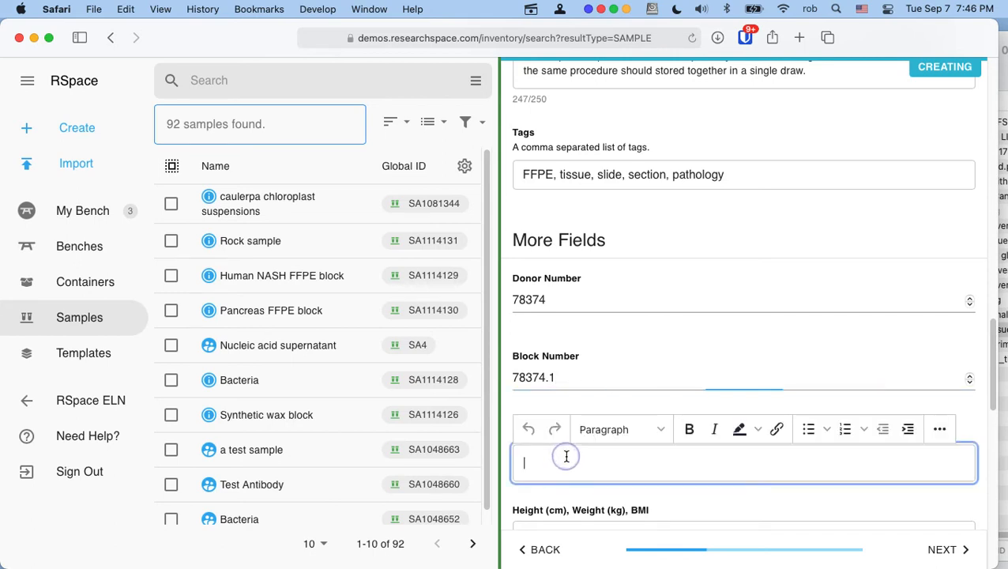
text(fmale. asian)
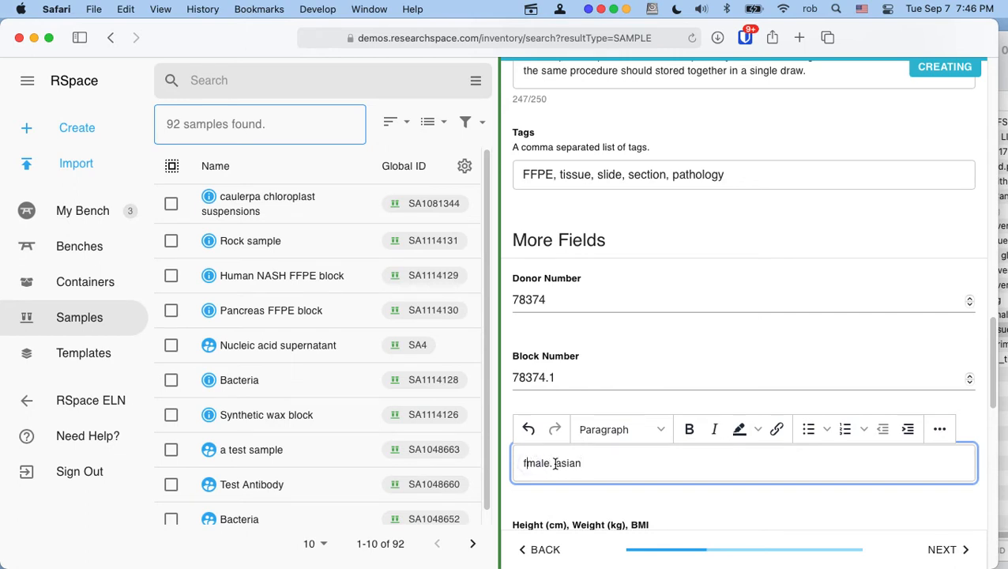
text(e)
Record the donor's height and weight as "158 cm 79 kg"
scroll(573, 436, down, 3)
click(577, 435)
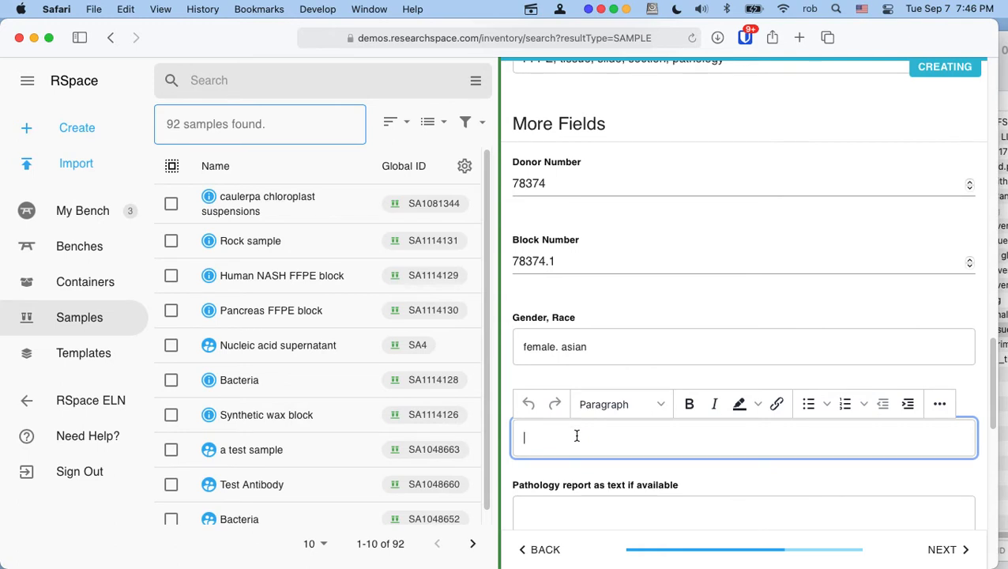
text(158)
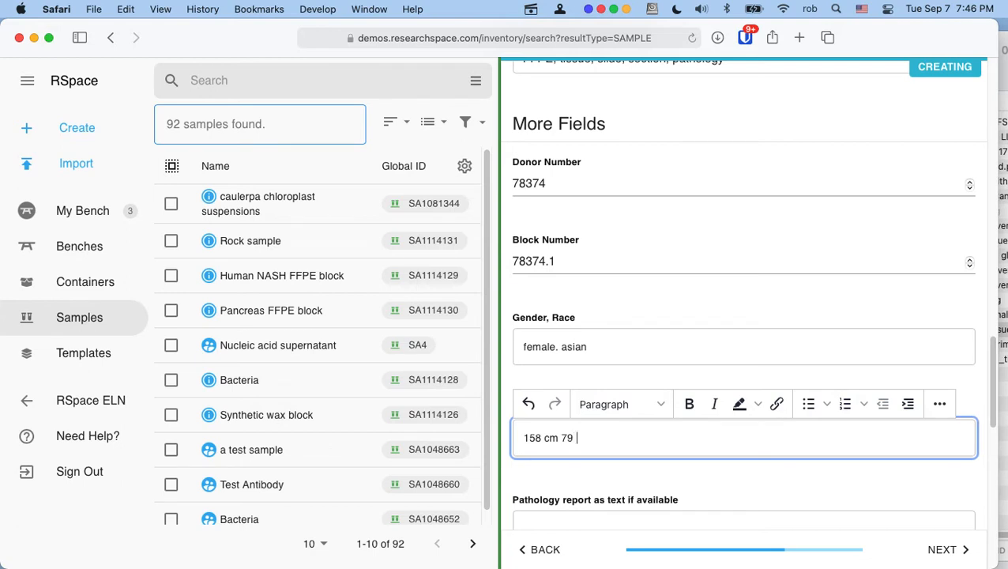
text(kg)
Look over the pathology report and indication/diagnosis fields without filling them in
scroll(544, 451, down, 2)
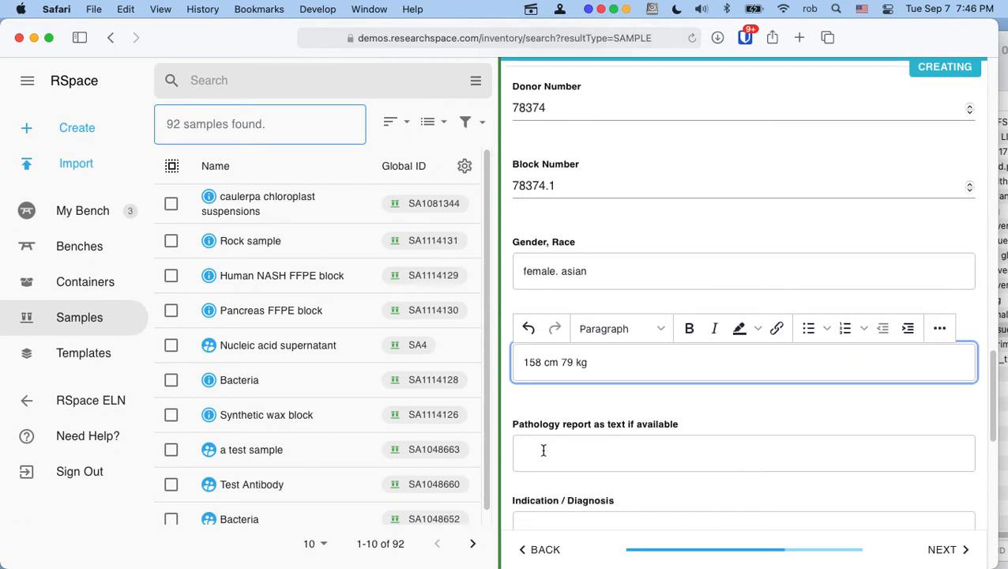
click(544, 450)
scroll(547, 452, down, 2)
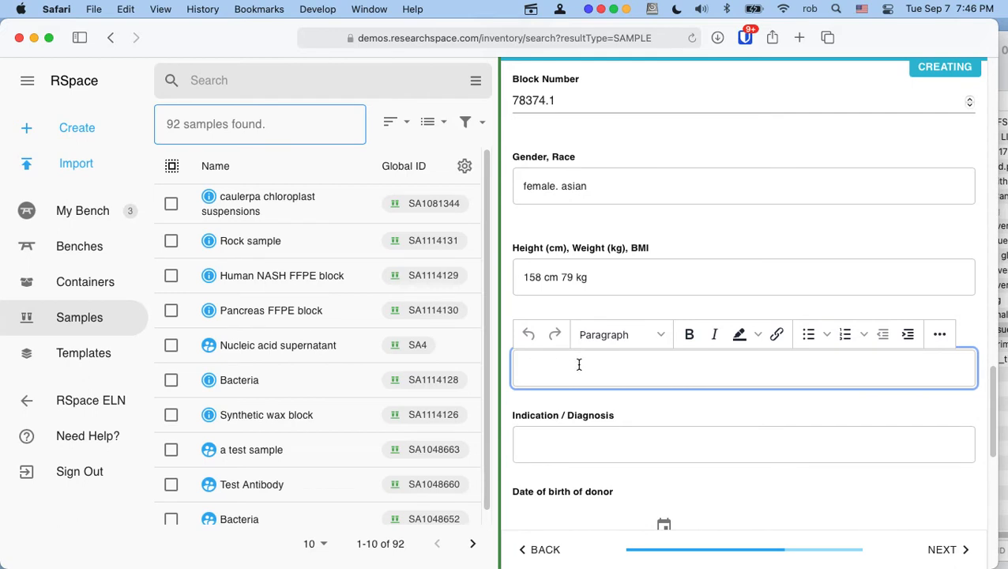
scroll(579, 364, down, 1)
click(558, 420)
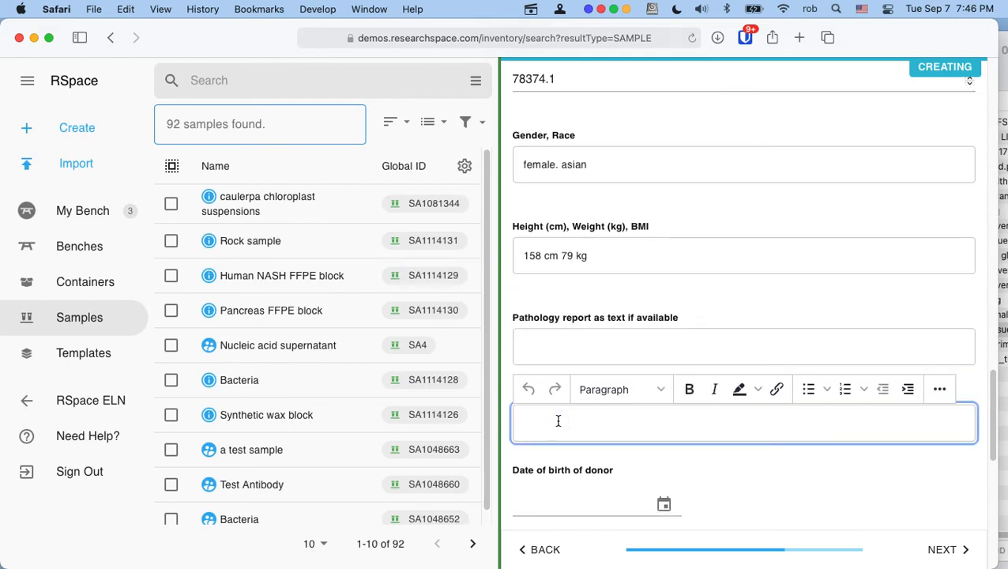
Set the donor's date of birth by choosing its year and day in the calendar
scroll(558, 421, down, 3)
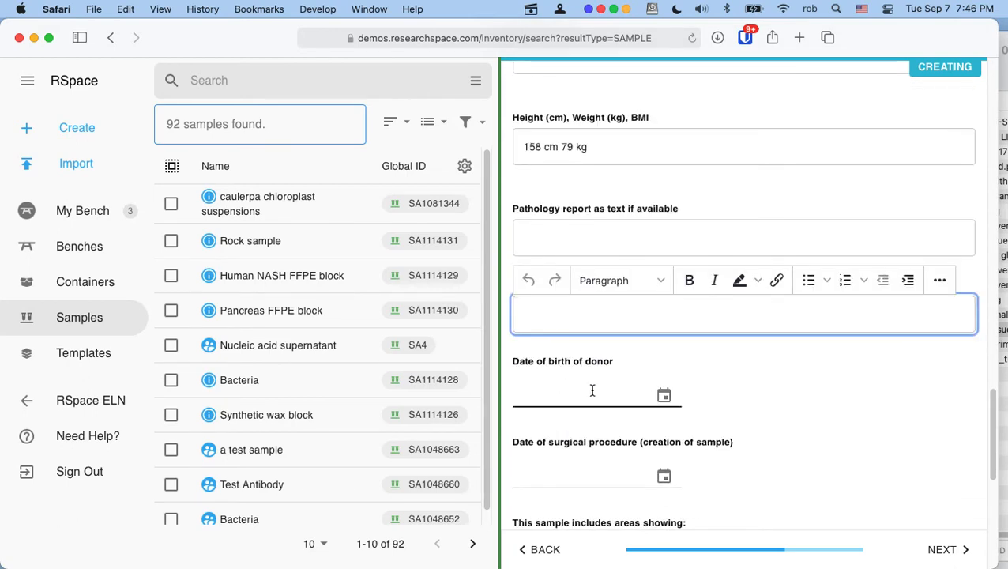
click(664, 396)
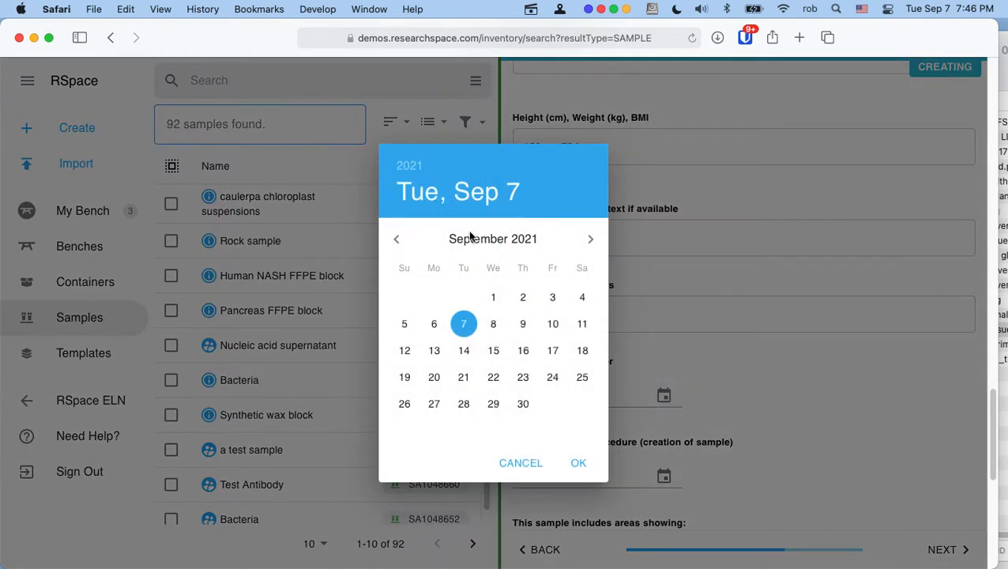
click(419, 168)
scroll(457, 265, up, 20)
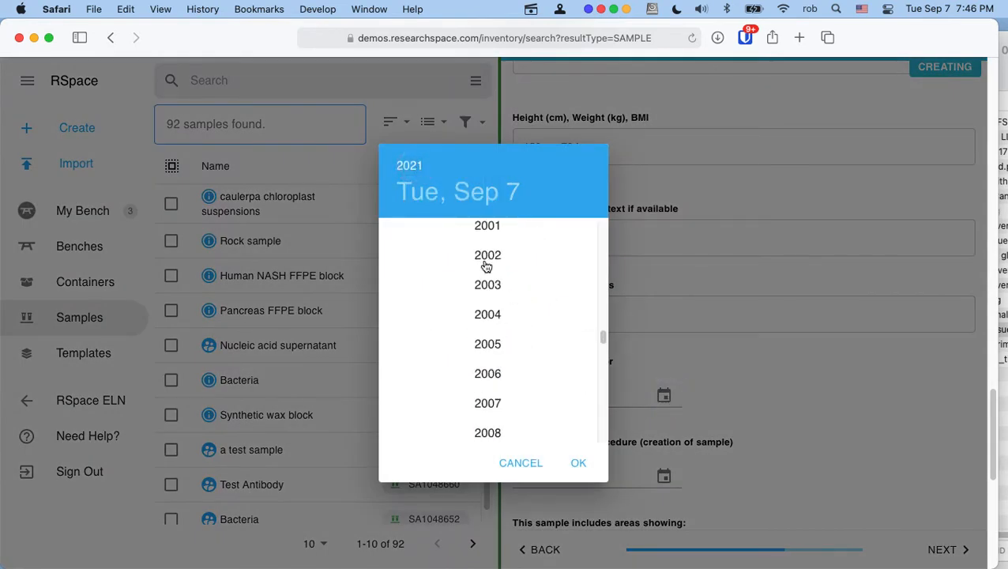
scroll(486, 266, up, 20)
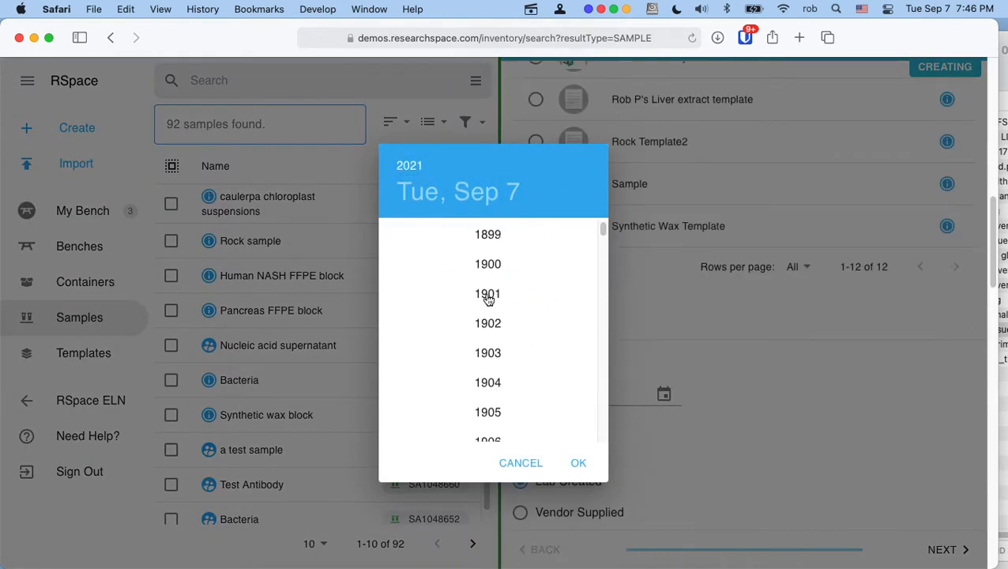
scroll(489, 294, down, 8)
scroll(488, 300, up, 10)
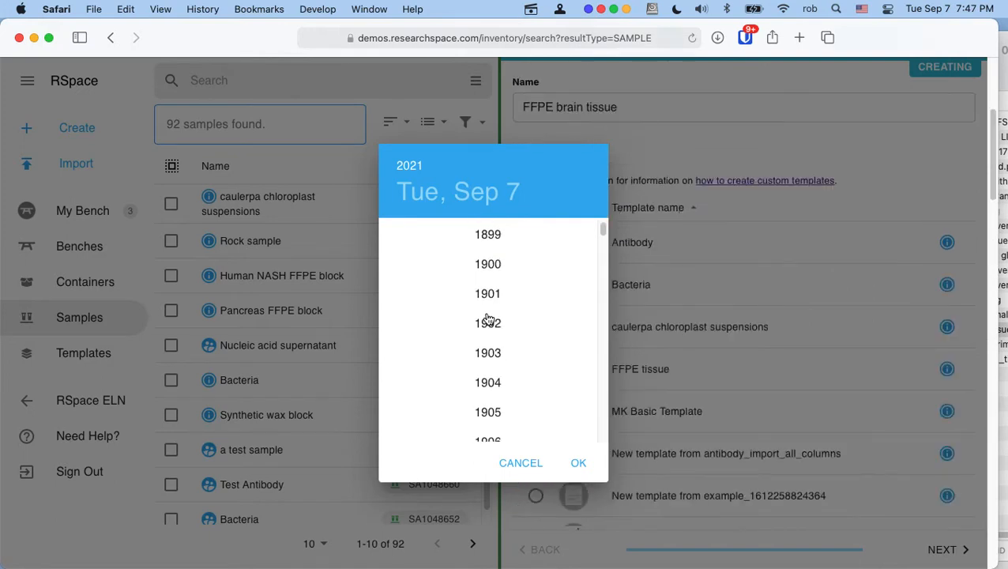
scroll(488, 324, down, 1)
scroll(488, 331, down, 5)
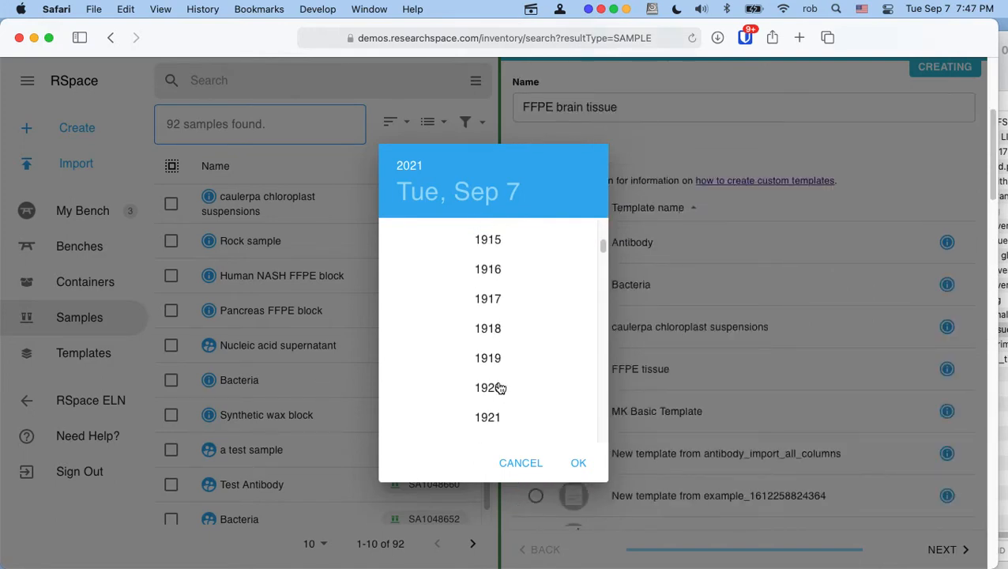
click(498, 389)
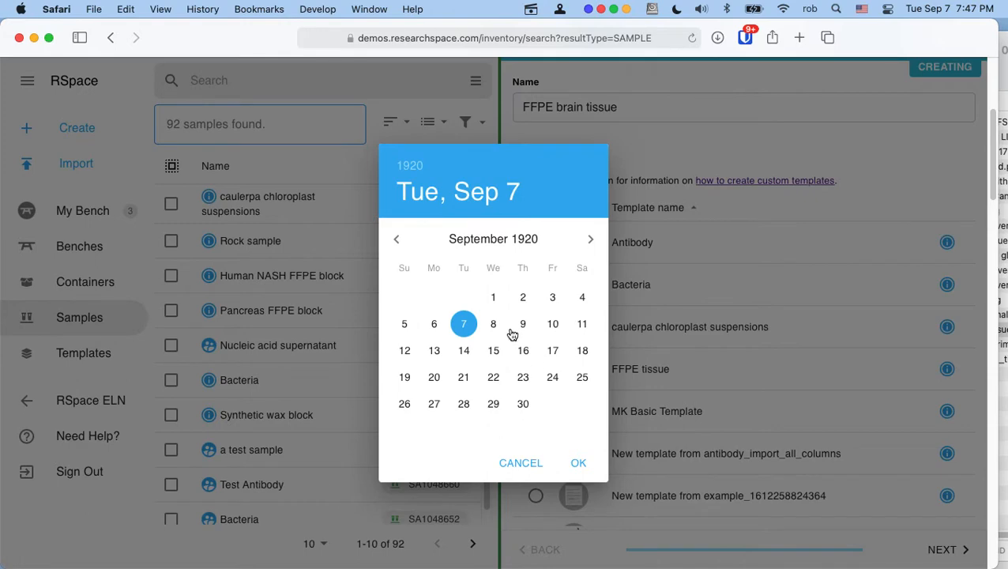
click(493, 298)
click(579, 463)
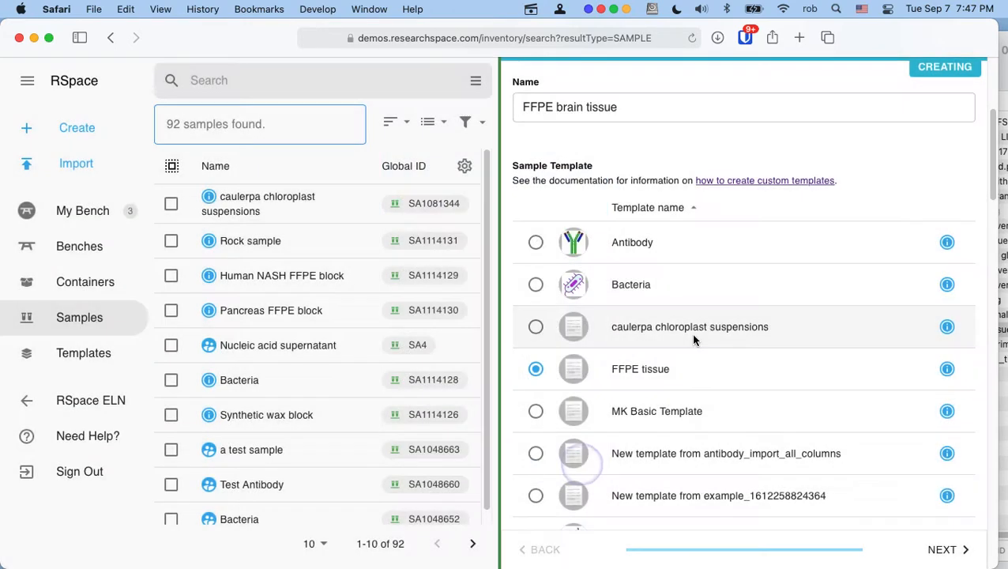
Set the date of surgical procedure for the sample to 2021-09-01
scroll(696, 339, down, 15)
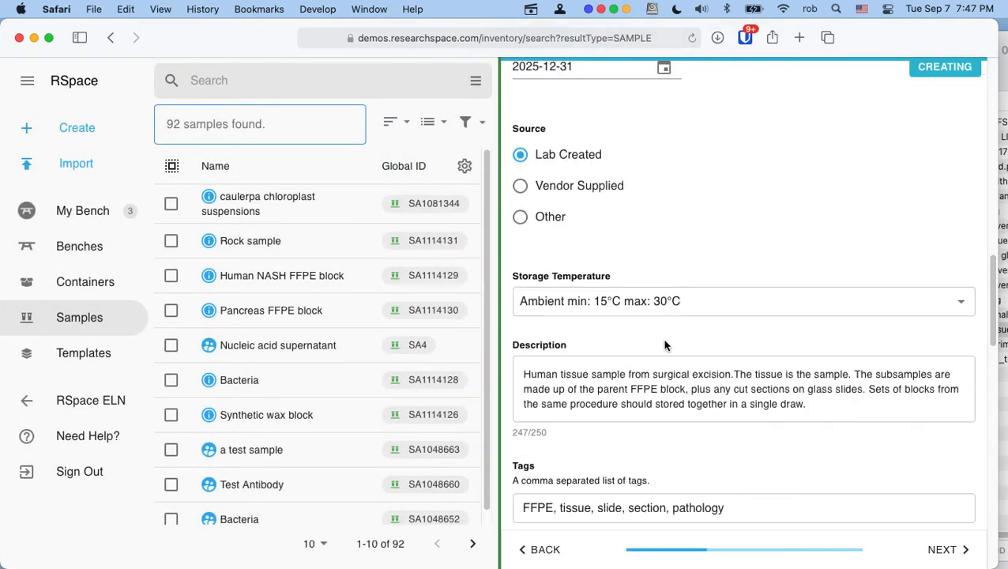
scroll(664, 345, down, 4)
scroll(602, 339, down, 9)
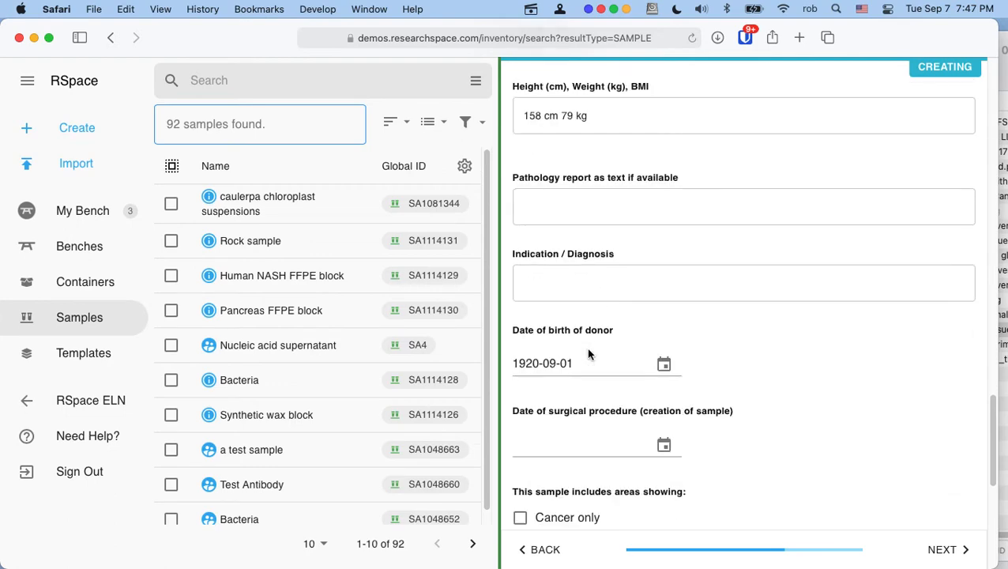
click(558, 331)
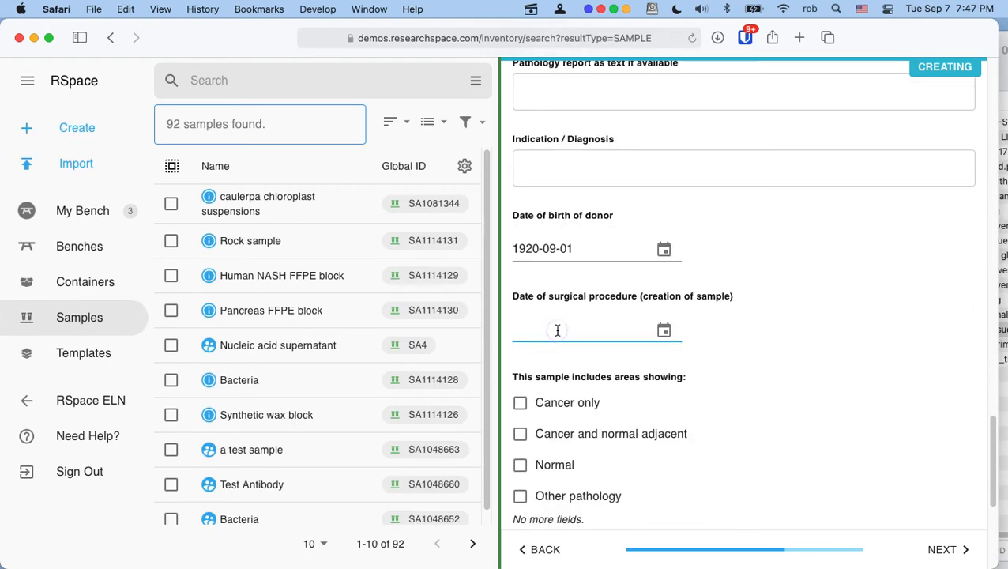
click(663, 330)
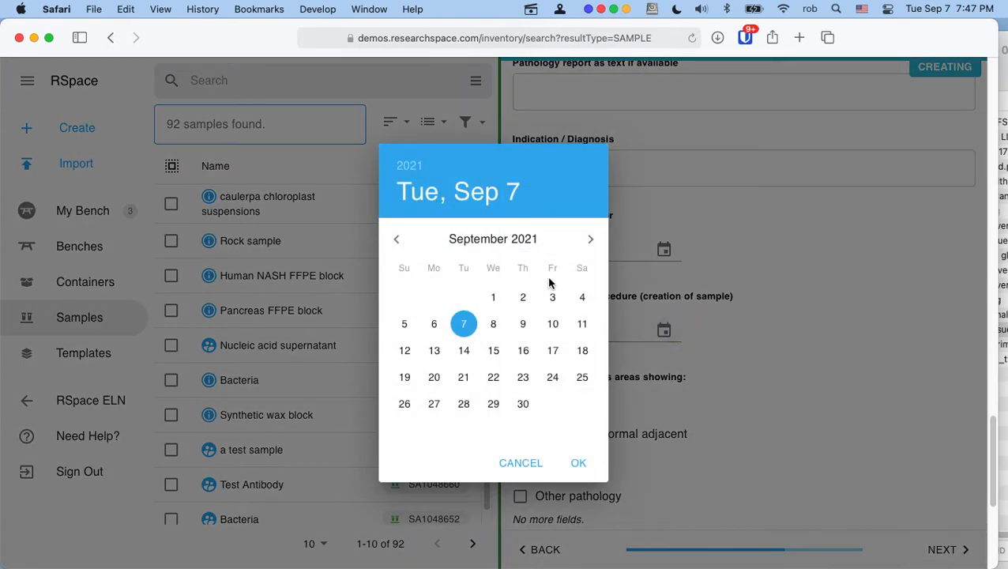
click(494, 297)
click(584, 464)
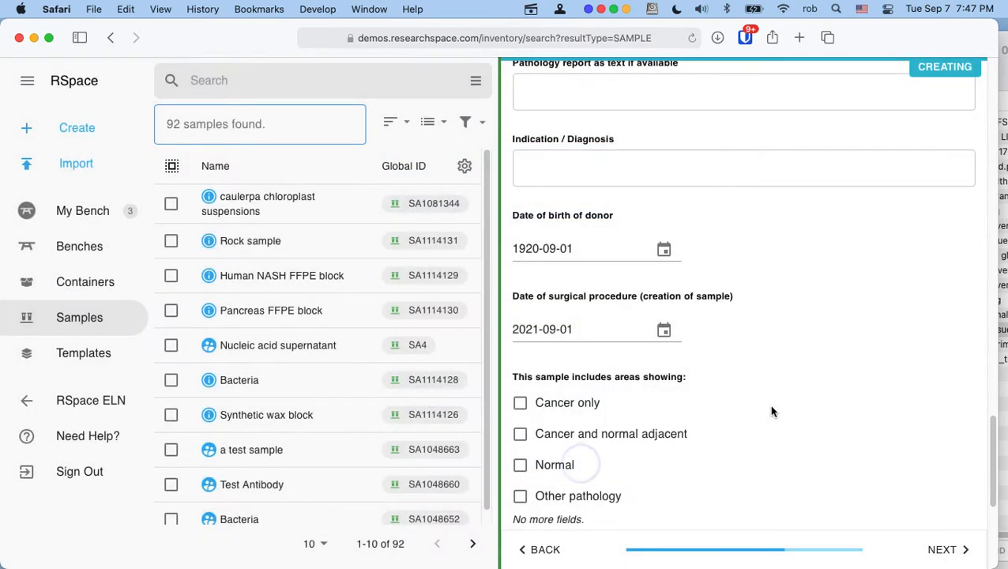
scroll(771, 407, down, 1)
scroll(773, 411, down, 1)
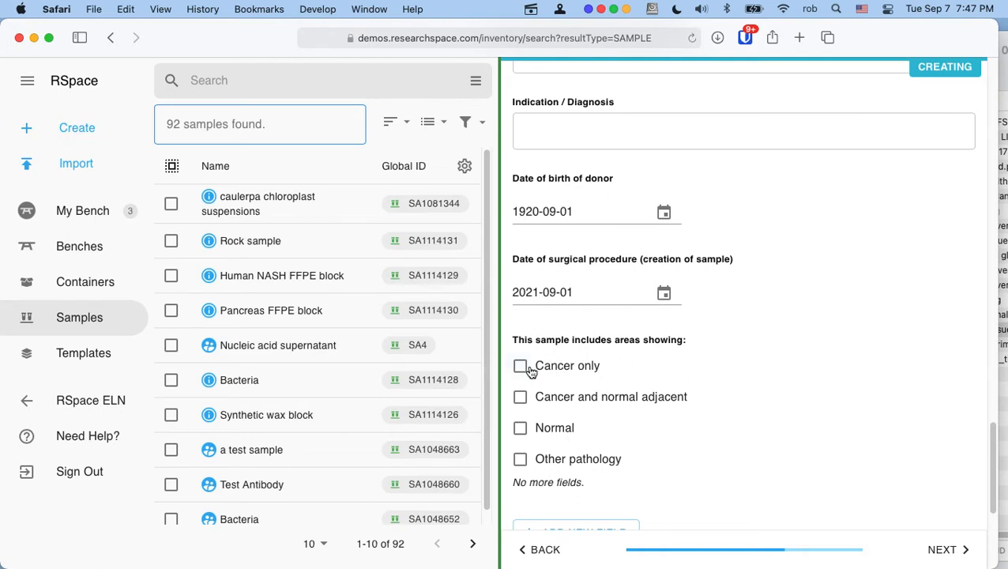
Mark the sample as including Normal areas and set its number of portions to 11
click(520, 428)
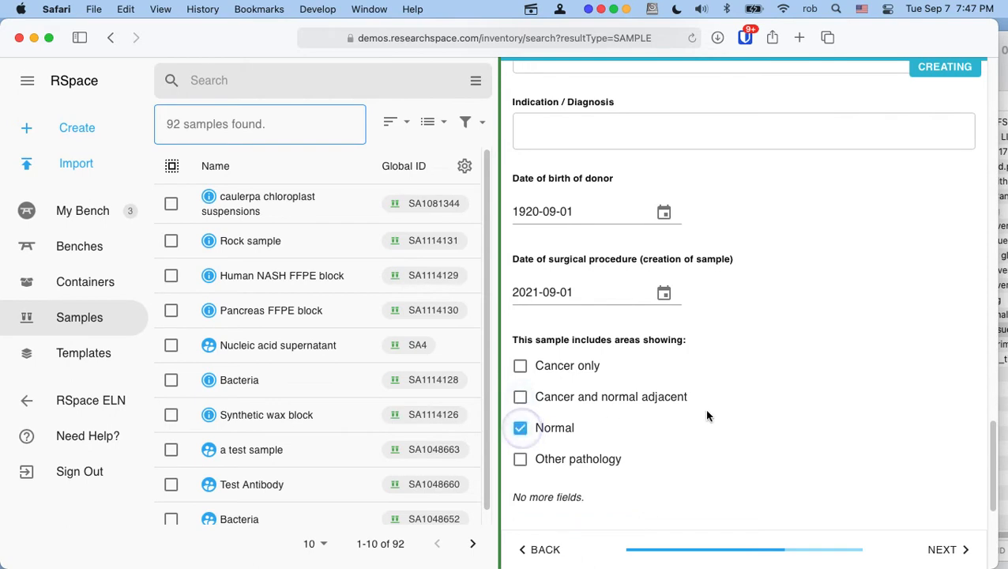
scroll(708, 414, down, 5)
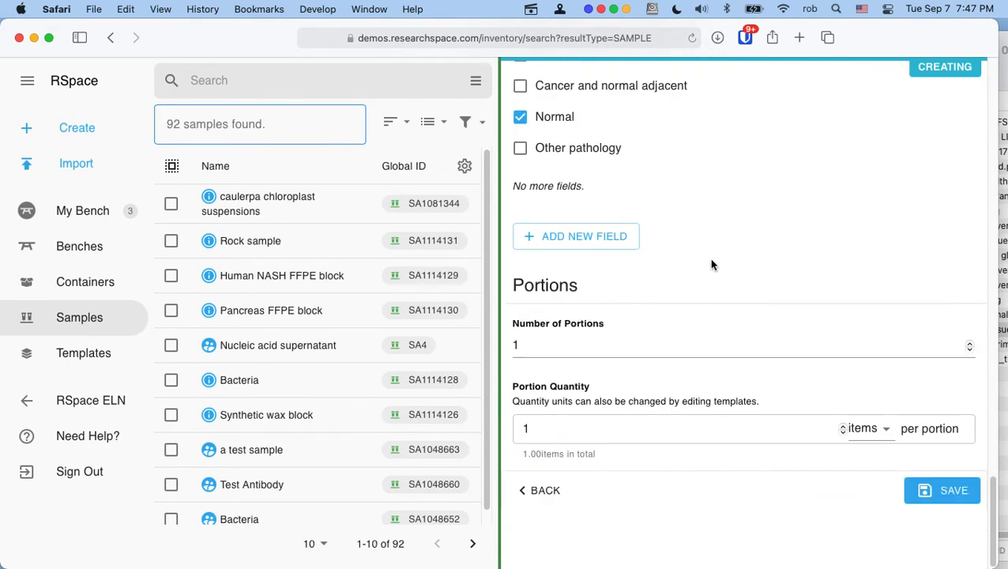
click(616, 346)
text(1)
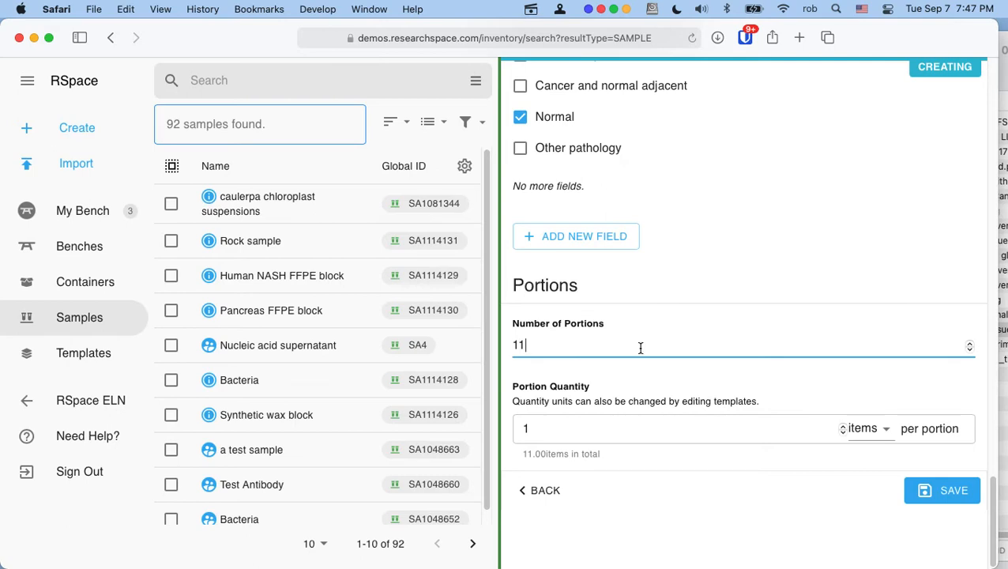
Set the portion quantity to 1 item per portion and save the FFPE brain tissue sample
click(586, 427)
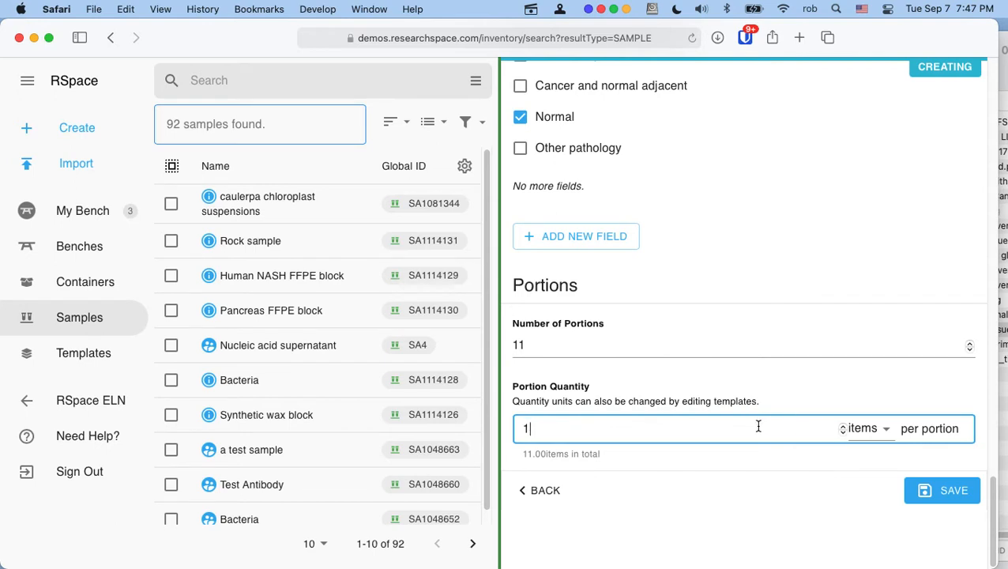
key(BackSpace)
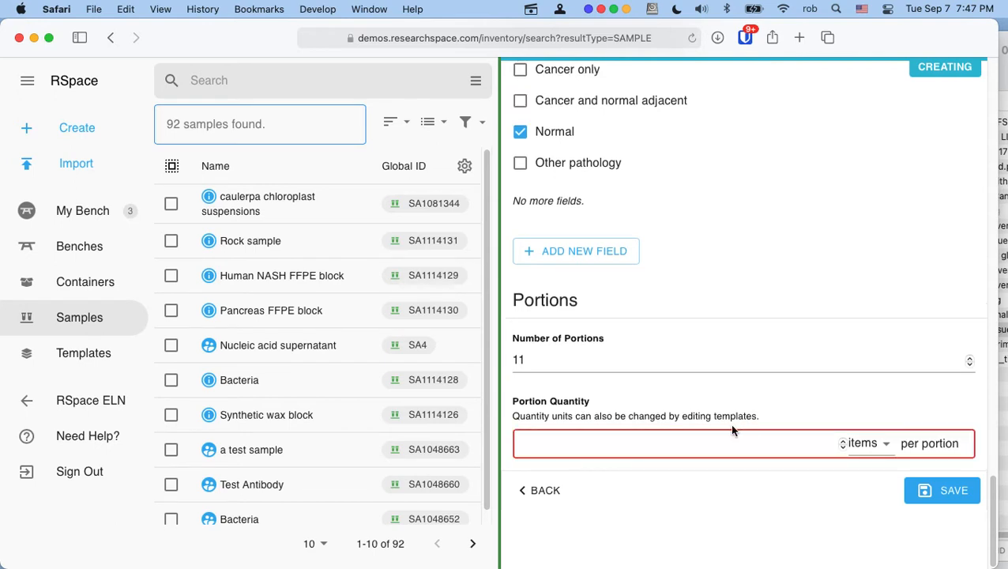
text(1)
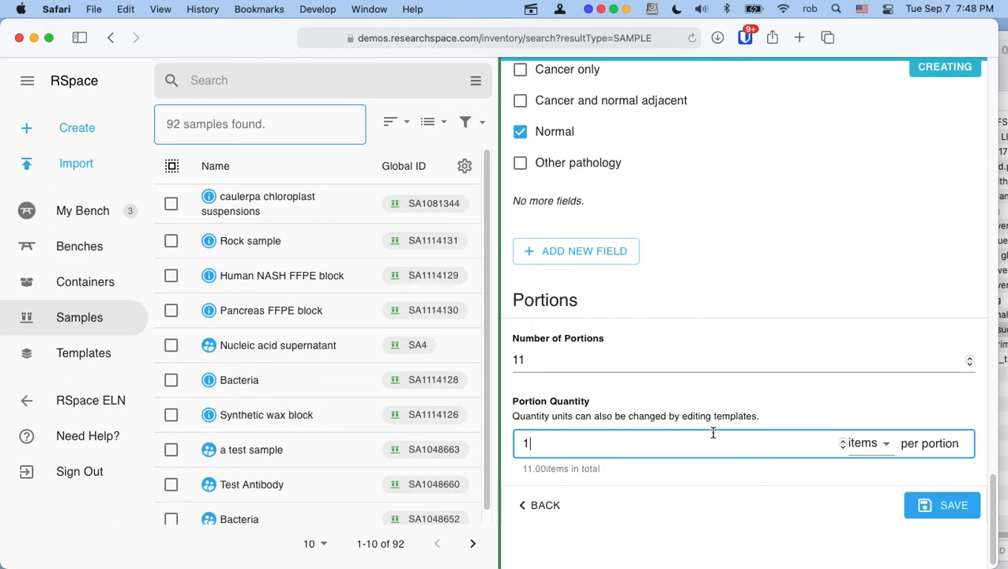
scroll(671, 420, down, 1)
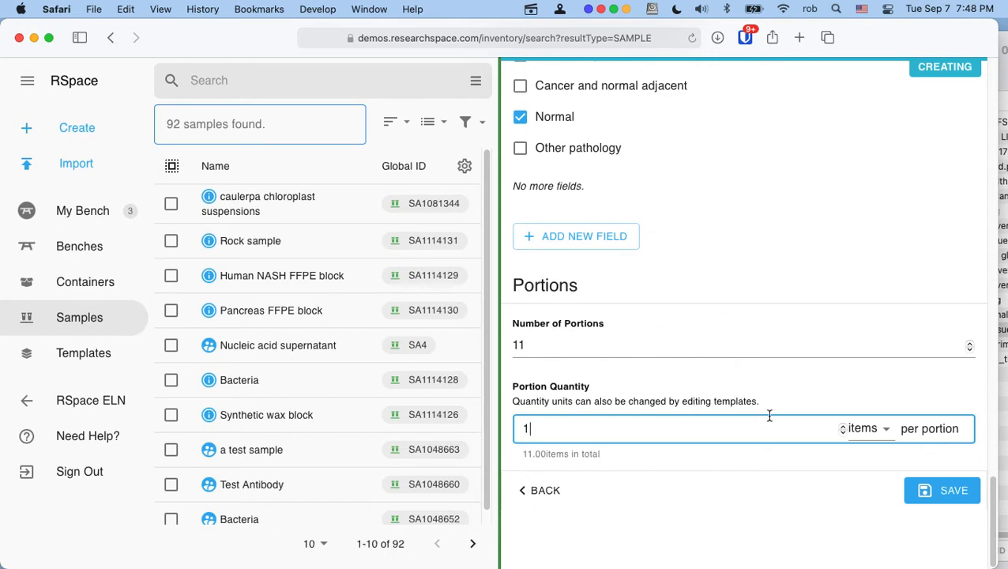
click(943, 492)
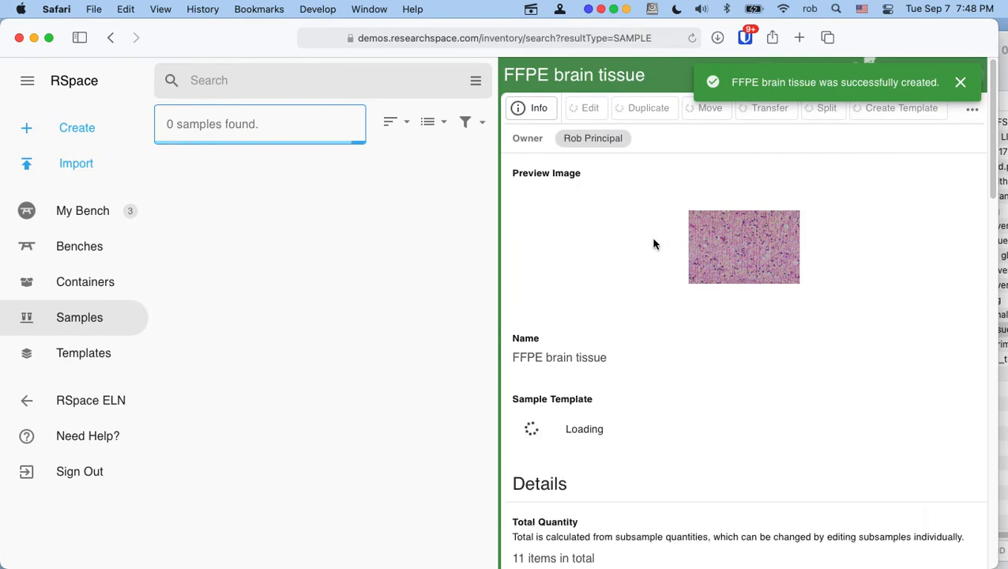
Go to the new sample's portions and list all of them on one page
scroll(651, 245, down, 10)
scroll(650, 245, down, 15)
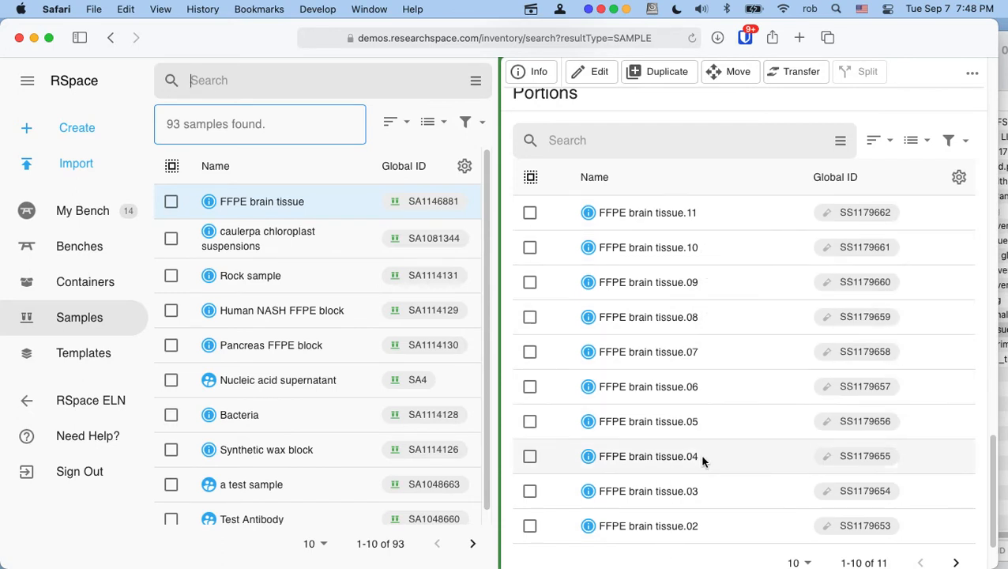
scroll(707, 511, down, 1)
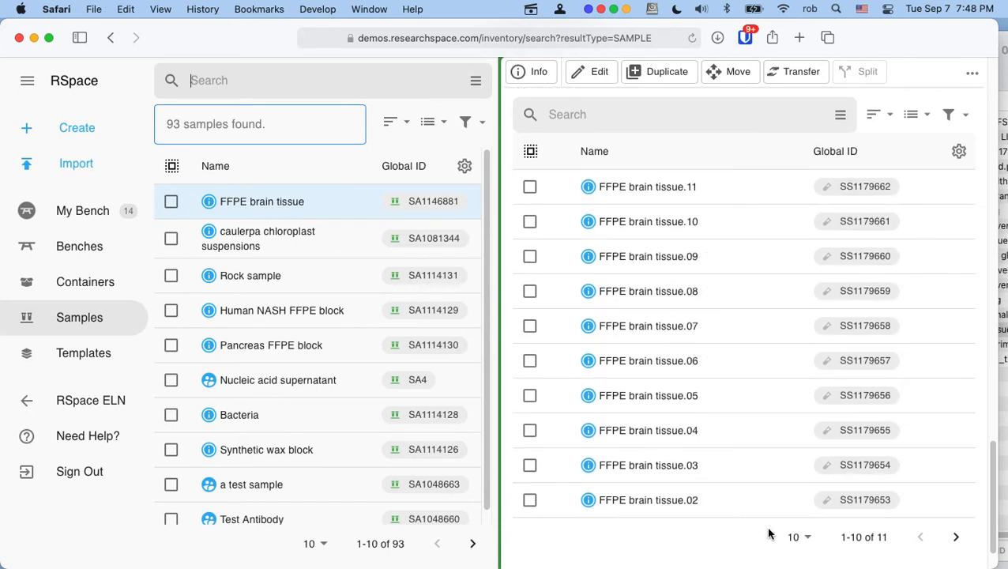
click(797, 536)
click(800, 537)
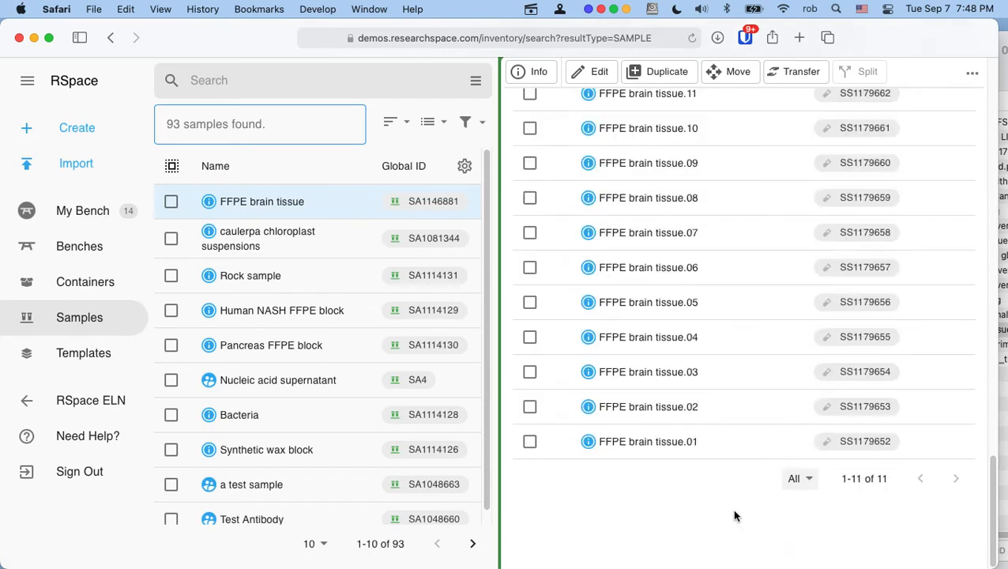
Show the Current Location column in the portions list and look over where the portions are stored
scroll(734, 515, up, 1)
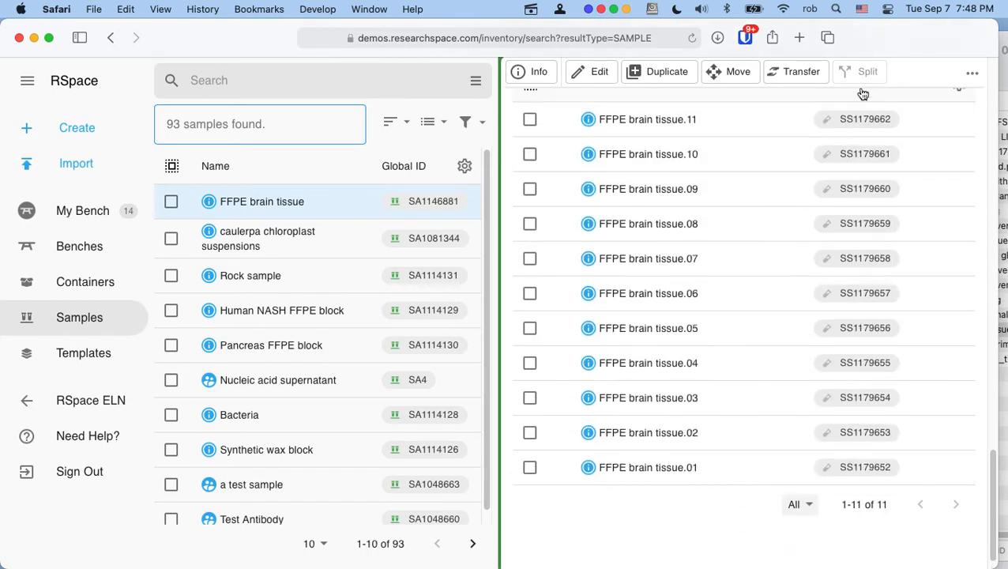
scroll(945, 158, up, 3)
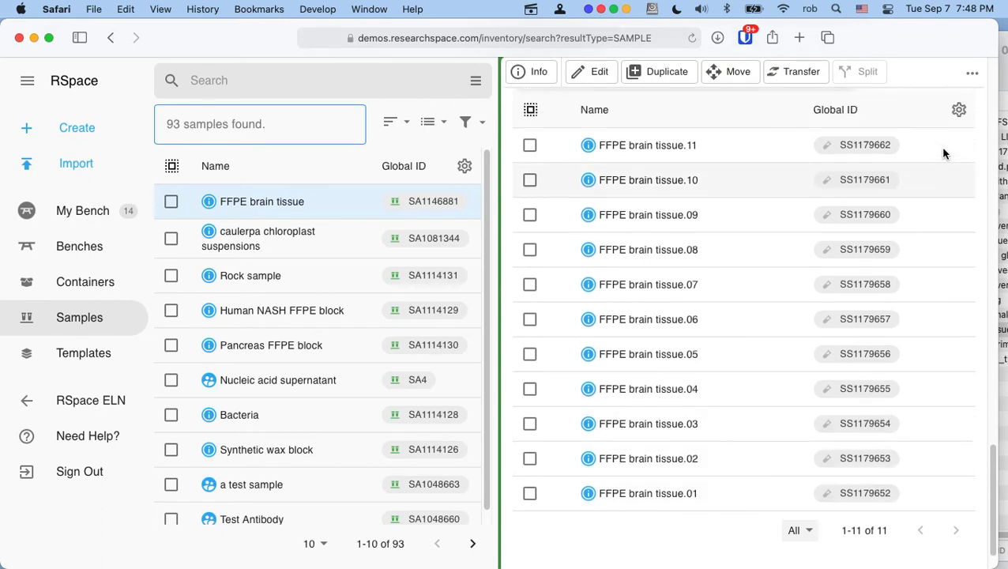
click(962, 186)
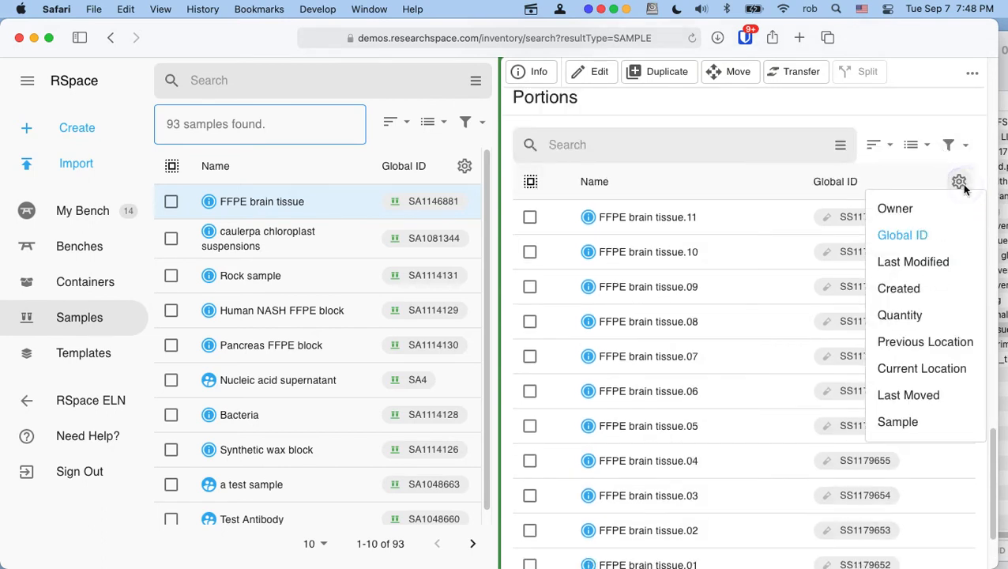
click(931, 365)
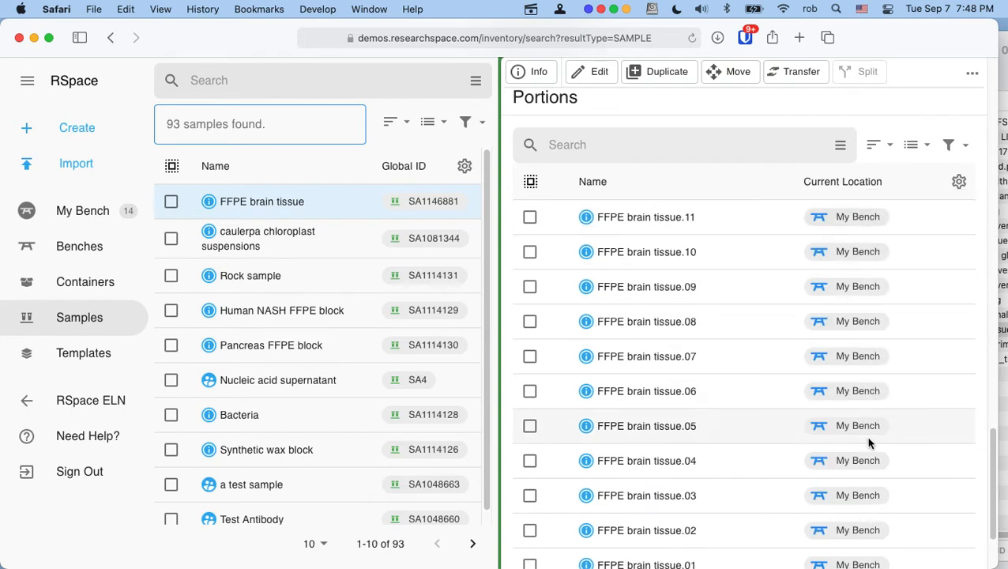
scroll(873, 432, down, 2)
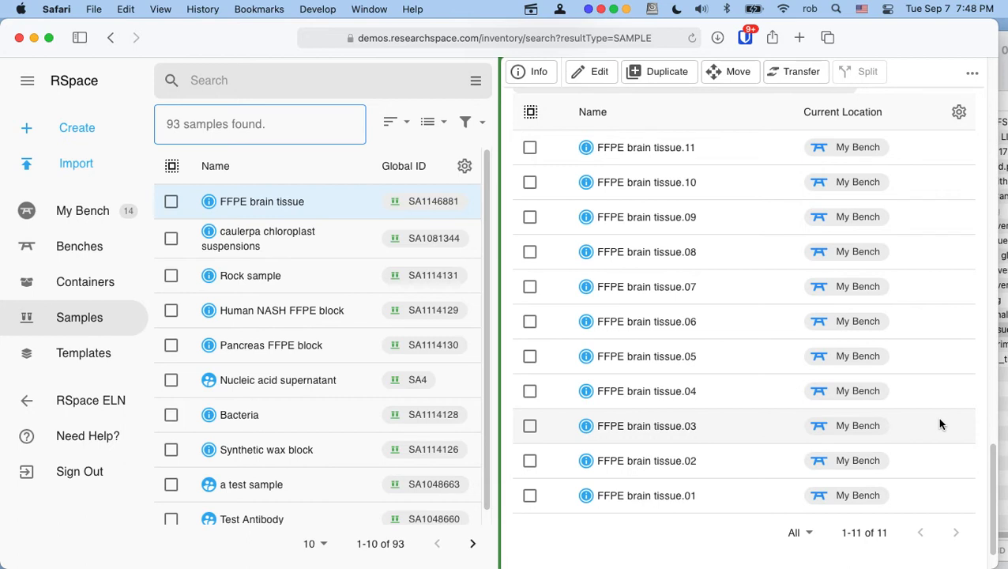
scroll(939, 424, up, 3)
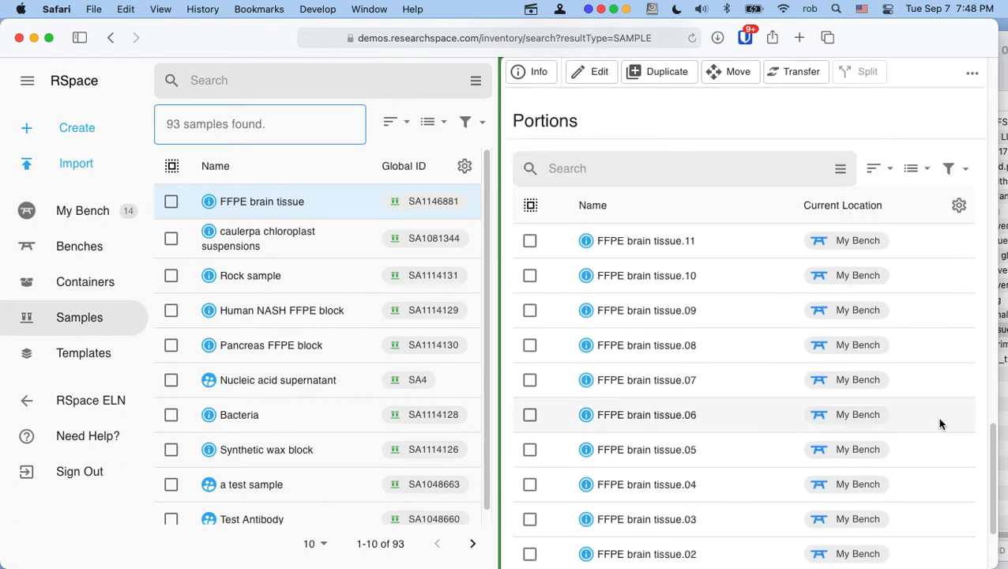
Select all portions of the FFPE brain tissue sample and start moving them
click(531, 207)
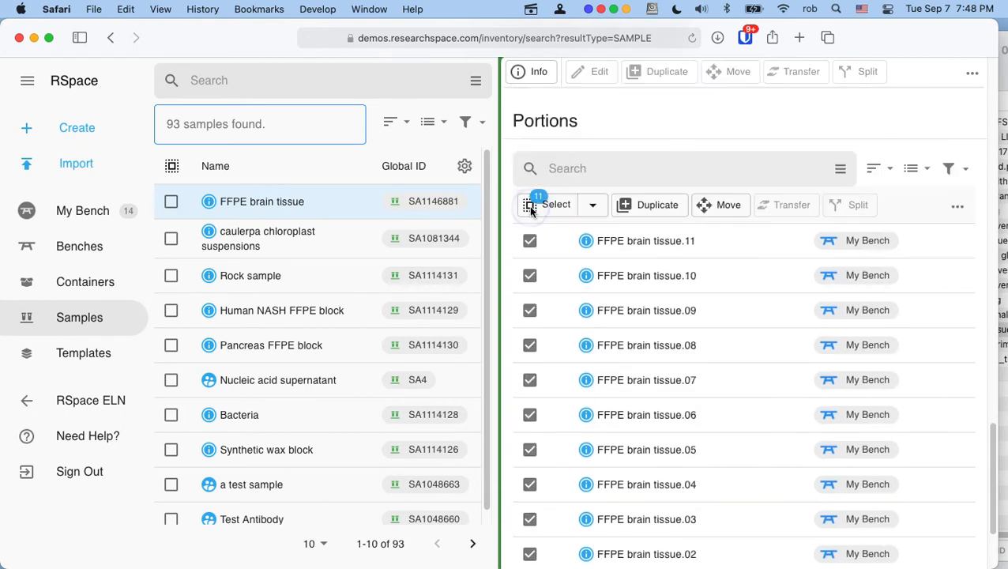
mouse_move(586, 240)
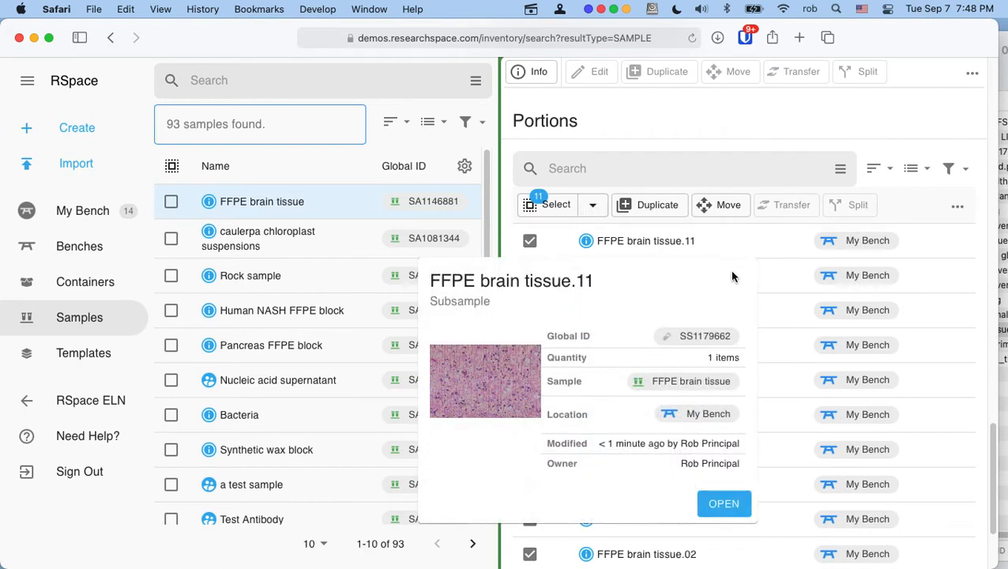
scroll(719, 301, down, 3)
scroll(719, 301, up, 5)
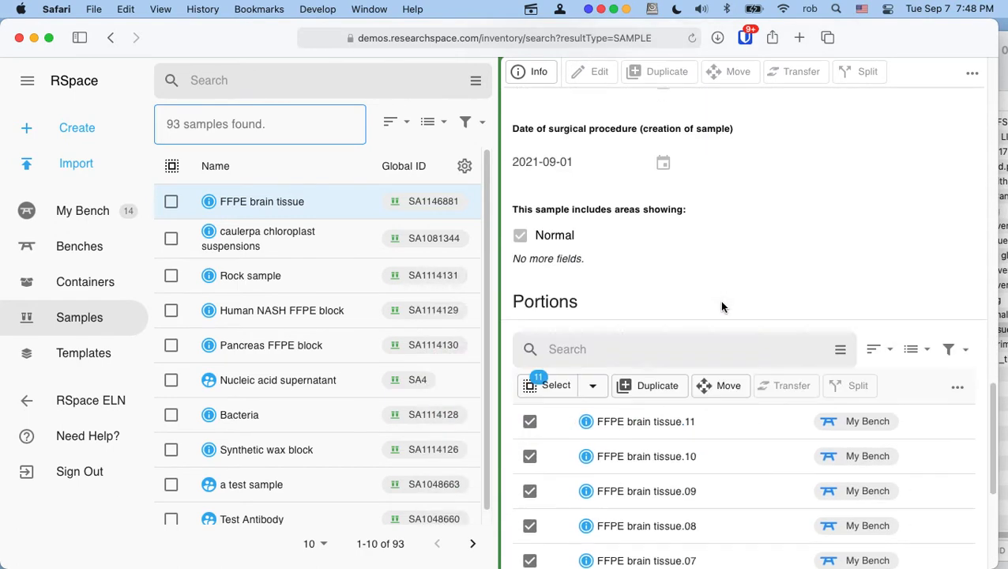
click(722, 385)
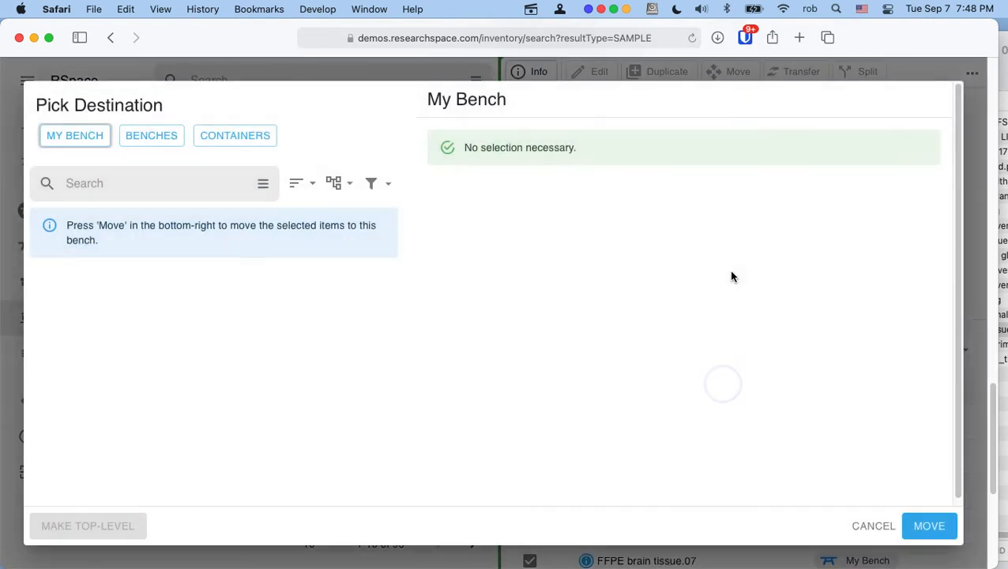
Search the available destination containers for "ffpe"
click(251, 142)
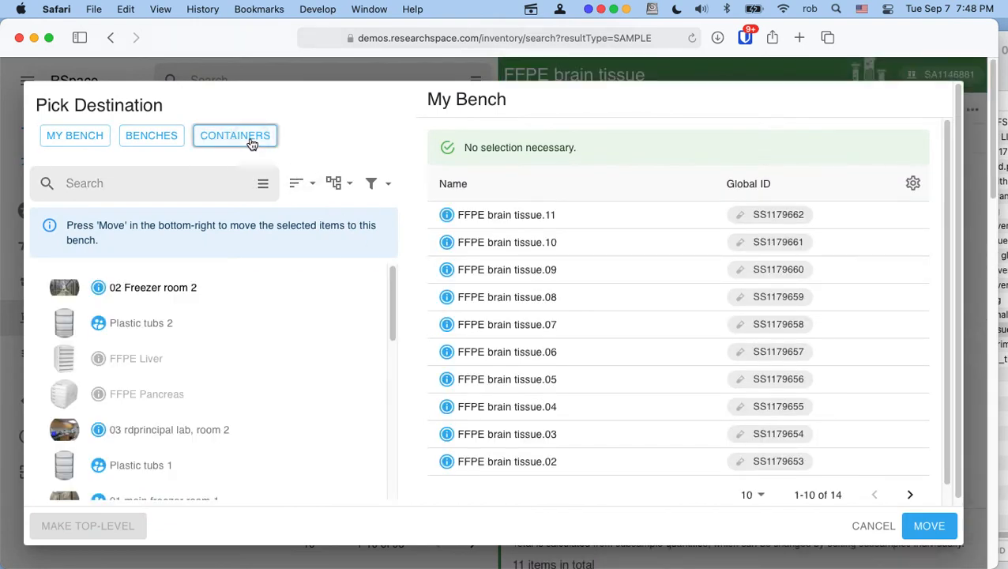
scroll(281, 366, down, 3)
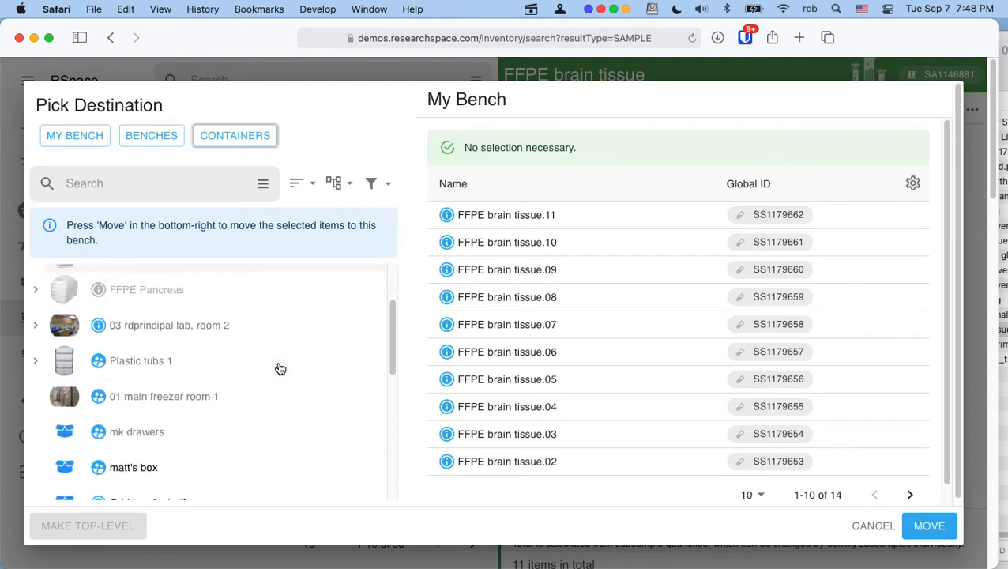
scroll(281, 369, down, 8)
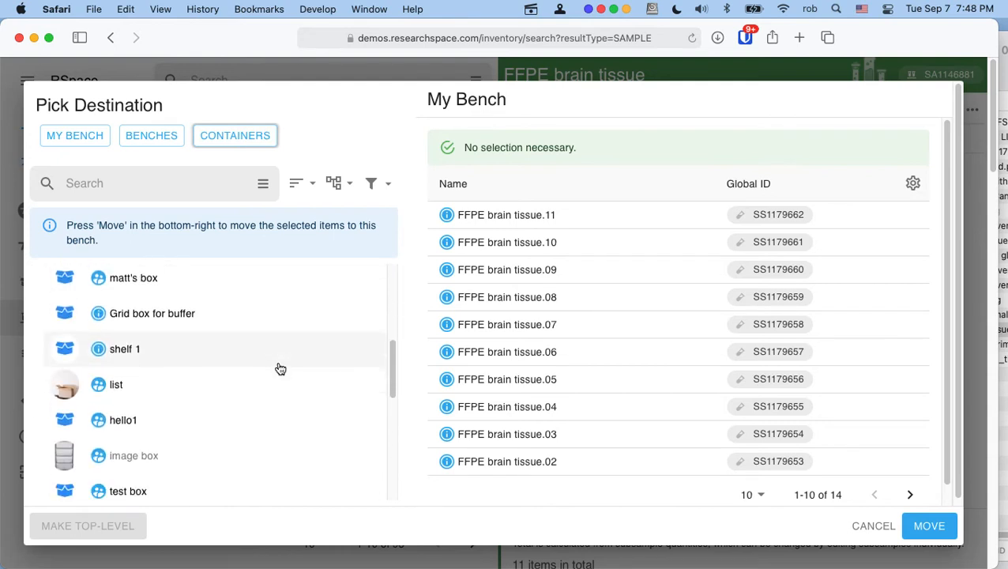
scroll(276, 366, up, 10)
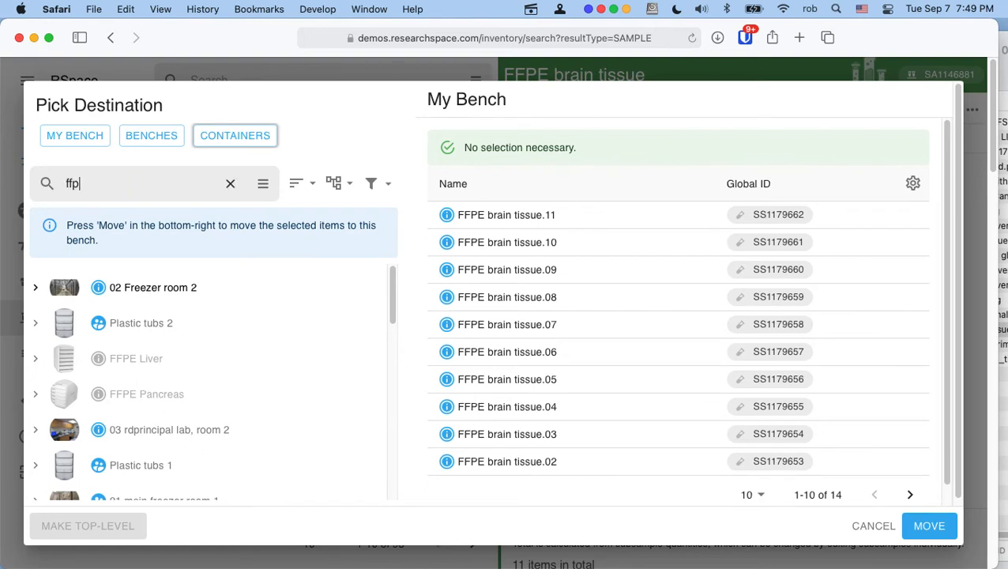
key(Return)
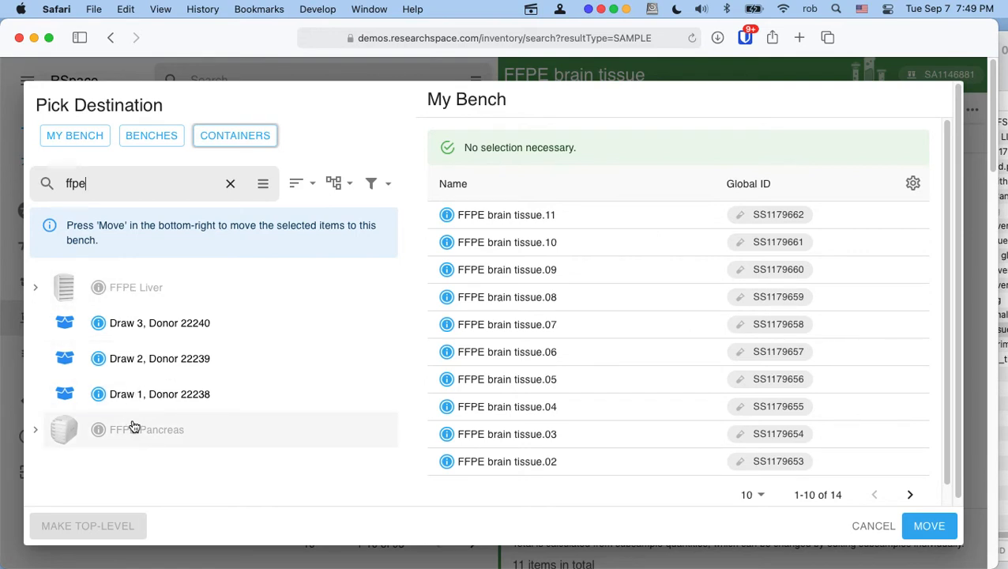
Look through the draws inside the FFPE Liver and FFPE Pancreas containers
click(37, 290)
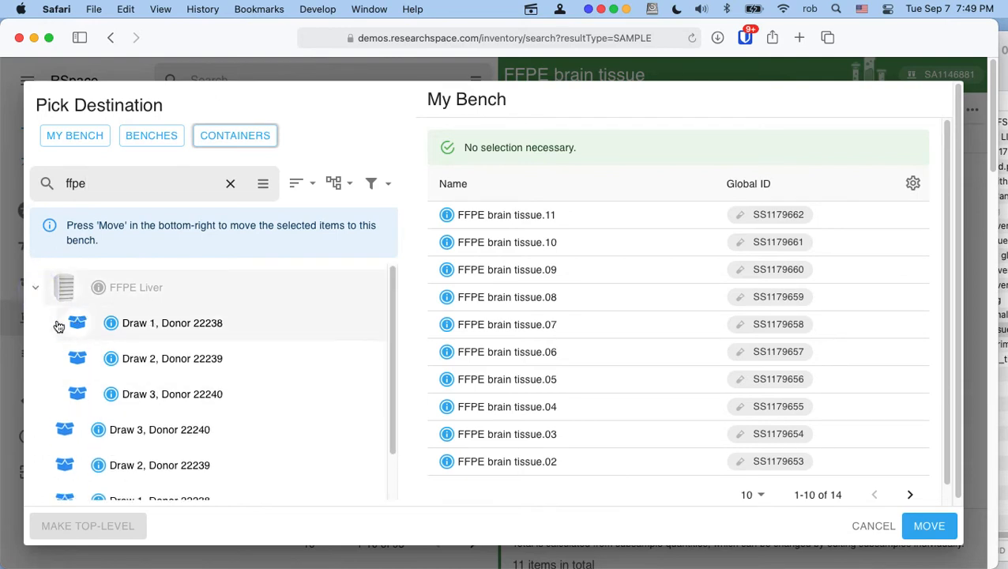
click(37, 291)
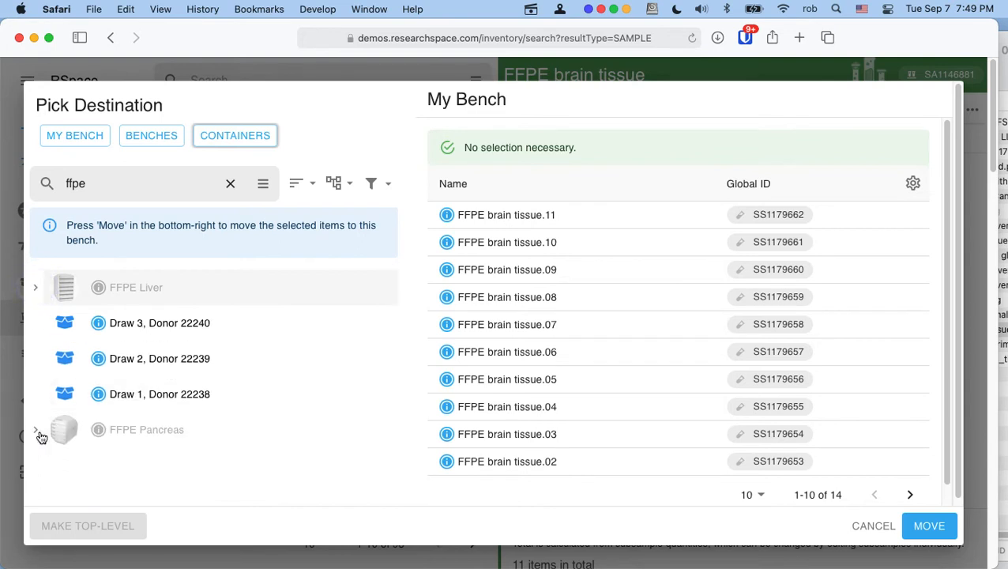
click(36, 429)
scroll(158, 403, down, 1)
scroll(158, 395, down, 2)
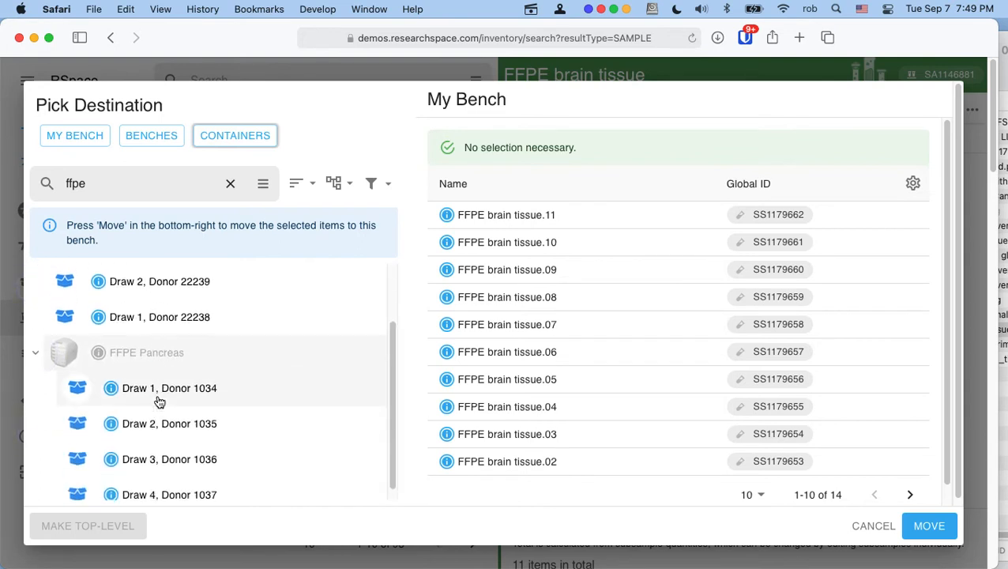
scroll(157, 406, up, 3)
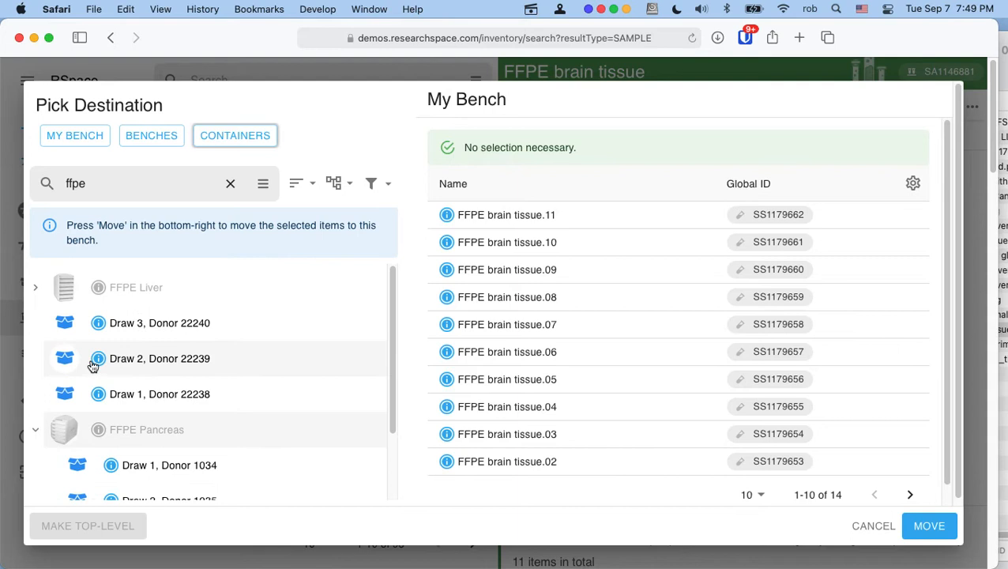
Move the selected portions into the Draw 3 container inside FFPE Liver
click(36, 289)
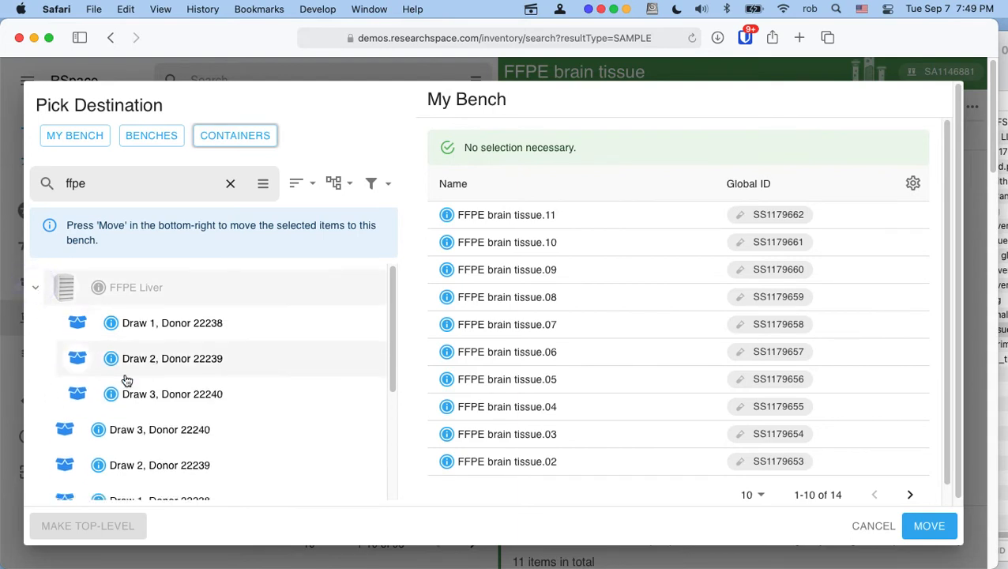
click(147, 395)
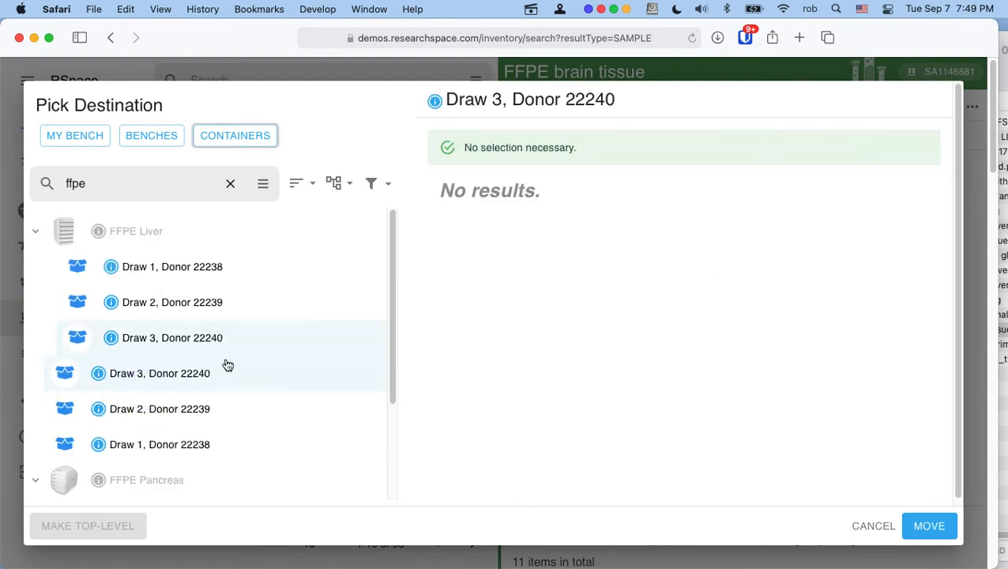
click(183, 338)
click(930, 525)
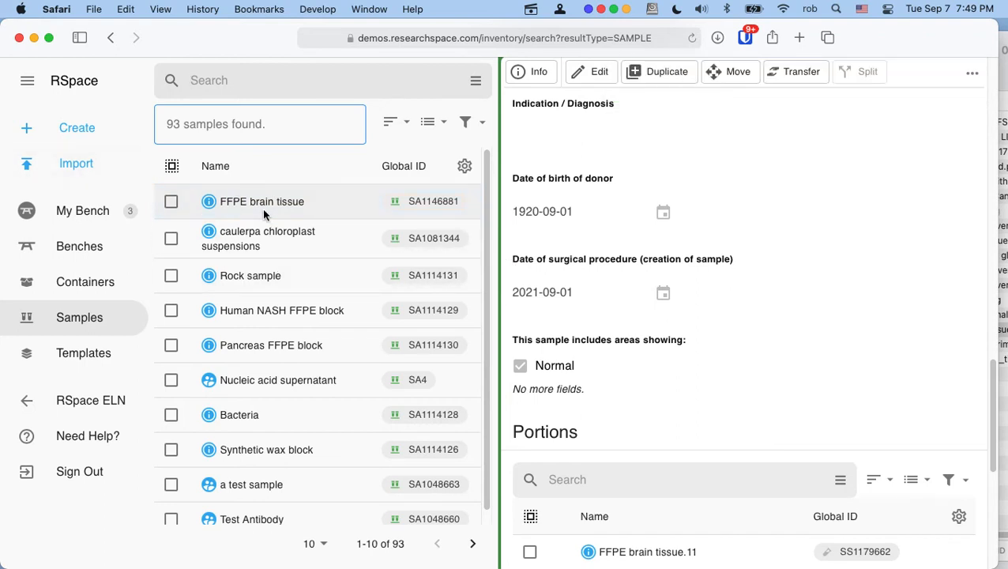
List the top-level containers sorted by last modified date, newest first
click(86, 282)
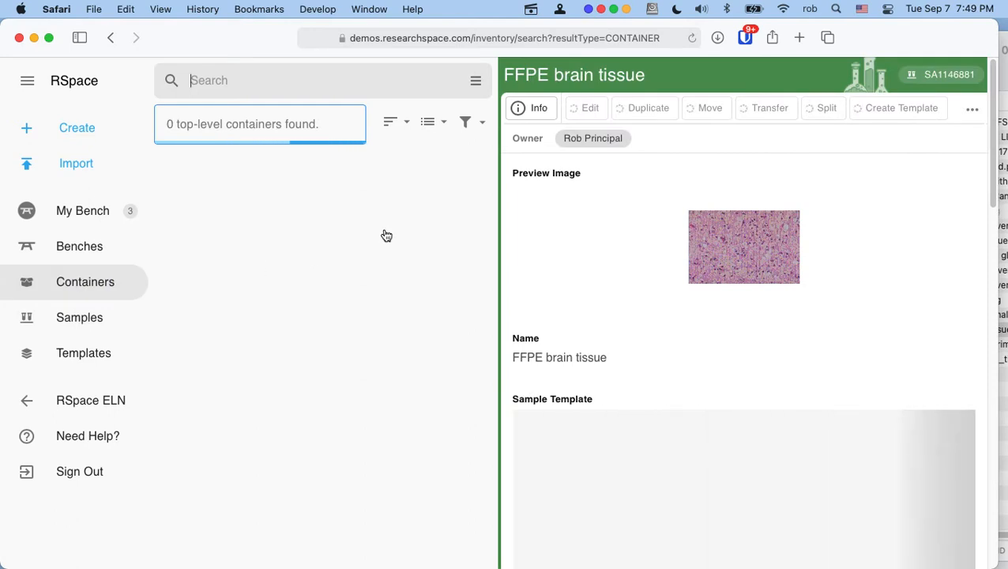
click(398, 123)
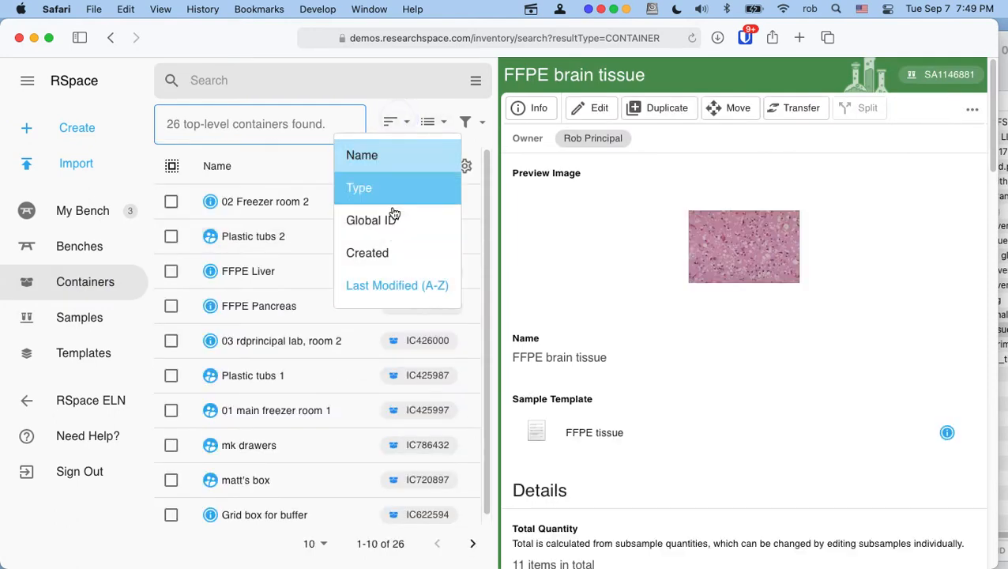
click(383, 285)
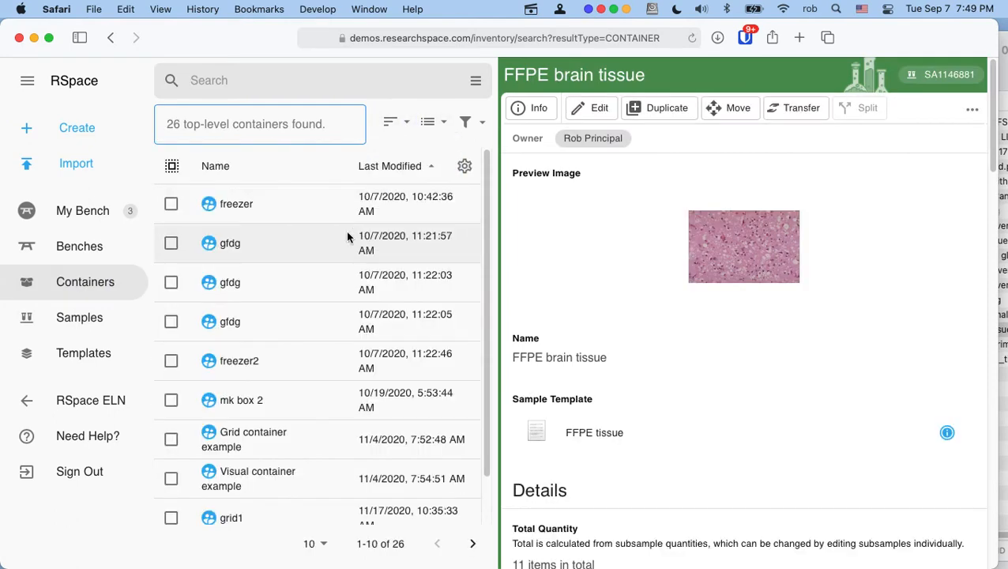
click(389, 166)
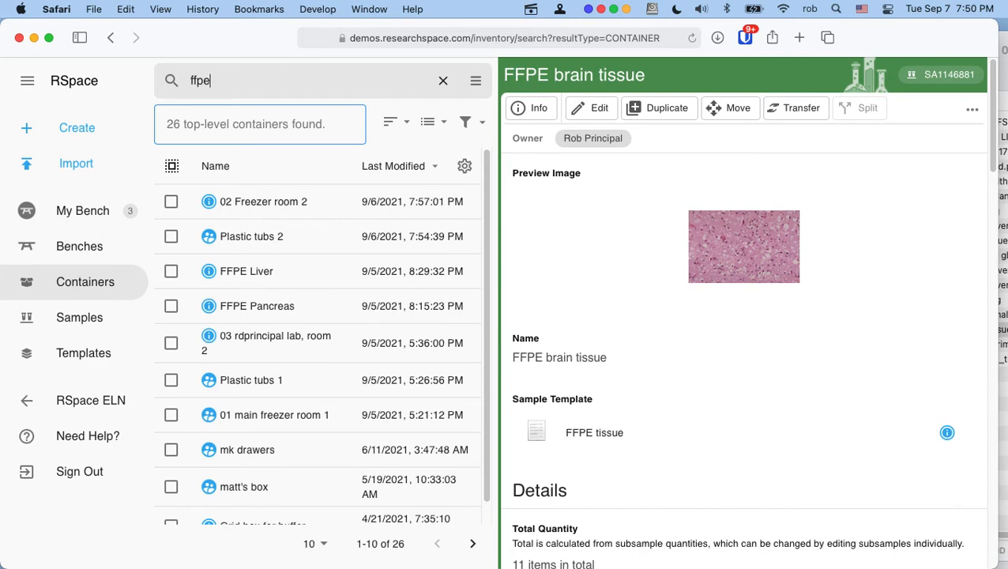
Search the inventory for "ffpe" and view the FFPE brain tissue.10 portion, returning to the container list
key(Return)
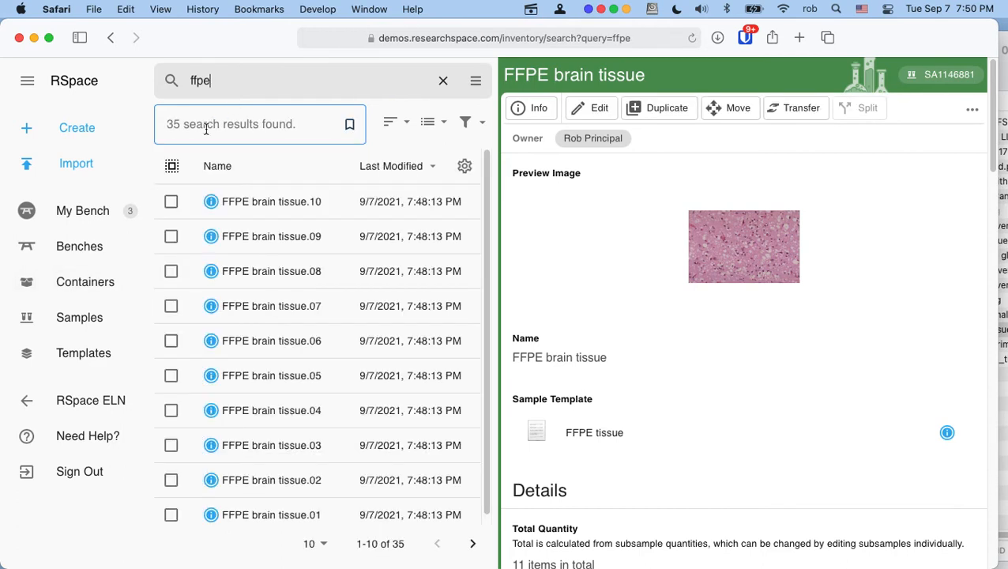
click(93, 274)
click(273, 203)
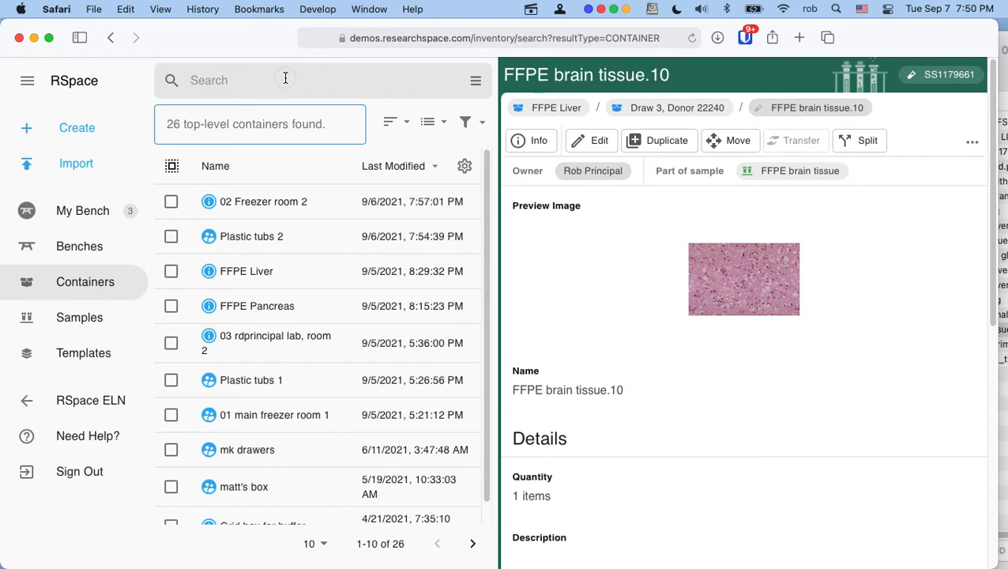
Search the inventory for "ffpe" and restrict the results to containers
text(ffpe)
key(Return)
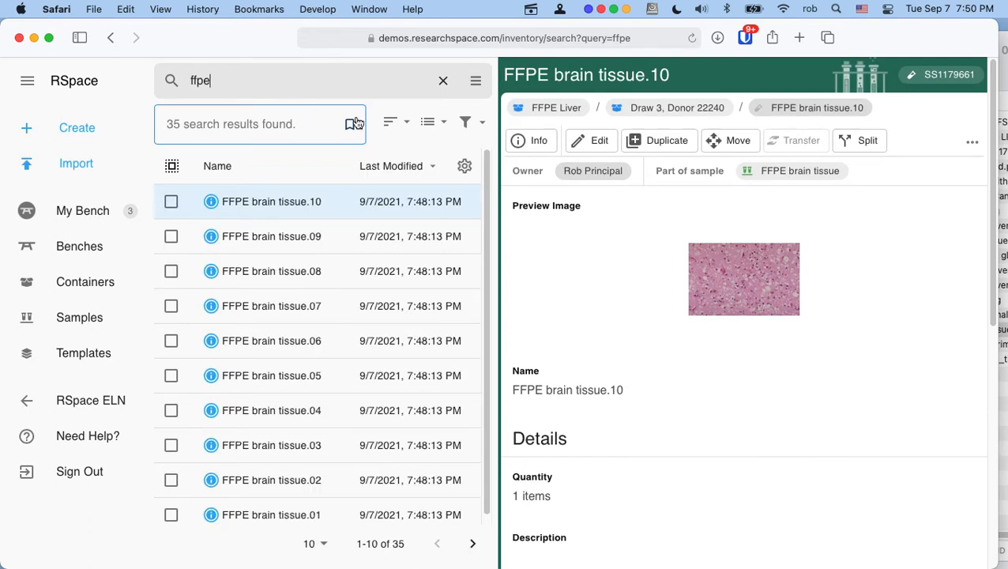
click(474, 84)
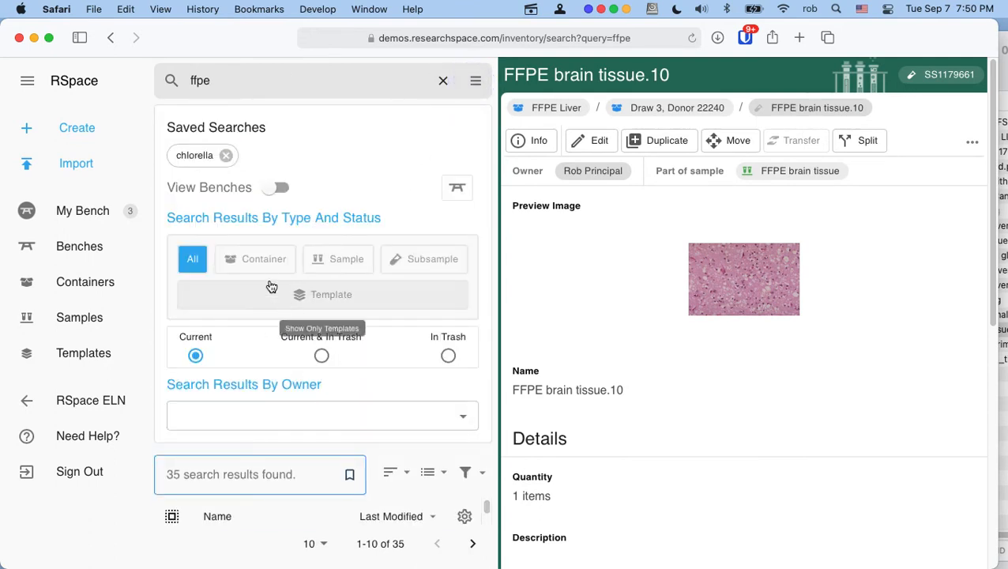
click(258, 259)
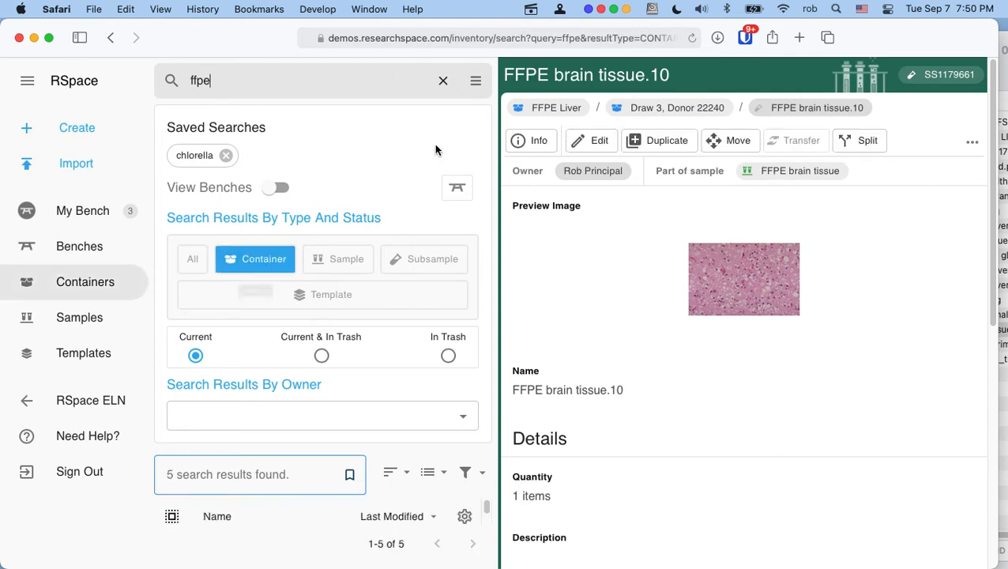
click(476, 80)
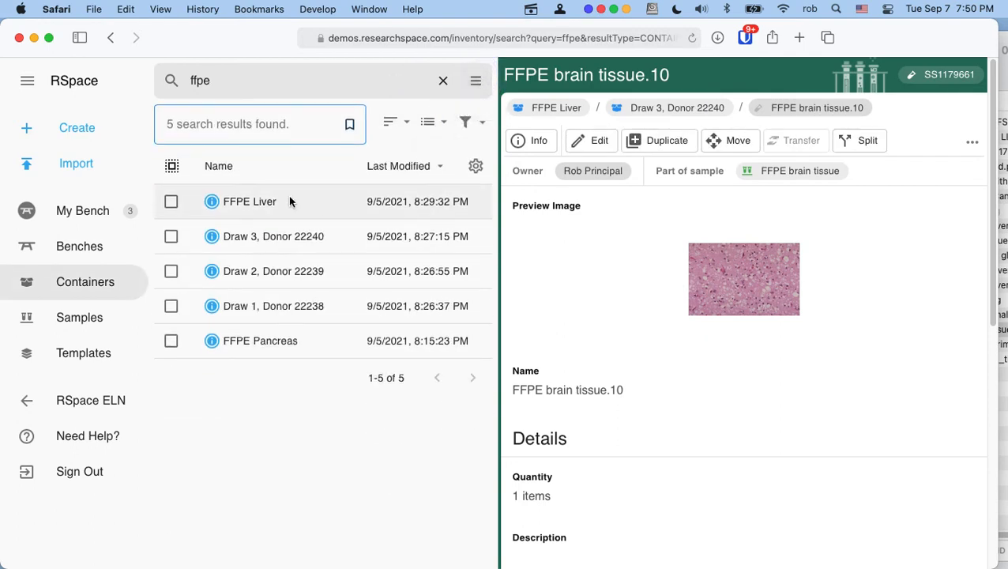
Show the search results as a tree, expand FFPE Liver and its Draw 3 container to inspect the contents, and collapse them again
click(395, 125)
click(428, 122)
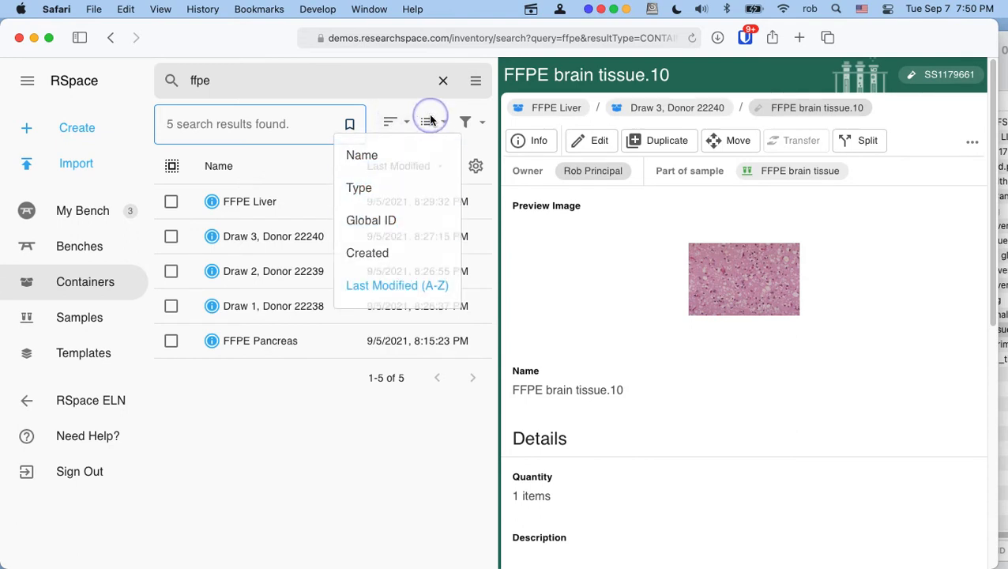
click(427, 121)
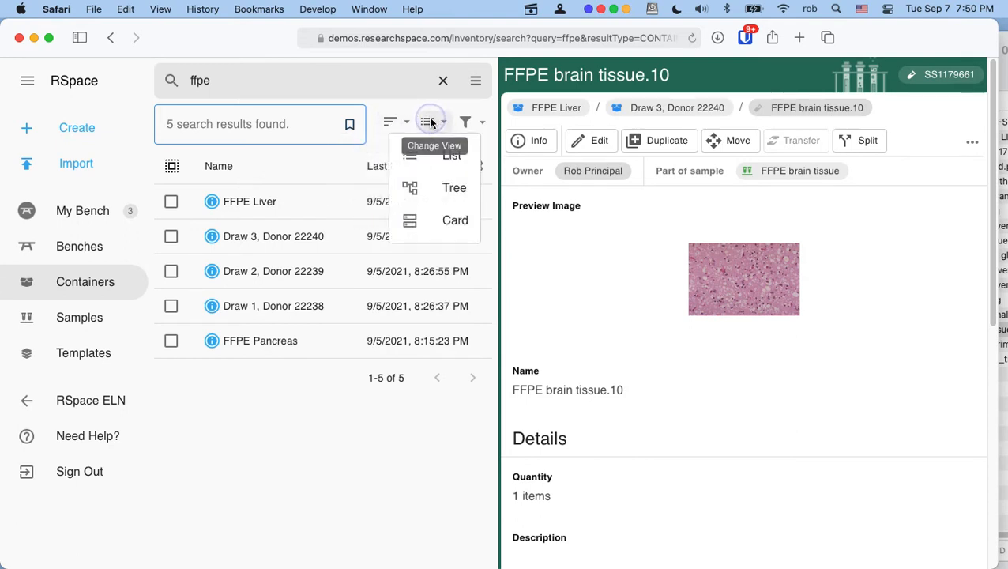
click(445, 189)
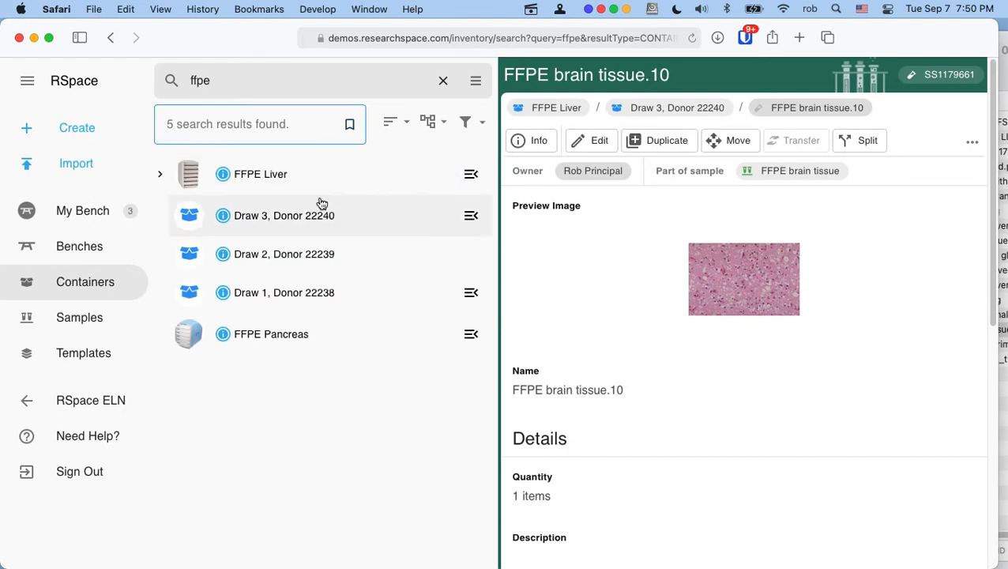
click(160, 177)
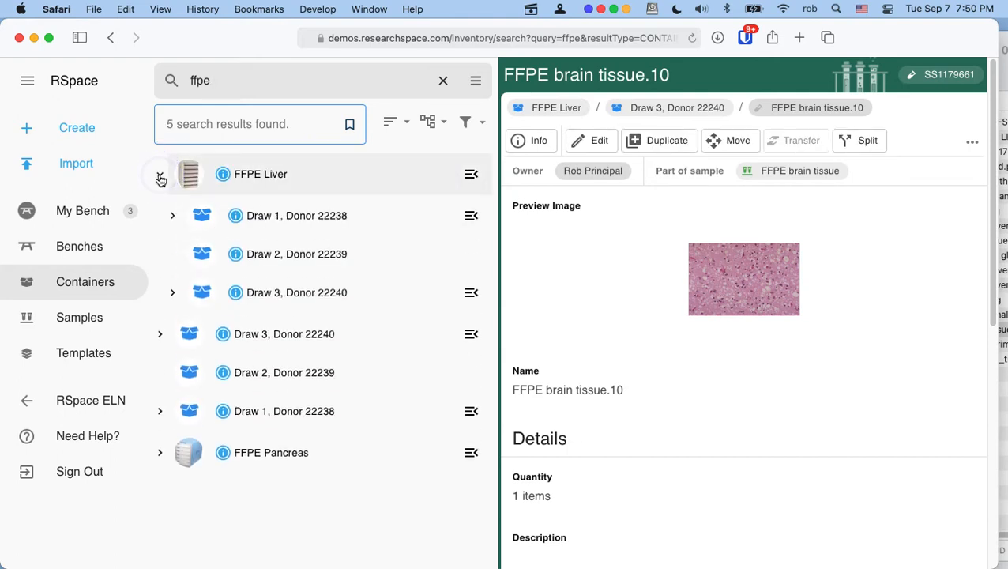
click(172, 293)
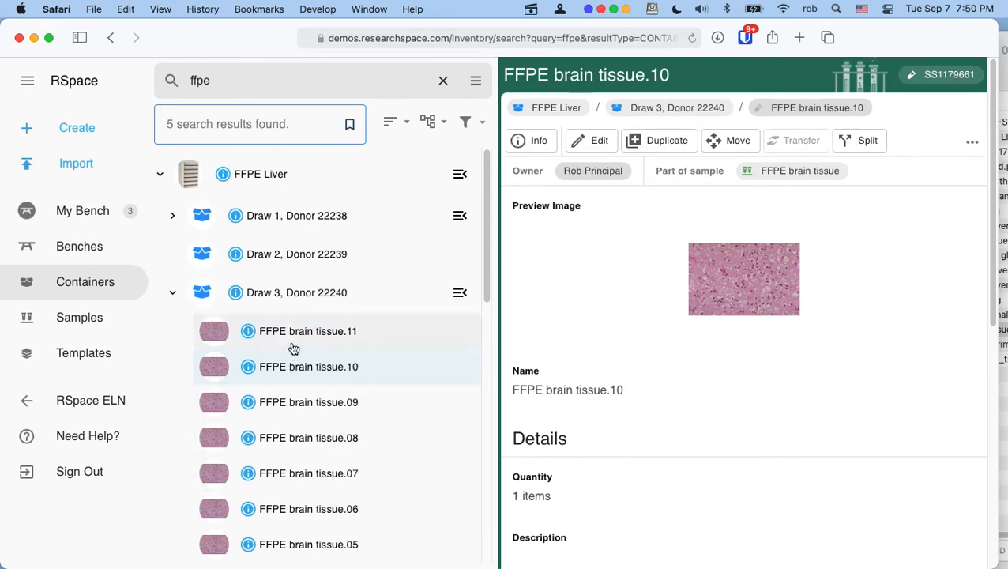
click(173, 294)
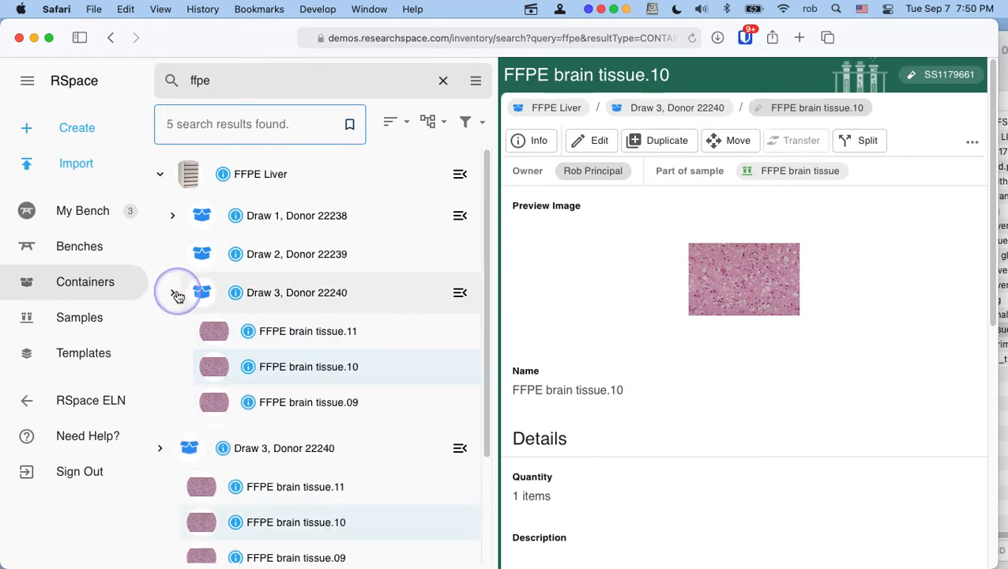
click(159, 175)
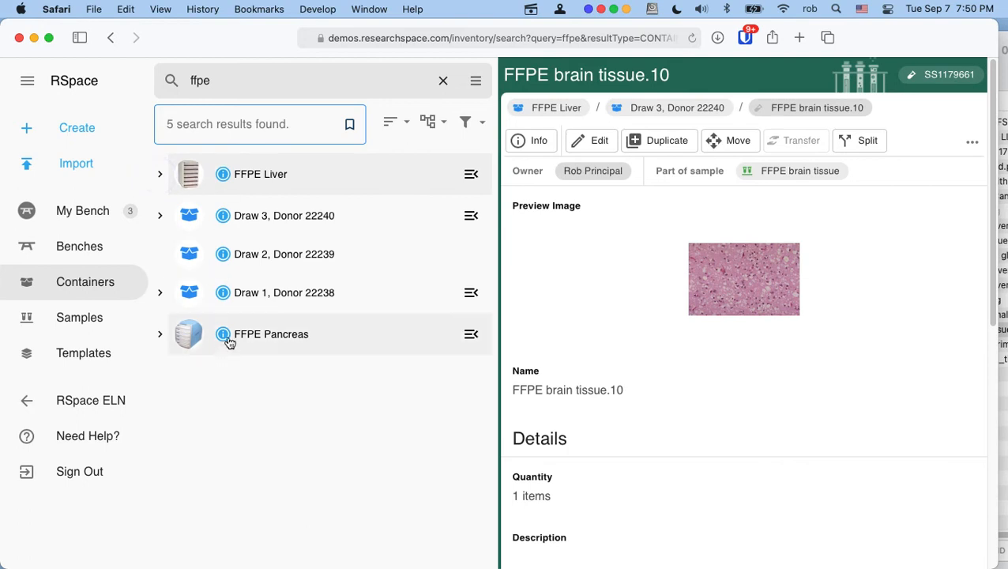
Switch the container results to the card view and look through the cards
click(392, 123)
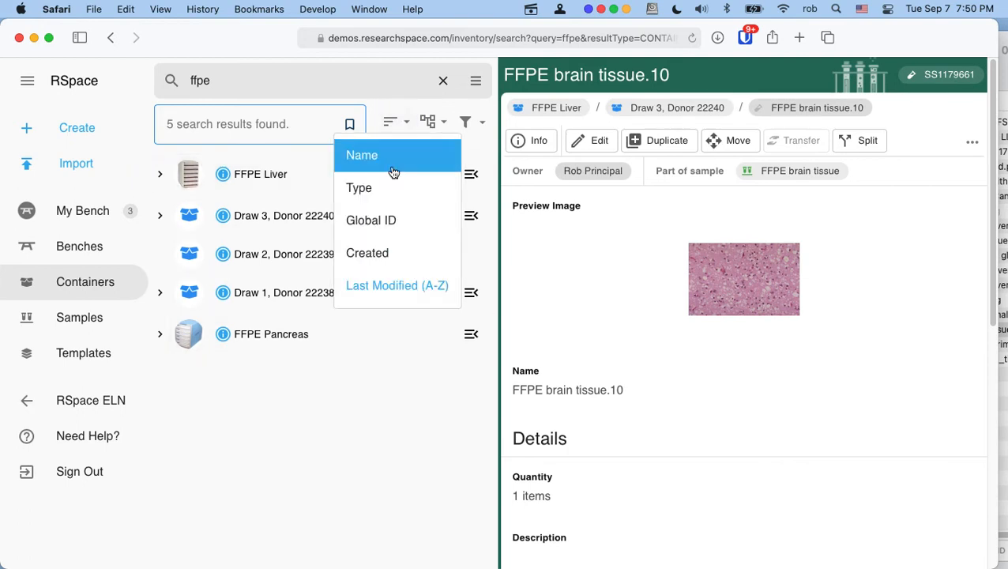
click(382, 87)
click(427, 122)
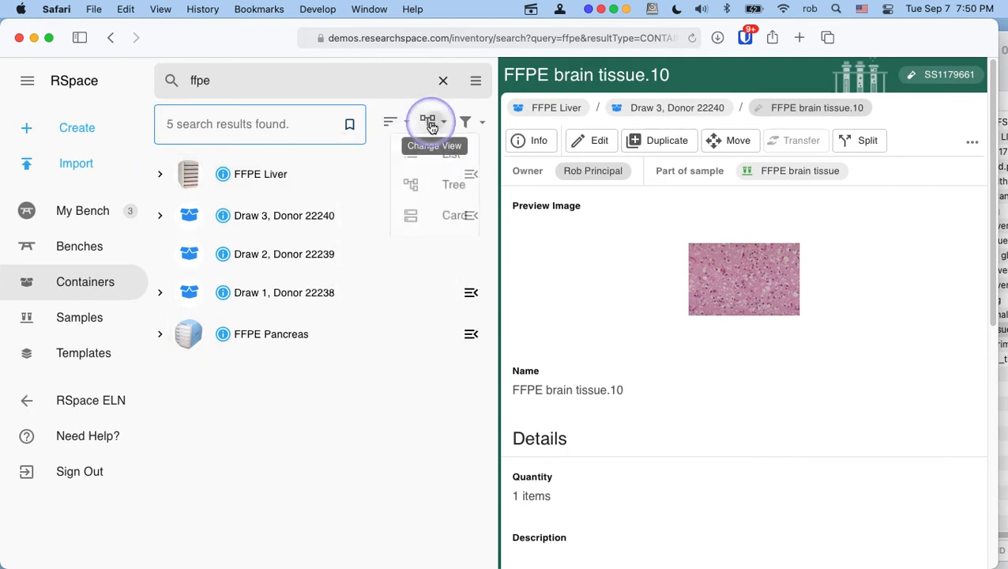
click(440, 226)
scroll(389, 357, down, 5)
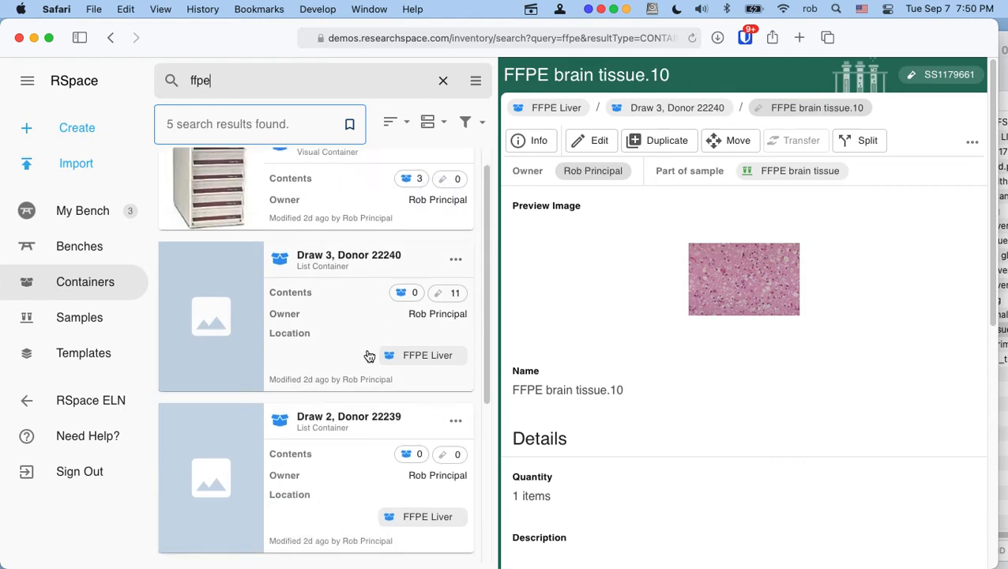
scroll(338, 352, down, 7)
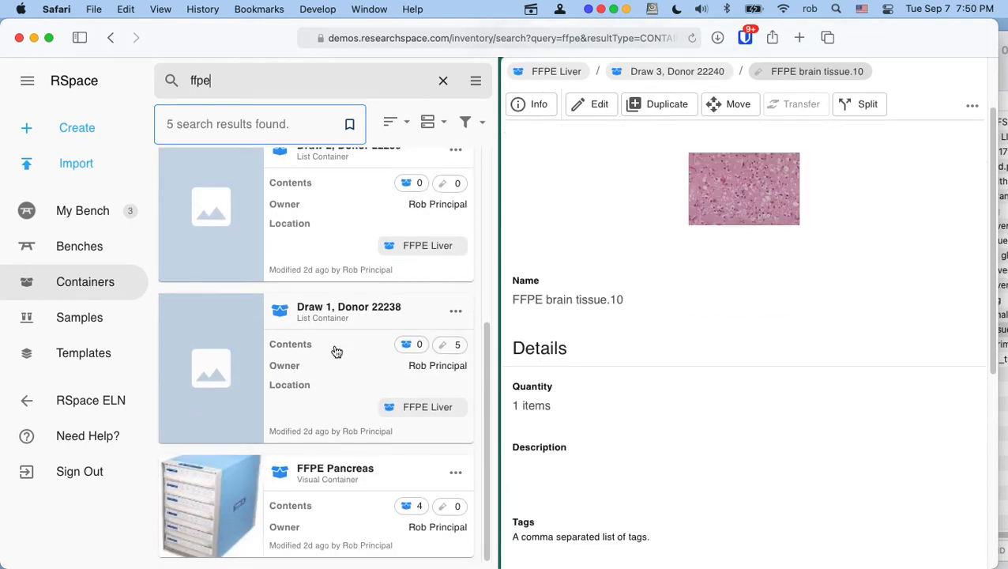
scroll(234, 410, up, 10)
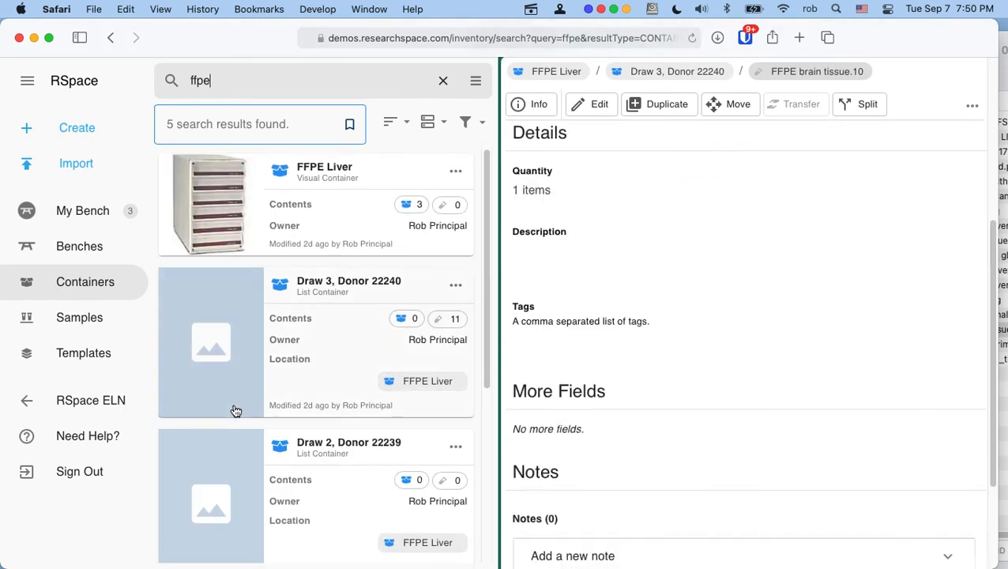
Open the record of the FFPE Liver container from its card
click(428, 122)
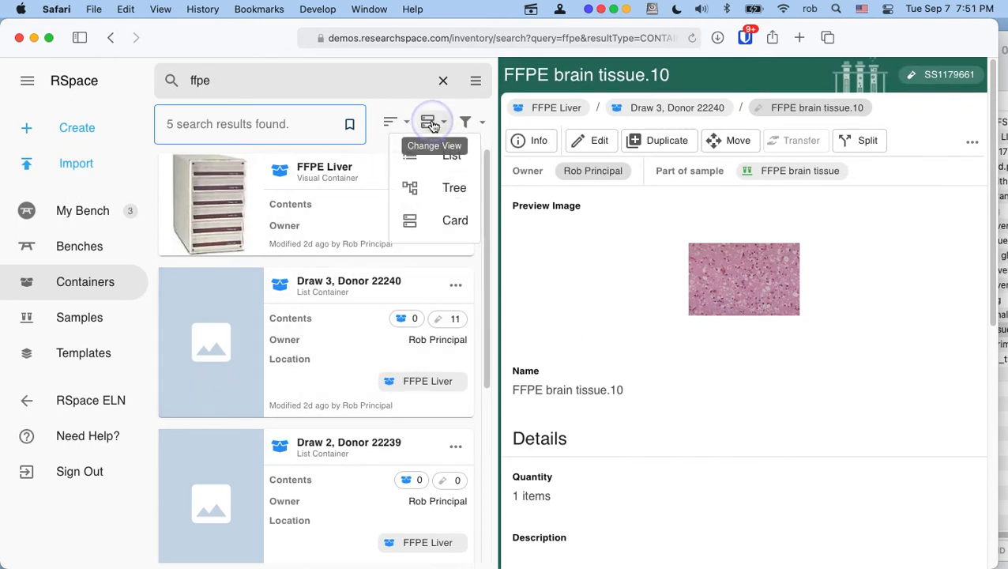
click(378, 90)
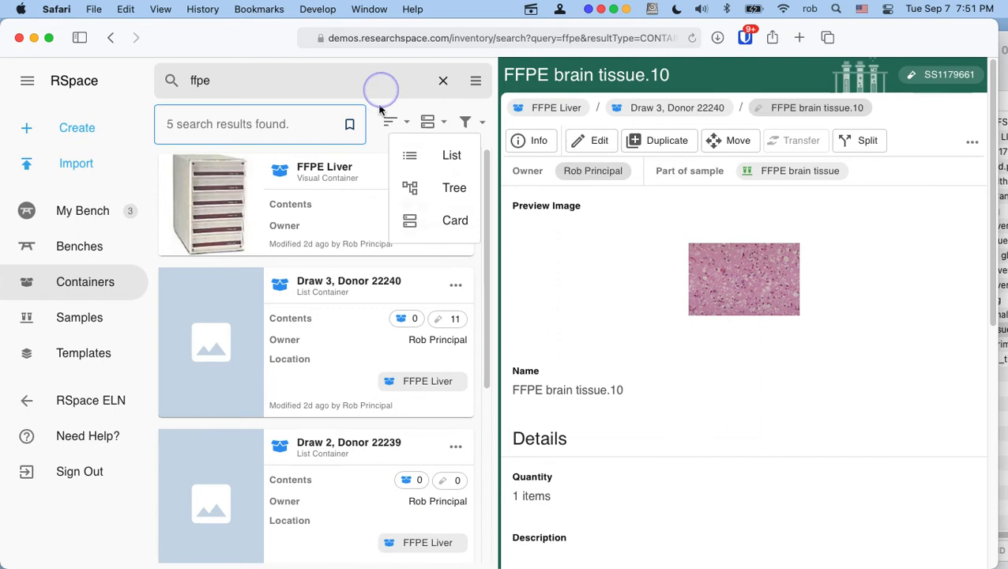
click(305, 169)
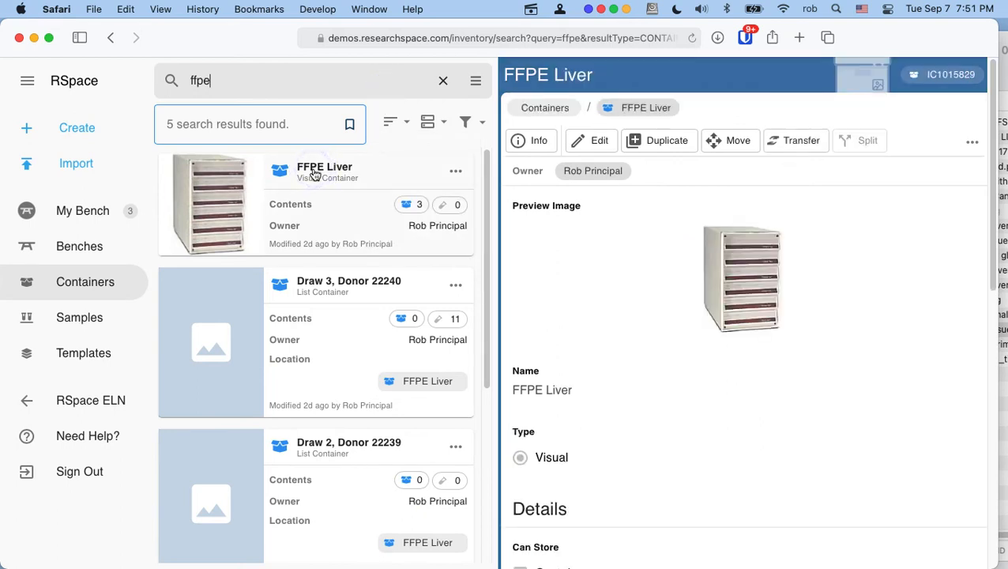
click(315, 168)
Show the results as a tree again and open the record of the Draw 3 container inside FFPE Liver
click(428, 122)
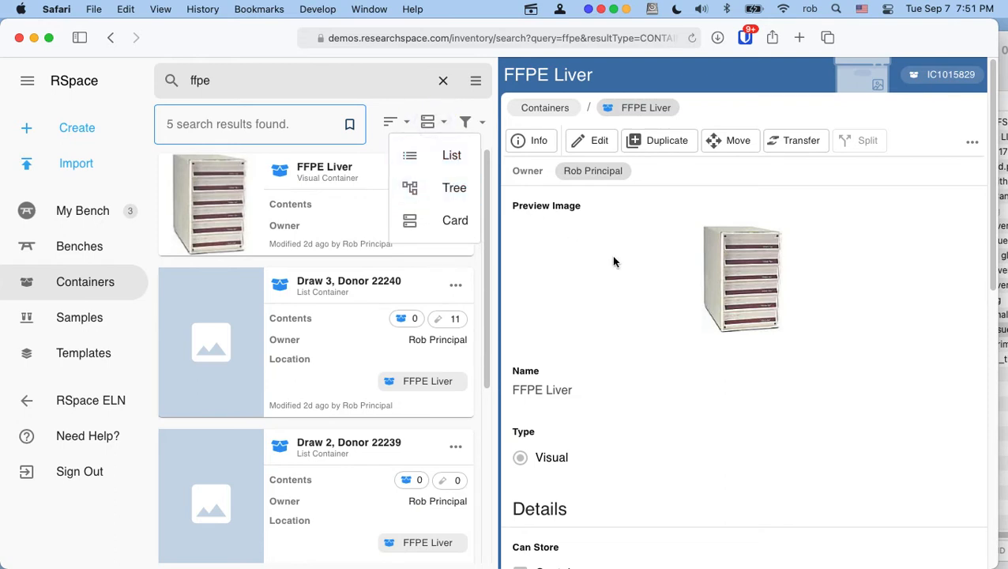
scroll(617, 263, down, 3)
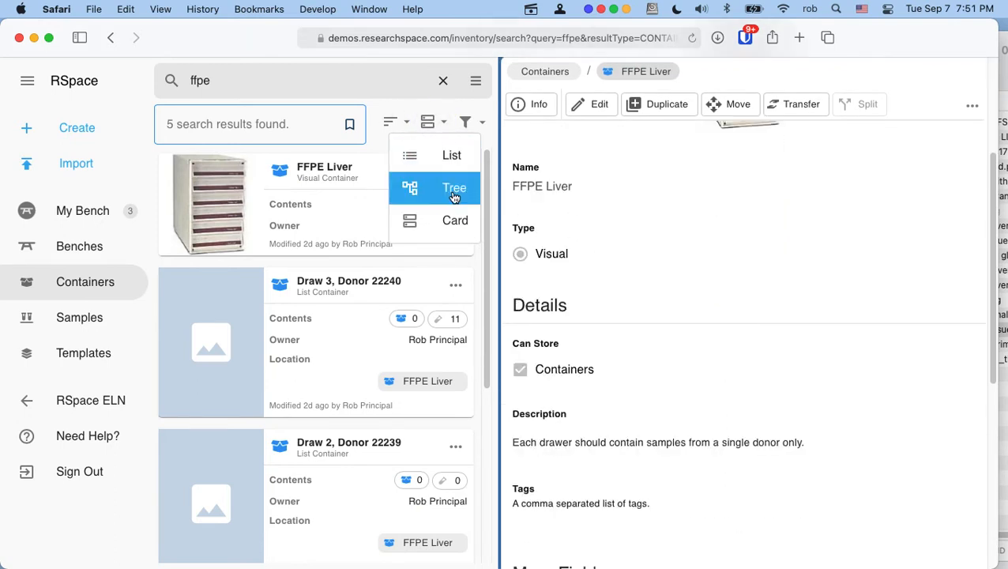
click(455, 192)
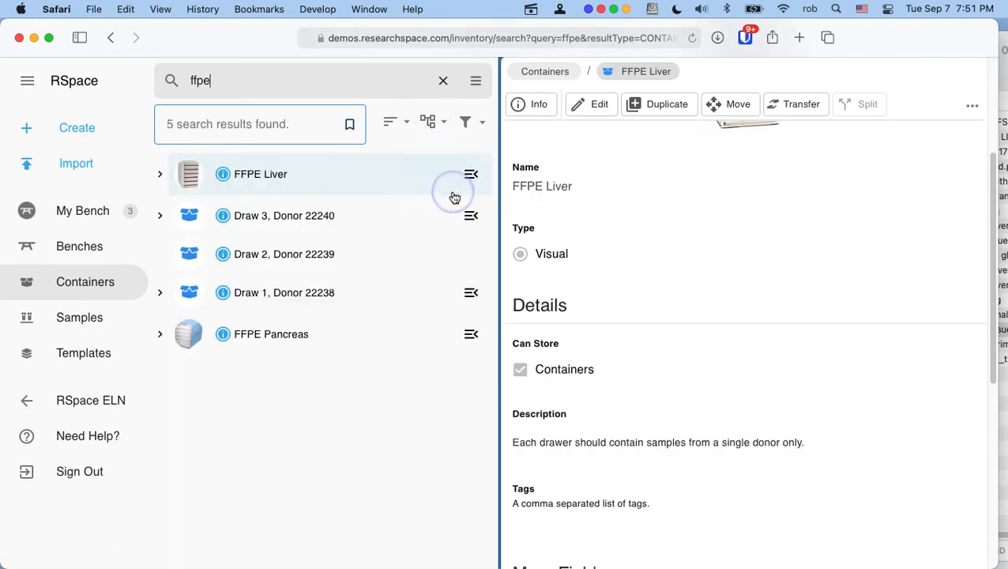
click(160, 175)
click(283, 292)
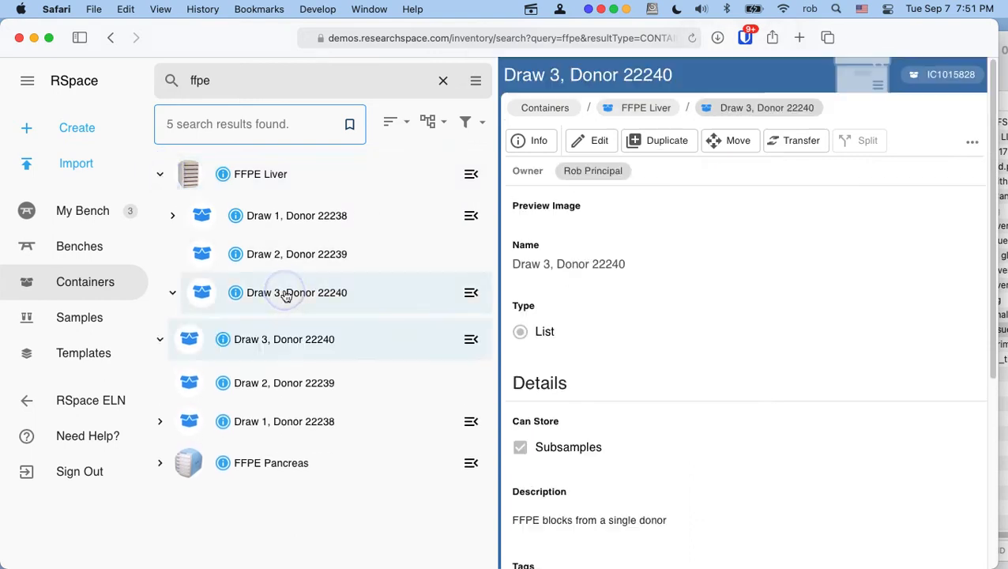
Return the container search results to the card view
click(391, 121)
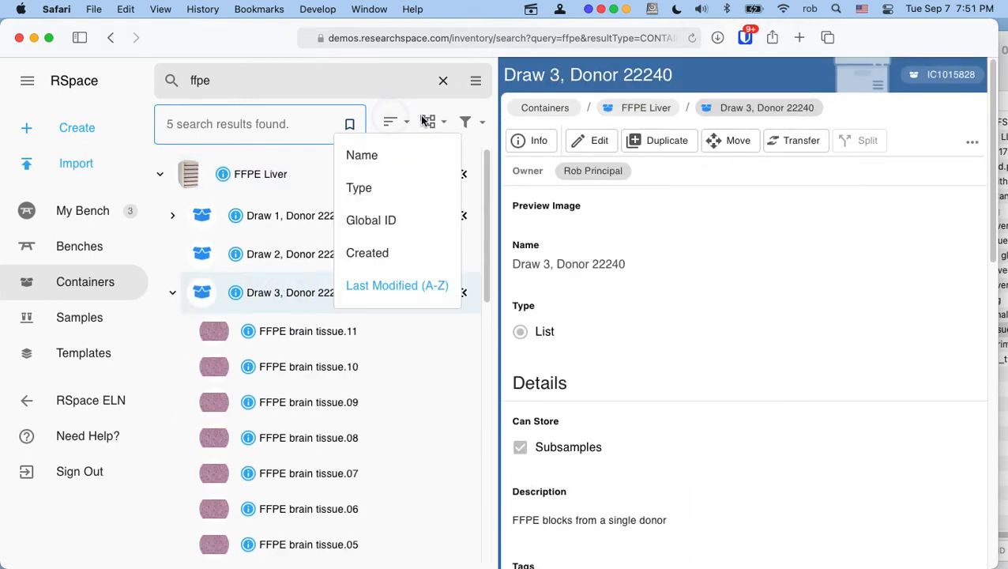
click(426, 120)
click(426, 120)
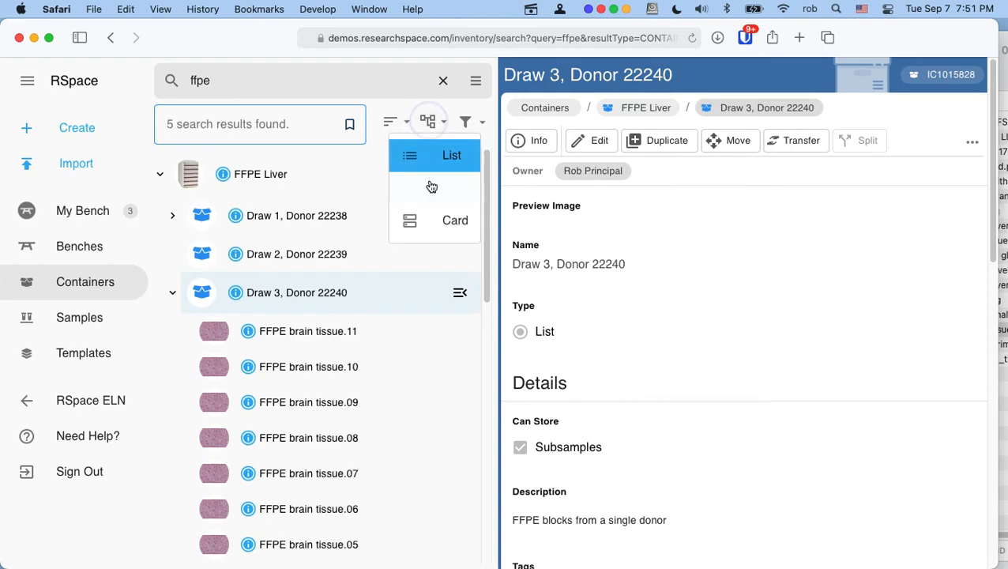
click(430, 223)
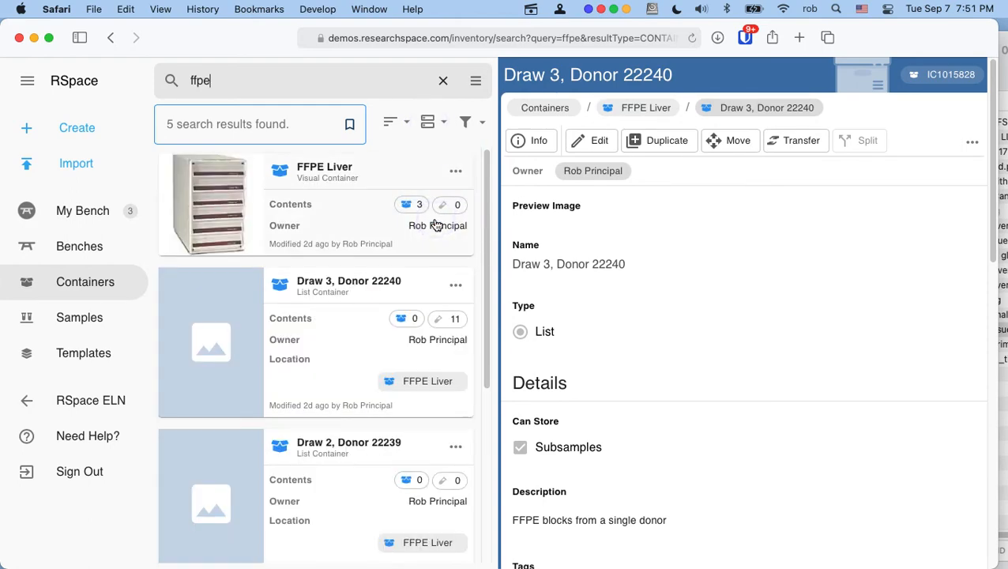
Display the Locations and Content section of the Draw 3 container as cards and browse its FFPE brain tissue subsamples
scroll(419, 277, down, 5)
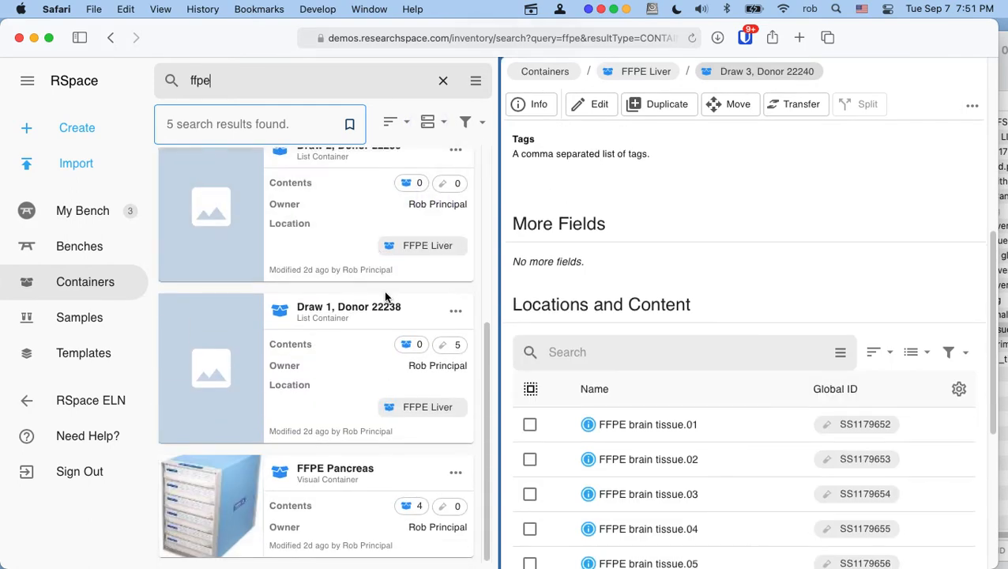
scroll(736, 344, down, 3)
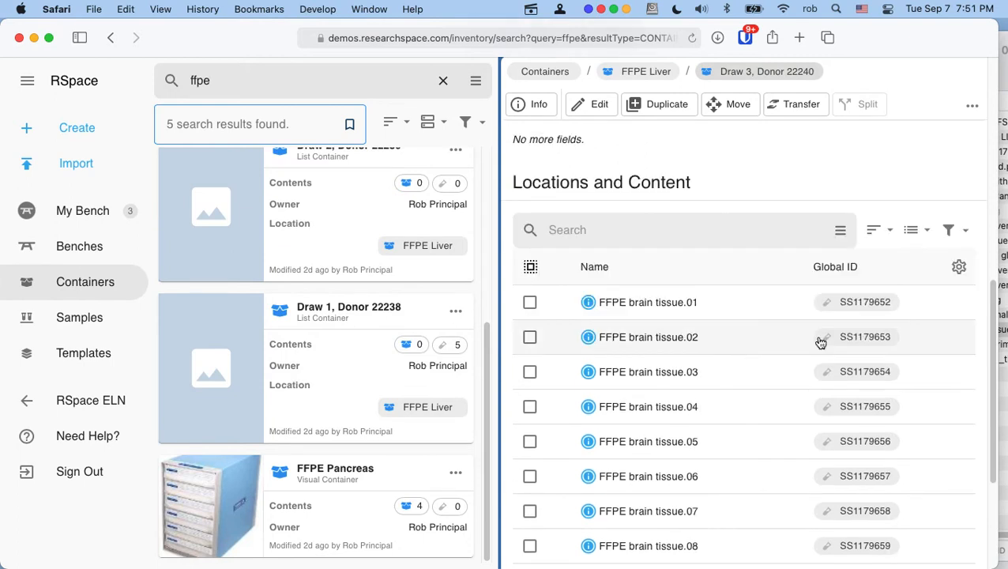
click(968, 231)
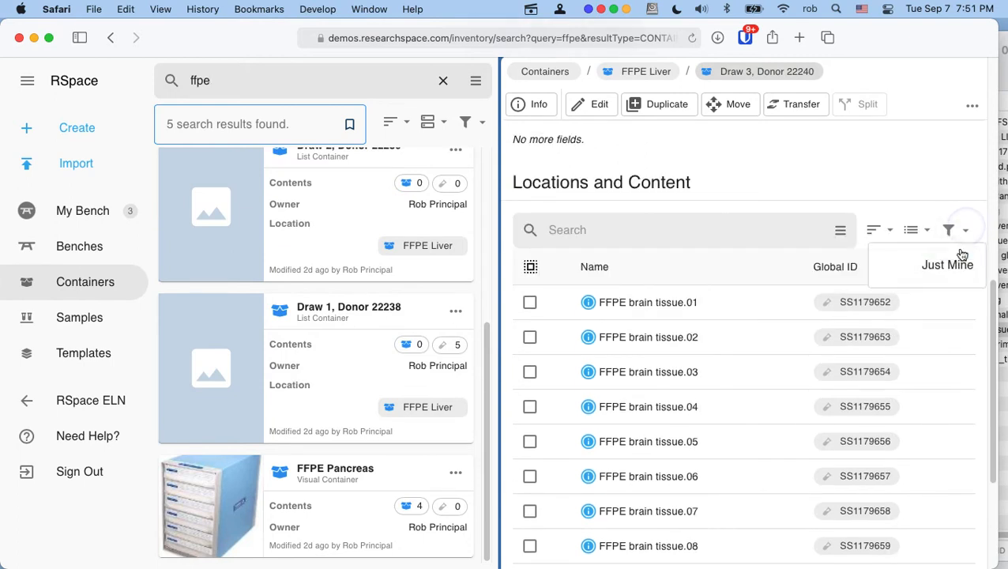
click(917, 229)
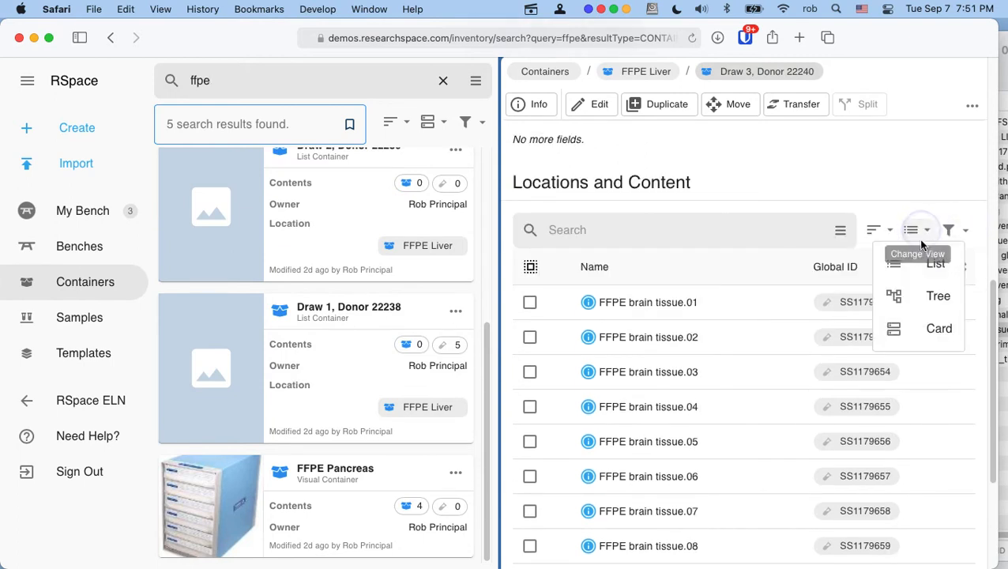
click(932, 329)
scroll(695, 351, down, 5)
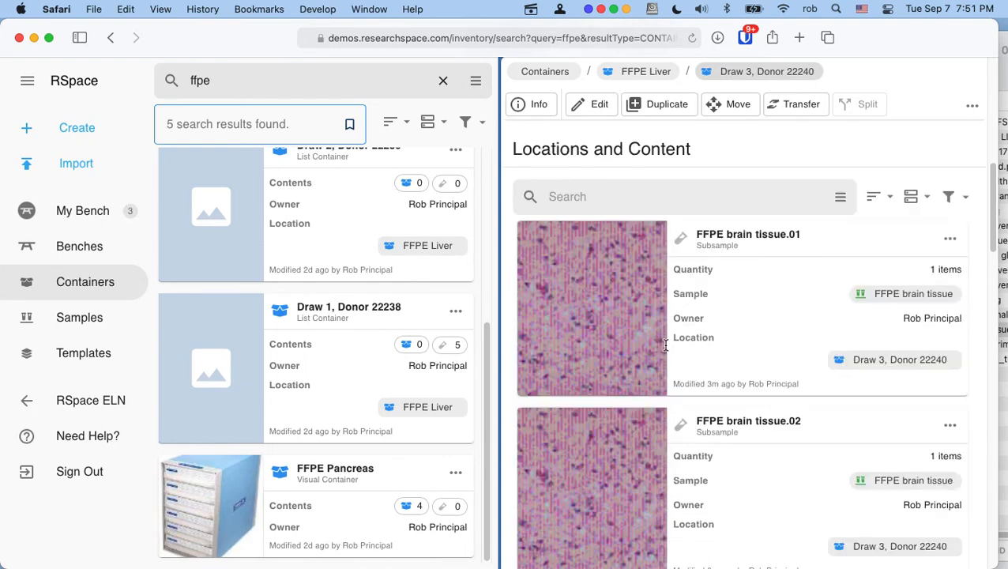
scroll(665, 345, down, 8)
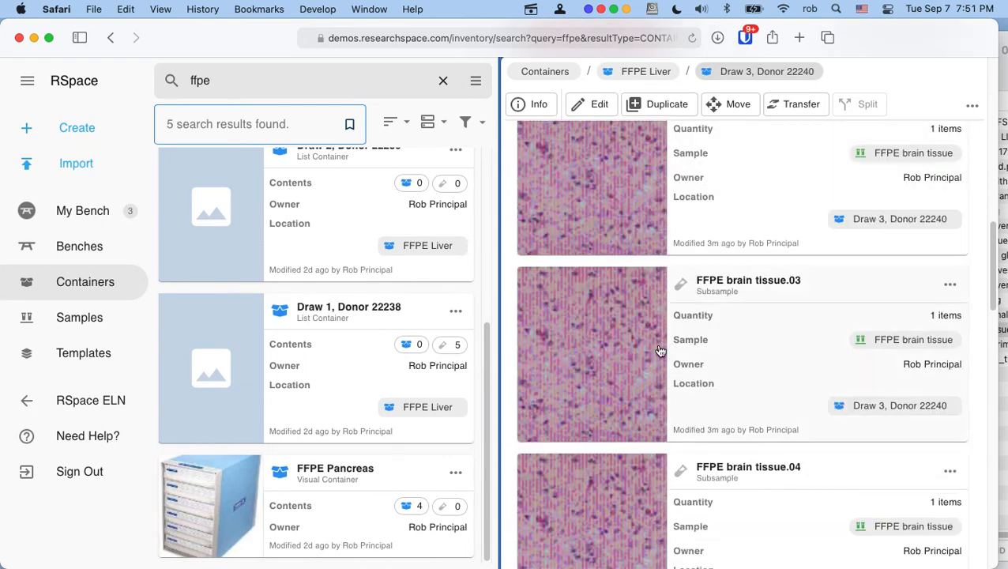
scroll(659, 350, down, 12)
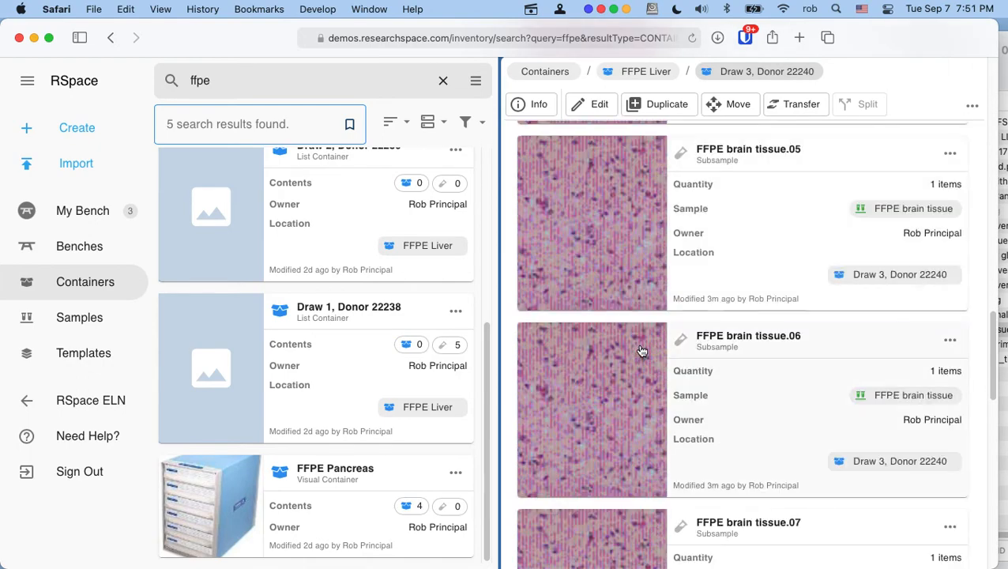
scroll(640, 351, down, 16)
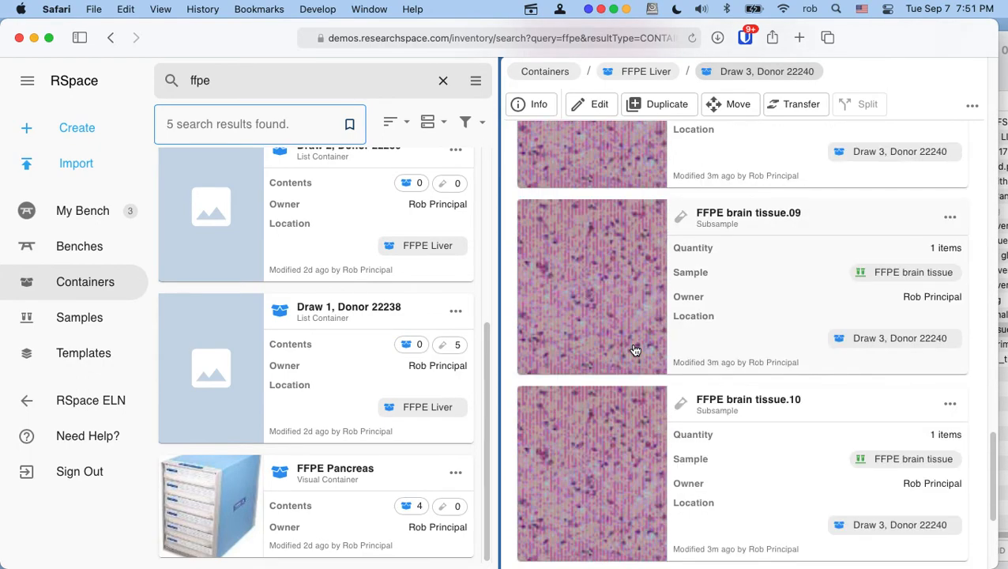
scroll(635, 350, down, 6)
scroll(635, 351, up, 20)
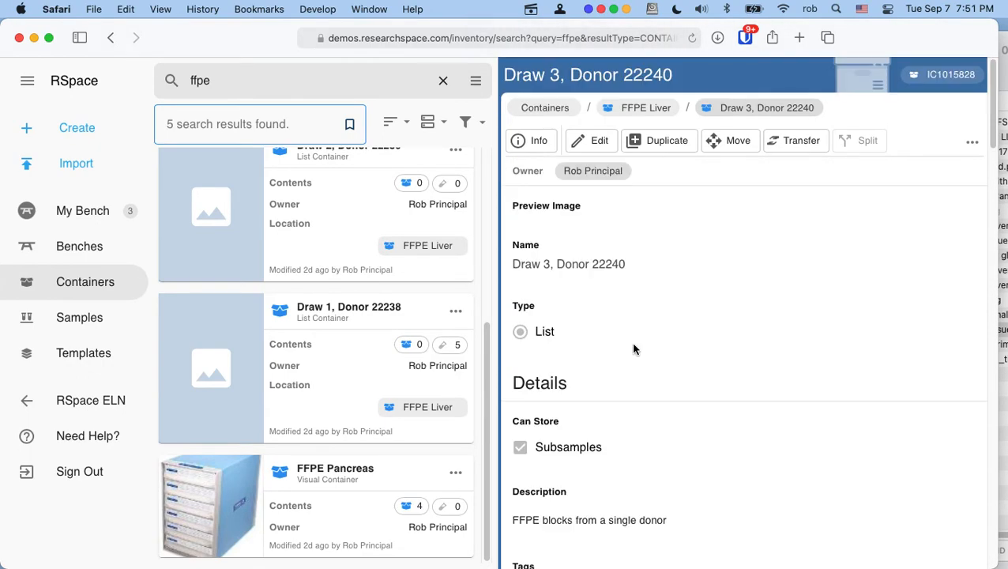
Look through the Draw 3 container's brain tissue subsamples and go up to its parent container, FFPE Liver
scroll(635, 350, down, 11)
scroll(714, 353, down, 20)
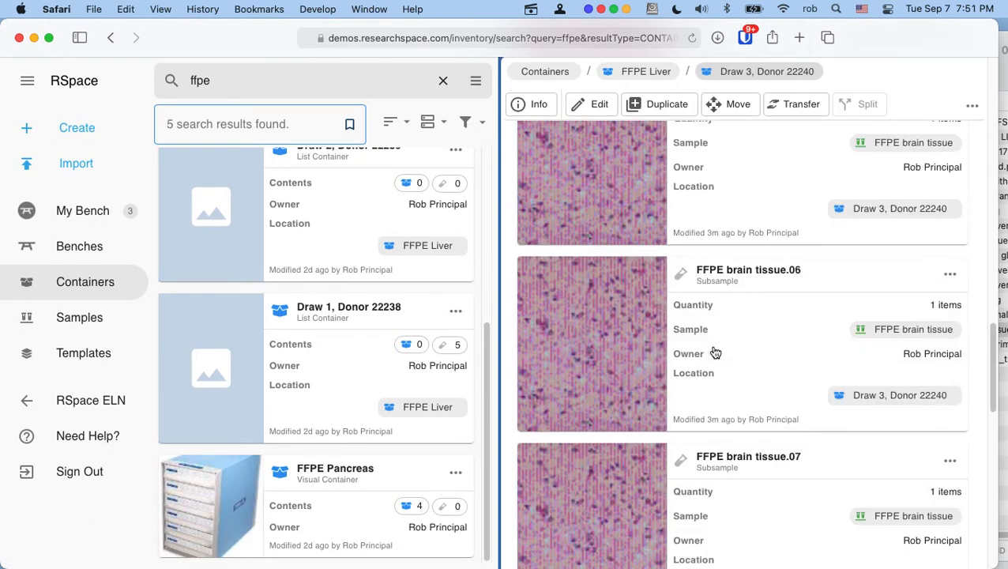
scroll(715, 353, up, 20)
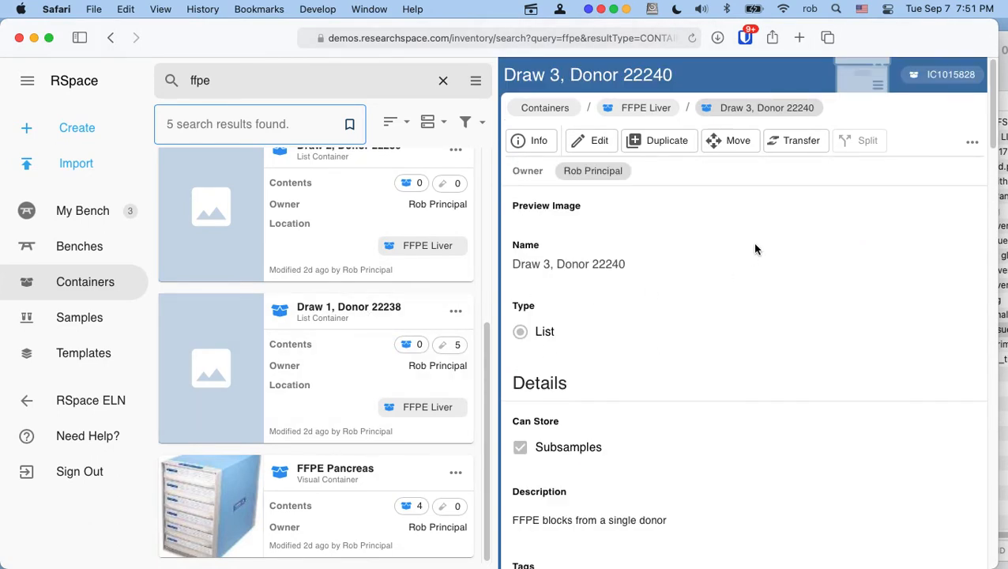
click(656, 108)
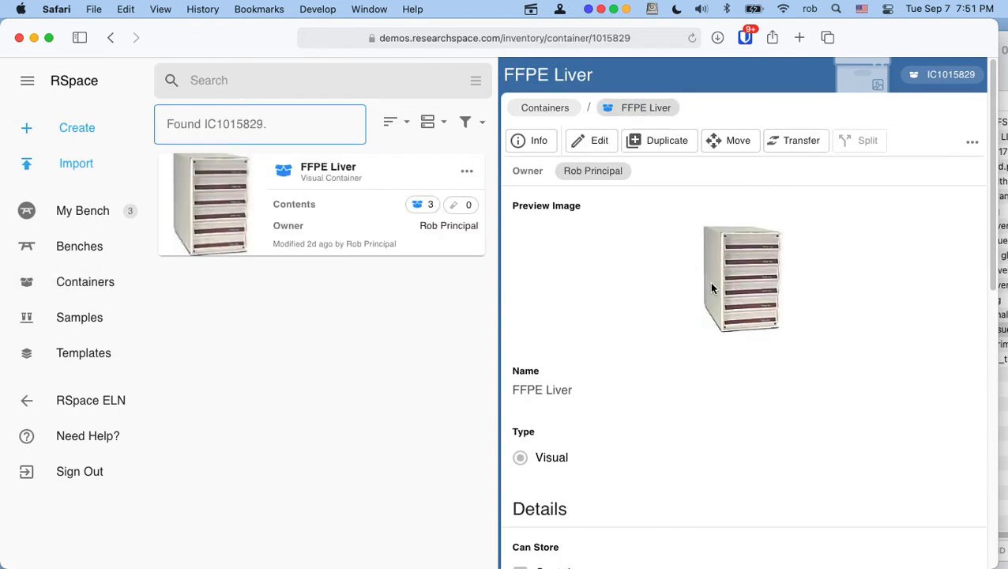
Open the Draw 1 container from the first location marked on the FFPE Liver container's image
scroll(619, 329, down, 10)
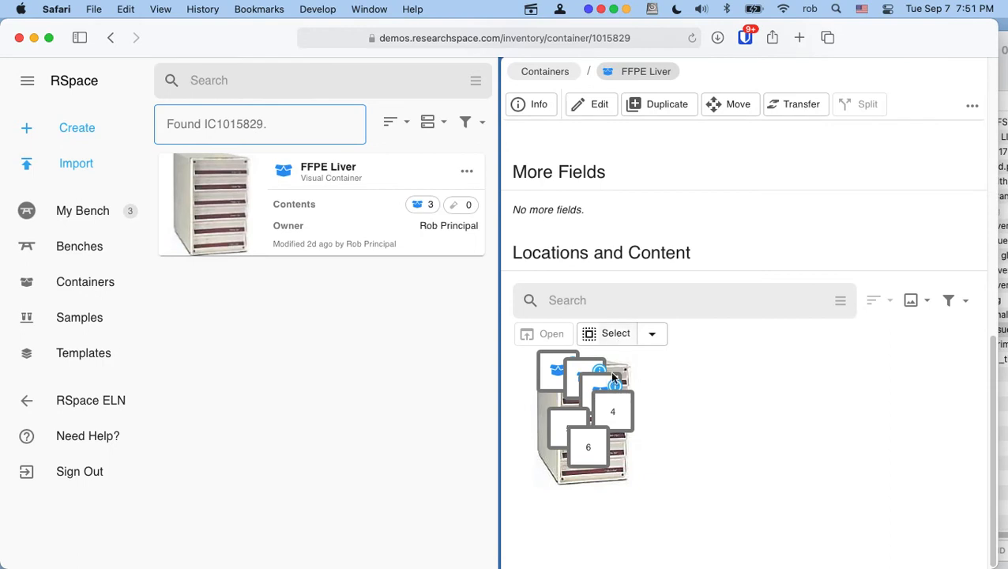
click(561, 378)
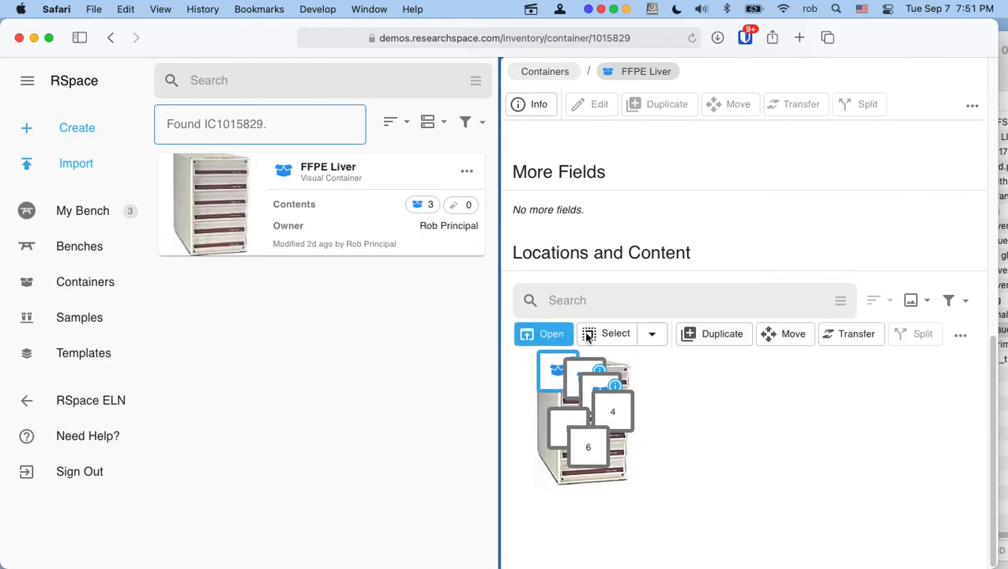
click(553, 336)
Display the Locations and Content section of the Draw 1 container as cards
scroll(695, 272, down, 10)
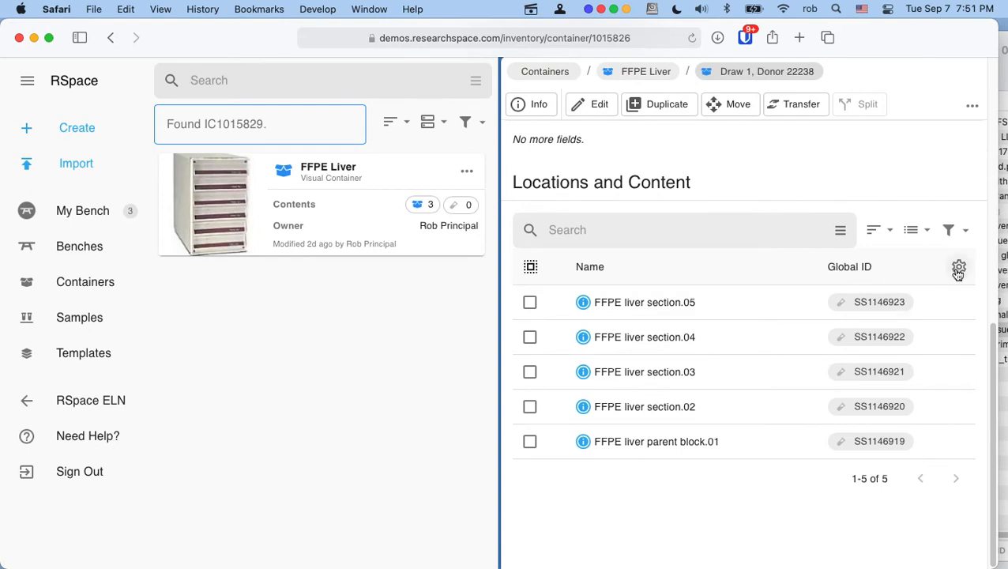
click(916, 236)
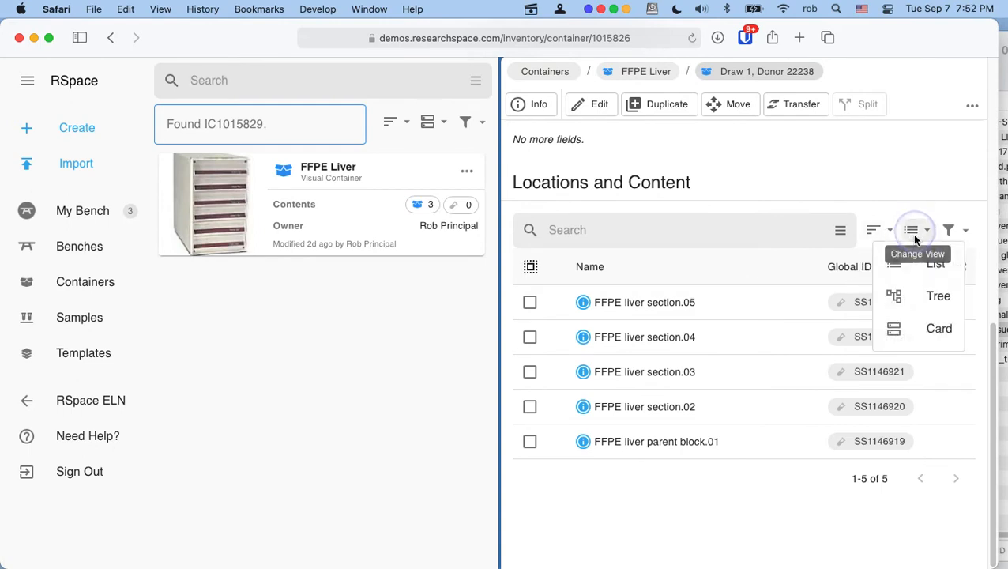
click(935, 327)
Examine the FFPE liver section and parent block subsample cards in the Draw 1 container, along with the container's own details
scroll(758, 301, down, 10)
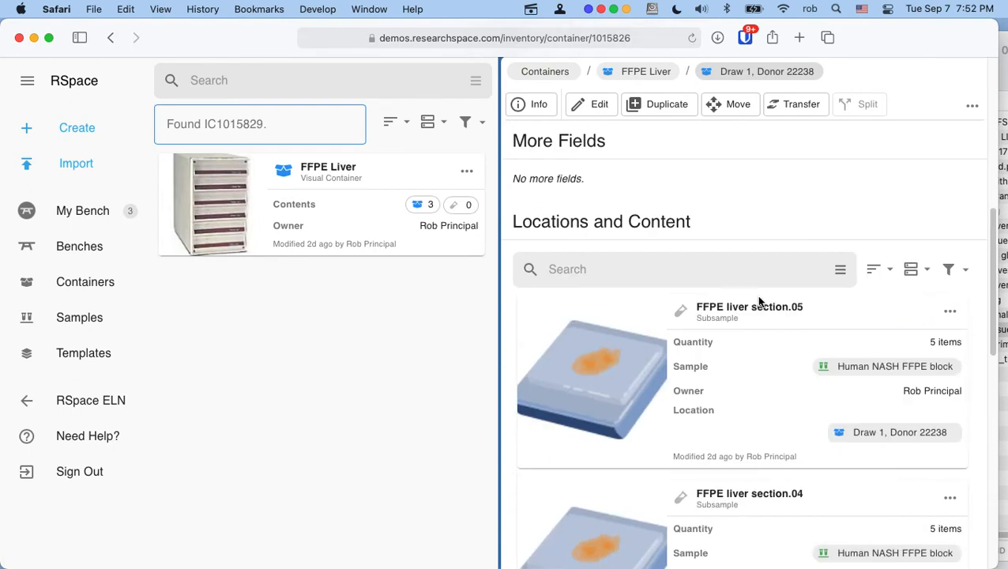
scroll(755, 303, down, 5)
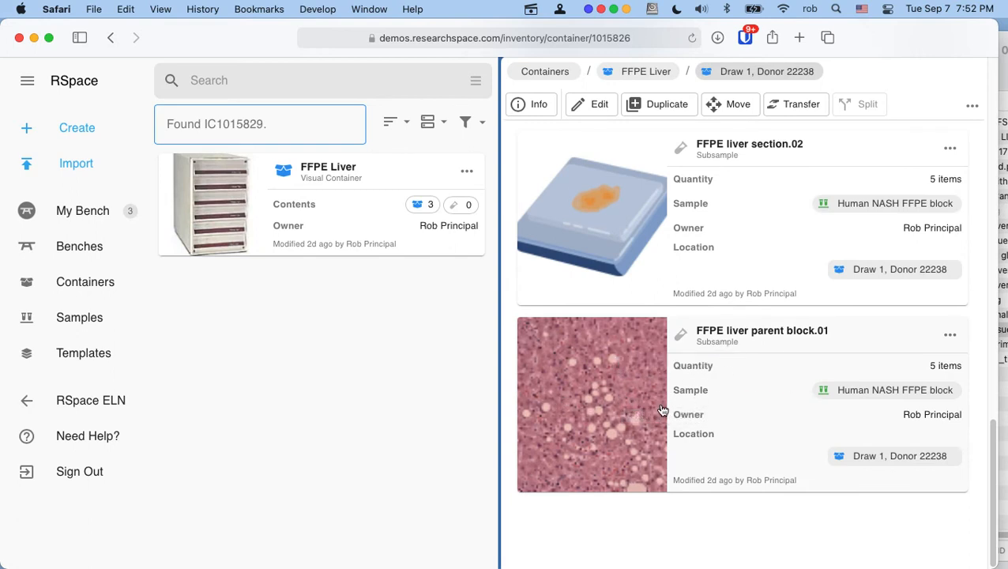
scroll(675, 395, up, 5)
scroll(726, 393, up, 15)
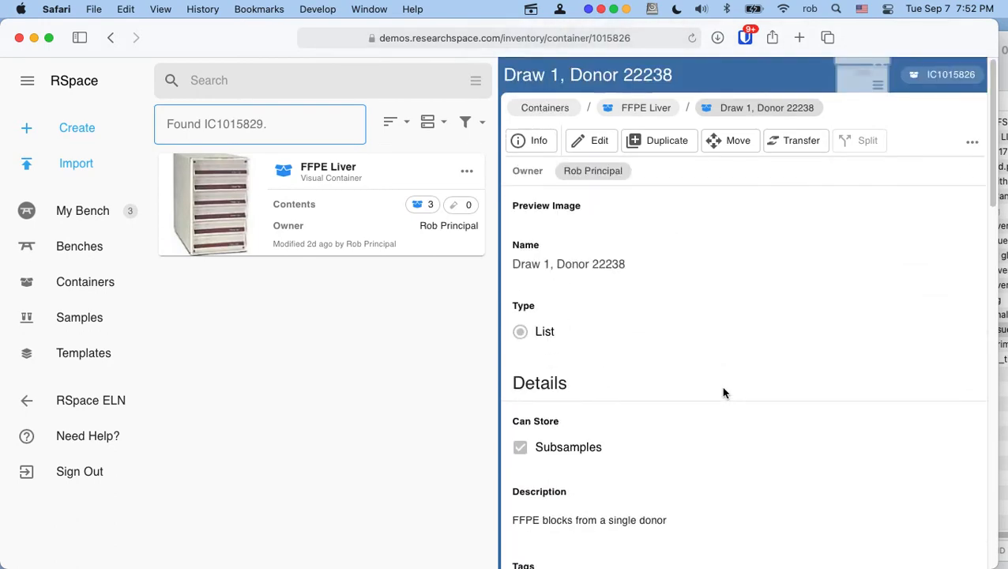
scroll(724, 393, down, 15)
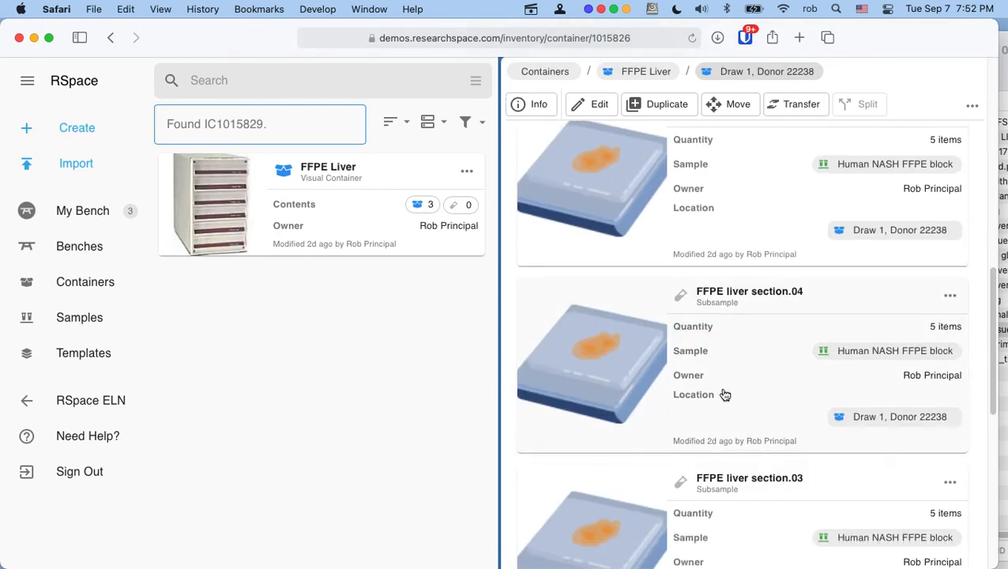
scroll(726, 395, down, 2)
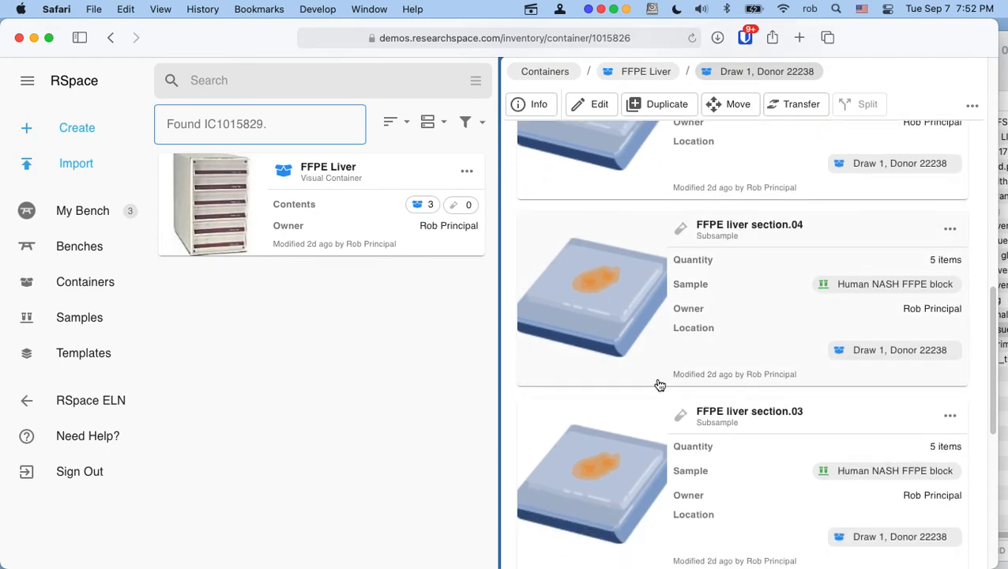
scroll(608, 343, down, 10)
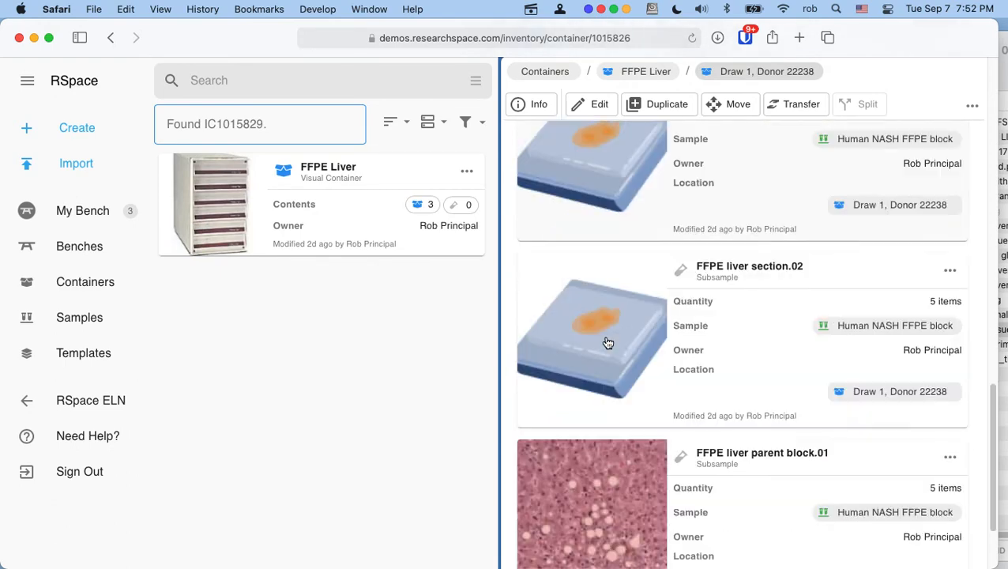
scroll(608, 343, up, 15)
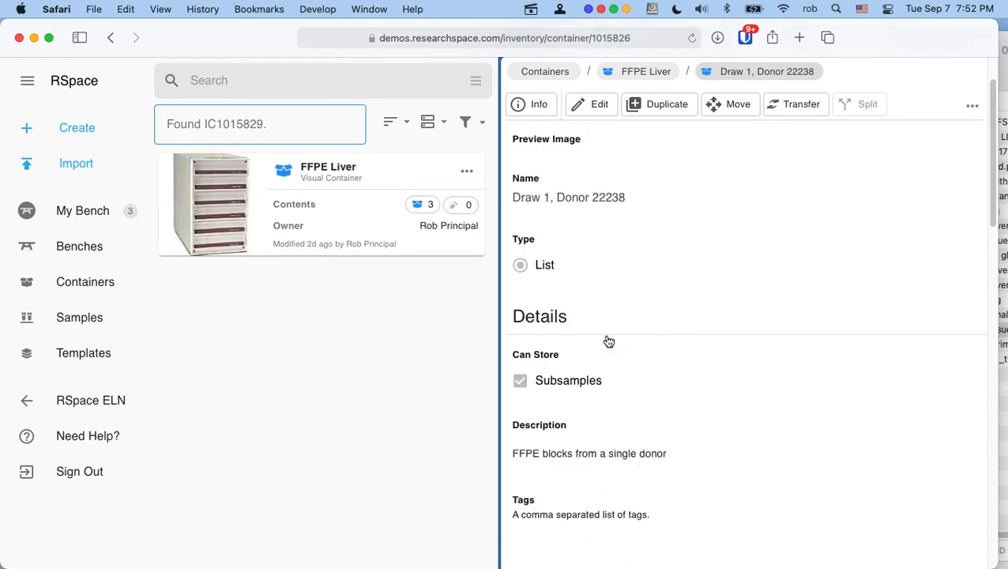
scroll(608, 339, down, 5)
scroll(608, 341, down, 6)
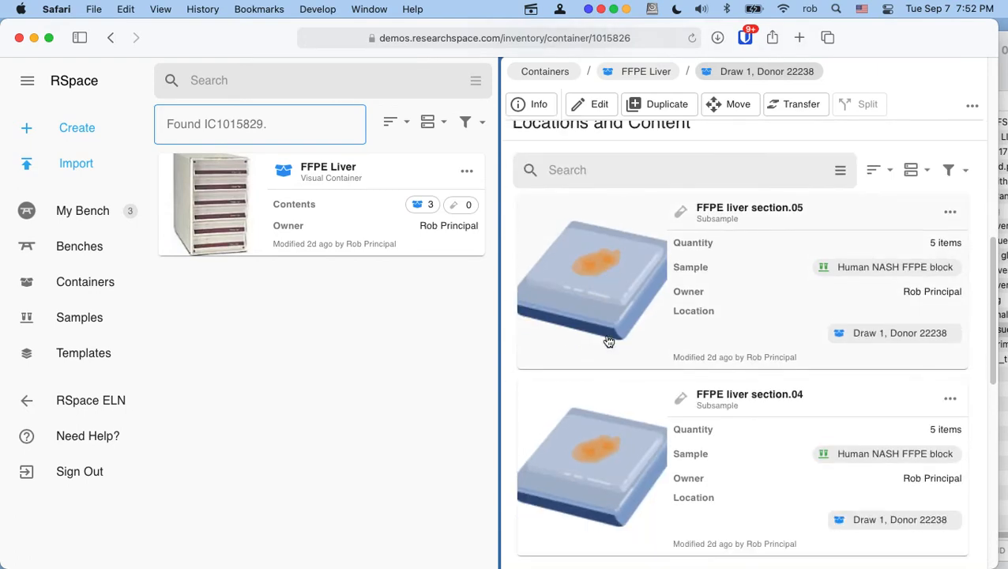
scroll(609, 341, down, 5)
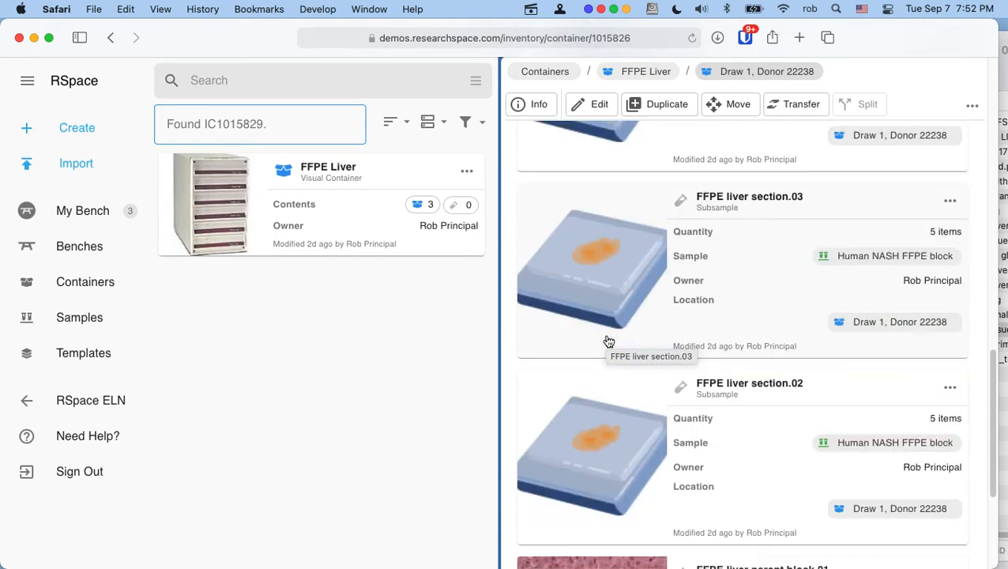
scroll(605, 342, up, 16)
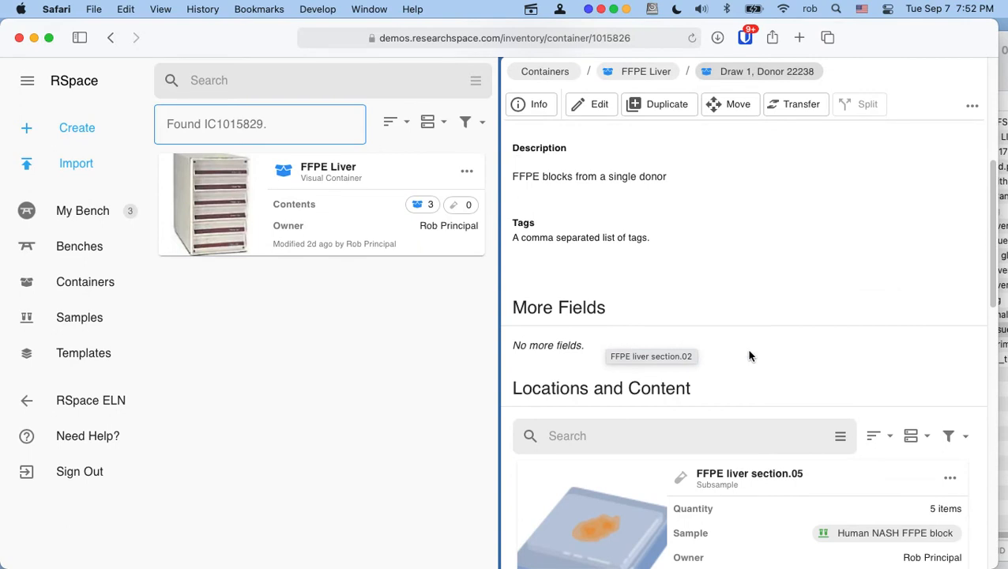
Return the contents of the Draw 1 container to the list view
click(879, 435)
click(840, 357)
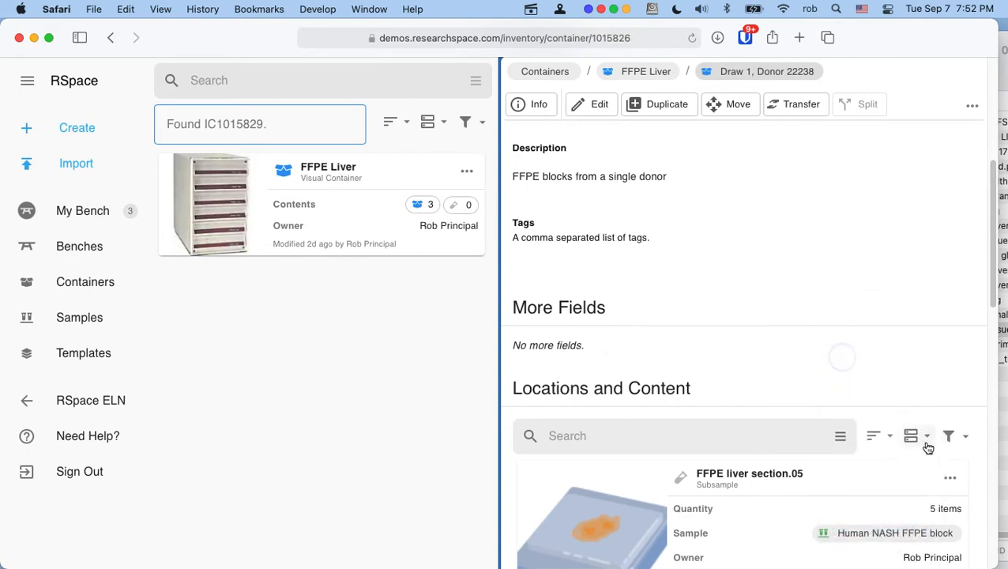
click(927, 436)
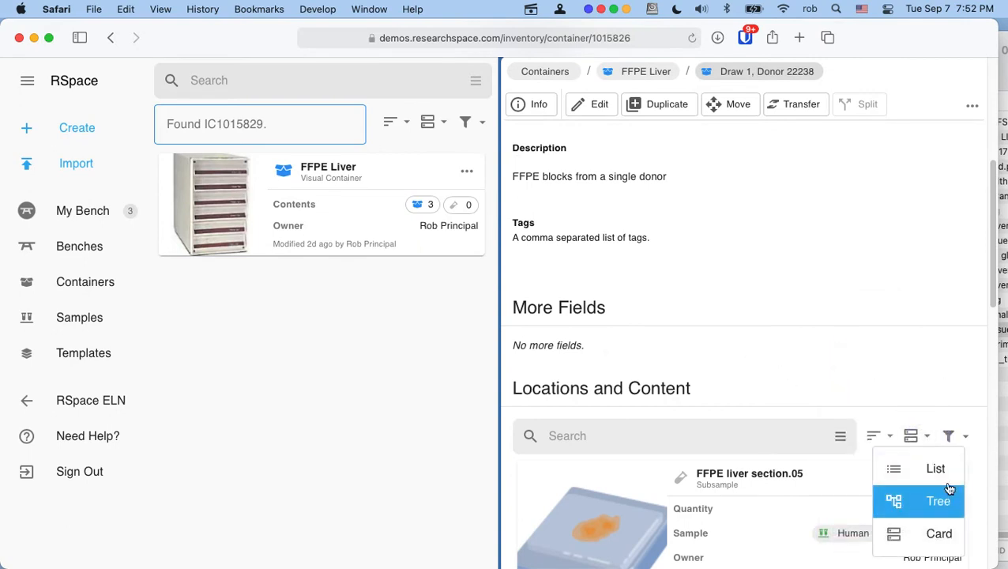
click(941, 468)
scroll(764, 379, down, 5)
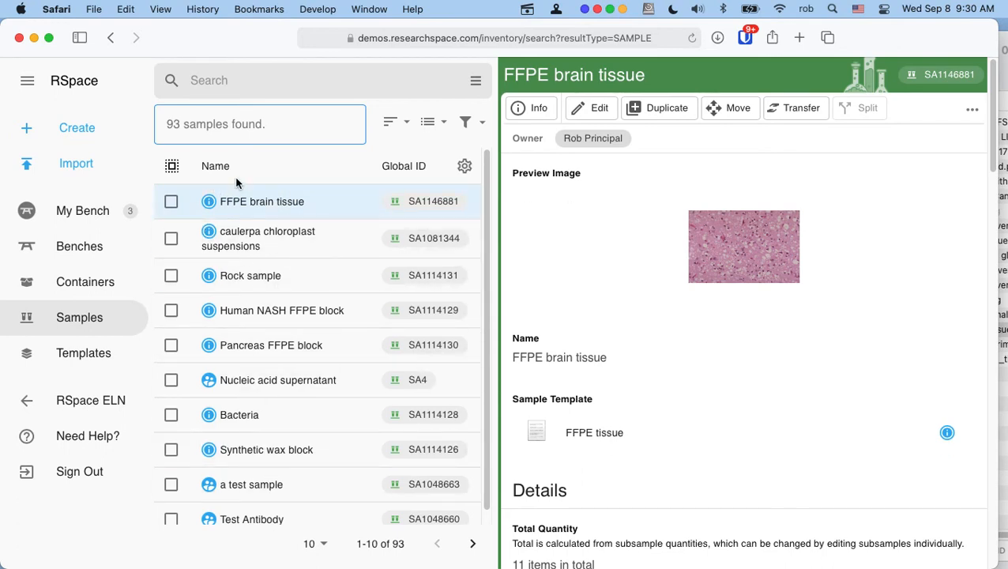
Select the FFPE brain tissue sample in the sample list, and switch the search results to subsamples only
click(171, 202)
mouse_move(203, 276)
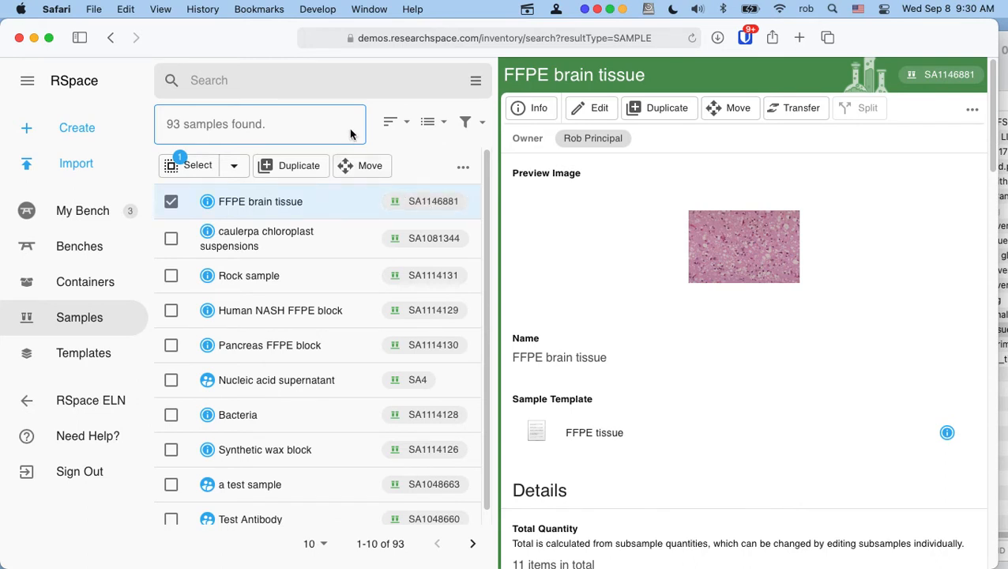
click(474, 81)
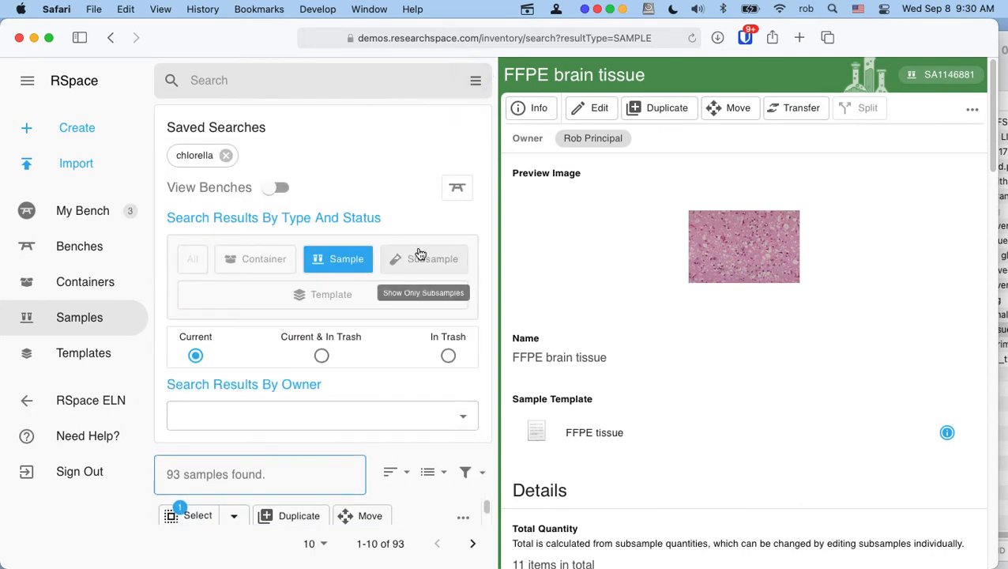
click(421, 258)
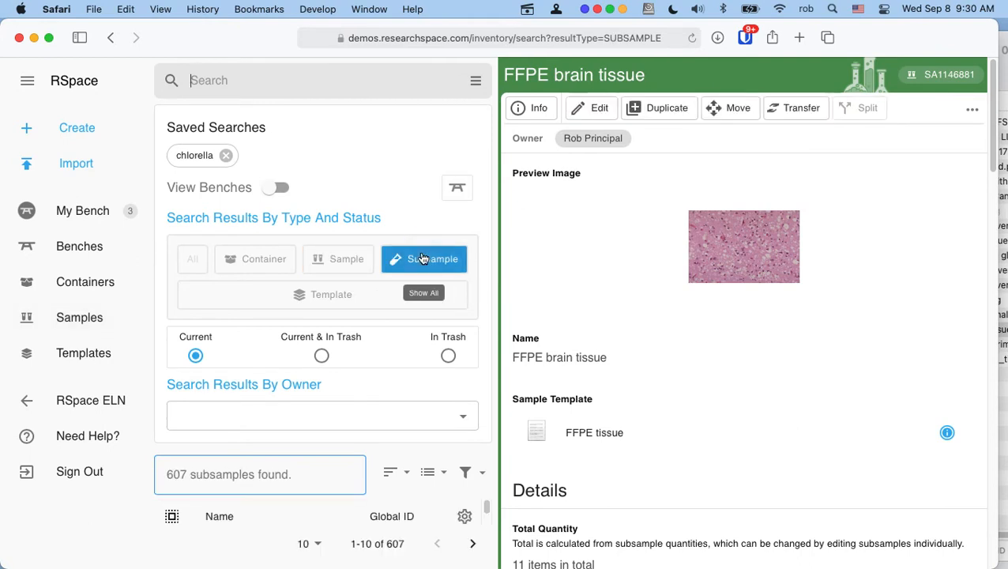
click(475, 80)
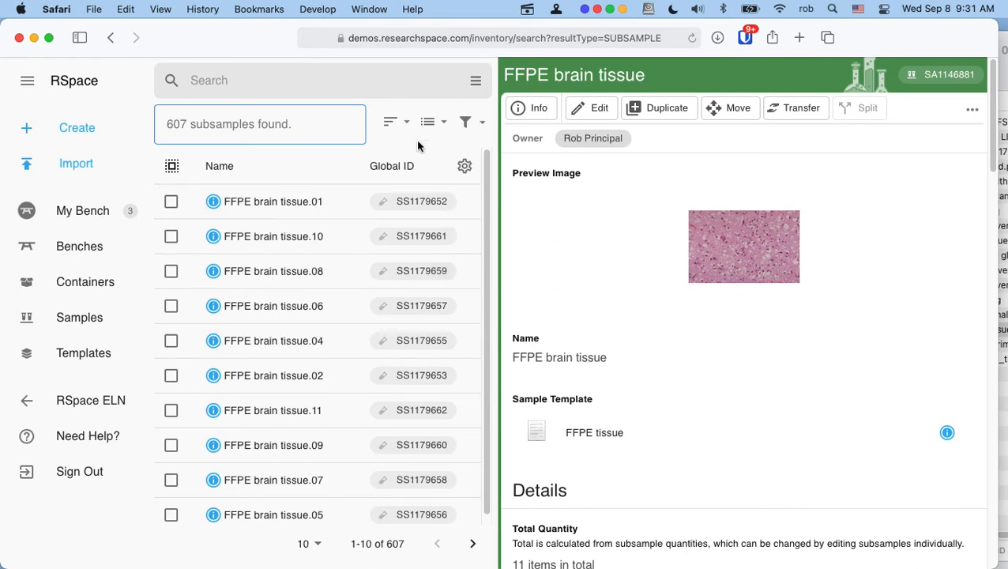
Restrict the search results to containers and open the record of 02 Freezer room 2
click(478, 86)
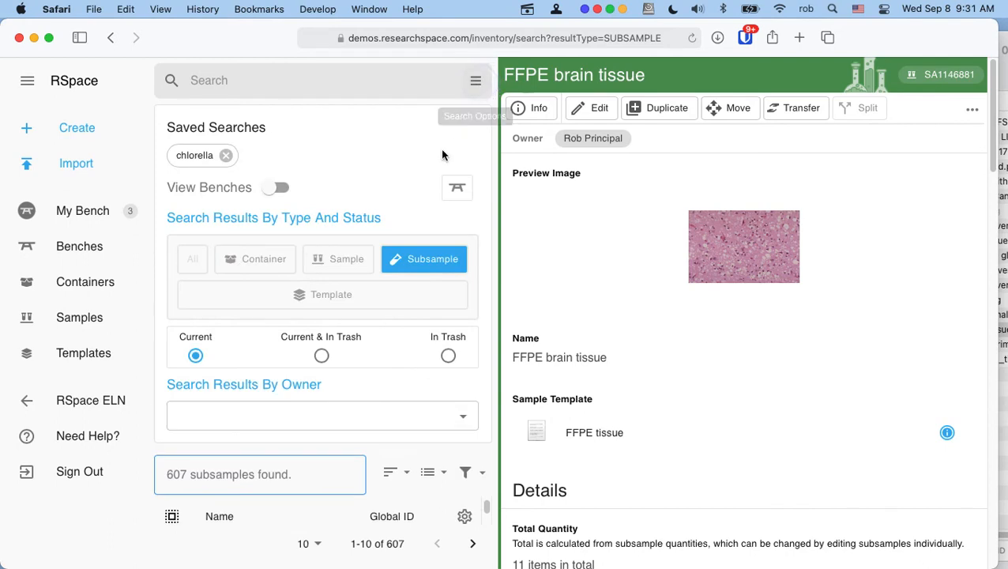
click(260, 264)
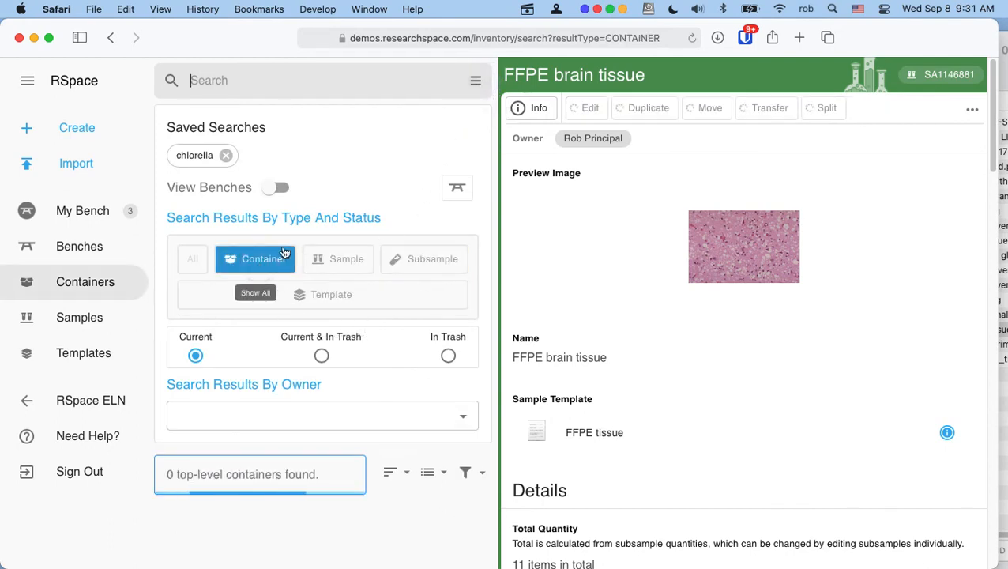
click(476, 81)
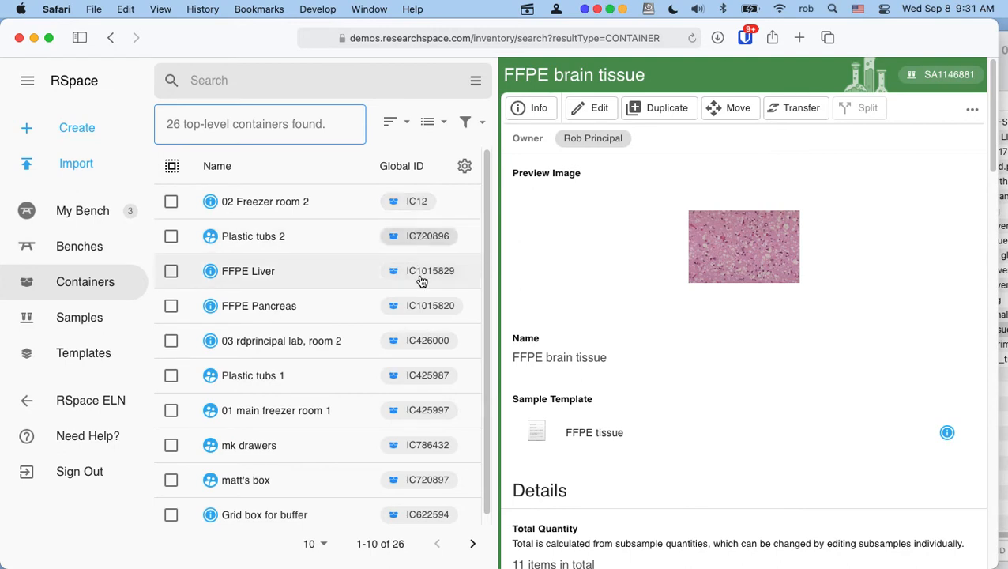
click(342, 207)
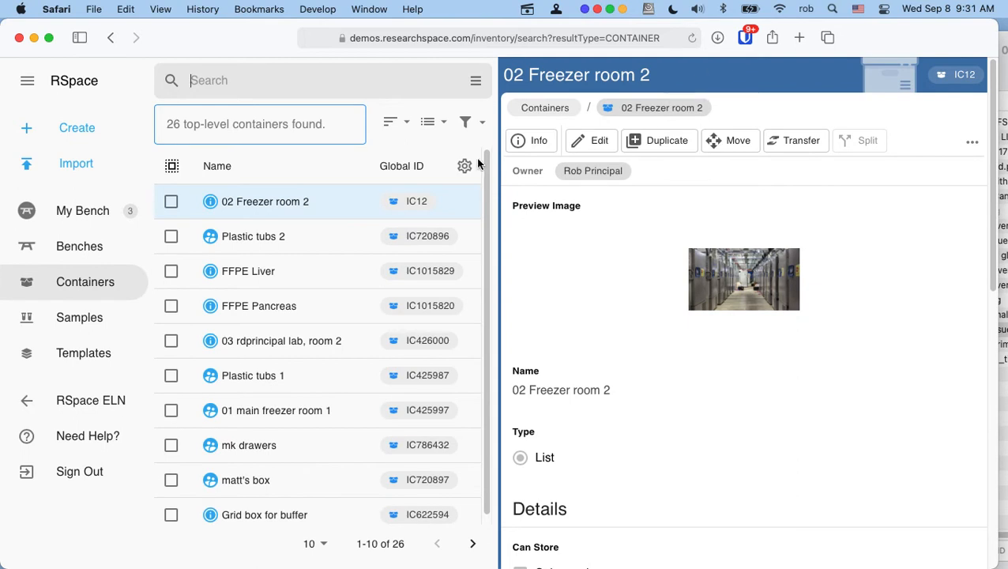
Restrict the search results to subsamples and open the record of FFPE brain tissue.01
click(476, 80)
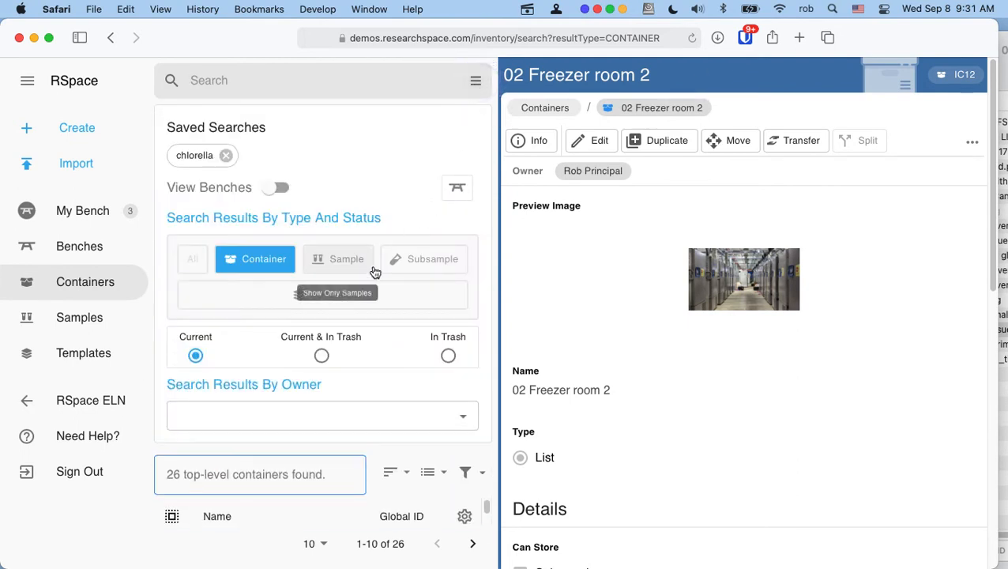
click(406, 263)
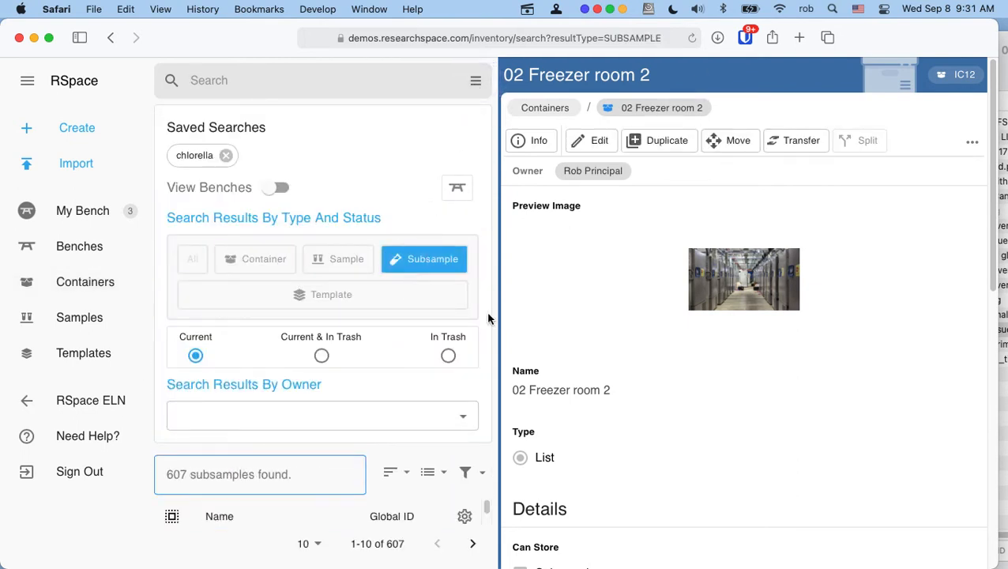
click(476, 81)
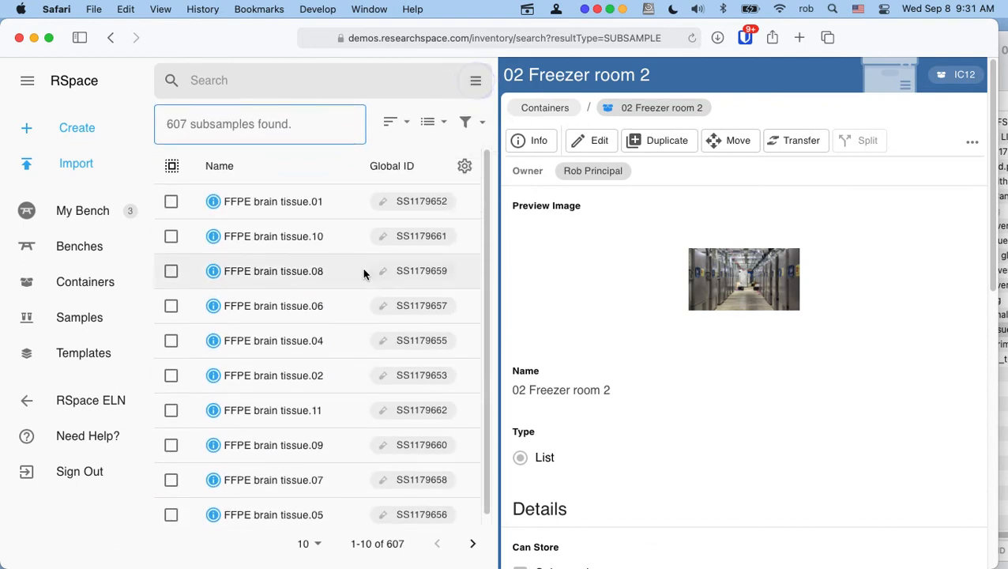
click(315, 206)
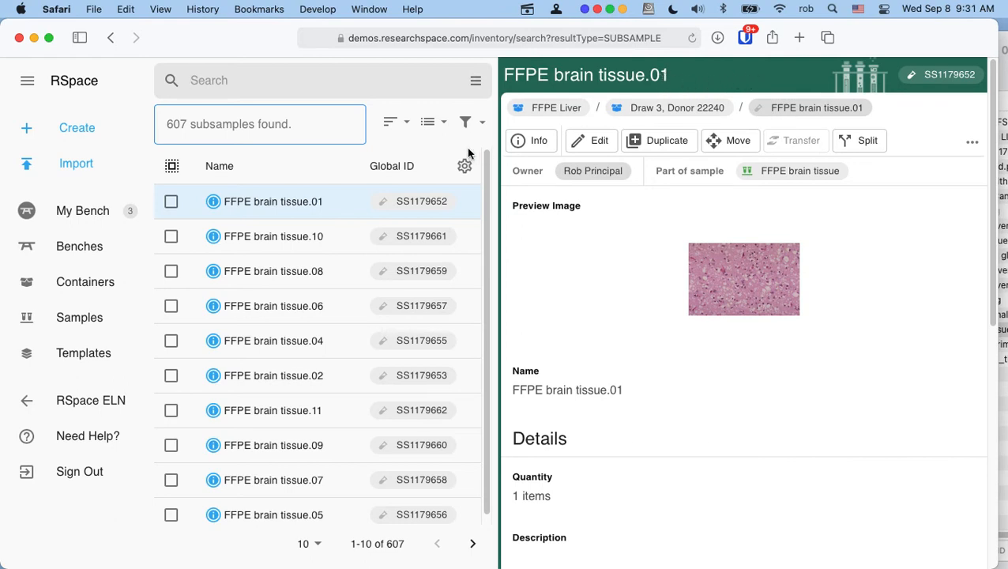
Switch the search results back to samples only and hide the search options
click(477, 88)
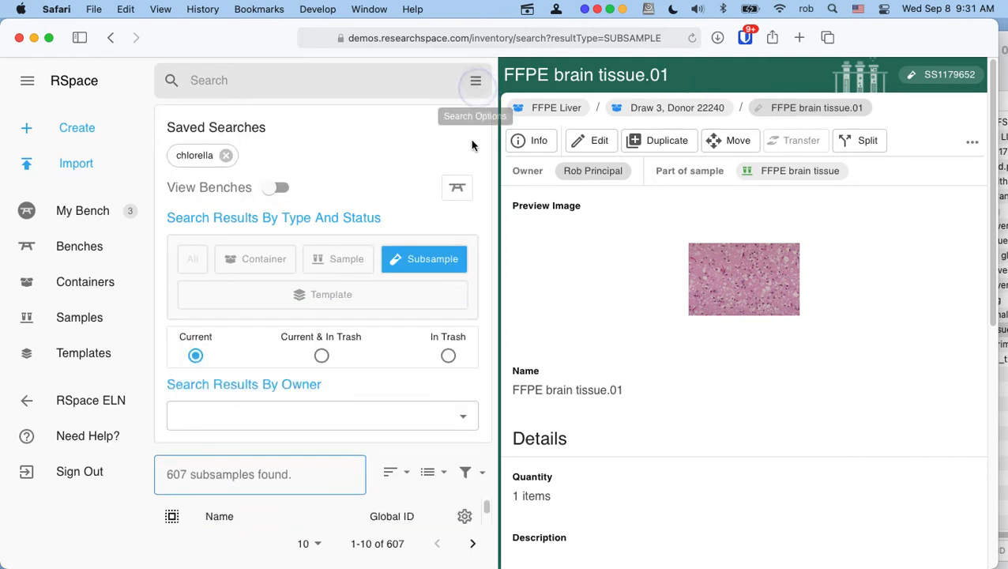
click(348, 271)
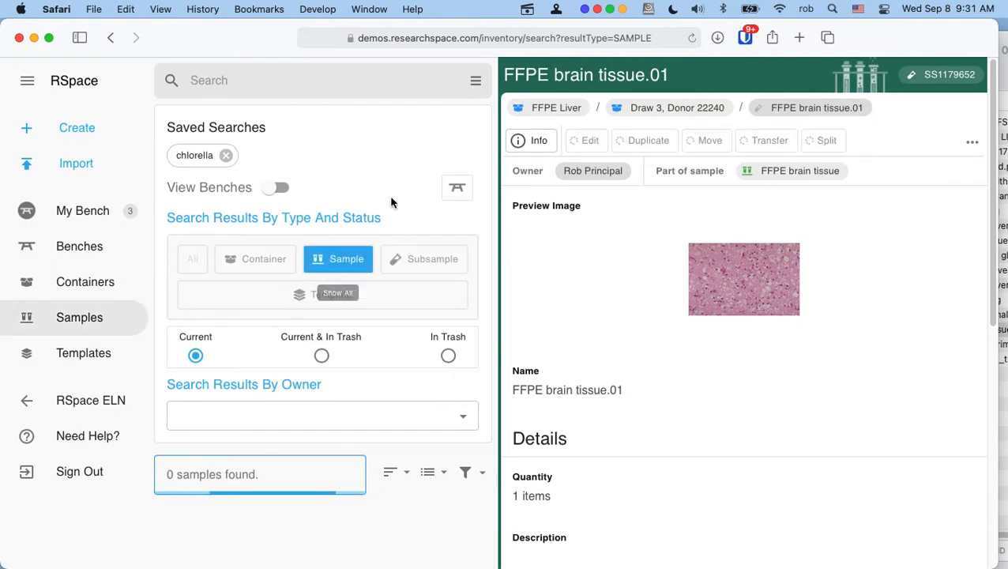
click(475, 81)
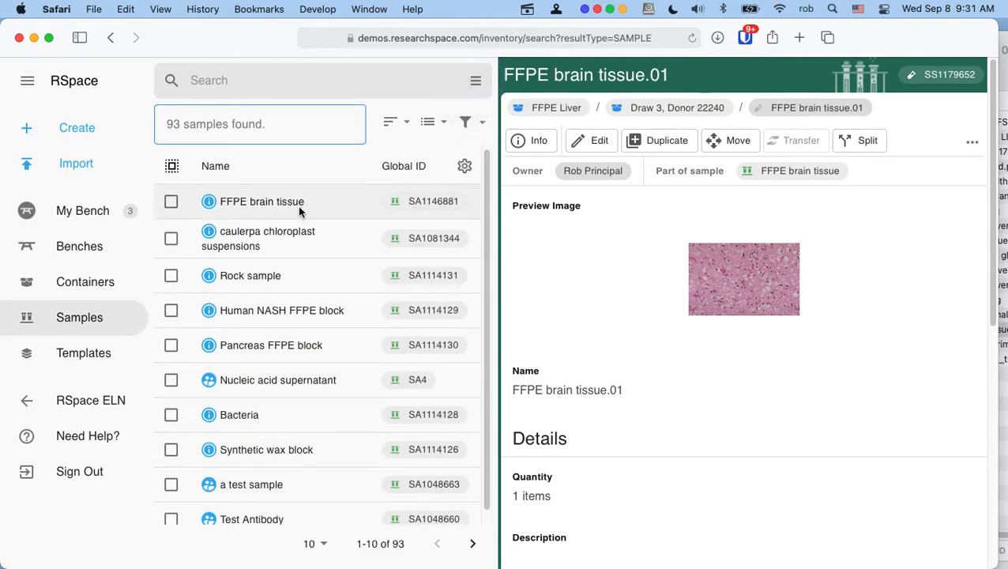
Open the record of the FFPE brain tissue sample, and switch the inventory list to containers
click(300, 207)
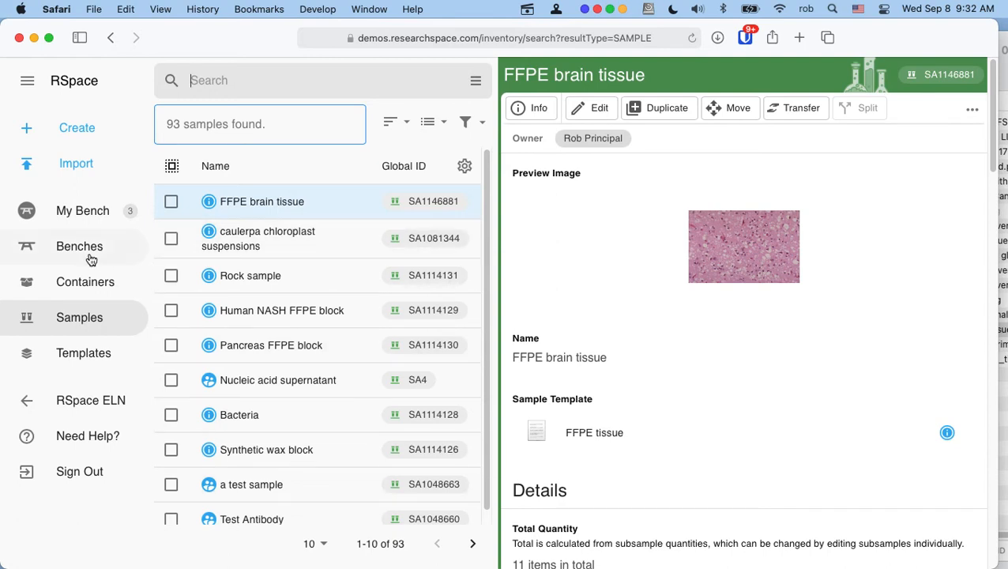
click(85, 282)
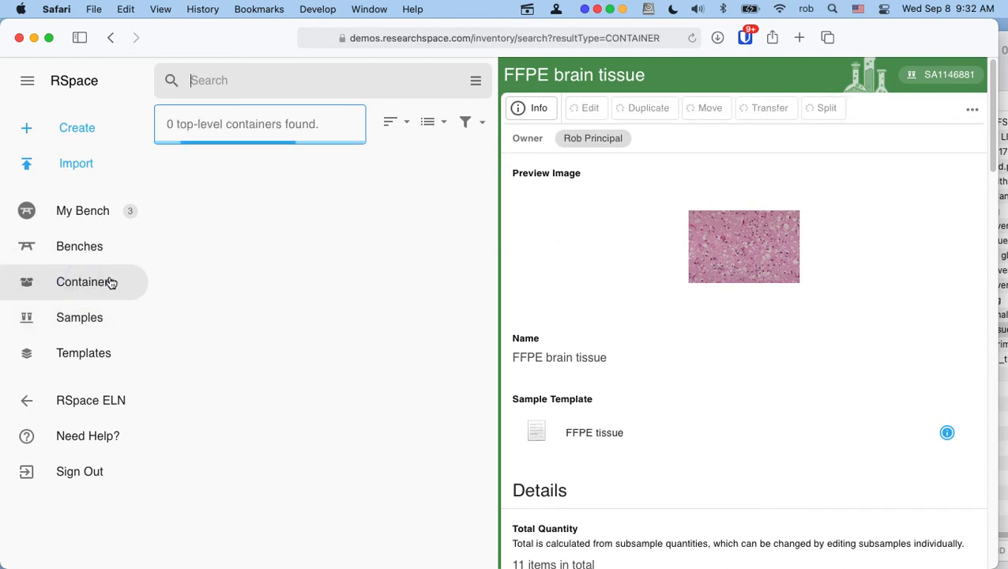
Select only the Plastic tubs 1 container in the list and duplicate it
click(172, 203)
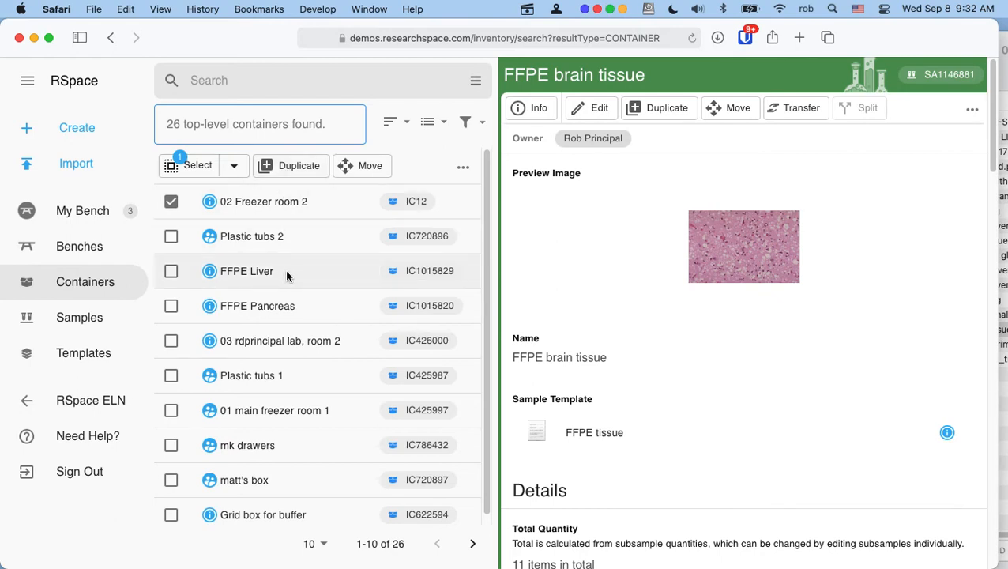
scroll(285, 269, down, 1)
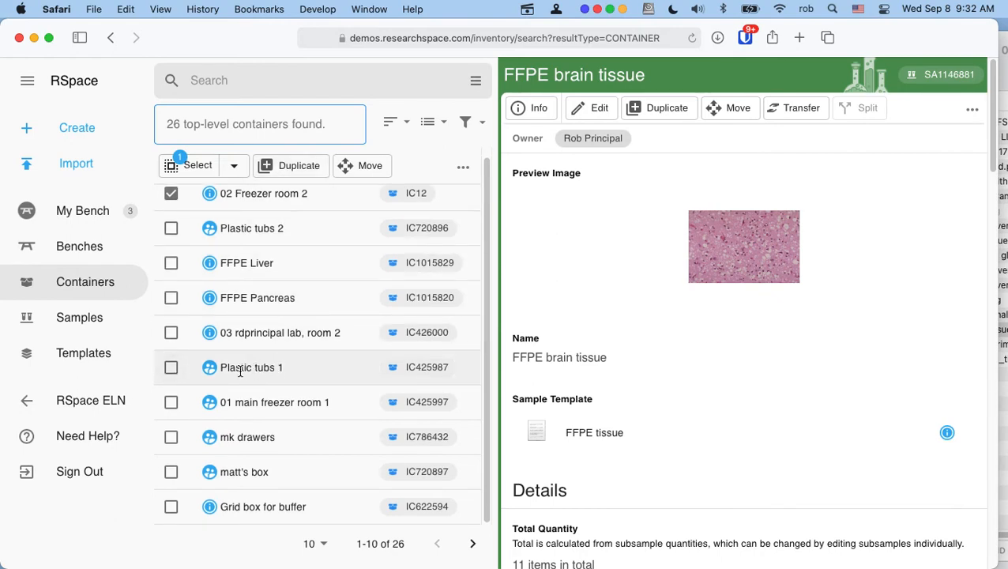
click(175, 370)
click(172, 194)
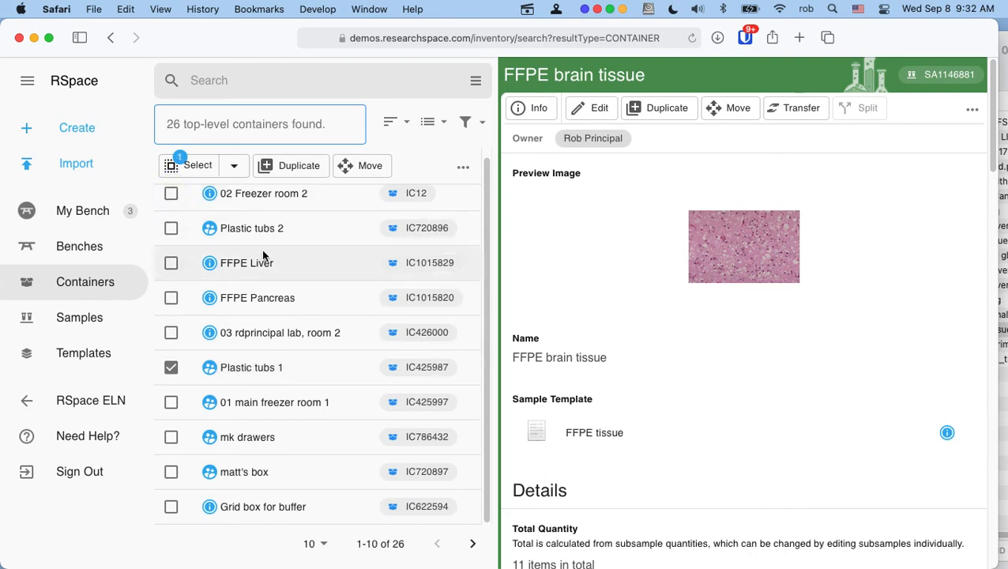
click(306, 173)
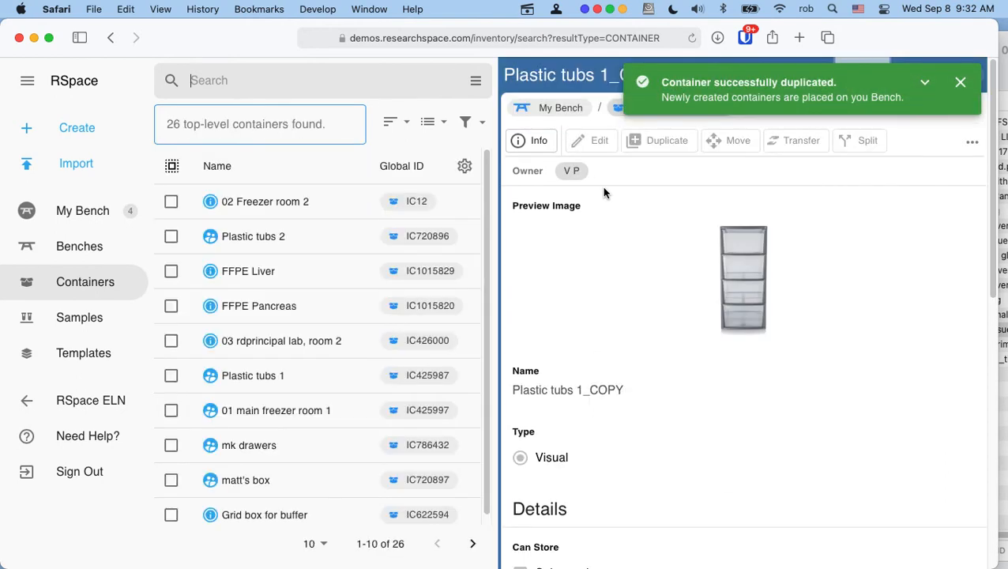
click(620, 267)
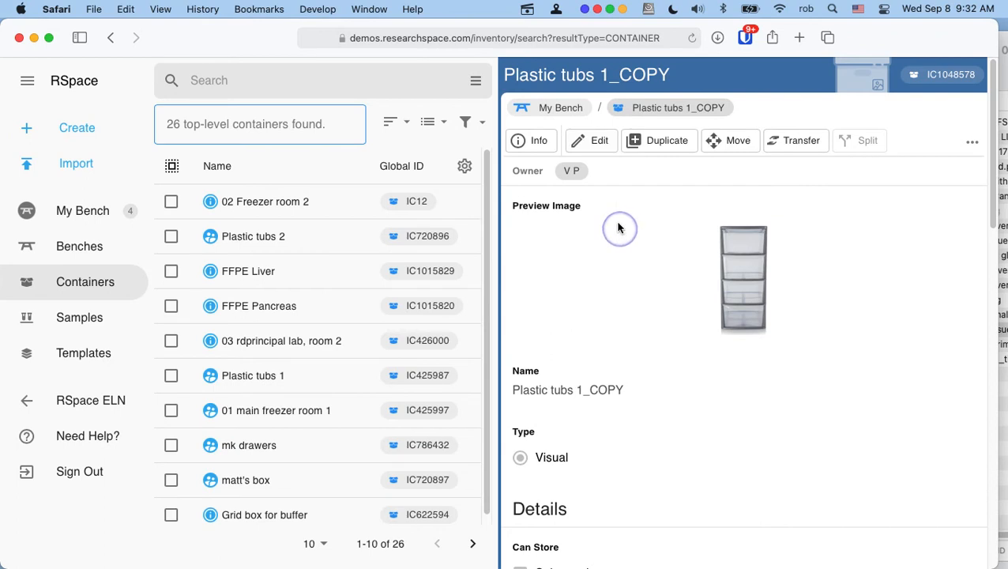
Open the Plastic tubs 1_COPY container for editing, examine its images, locations and storage options, and leave without saving
click(594, 143)
scroll(609, 238, down, 1)
scroll(609, 237, down, 8)
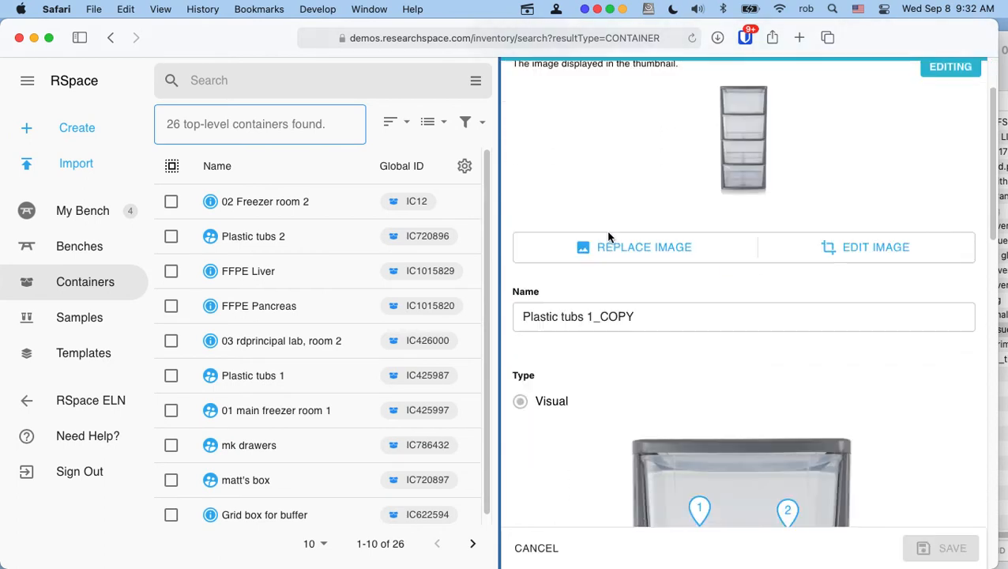
scroll(610, 241, down, 10)
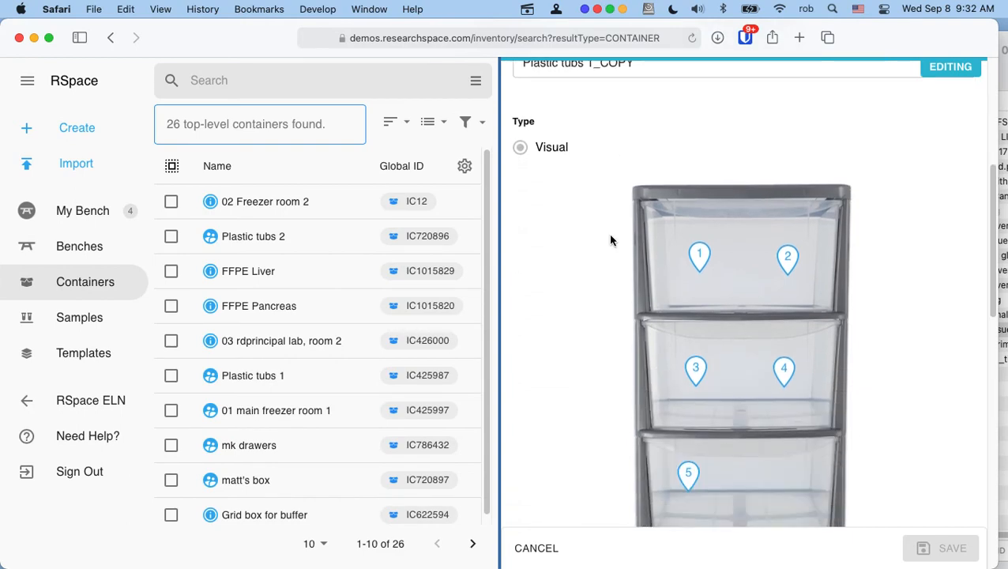
scroll(610, 240, down, 5)
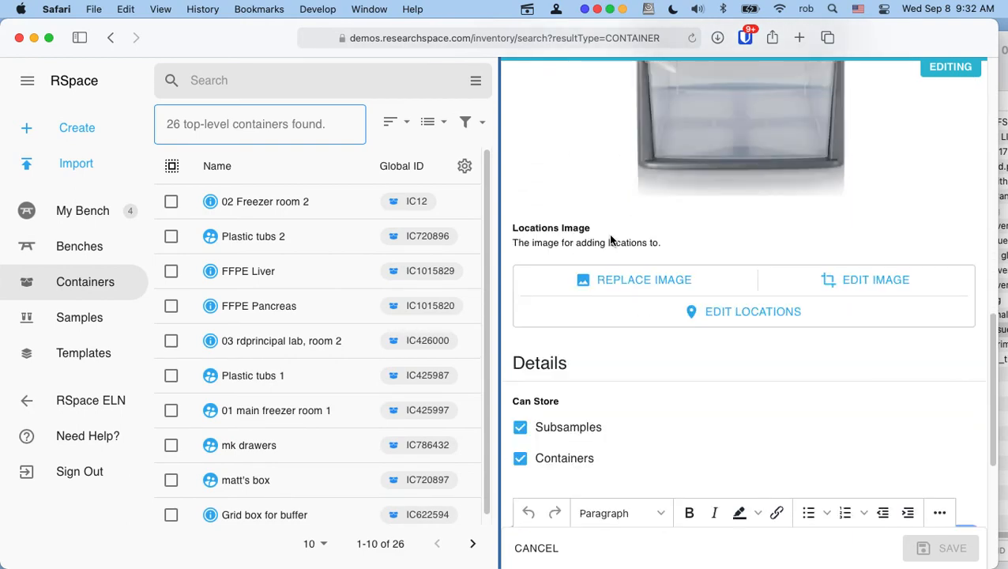
scroll(610, 240, up, 6)
scroll(610, 240, up, 10)
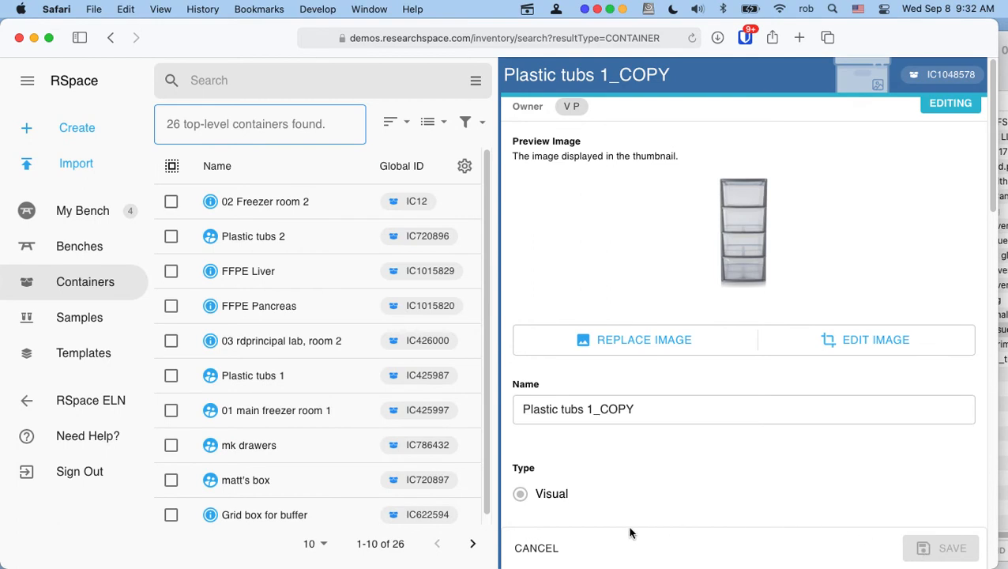
click(536, 549)
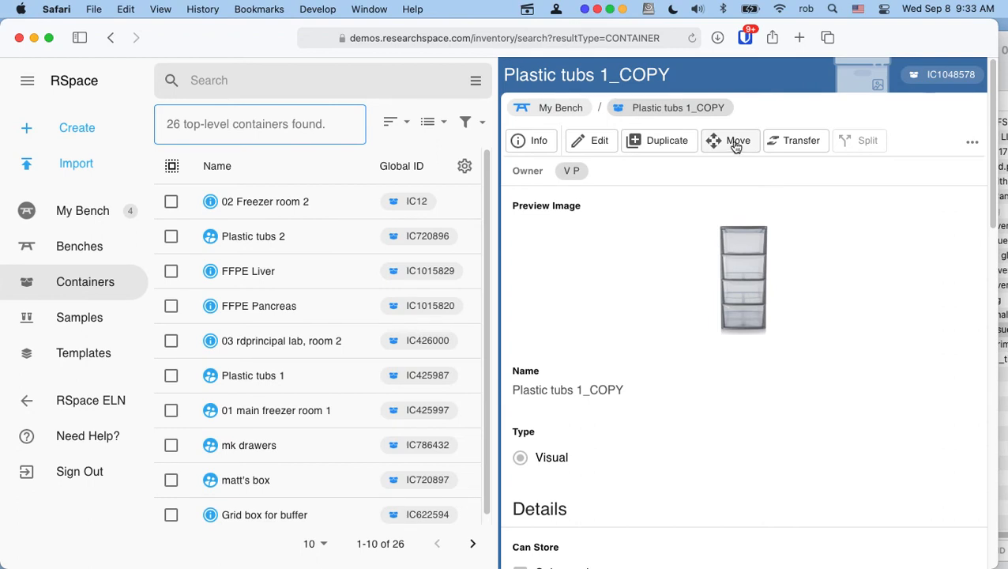
Review the possible recipients for transferring ownership of the Plastic tubs 1_COPY container, then cancel the transfer
click(801, 147)
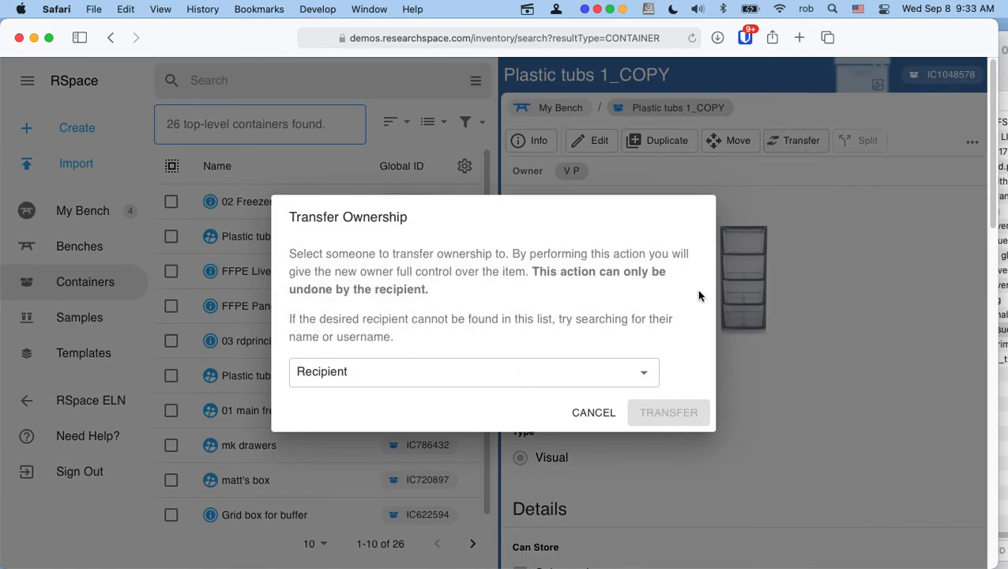
click(634, 370)
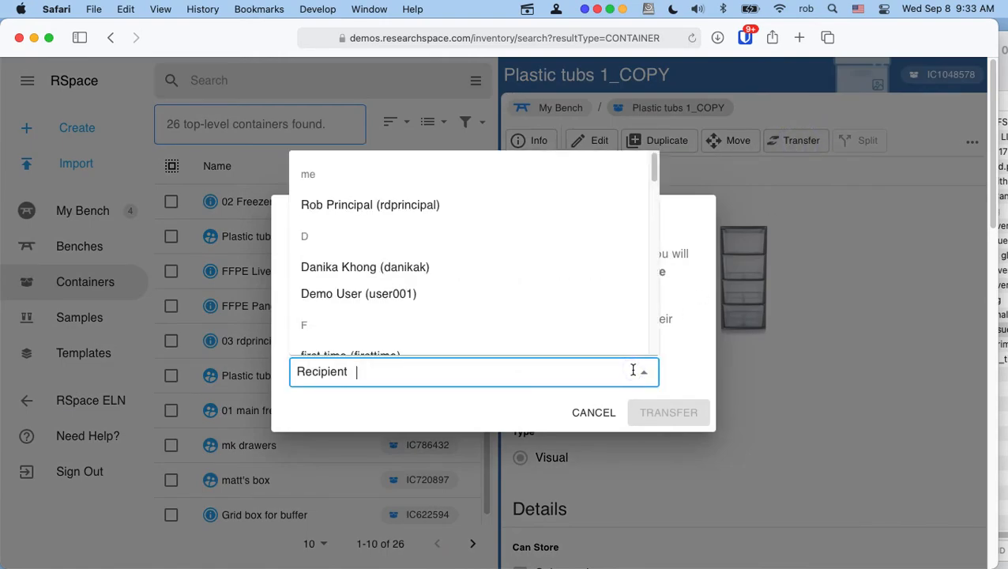
scroll(546, 300, down, 10)
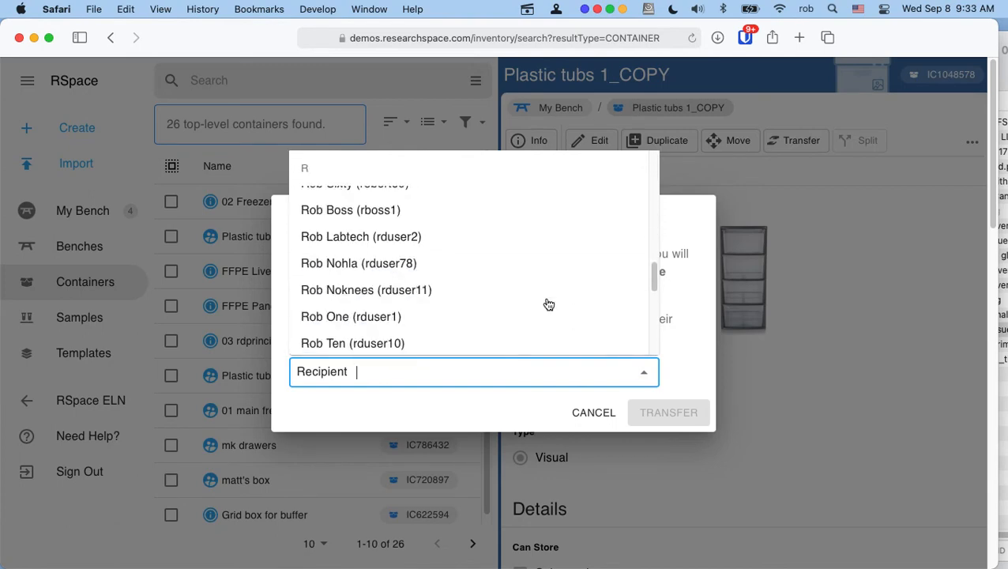
scroll(546, 304, down, 10)
click(599, 419)
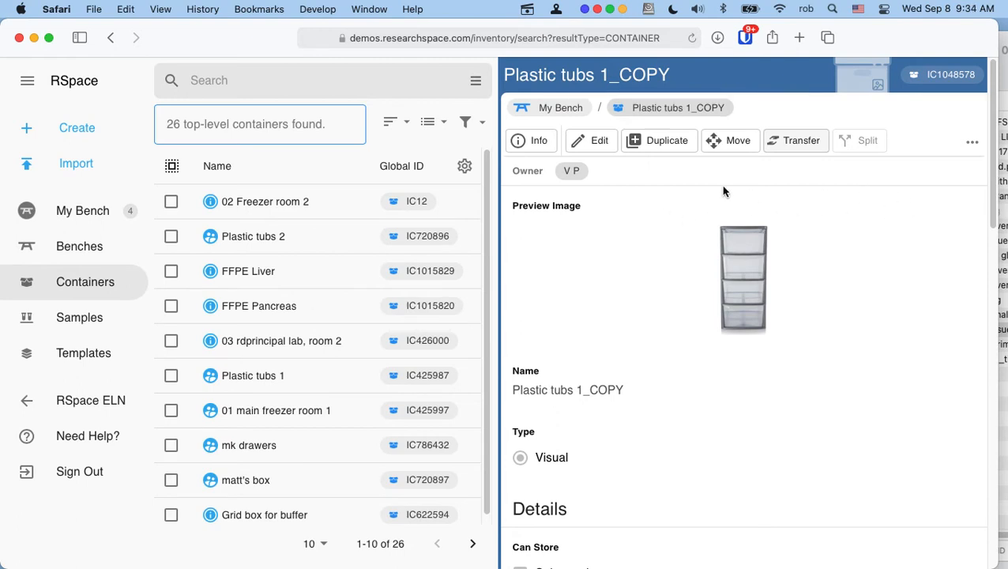
View the barcode and record information of the Plastic tubs 1_COPY container, then hide them
click(539, 145)
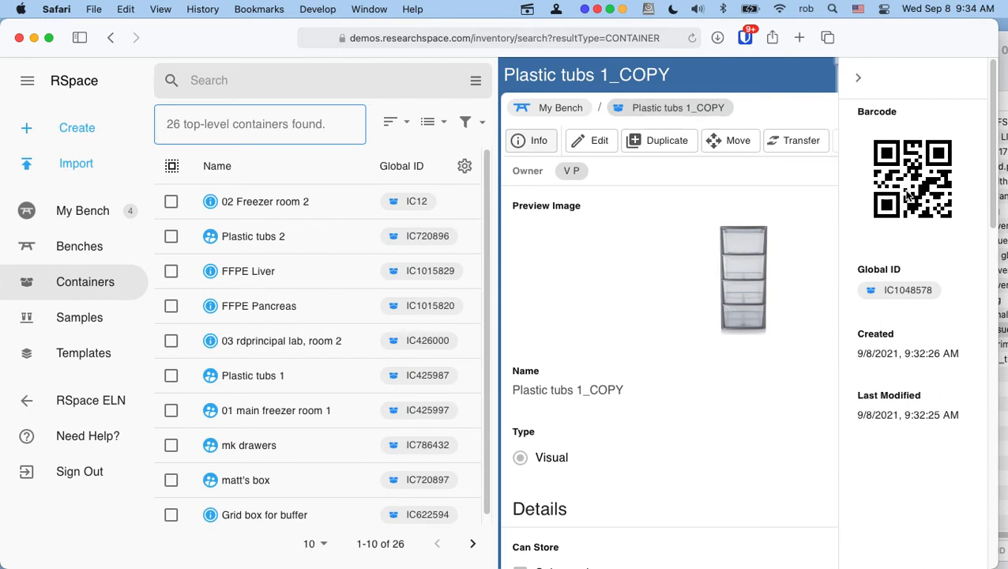
click(856, 79)
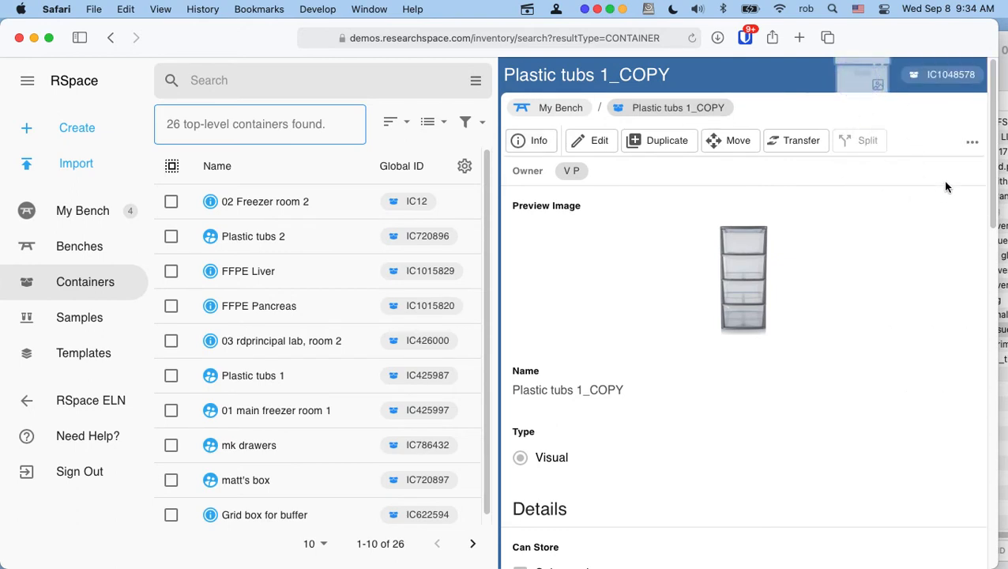
Select the 02 Freezer room 2 container and review the additional actions for it and for the open Plastic tubs 1_COPY record
click(173, 206)
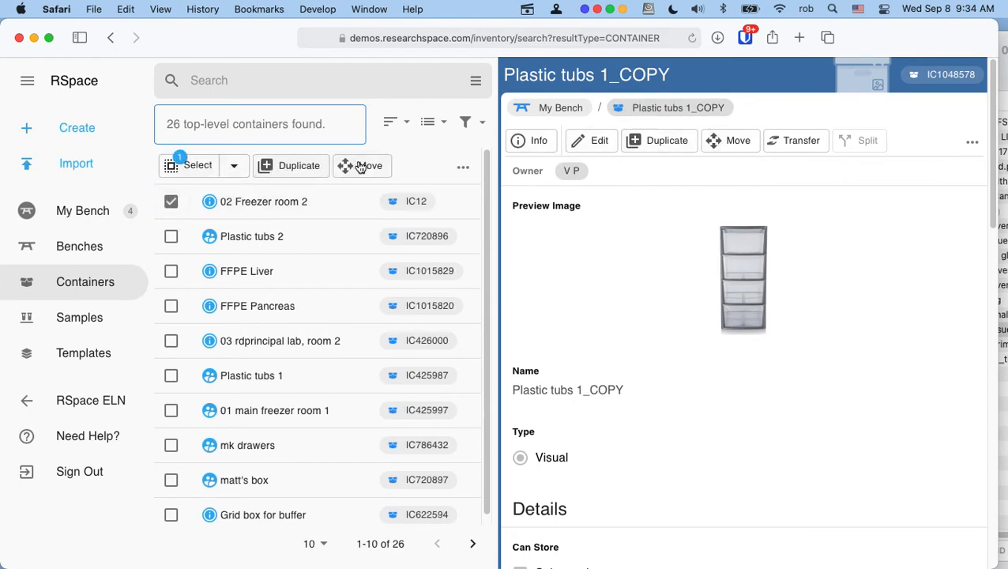
click(464, 174)
click(463, 173)
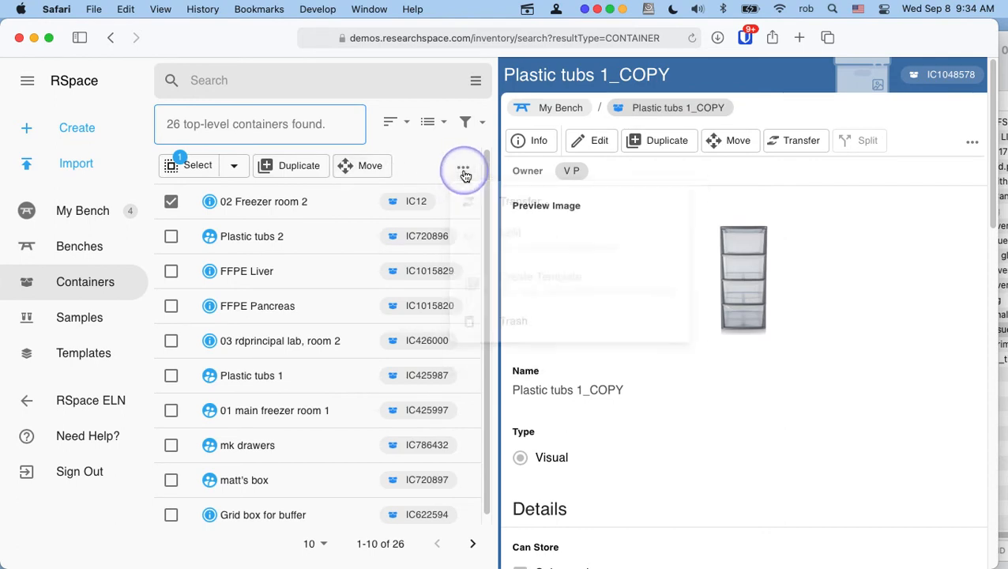
click(973, 146)
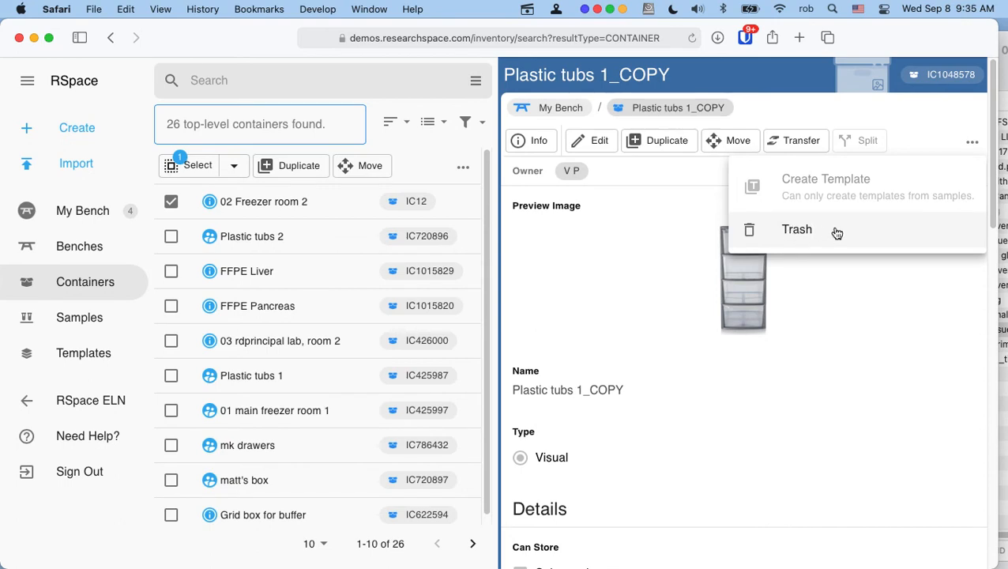
click(868, 294)
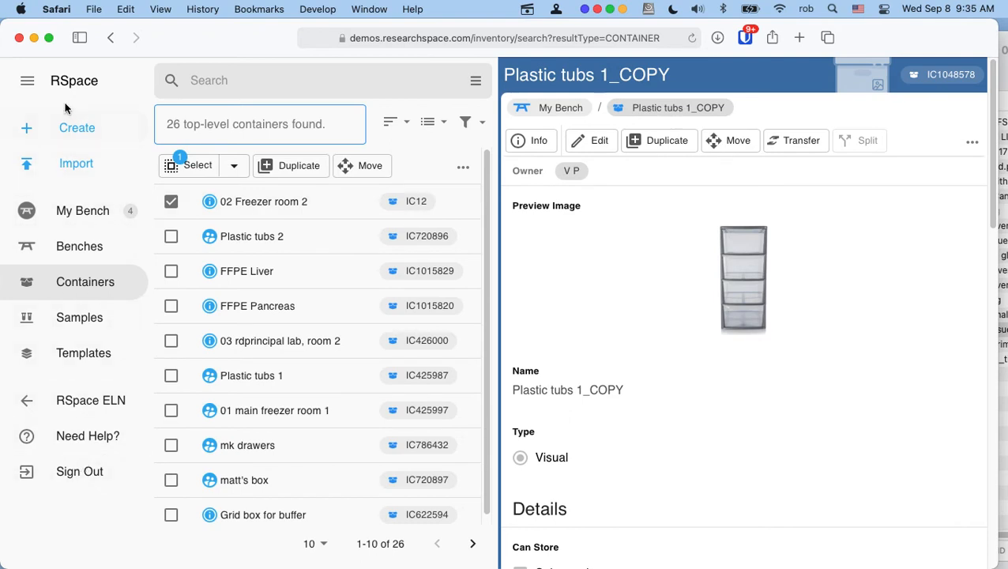
Switch the inventory list to templates and bring up the record of the FFPE tissue template
click(82, 360)
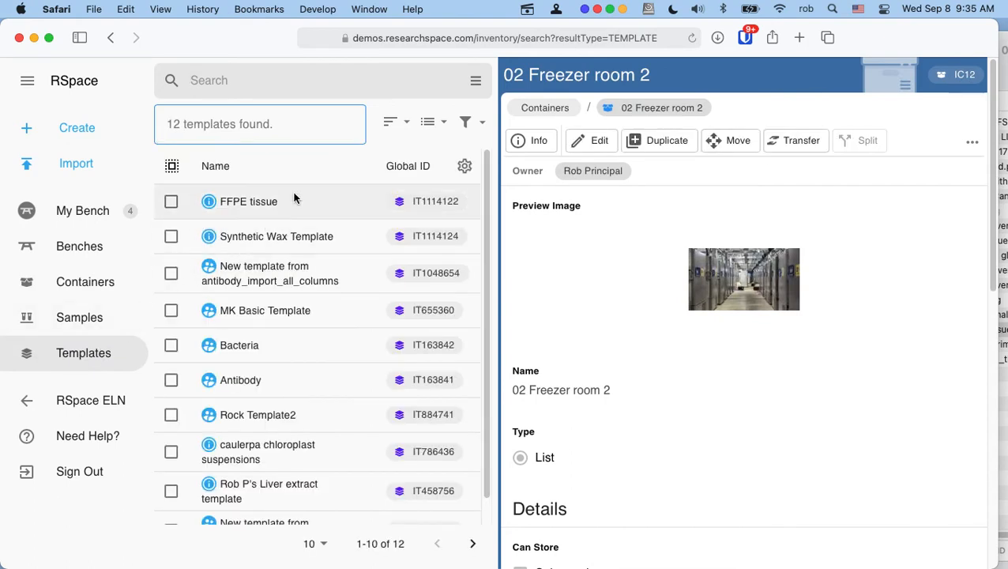
click(171, 202)
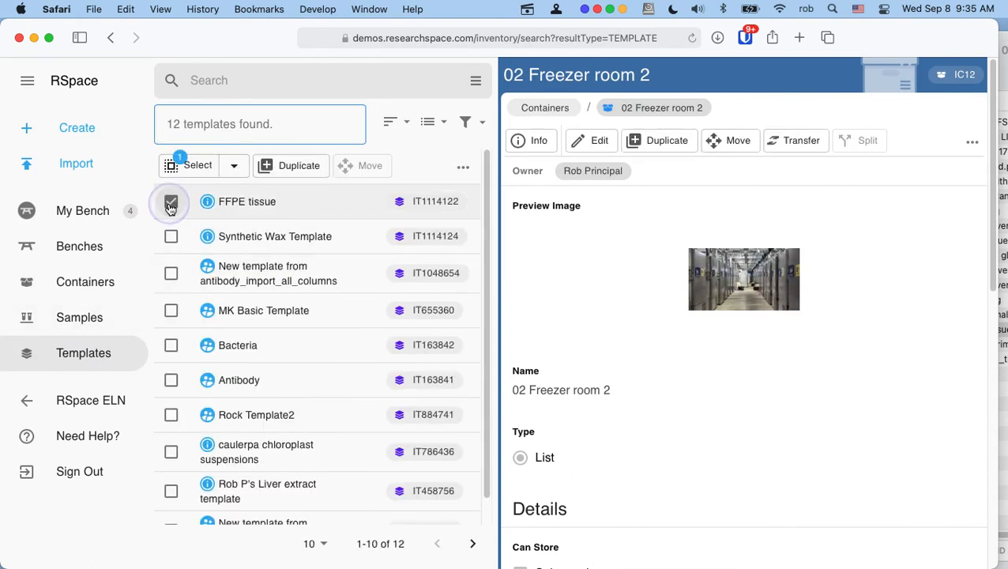
click(297, 172)
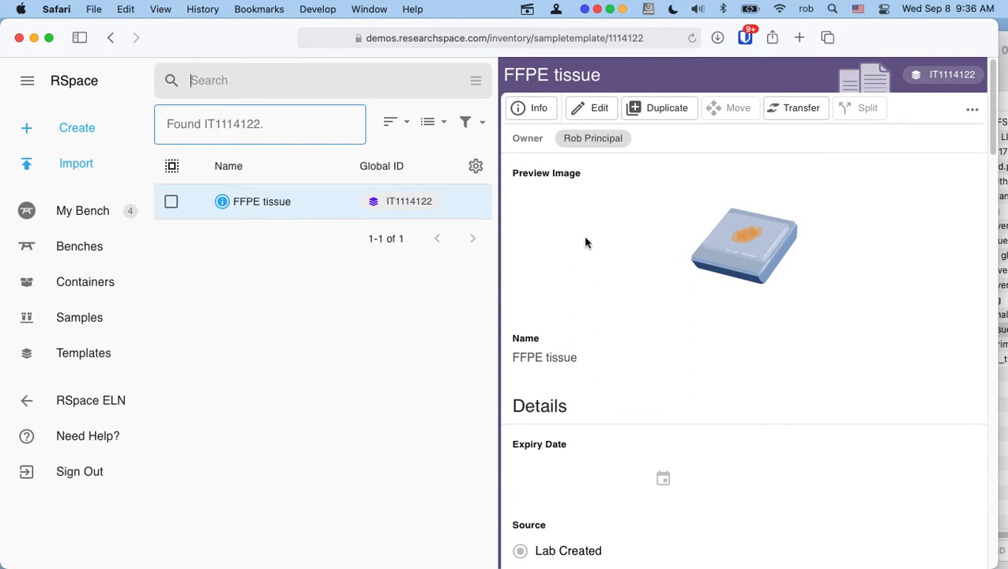
Open the FFPE tissue template for editing and add a new field after its last existing field
click(593, 116)
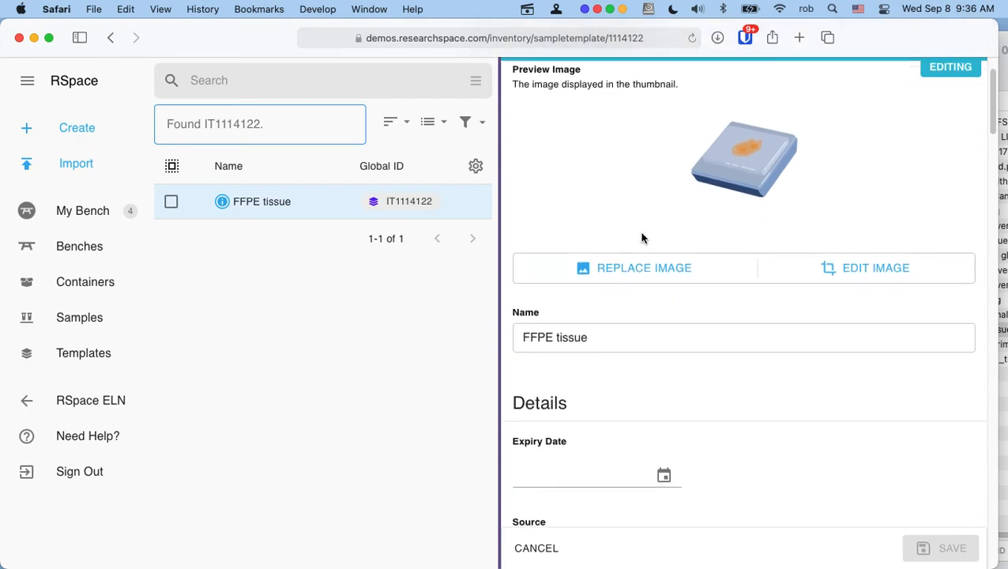
scroll(642, 236, down, 3)
scroll(596, 294, down, 10)
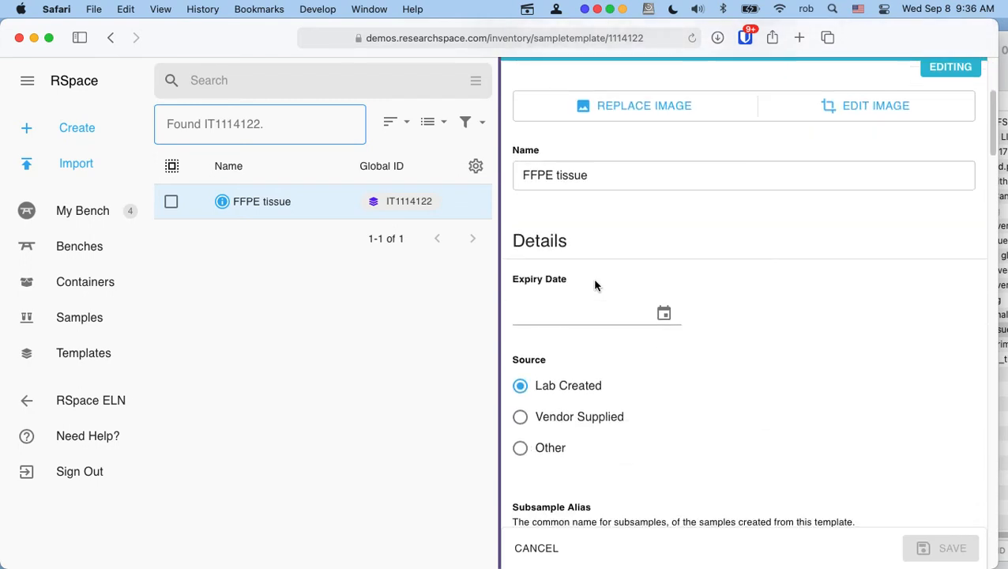
scroll(594, 284, down, 15)
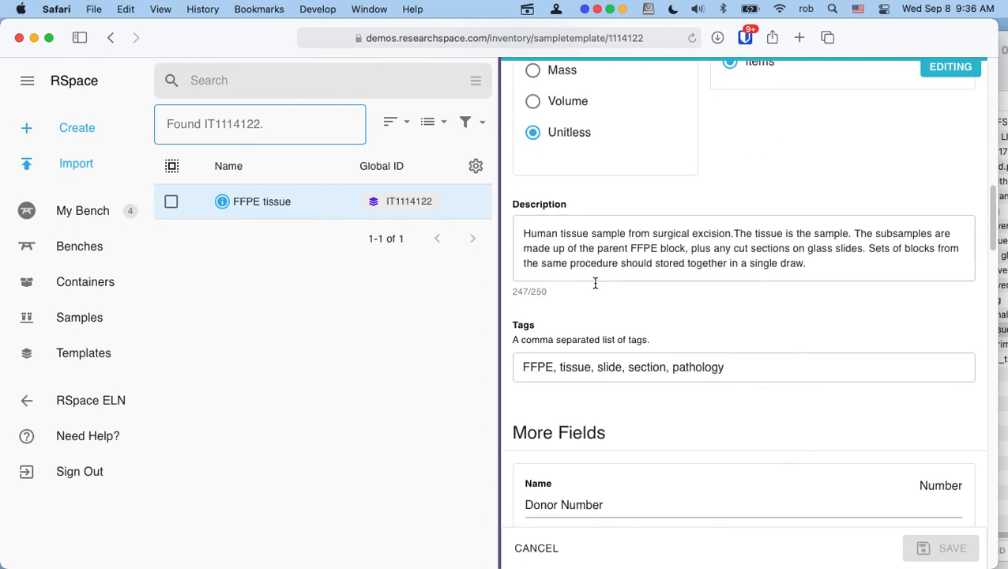
scroll(594, 281, down, 15)
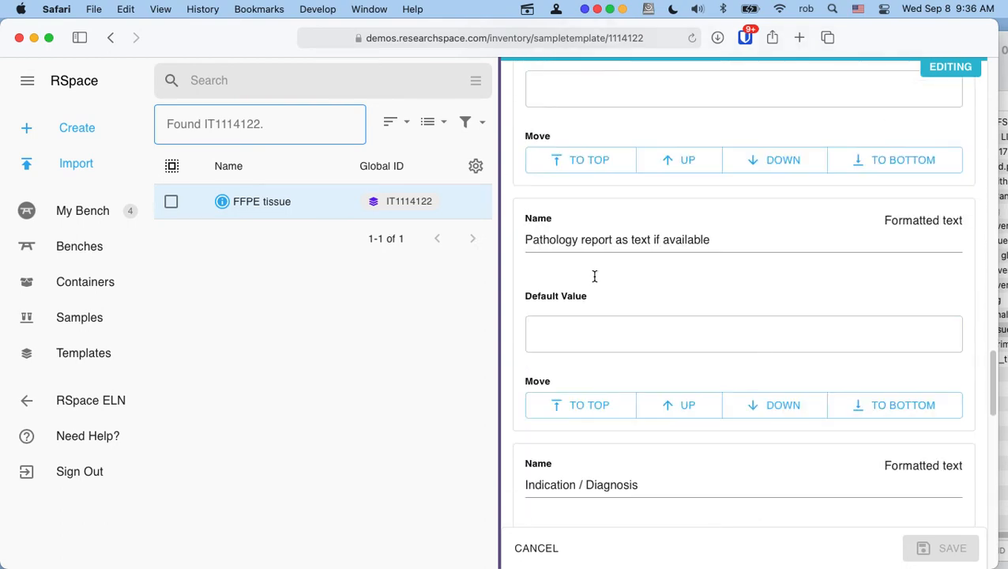
scroll(594, 283, down, 5)
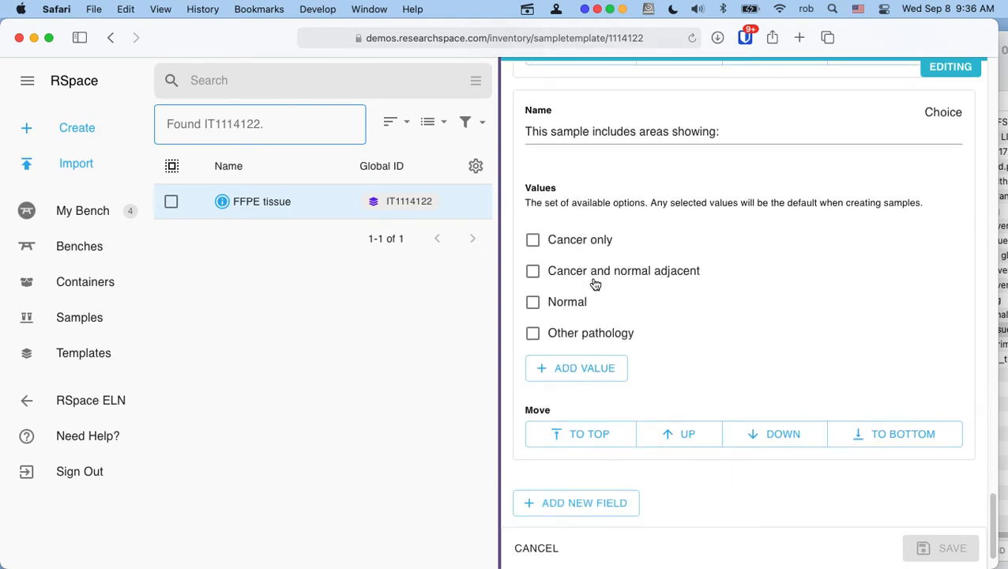
click(562, 441)
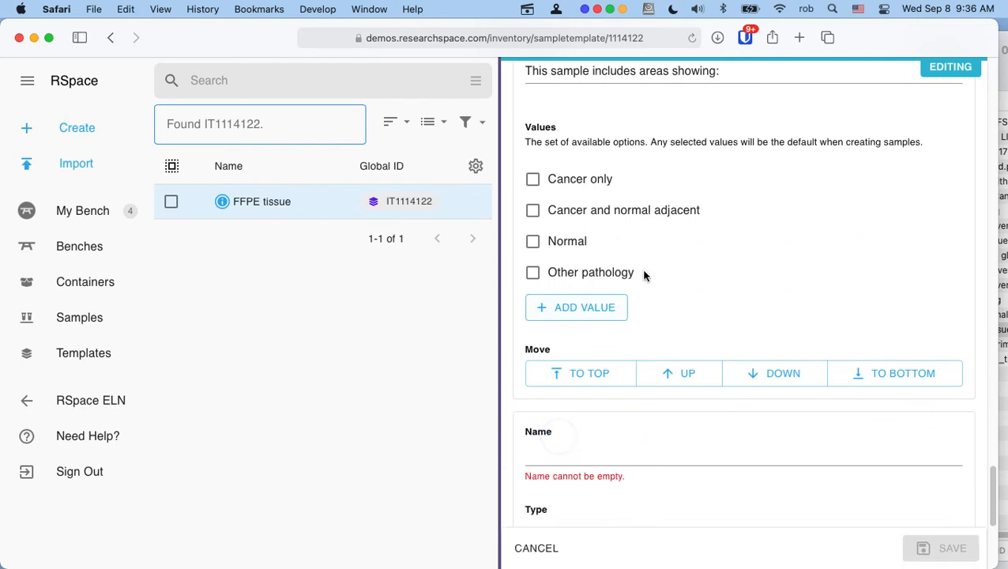
Set the type of the new FFPE tissue template field to Choice
scroll(645, 272, down, 5)
click(603, 366)
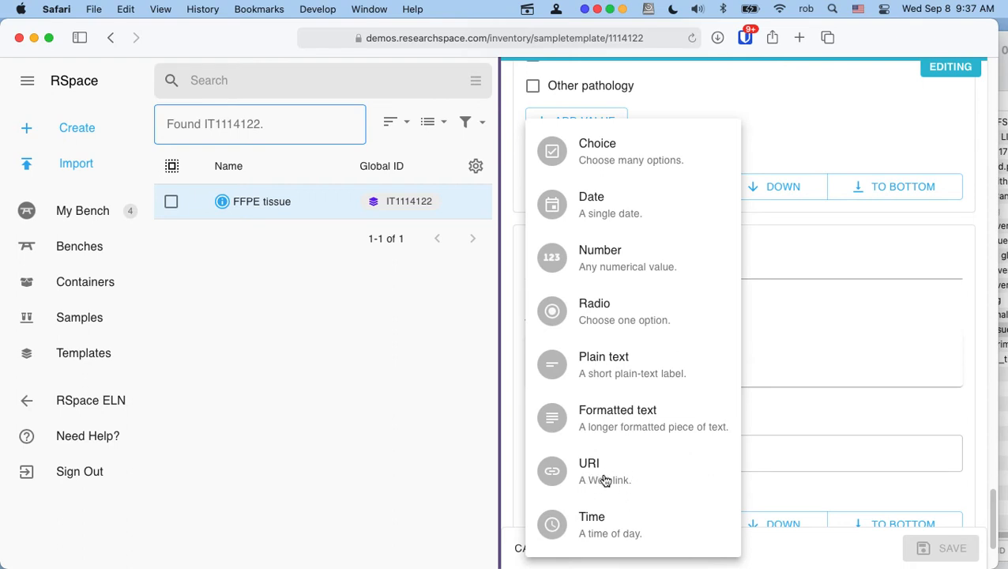
scroll(603, 482, down, 1)
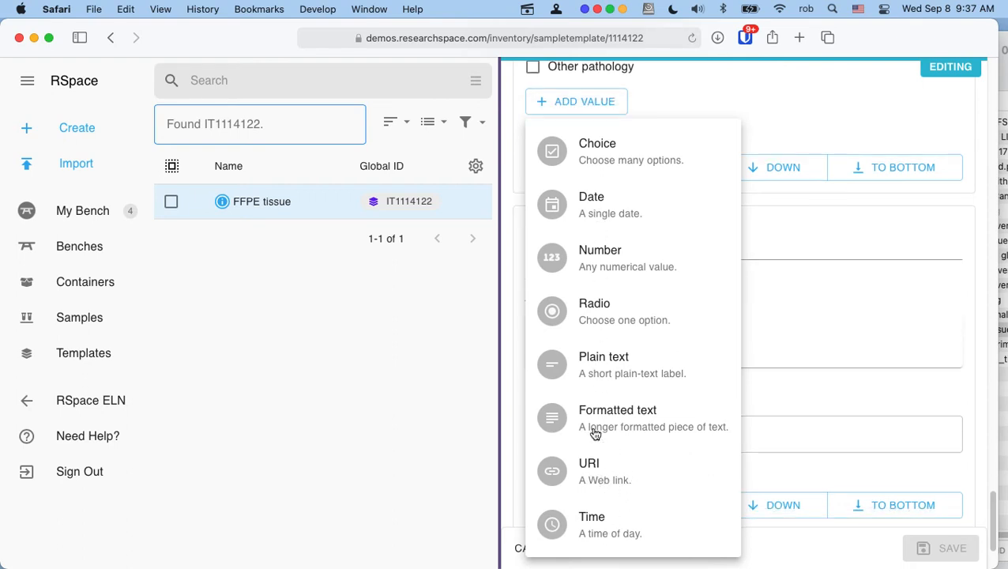
scroll(614, 269, up, 1)
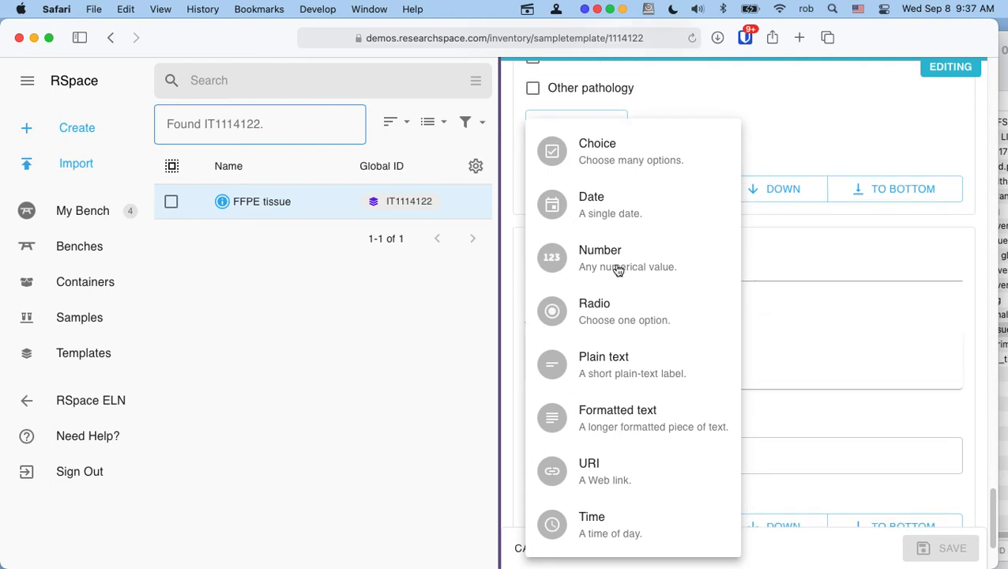
click(598, 161)
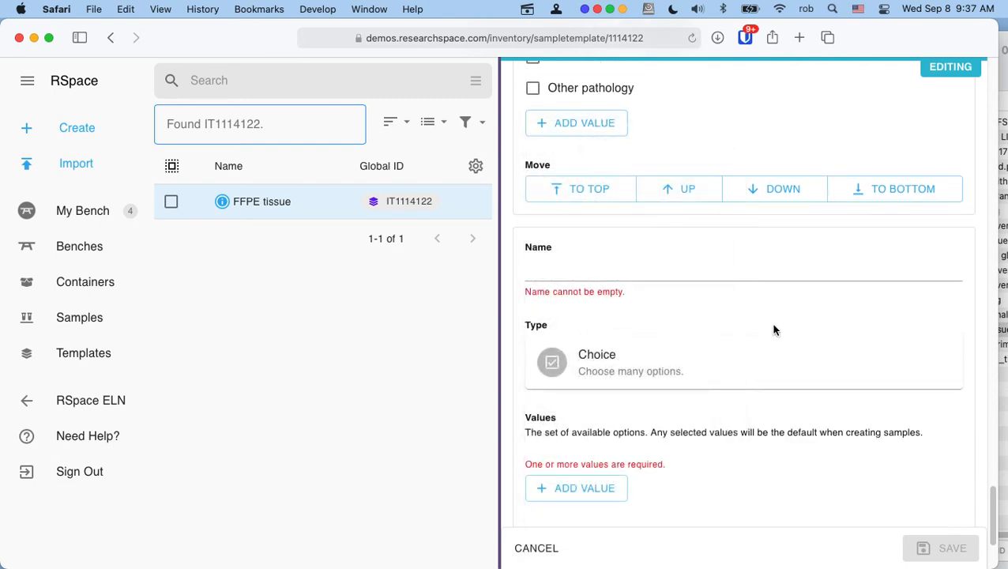
Add a first option named IGG to the new Choice field of the FFPE tissue template
scroll(774, 330, down, 1)
click(594, 354)
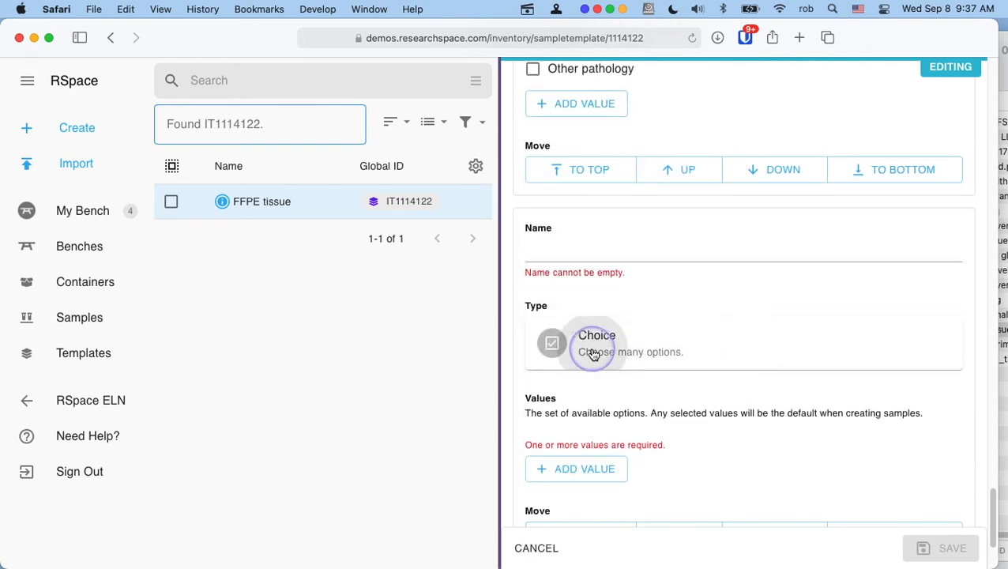
click(808, 323)
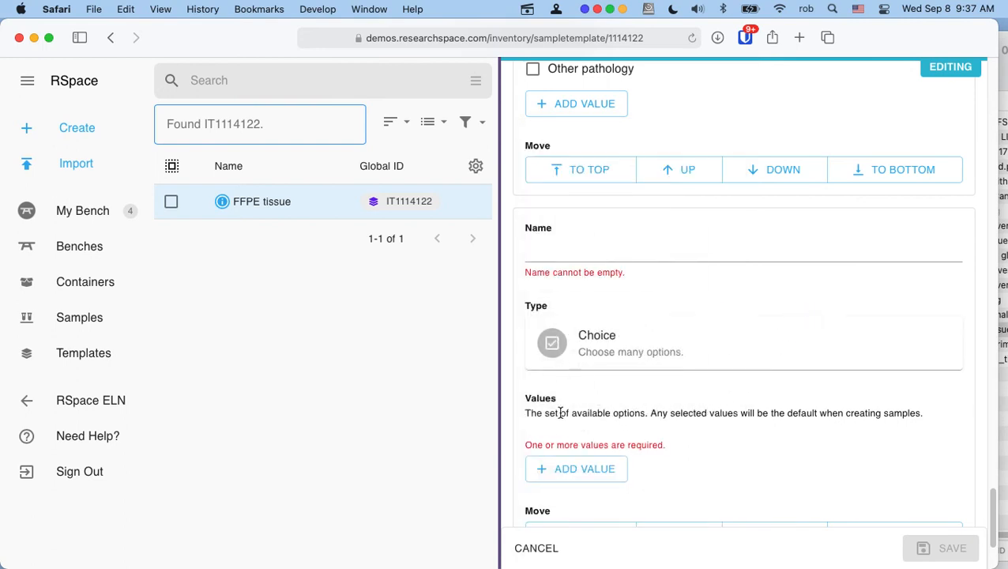
click(571, 471)
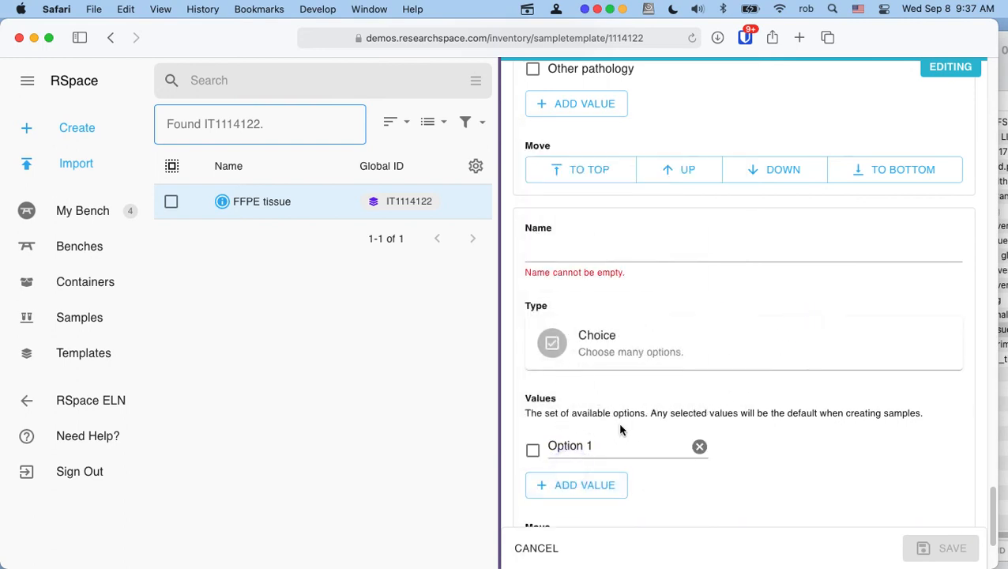
click(599, 447)
drag(596, 446, 551, 448)
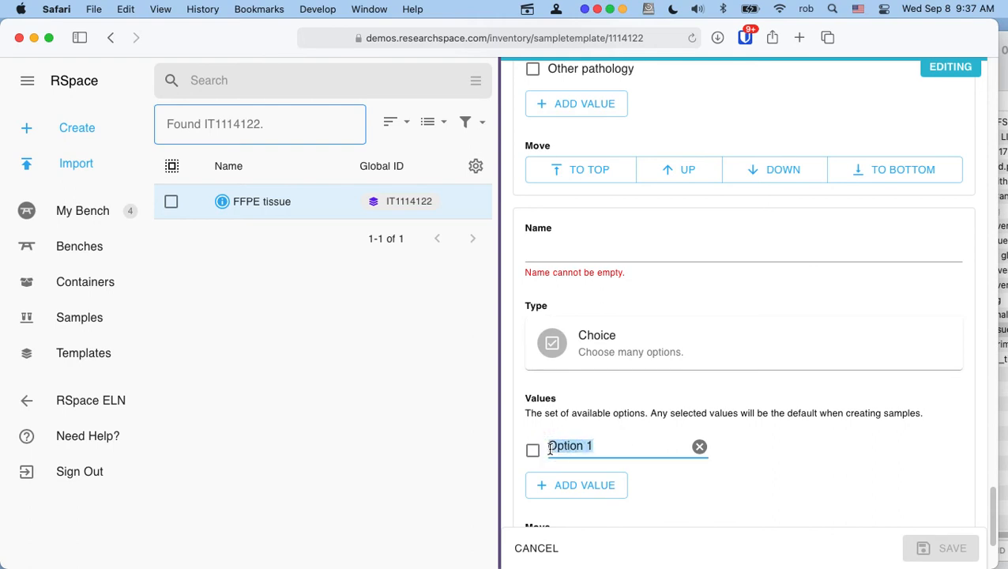
text(anyo)
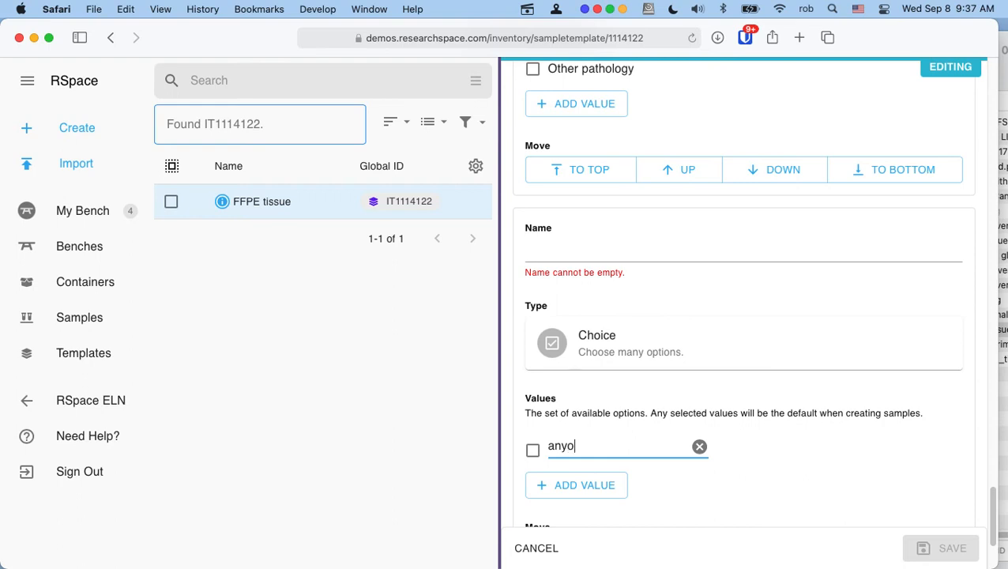
key(BackSpace)
text(ibod)
key(BackSpace)
key(BackSpace)
key(BackSpace)
key(BackSpace)
key(BackSpace)
key(BackSpace)
text(l)
text(GG)
Add a second option named IgA to the new Choice field
click(562, 485)
click(557, 479)
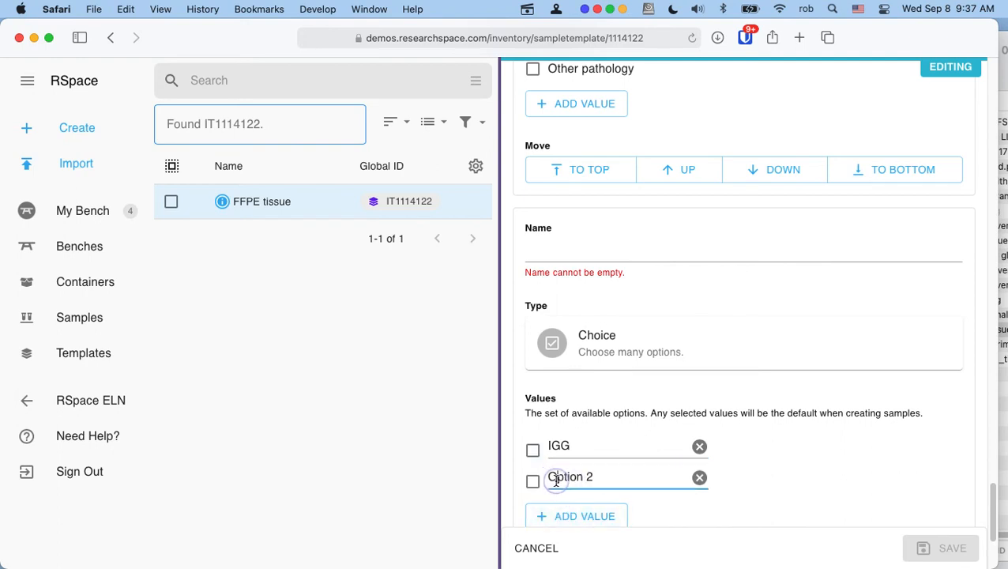
key(BackSpace)
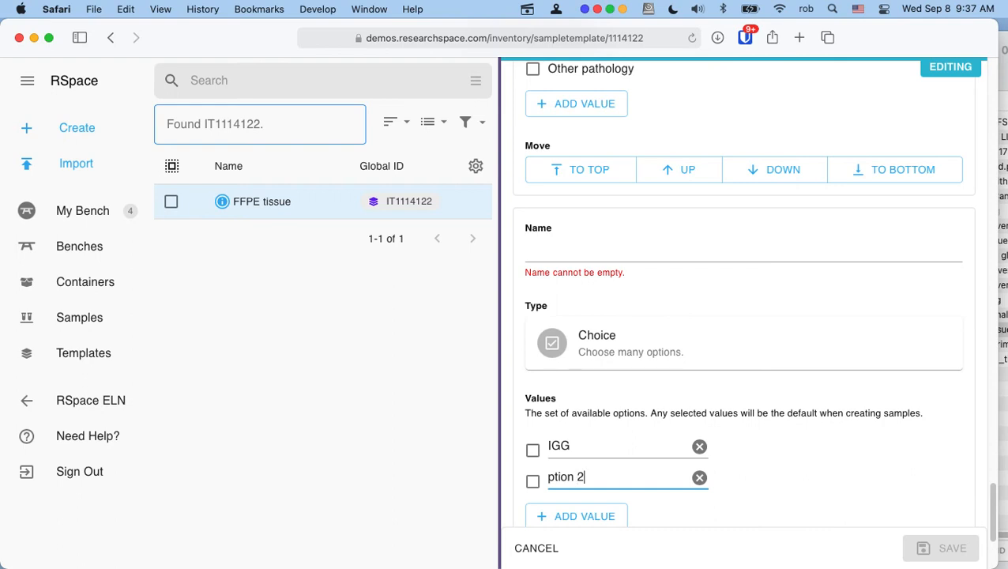
key(BackSpace)
key(BackSpace)
key(BackSpace)
key(BackSpace)
key(BackSpace)
key(BackSpace)
key(BackSpace)
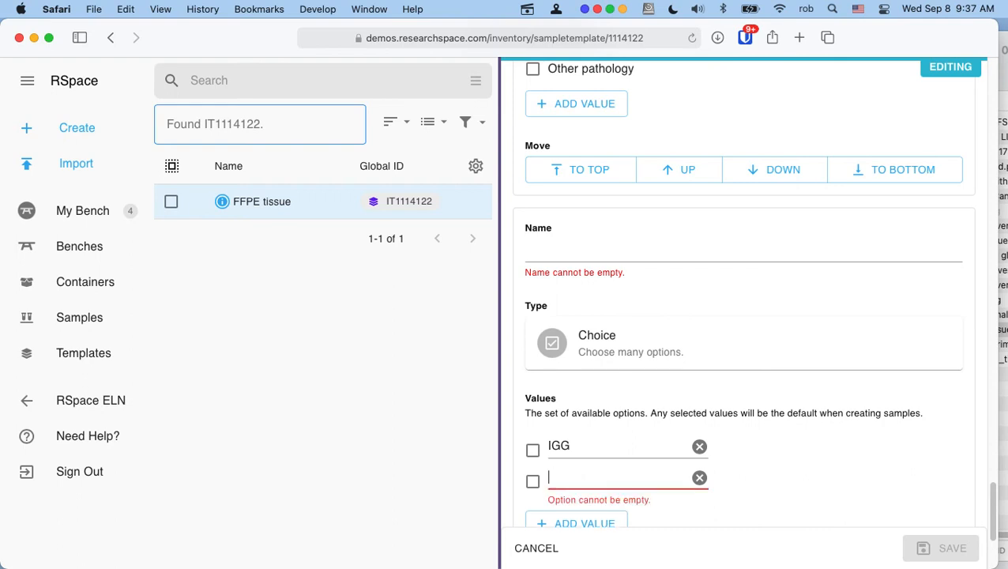
text(igA)
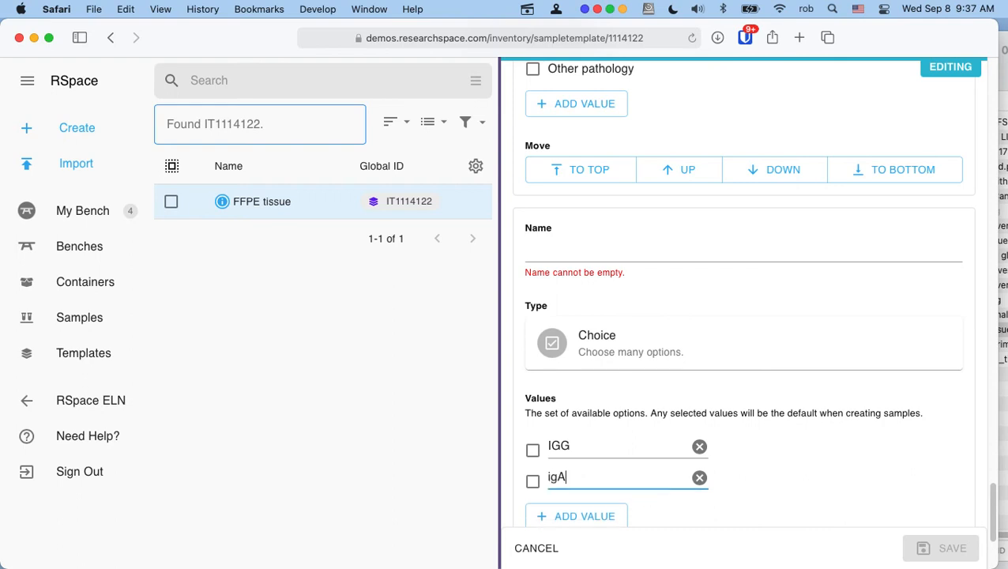
click(556, 487)
key(BackSpace)
text(I)
Add a third option named IgE and correct the spelling of the first option to IgG
click(576, 516)
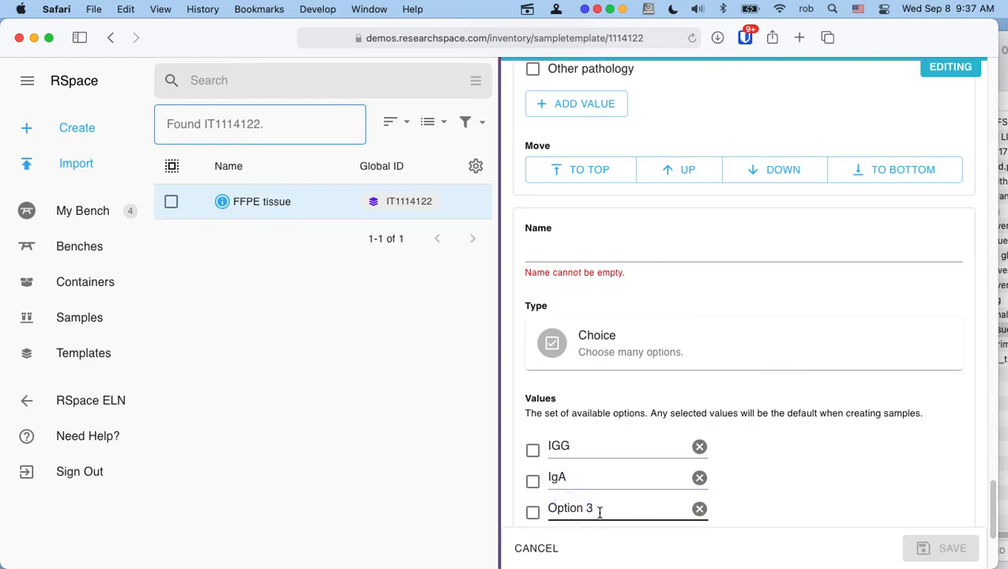
drag(598, 512, 551, 506)
text(I)
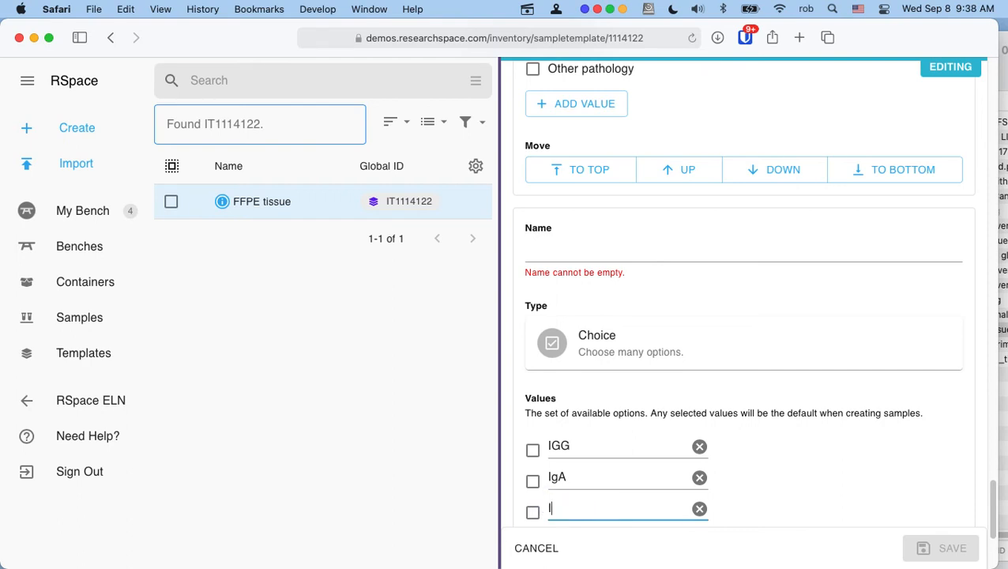
text(gE)
click(558, 448)
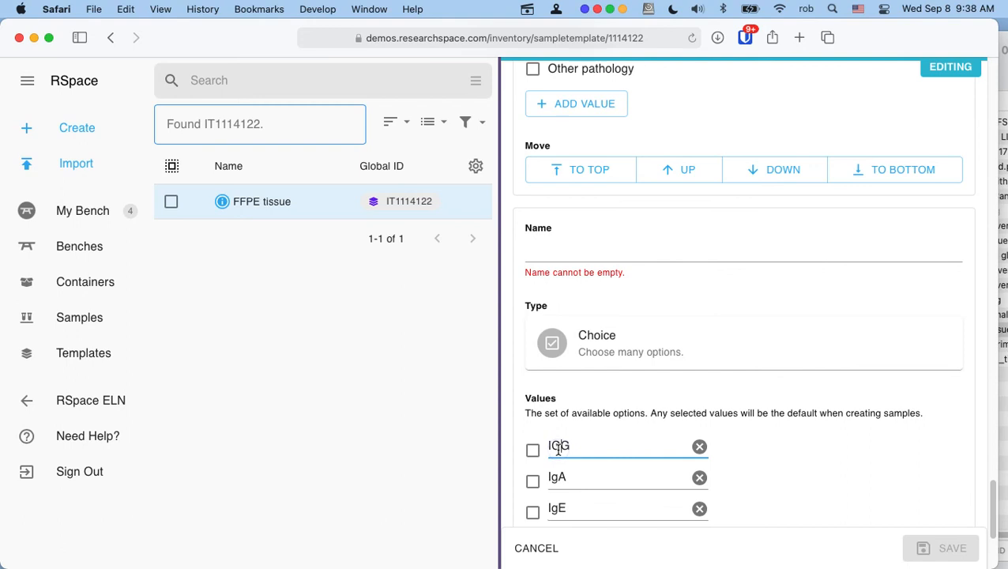
key(BackSpace)
text(g)
Name the new Choice field Antibody type and save the FFPE tissue template
scroll(734, 439, down, 2)
scroll(708, 451, down, 1)
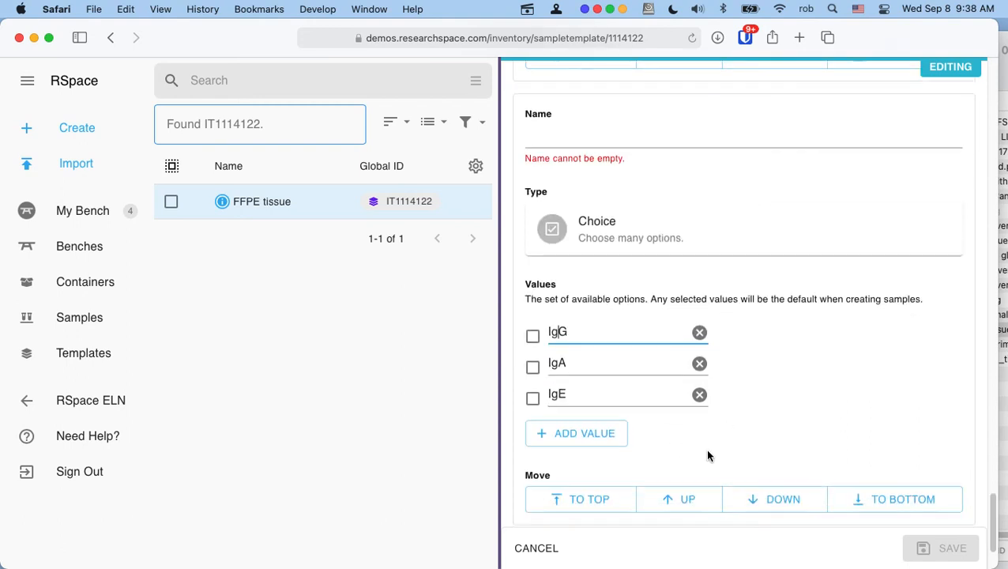
scroll(732, 444, up, 1)
scroll(732, 449, up, 3)
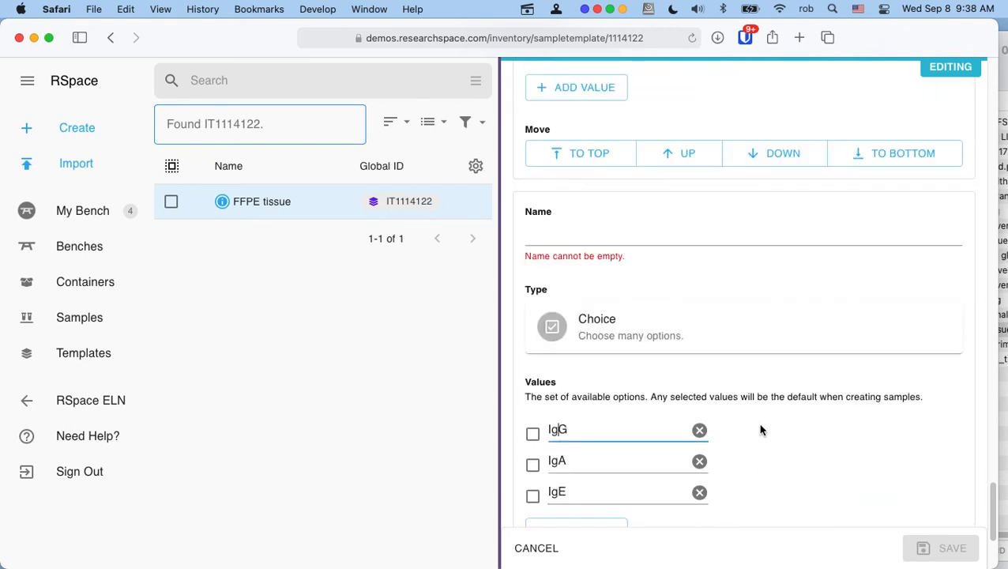
scroll(759, 387, down, 1)
click(556, 215)
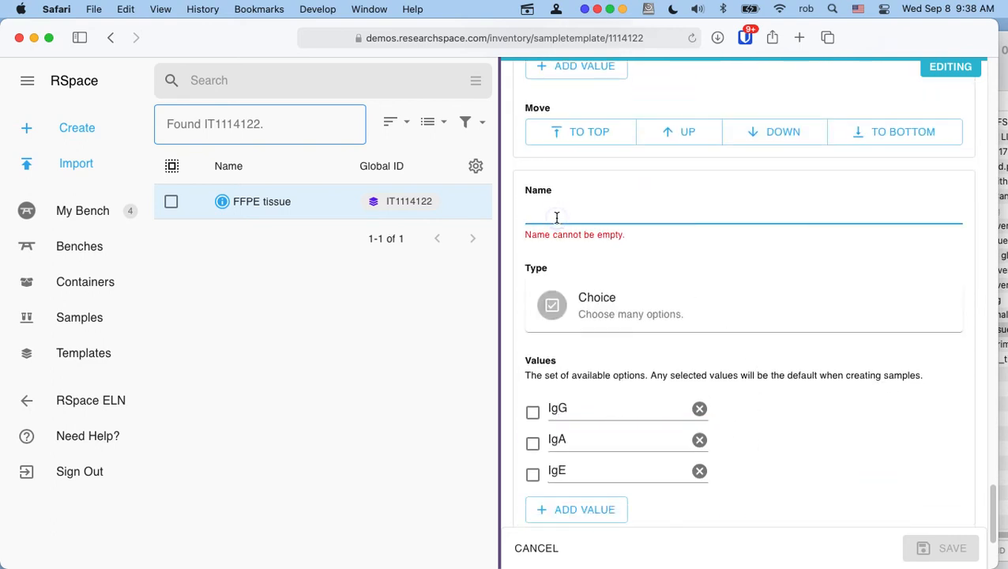
text(An)
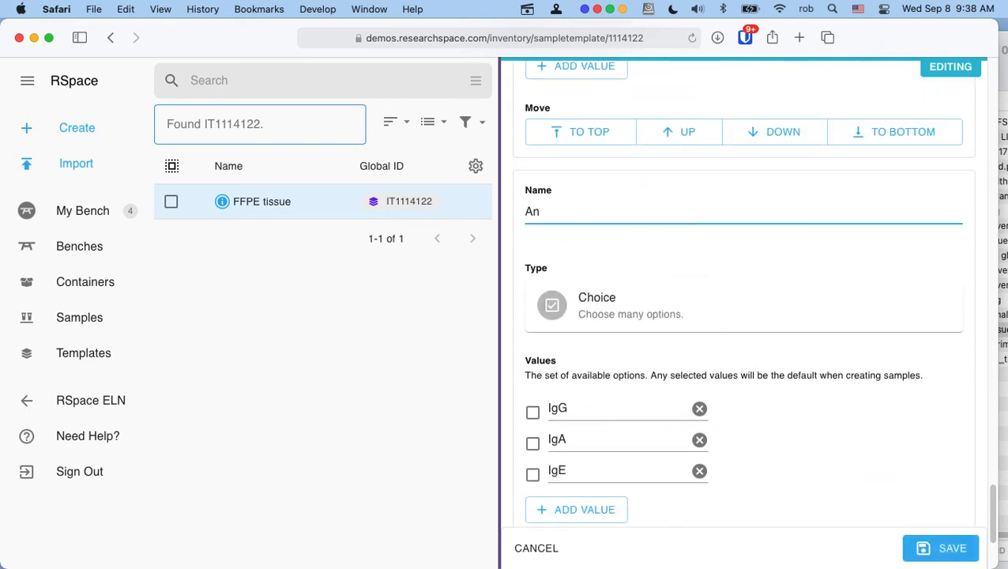
text(tibody typee)
key(BackSpace)
click(944, 546)
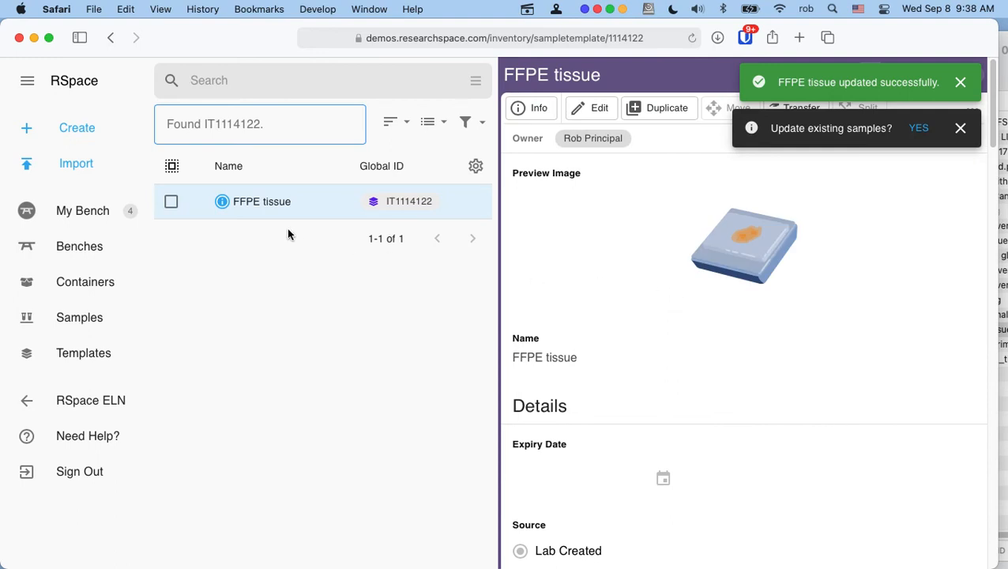
List all templates, review the actions available for Synthetic Wax Template by selecting it, and clear the selection
click(95, 353)
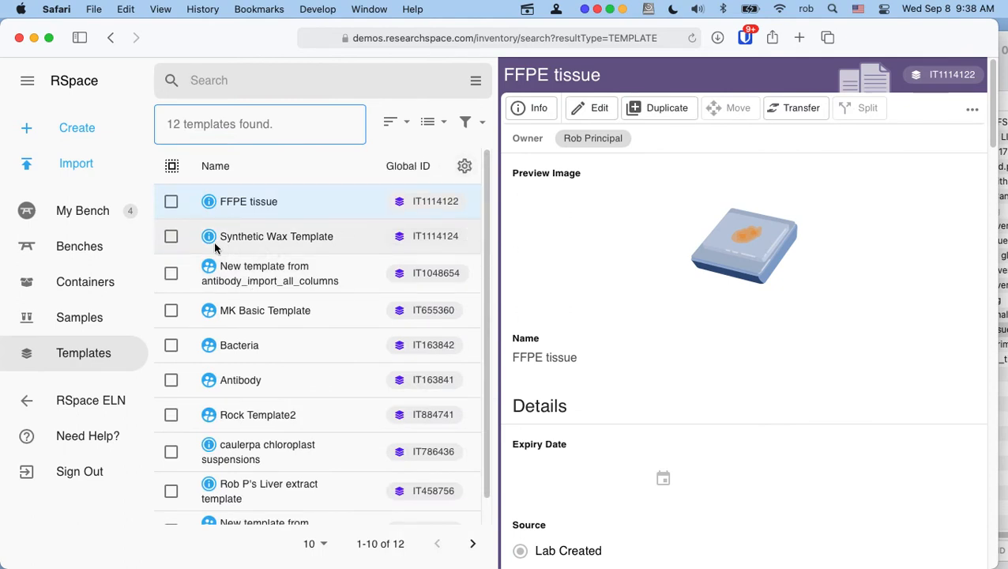
click(171, 236)
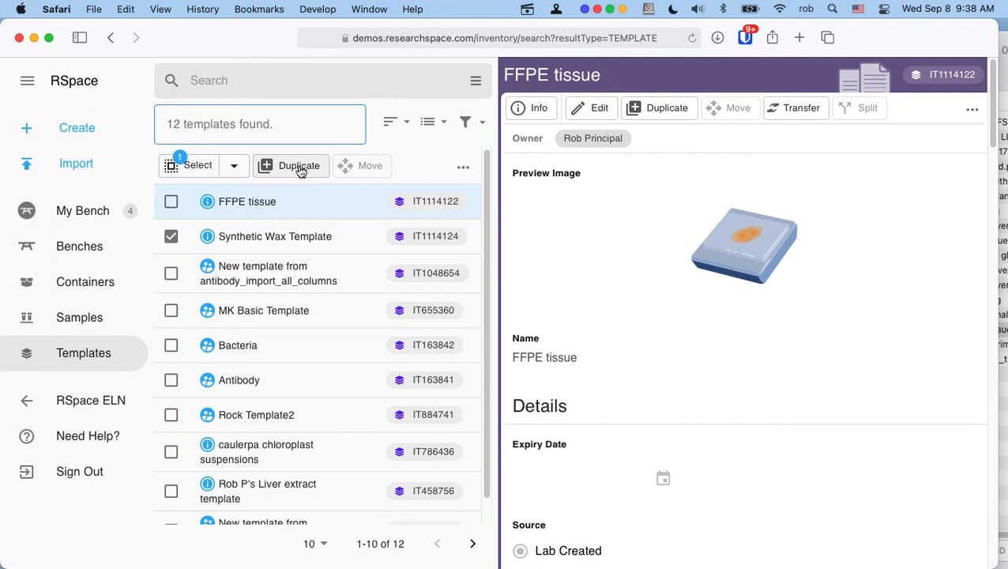
click(171, 236)
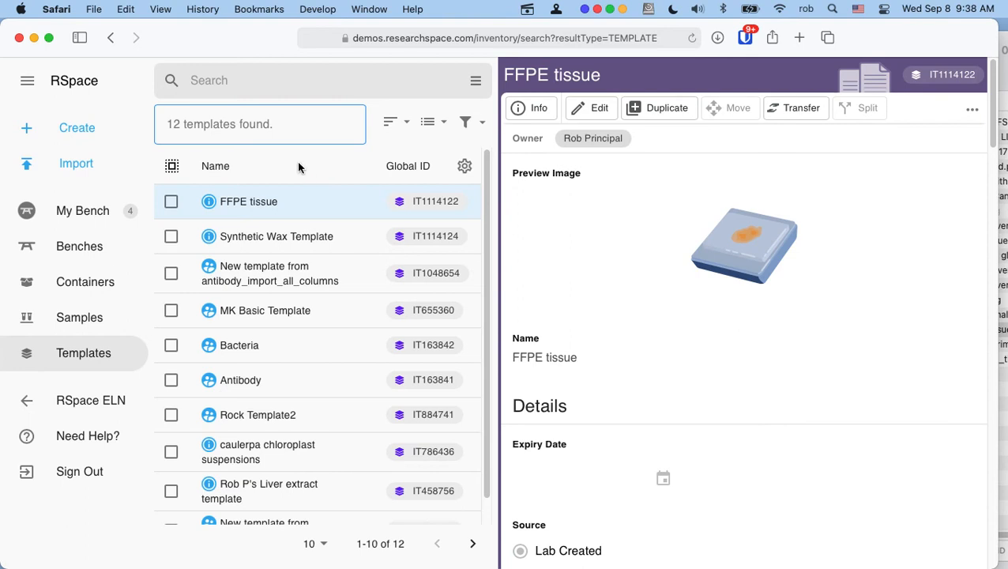
scroll(298, 165, down, 1)
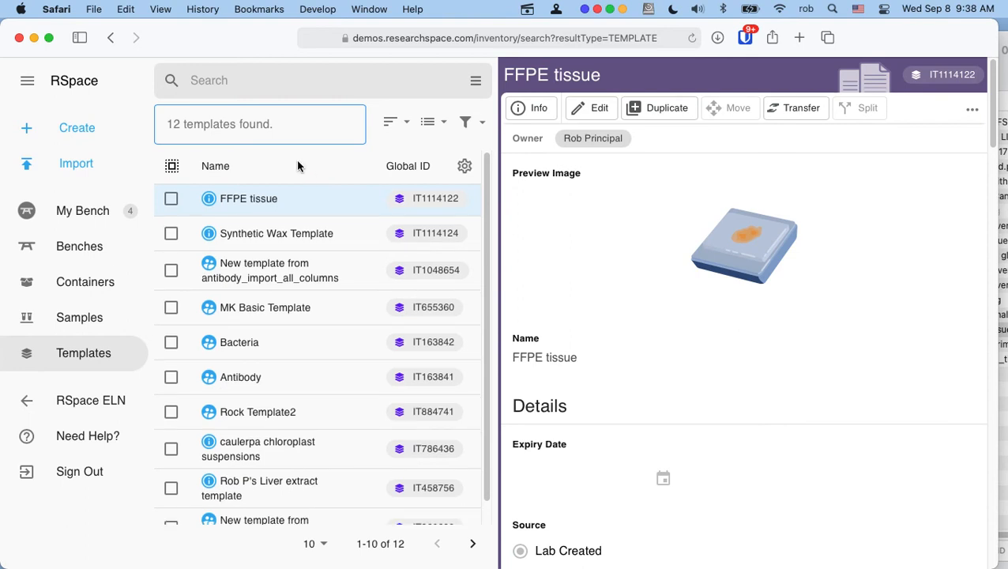
scroll(298, 167, up, 1)
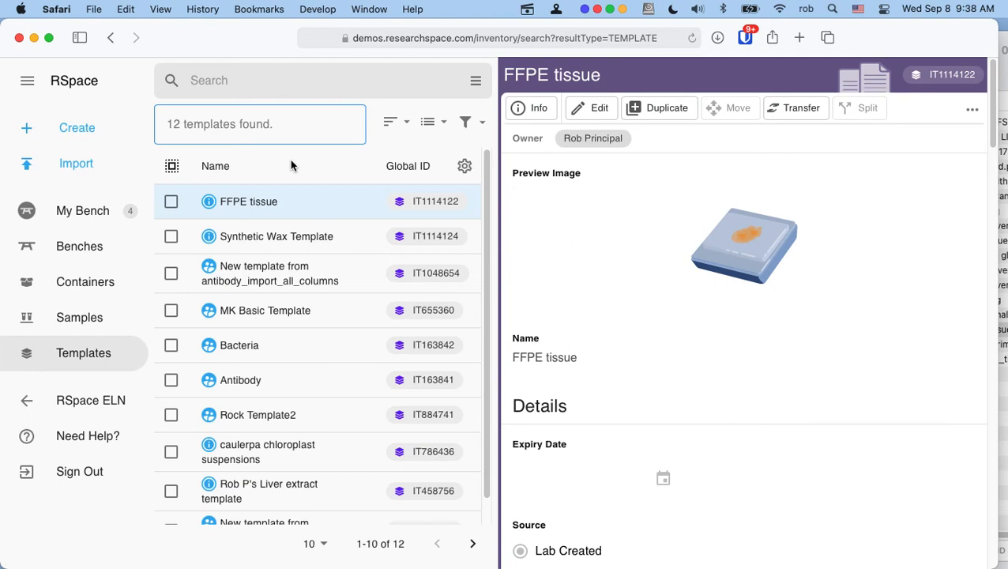
List the samples and start creating a new sample, showing all available sample templates at once
click(79, 317)
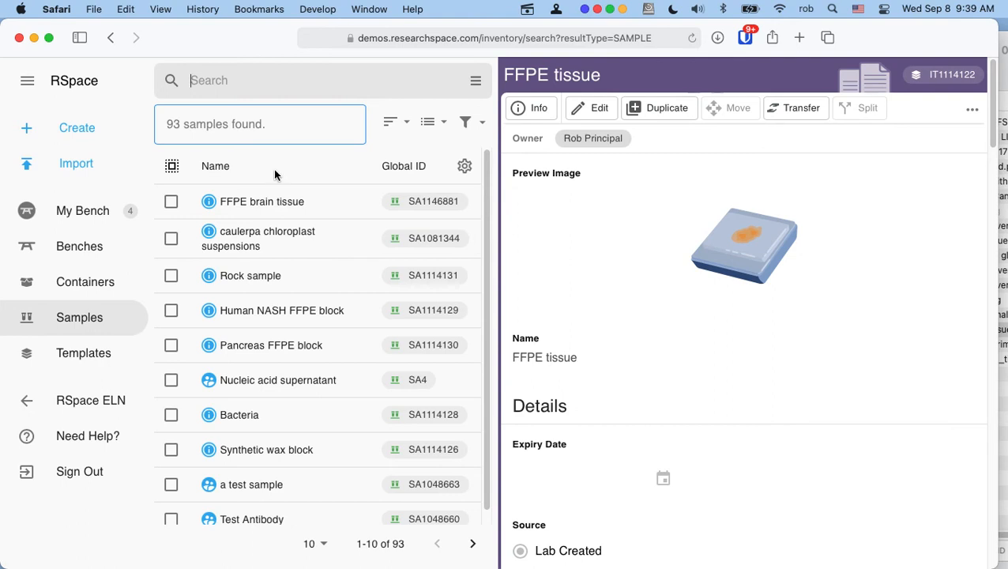
click(75, 128)
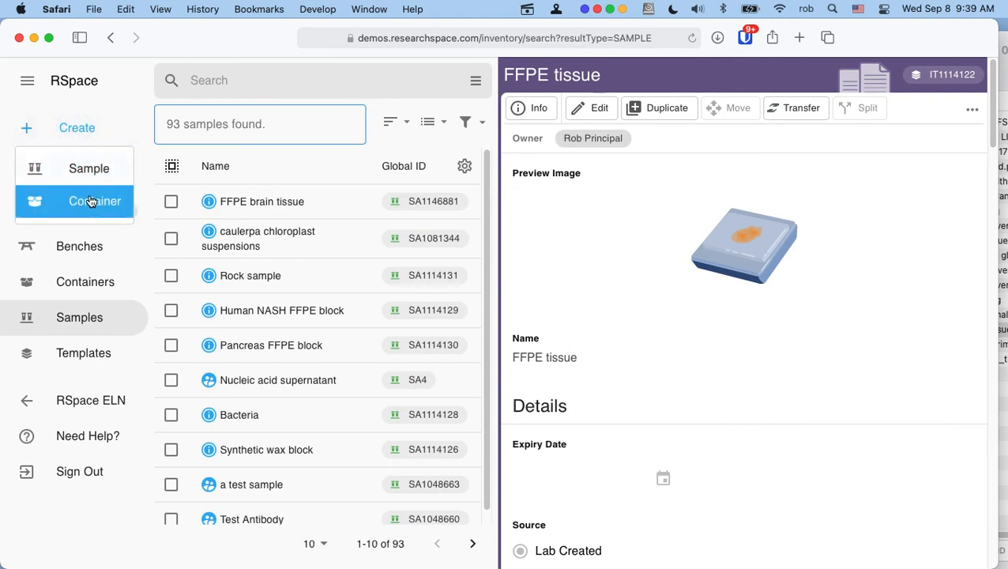
click(90, 172)
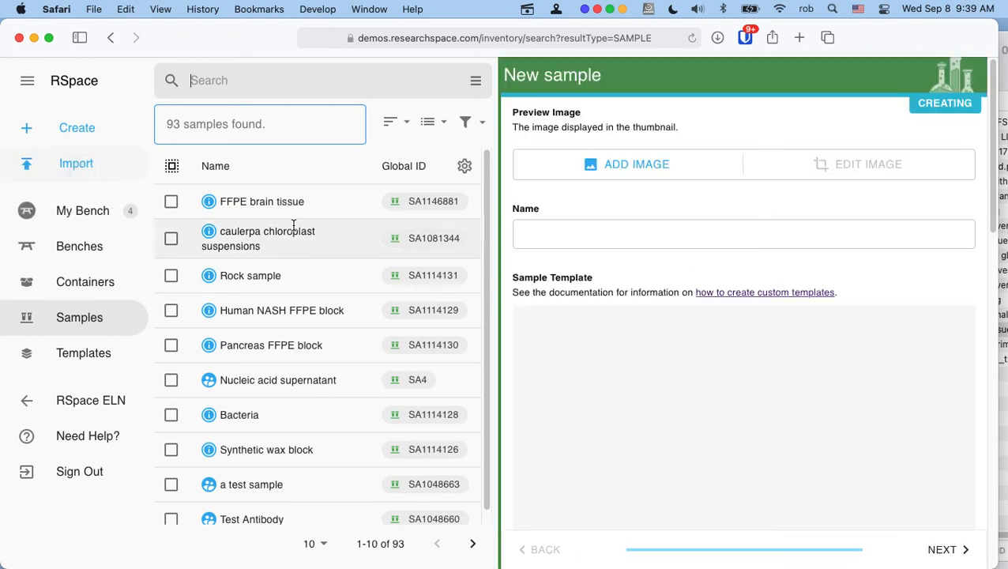
click(728, 355)
scroll(728, 354, down, 3)
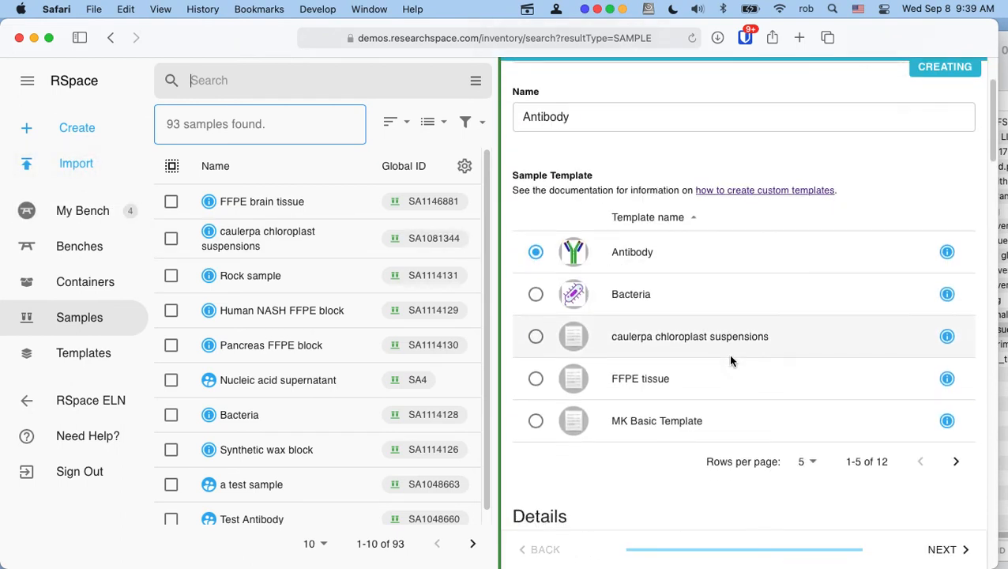
click(808, 463)
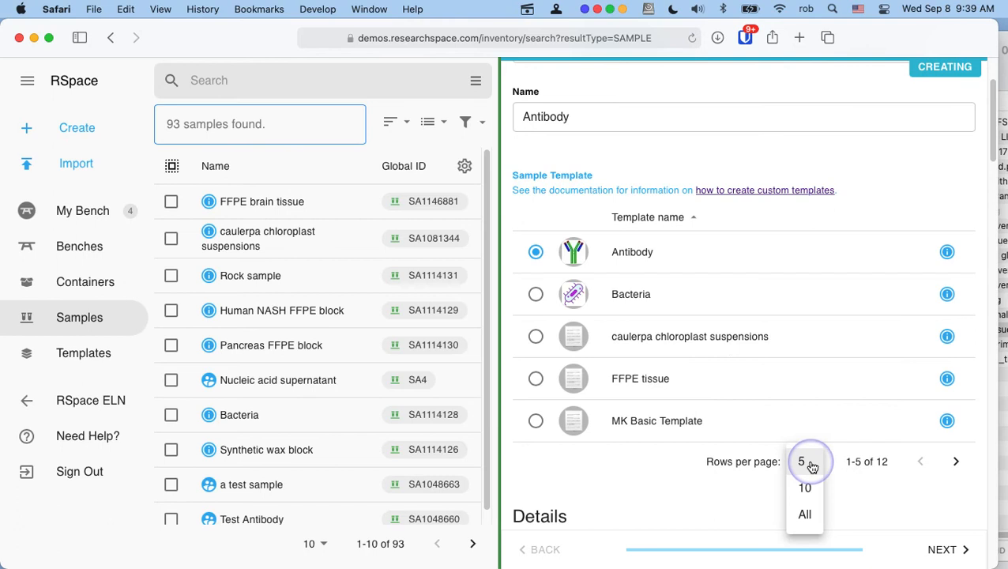
click(805, 518)
scroll(711, 337, down, 1)
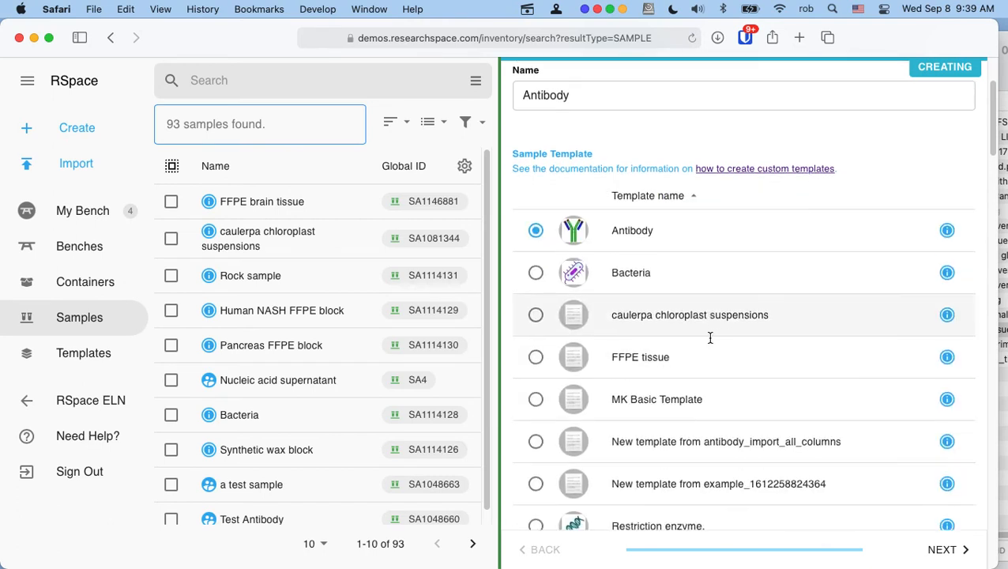
scroll(709, 337, down, 5)
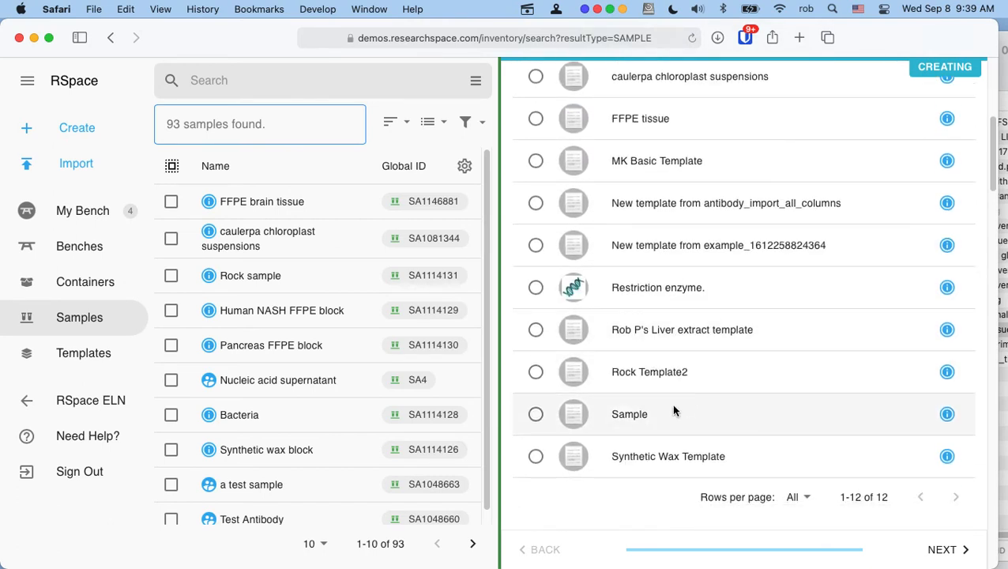
Base the new sample on the Sample template and save it with the default details and aliquot settings
click(536, 415)
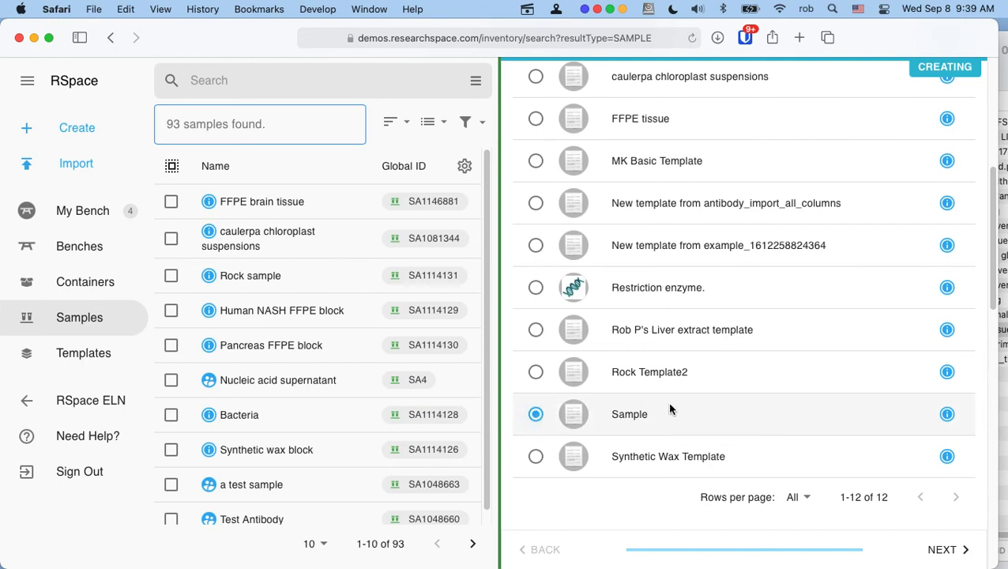
scroll(676, 403, down, 1)
click(935, 548)
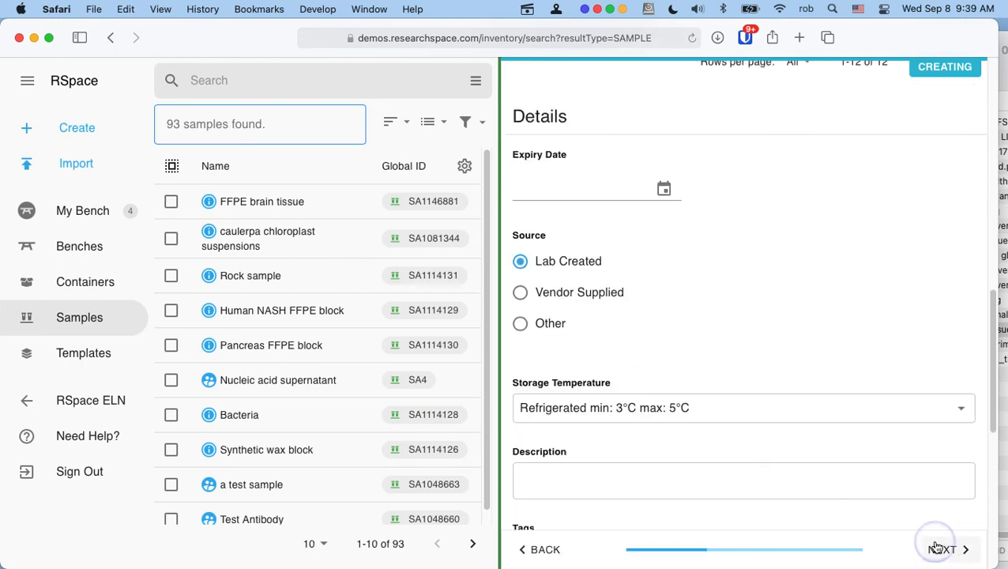
scroll(650, 230, down, 10)
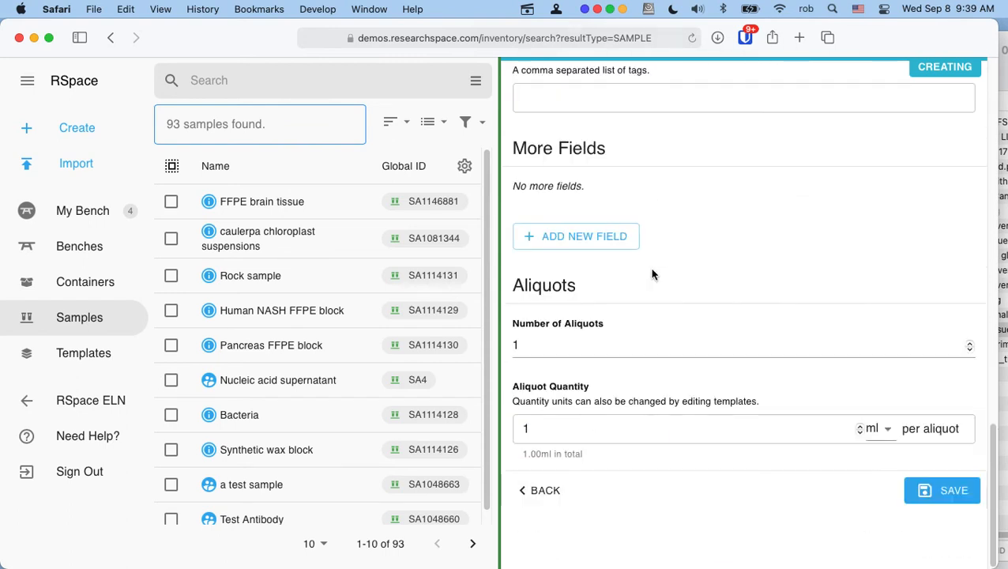
click(947, 499)
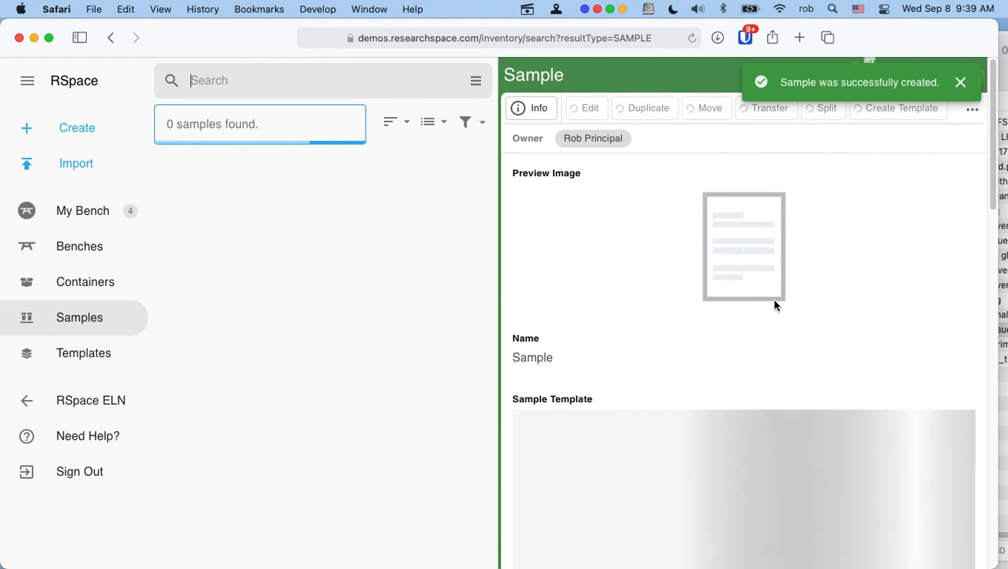
Show the items on My Bench and bring up the record of the Sample.01 subsample
click(99, 221)
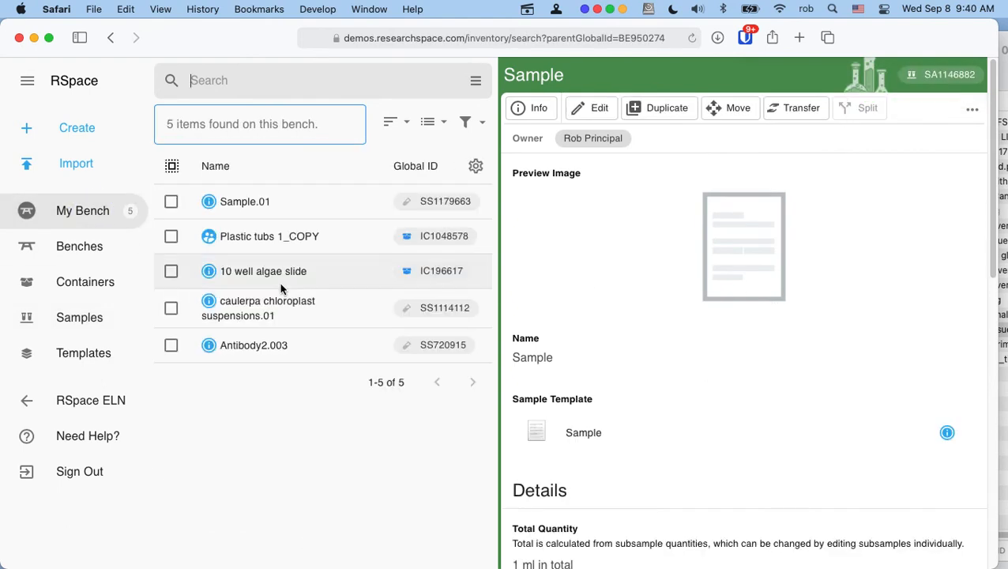
click(226, 203)
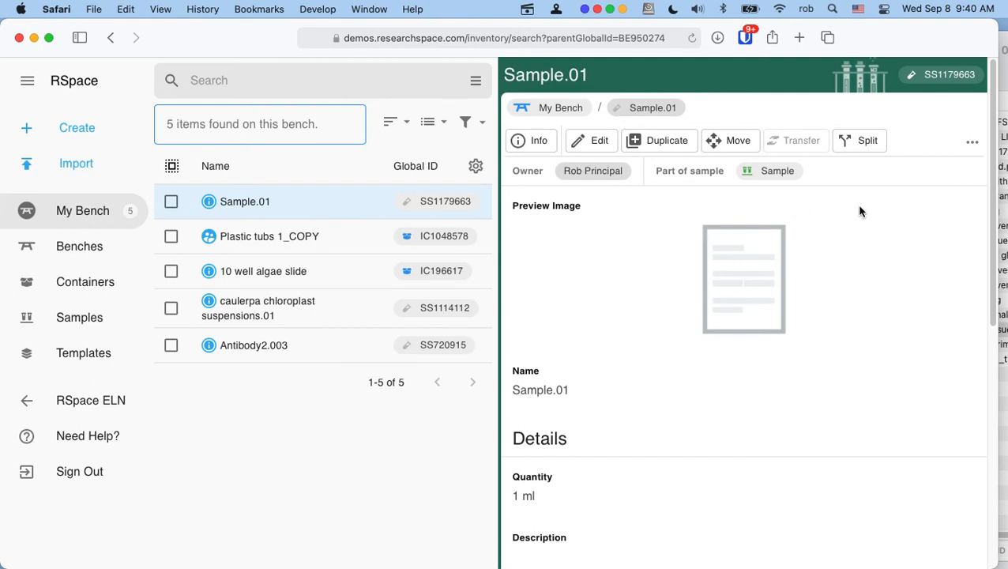
Check the additional actions available for the Sample.01 subsample and close the list without choosing one
click(972, 142)
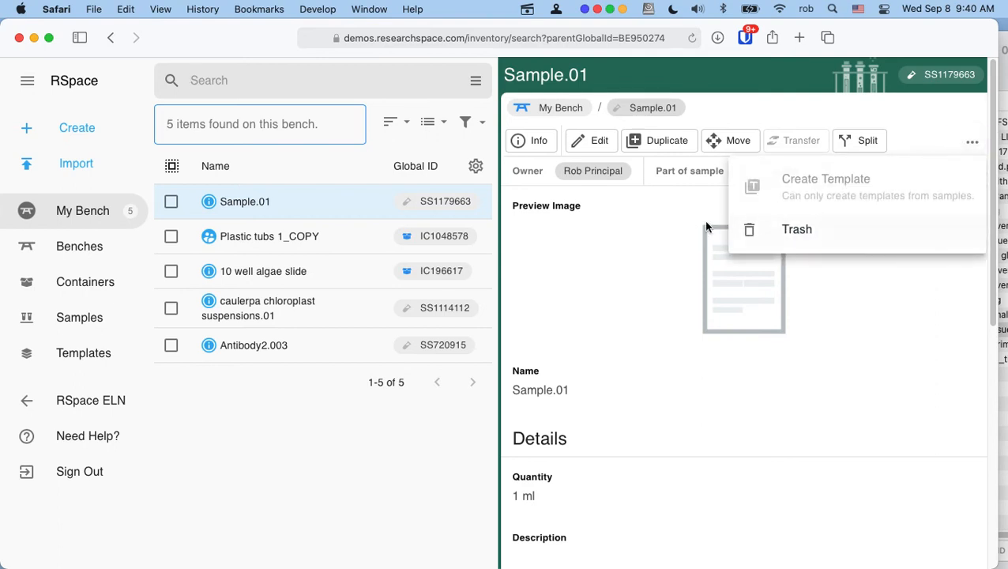
click(667, 232)
click(971, 146)
click(609, 250)
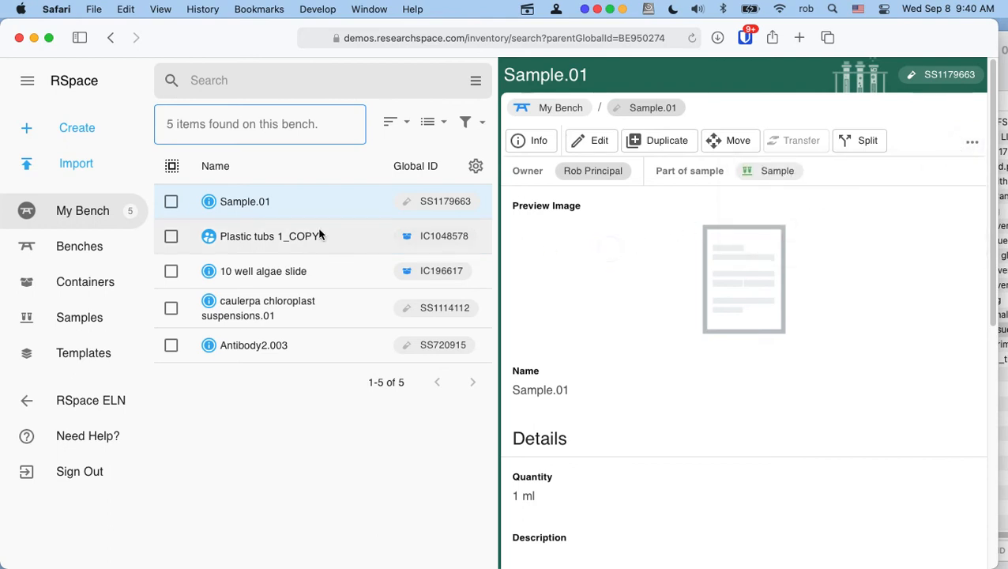
Bring up the record of the parent sample of Sample.01 and look through its details
click(780, 175)
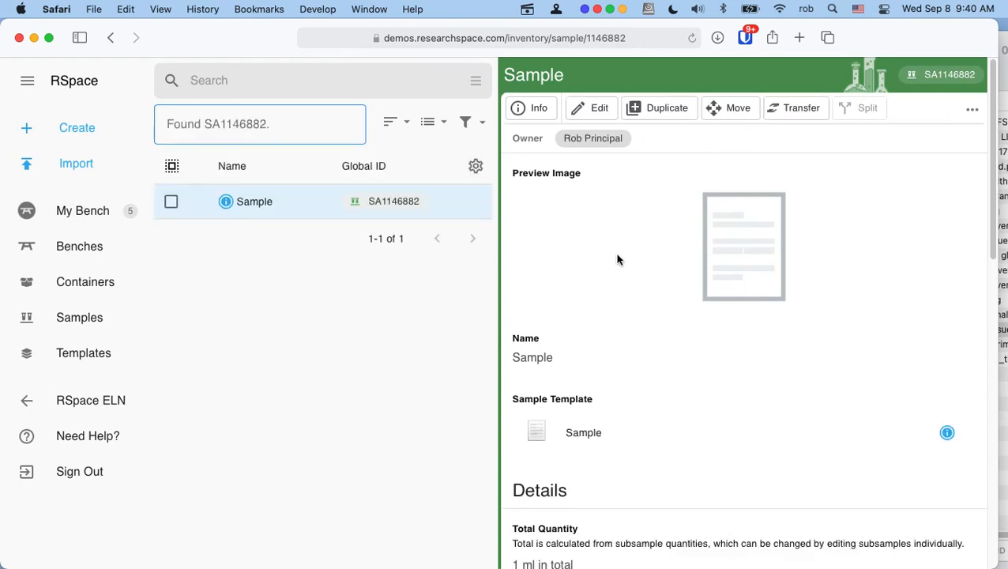
scroll(608, 253, down, 3)
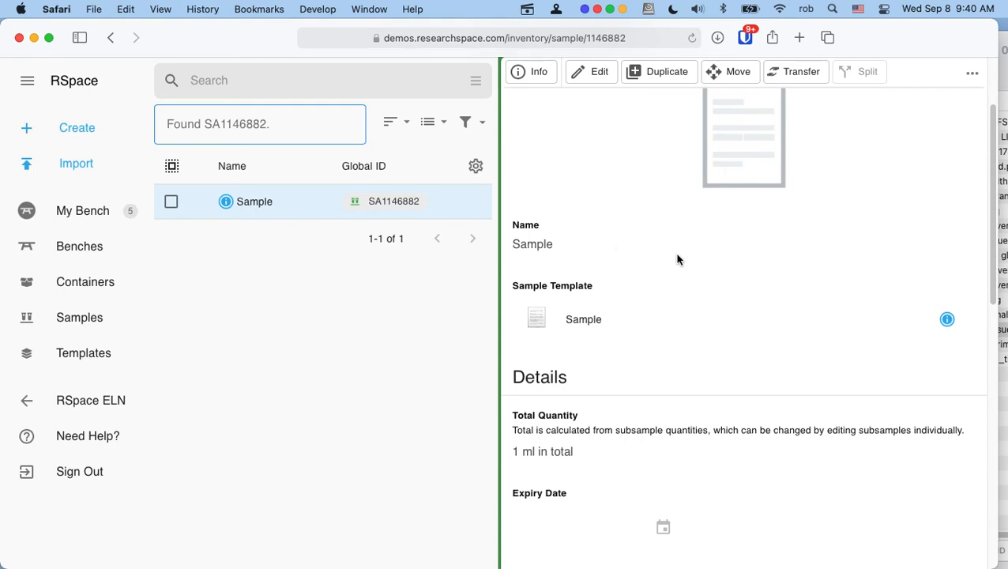
scroll(677, 259, down, 3)
scroll(681, 257, up, 6)
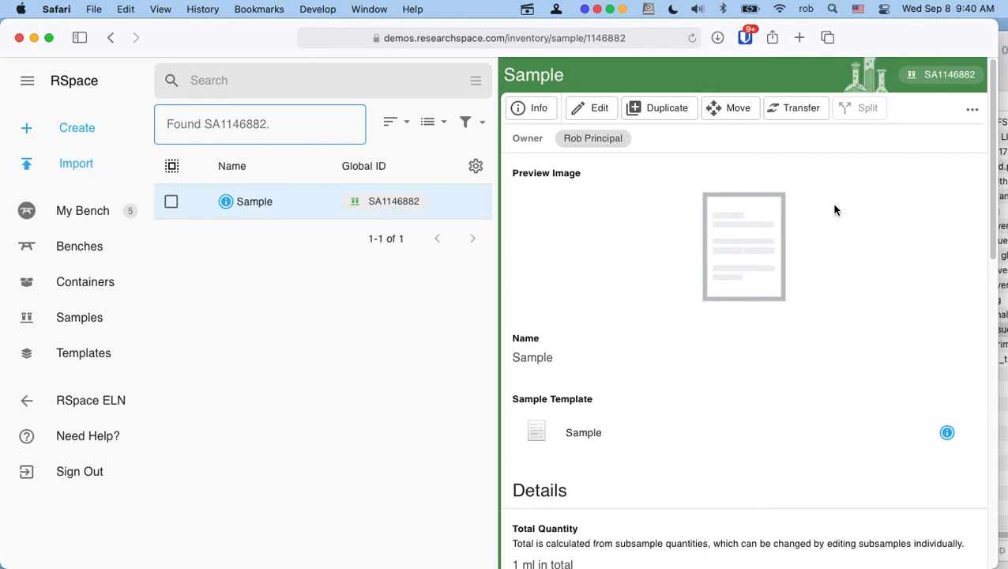
Create a template from this sample and name it "frog individual"
click(972, 110)
click(917, 150)
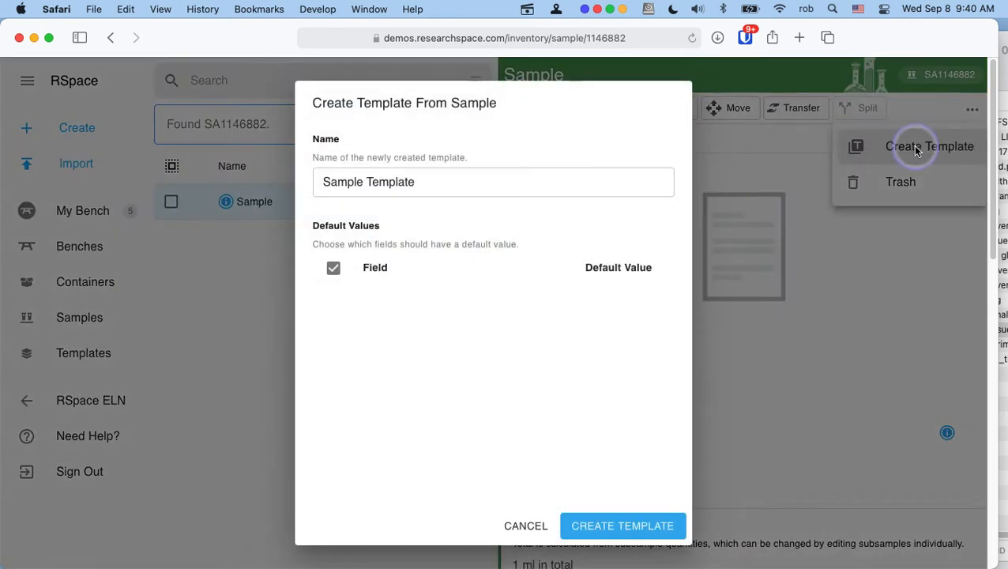
drag(434, 182, 276, 182)
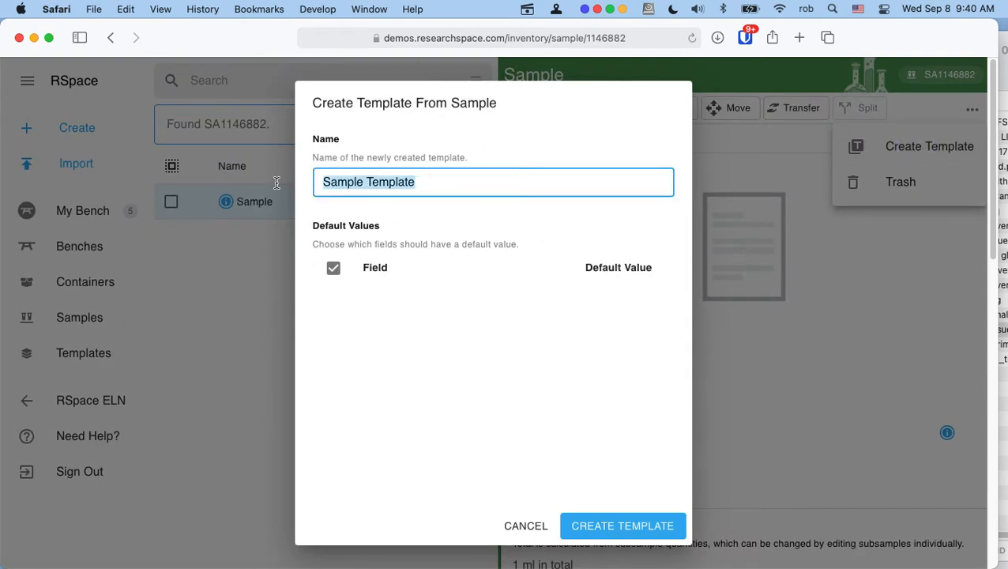
text(frog)
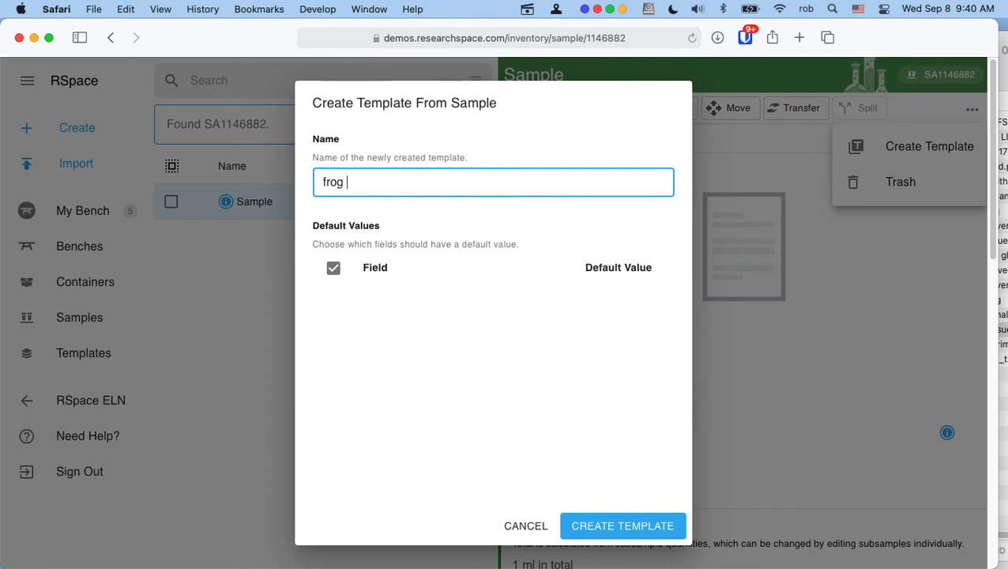
text( individual)
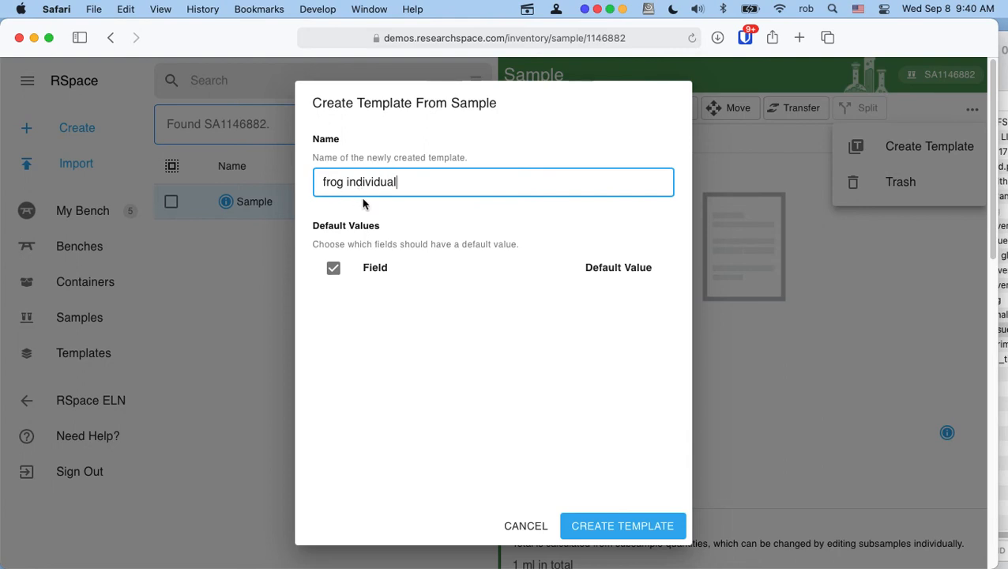
click(630, 528)
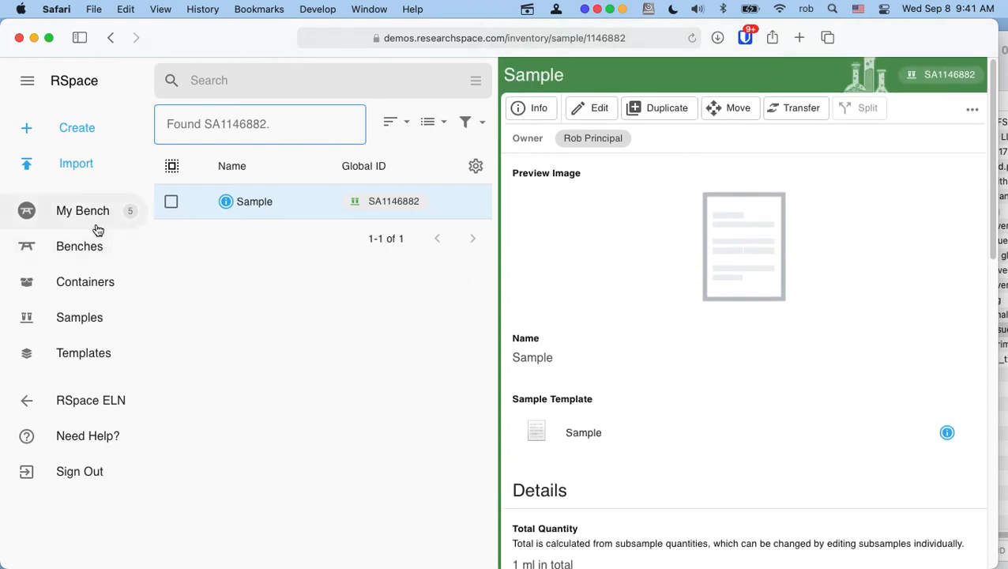
Open the frog individual template from the template list for editing and review its source, subsample alias and quantity unit options
click(82, 354)
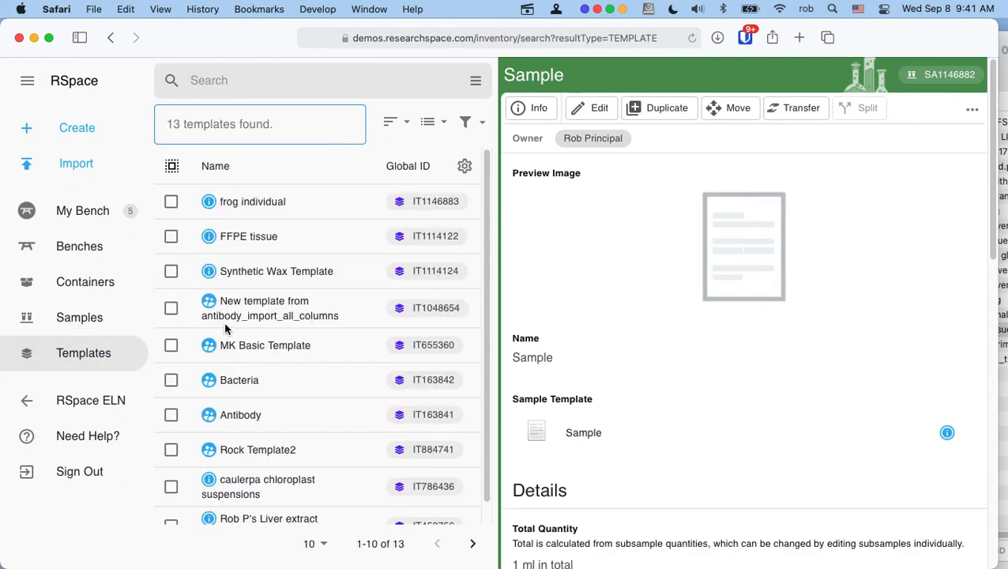
click(435, 202)
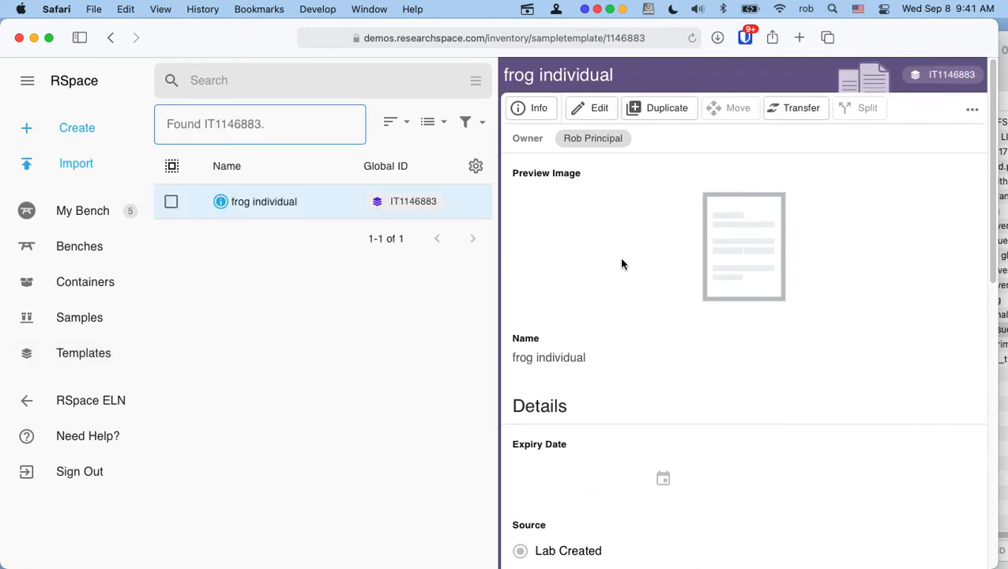
click(595, 109)
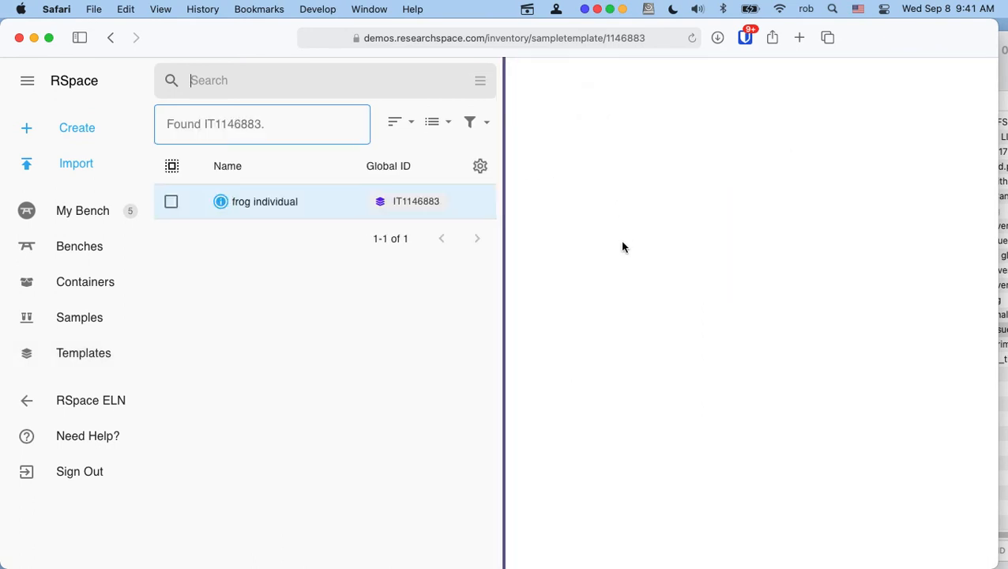
scroll(626, 251, down, 8)
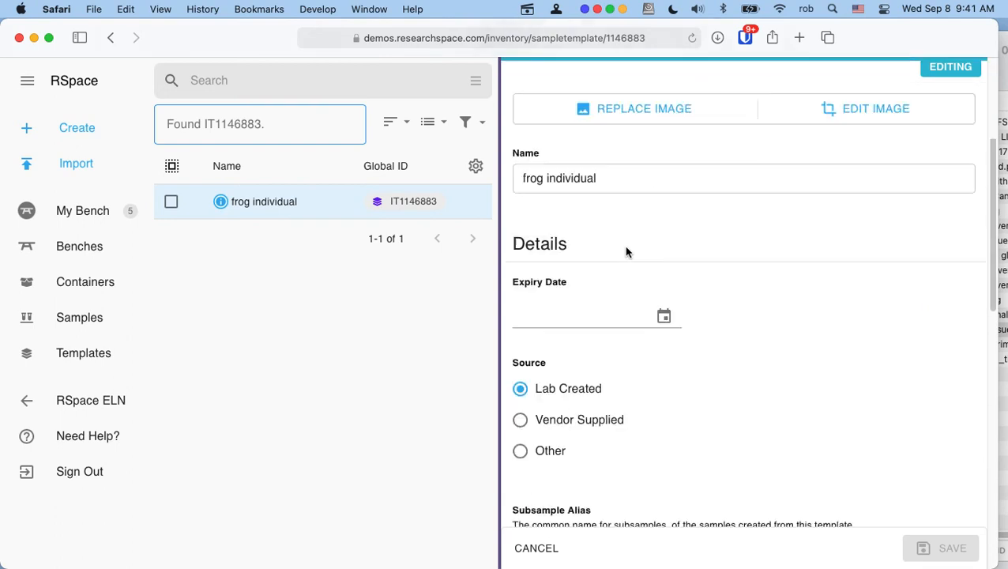
scroll(625, 251, up, 4)
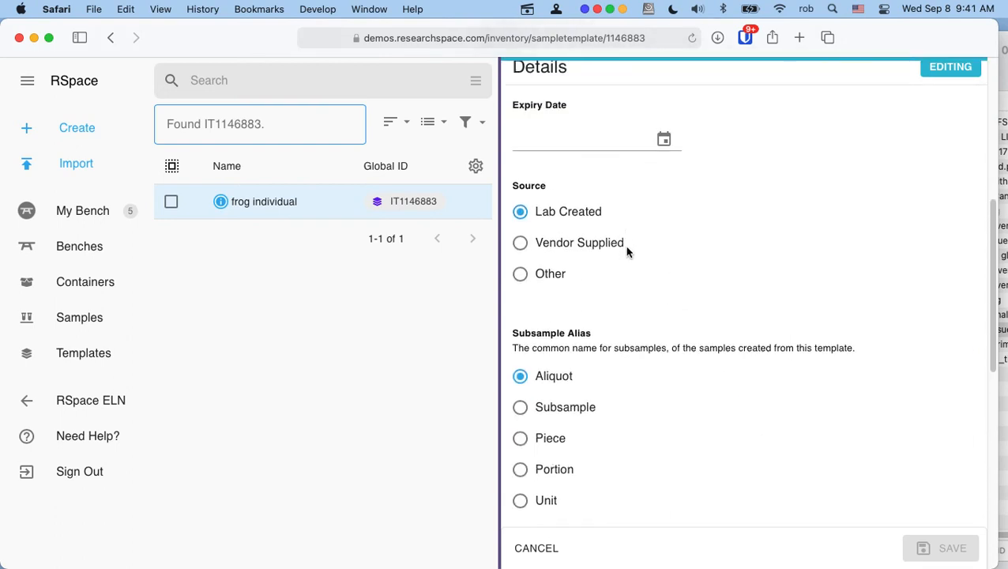
scroll(628, 251, down, 3)
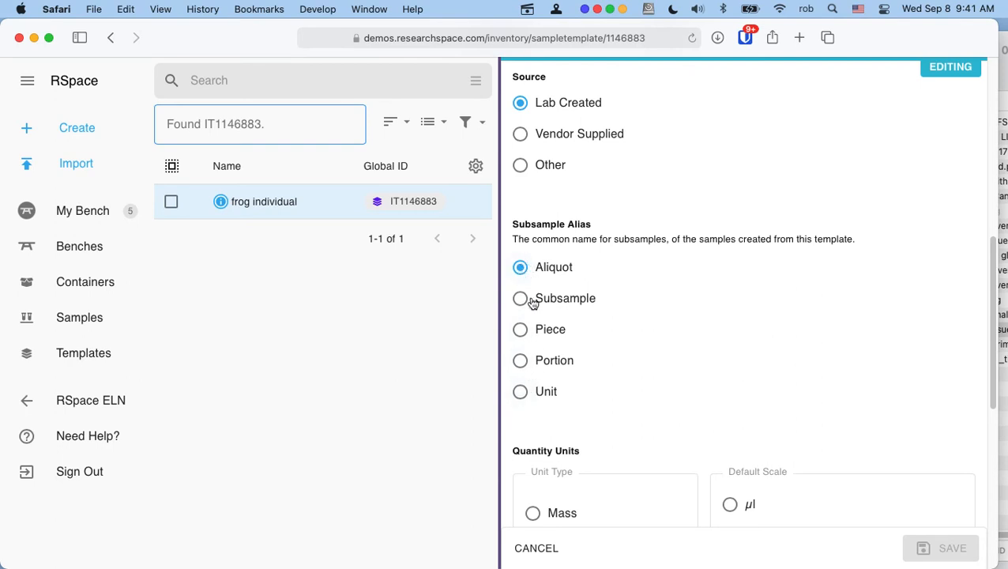
scroll(647, 319, down, 10)
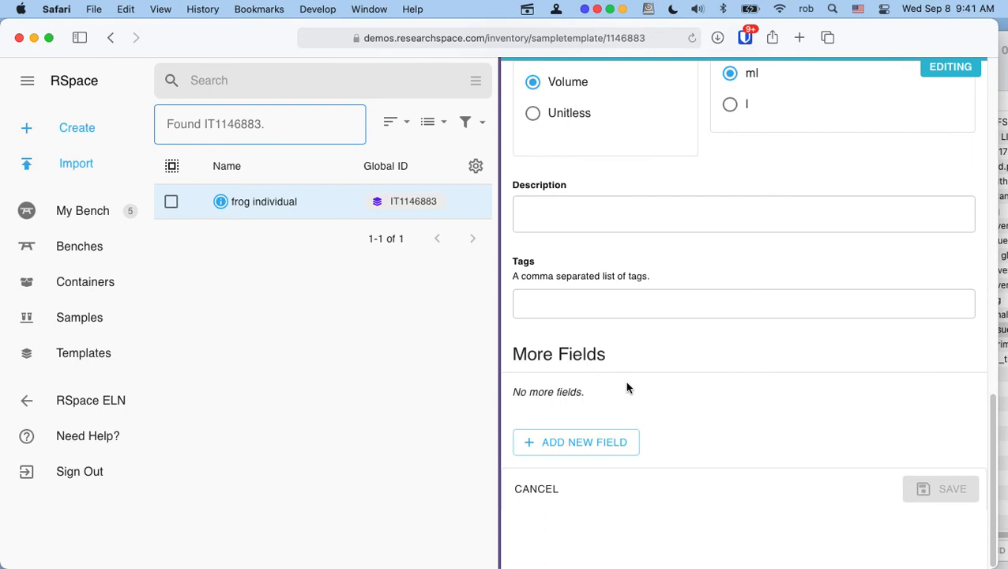
Start adding a new field to the frog individual template, check its field type setting, and discard the edits
click(580, 442)
scroll(647, 368, down, 1)
scroll(651, 374, down, 6)
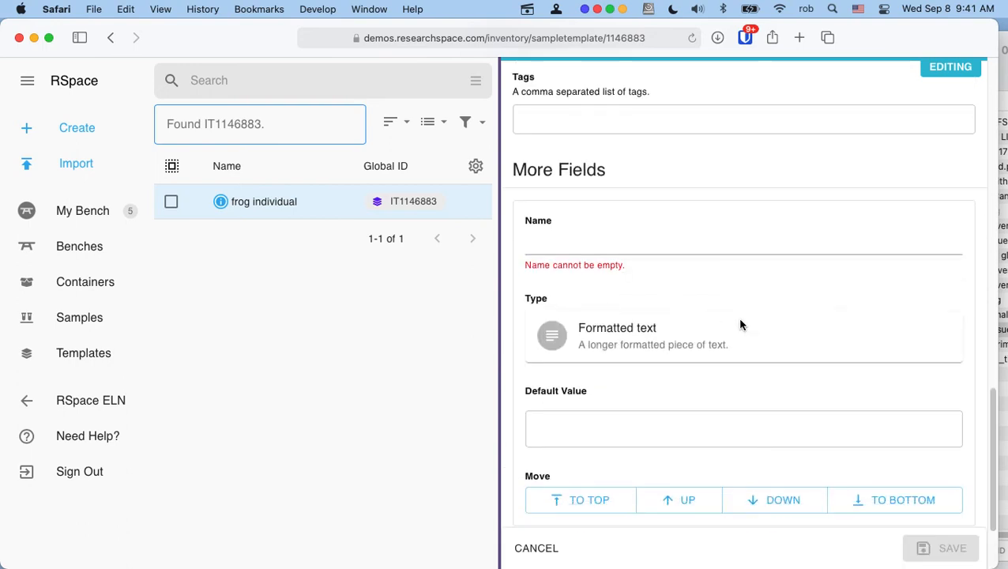
click(637, 332)
click(819, 329)
scroll(786, 330, down, 1)
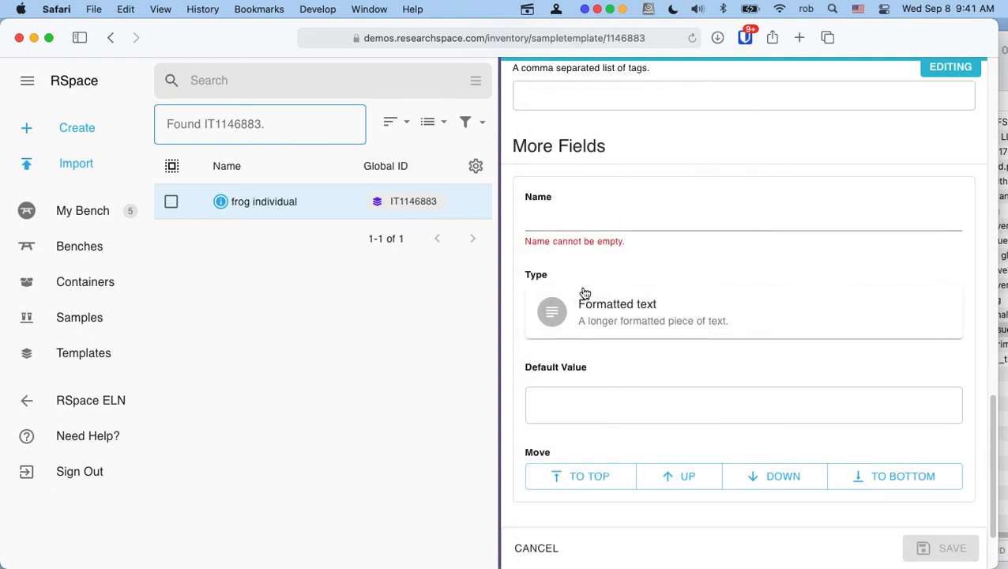
scroll(585, 293, down, 4)
scroll(706, 345, up, 10)
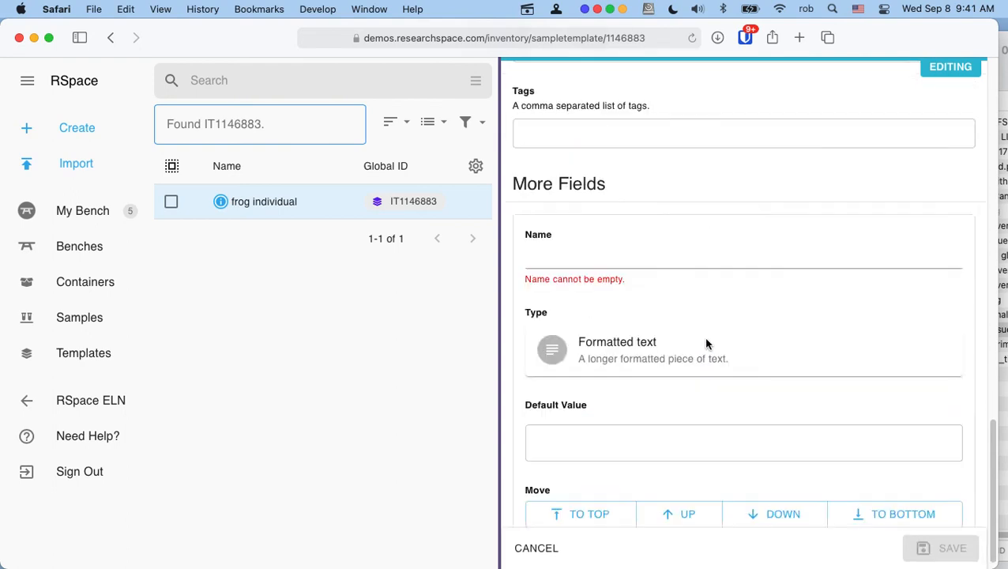
scroll(714, 337, up, 10)
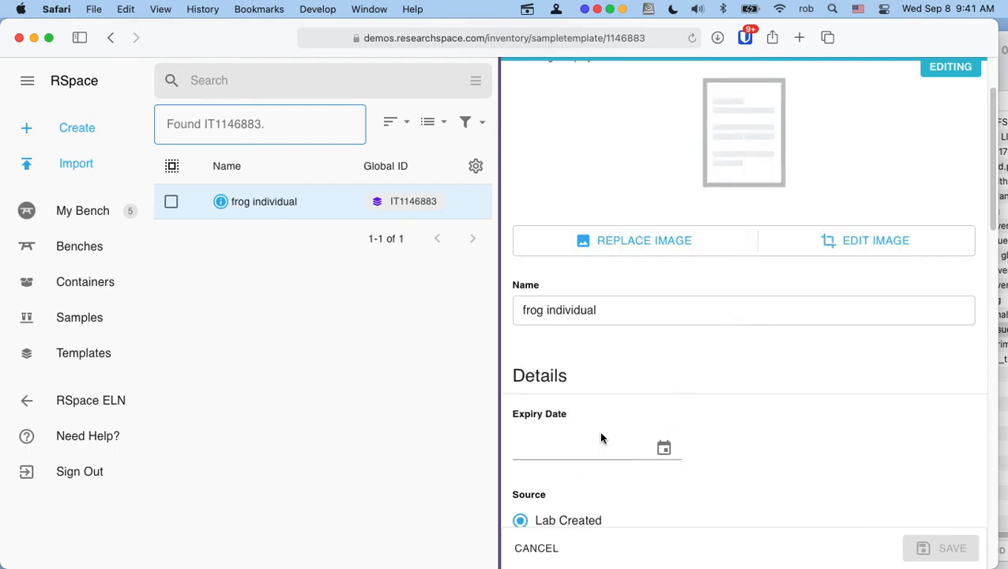
click(537, 549)
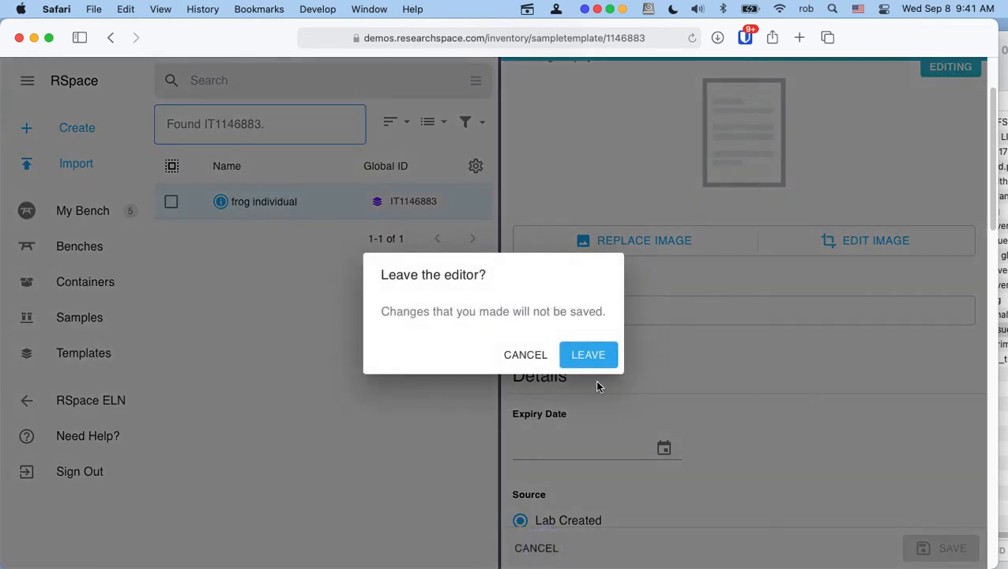
click(591, 357)
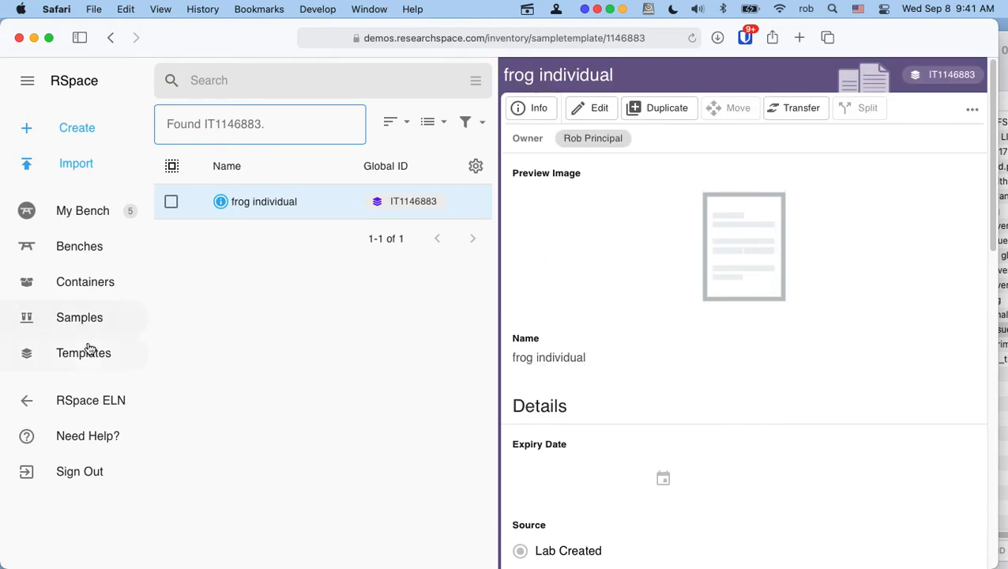
List the templates, start a new sample based on the Antibody template, and look through the selectable sample templates
click(87, 351)
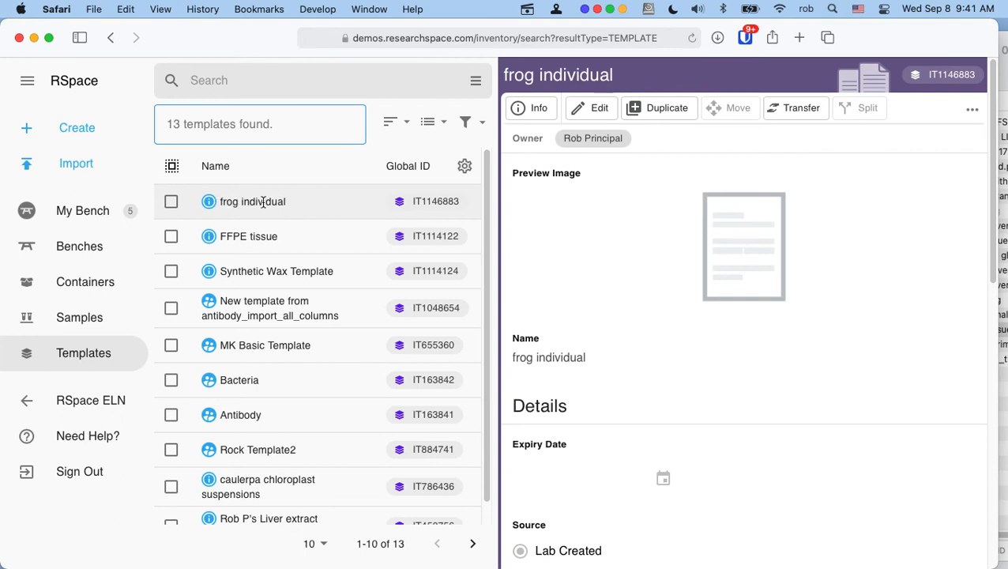
click(76, 132)
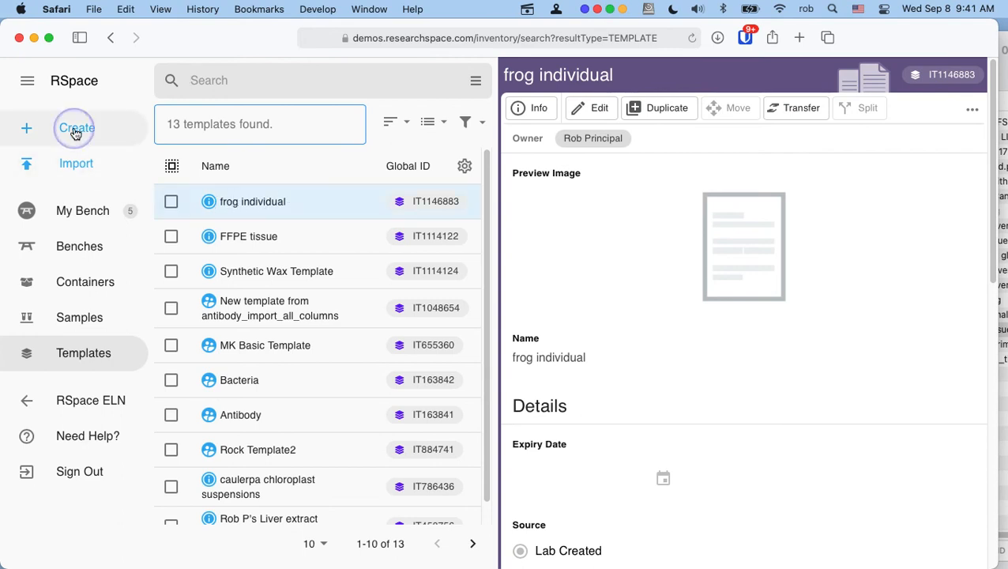
click(79, 168)
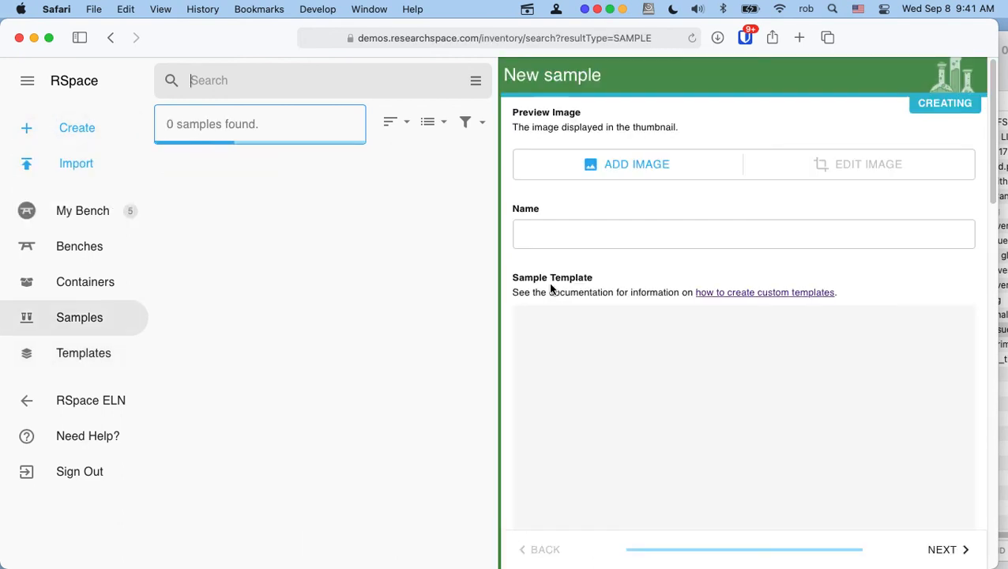
click(630, 364)
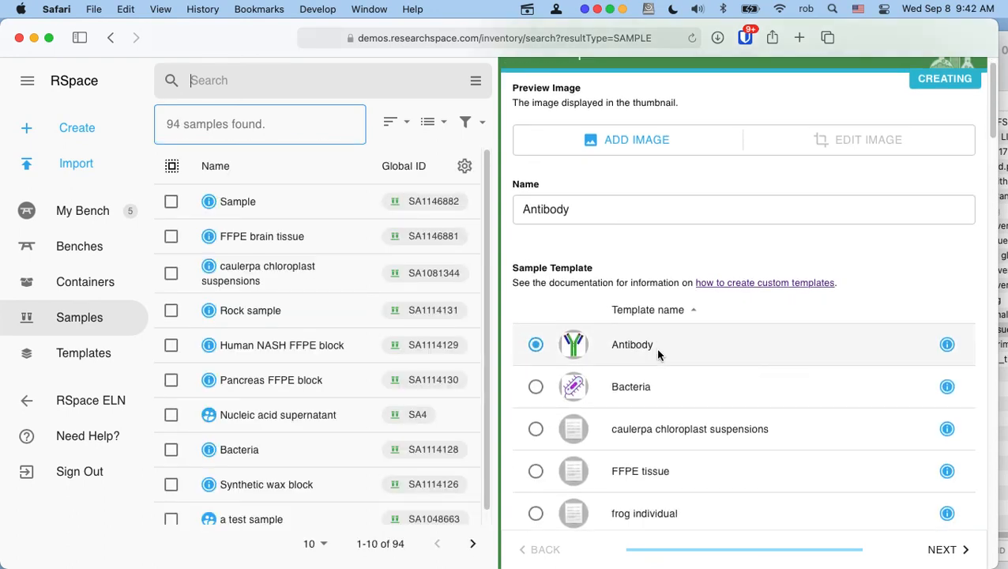
scroll(657, 353, down, 2)
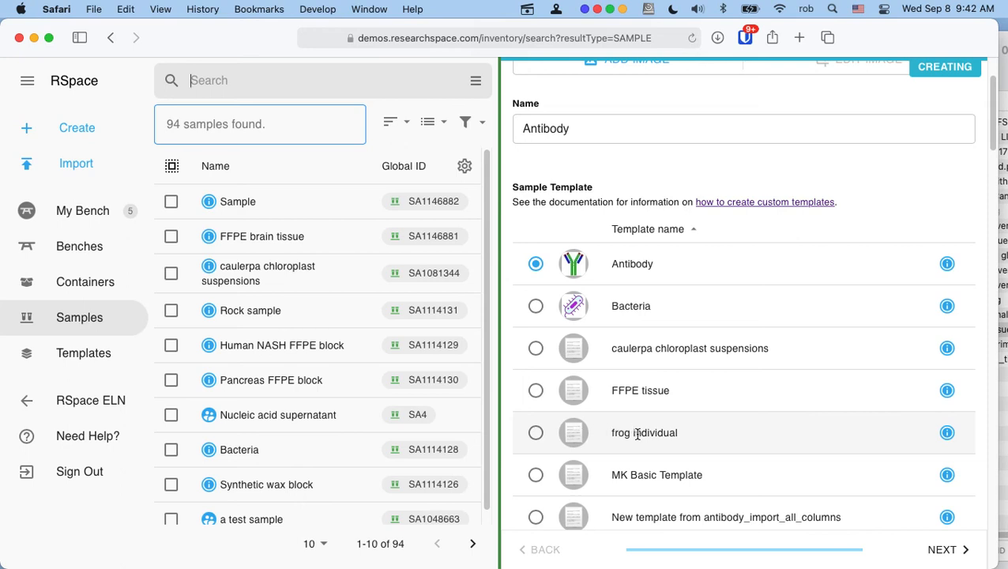
scroll(680, 430, down, 1)
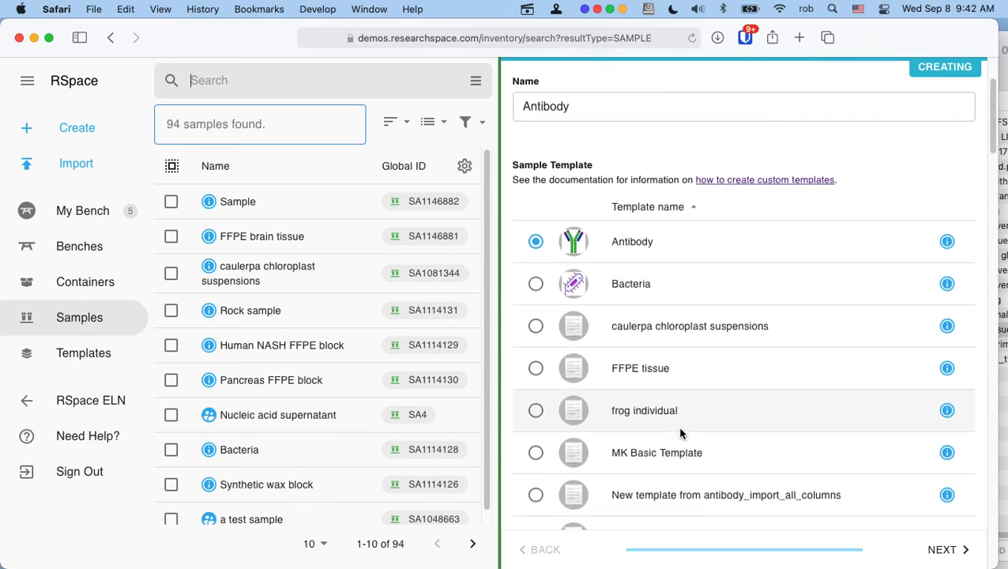
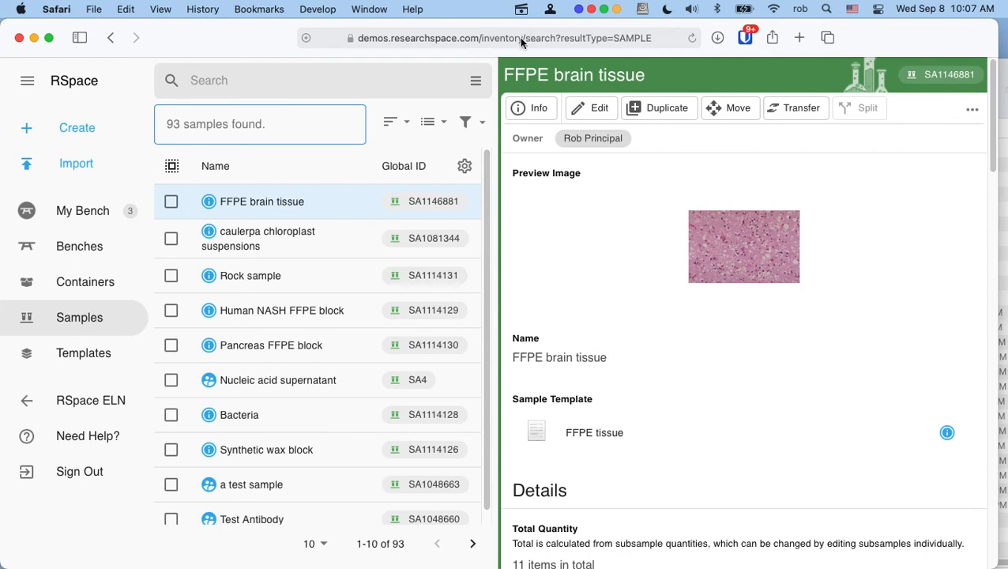
Search the inventory for "chlorella"
click(267, 77)
click(266, 86)
text(chlorella)
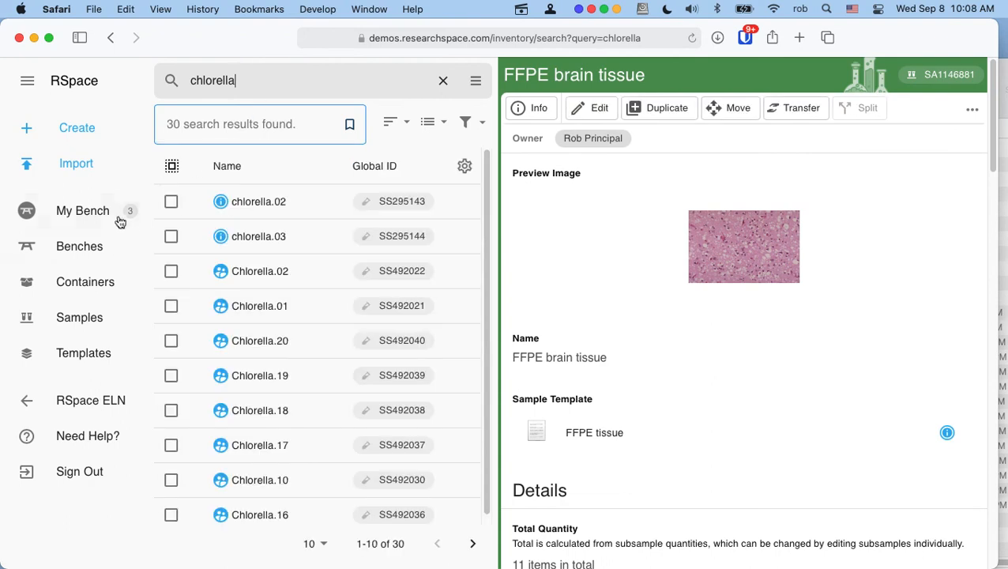
List the top-level containers and then all samples, activating the search field for each list
click(99, 283)
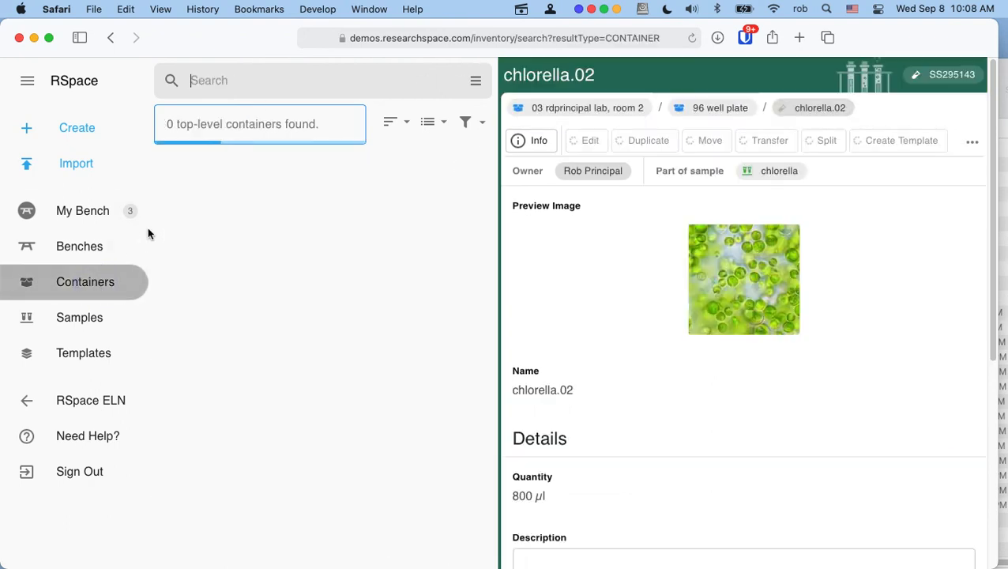
click(230, 79)
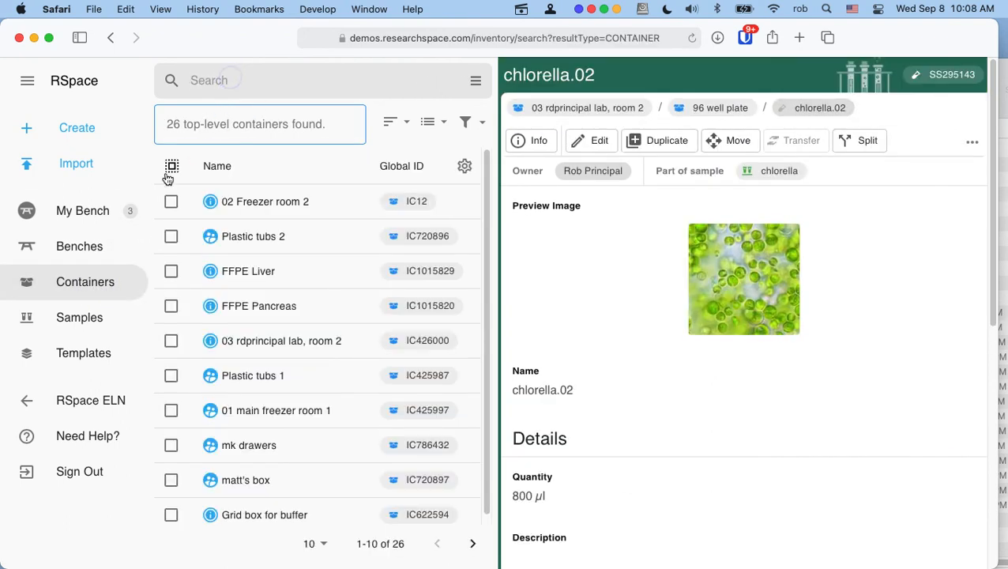
click(93, 320)
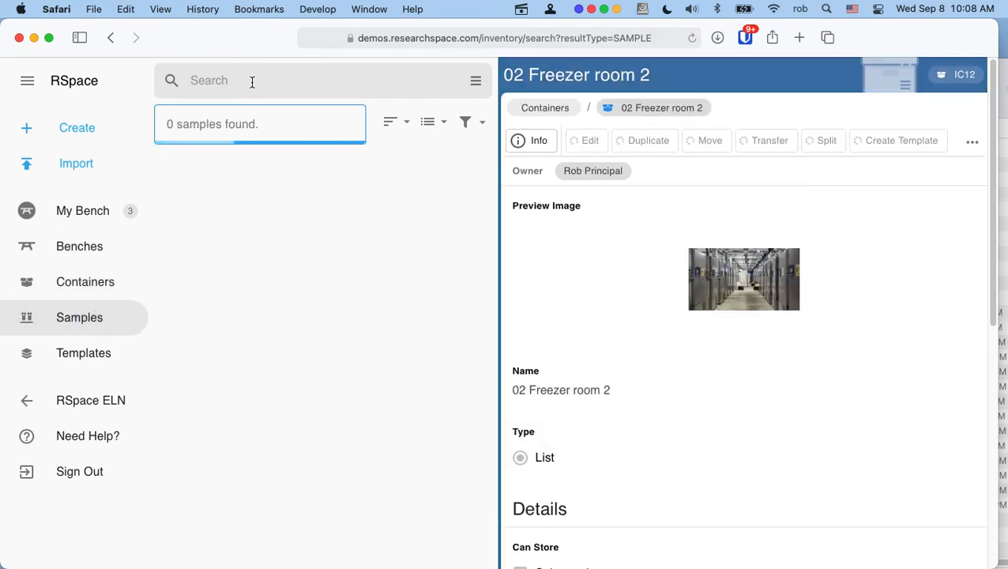
click(252, 81)
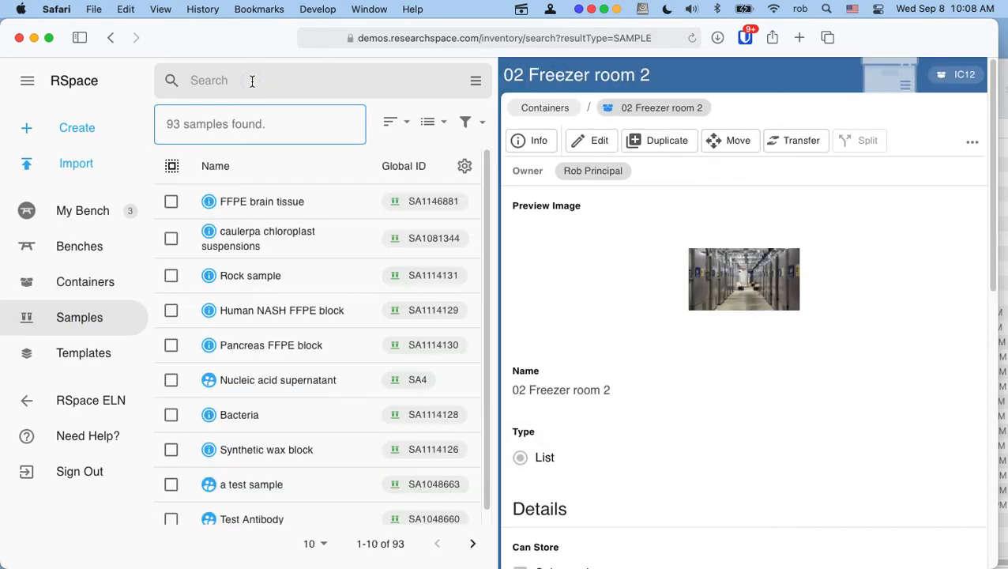
Search the inventory for "chlorella" and restrict the results to subsamples
click(252, 81)
text(chlorella)
key(Return)
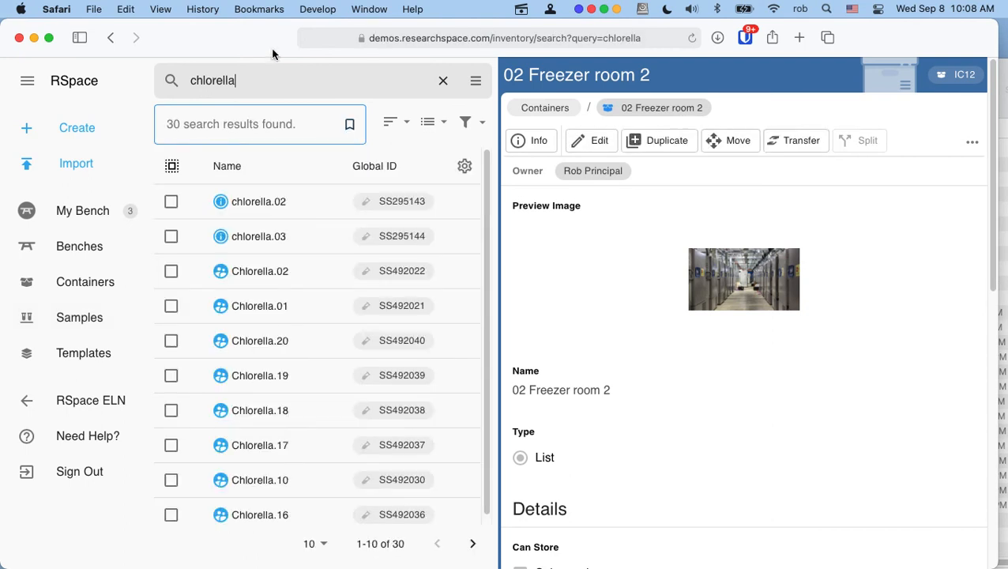
click(475, 79)
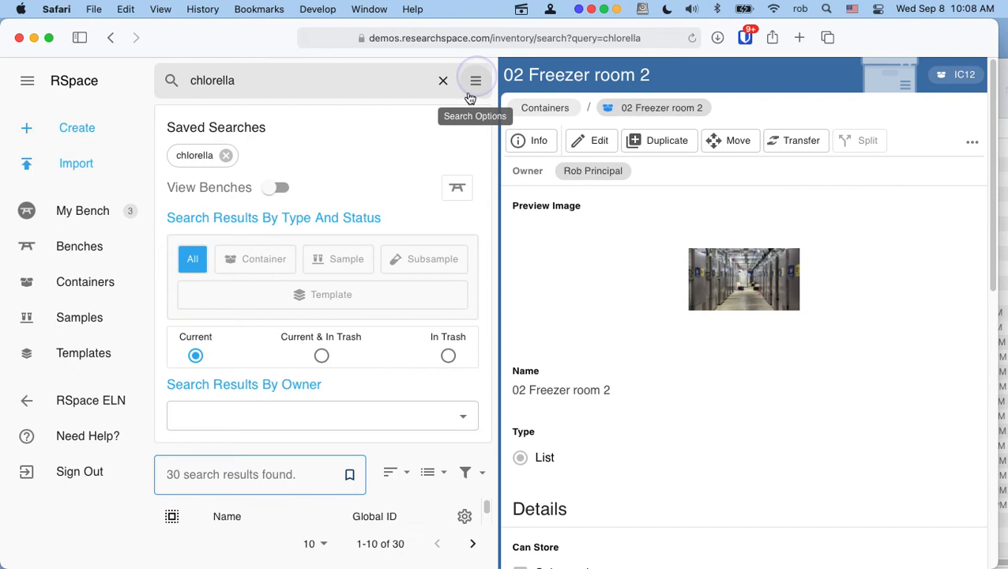
click(433, 259)
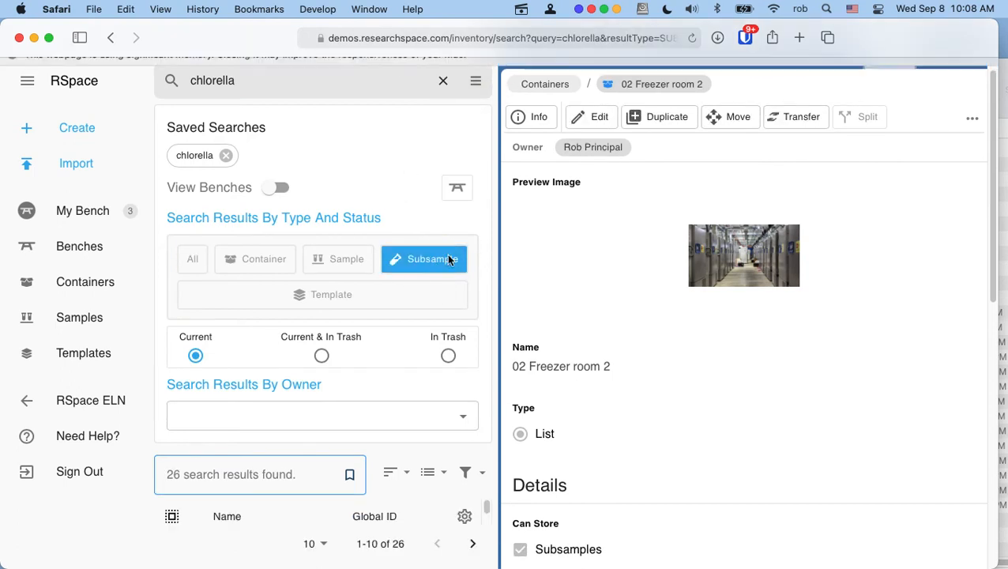
click(477, 103)
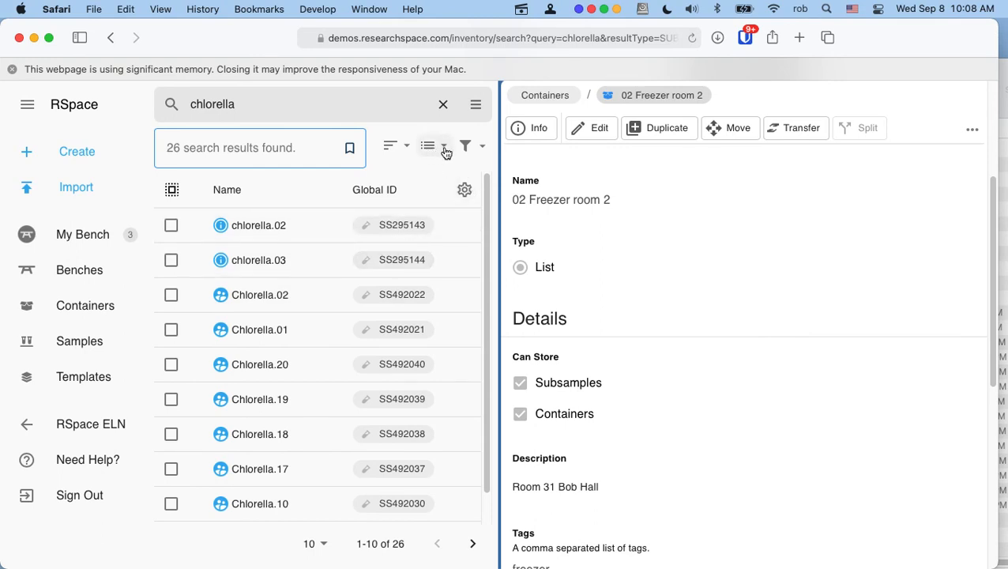
Sort the chlorella subsamples by last modified date, newest first
click(403, 147)
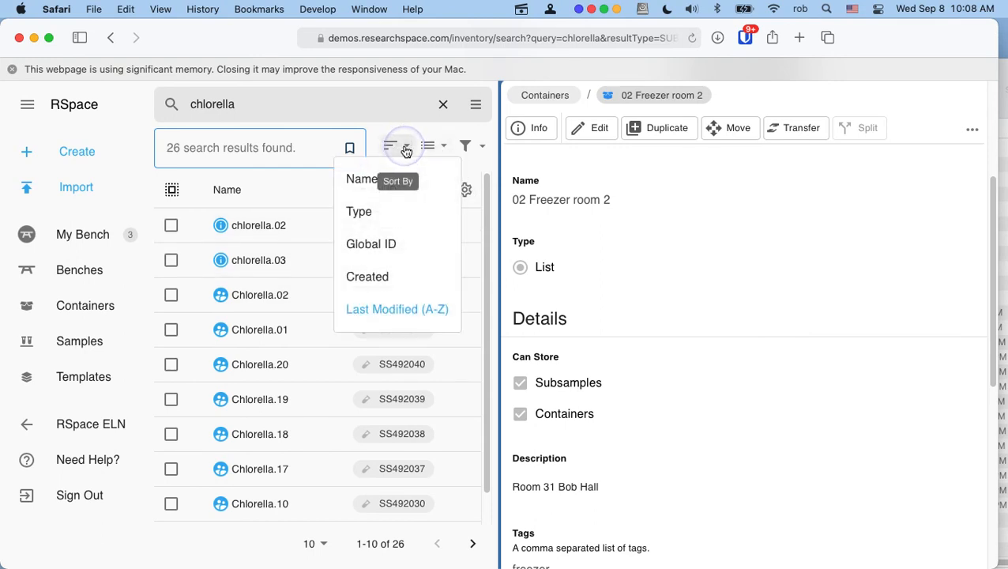
click(399, 310)
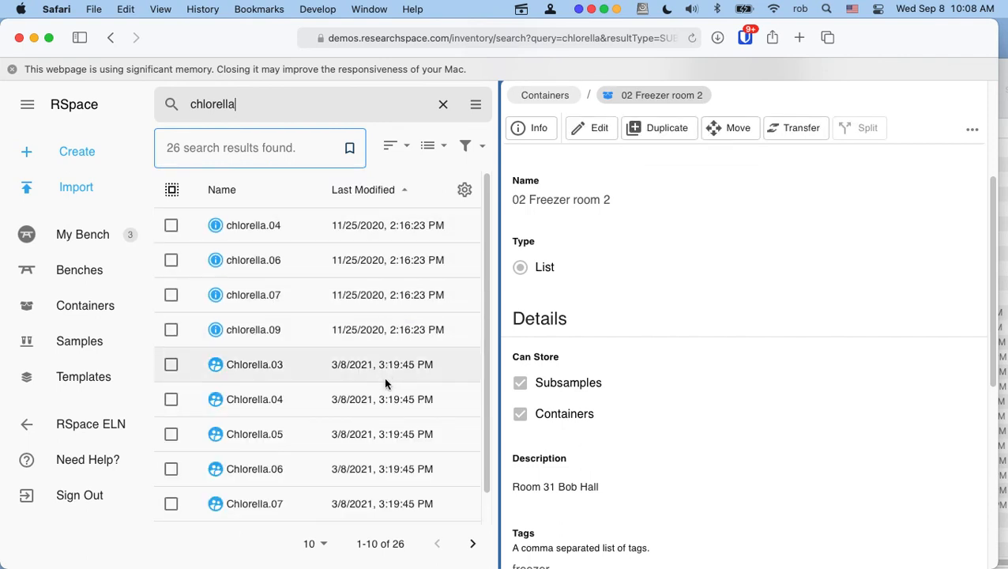
click(403, 191)
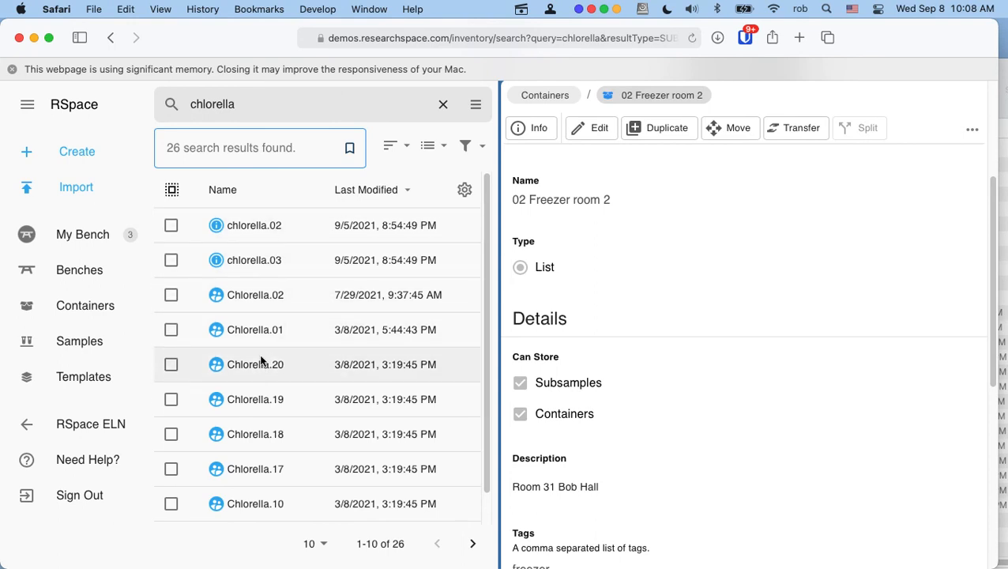
Move the five most recently modified chlorella subsamples, from chlorella.02 down to Chlorella.20, to My Bench
click(170, 364)
click(171, 330)
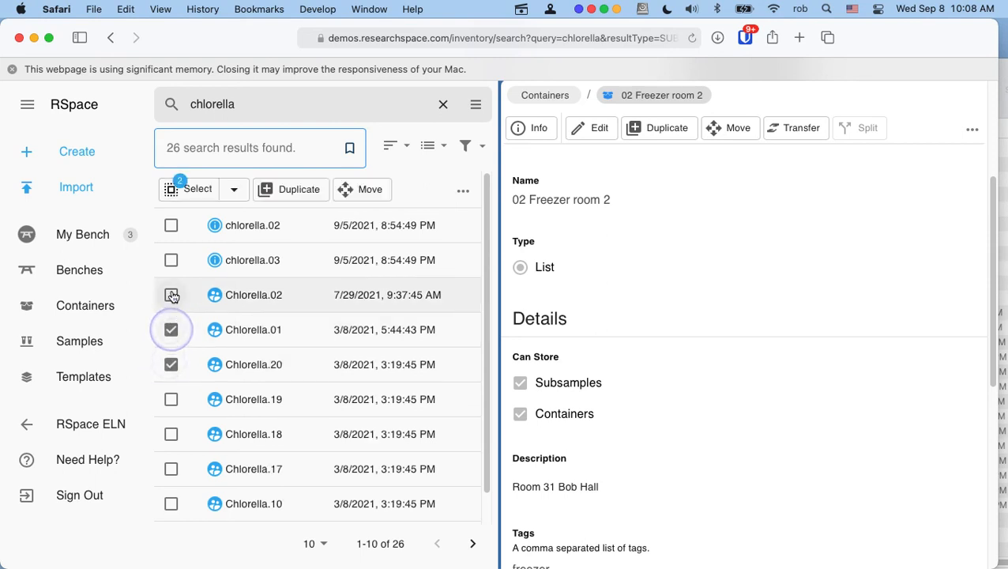
click(172, 295)
click(171, 260)
click(171, 225)
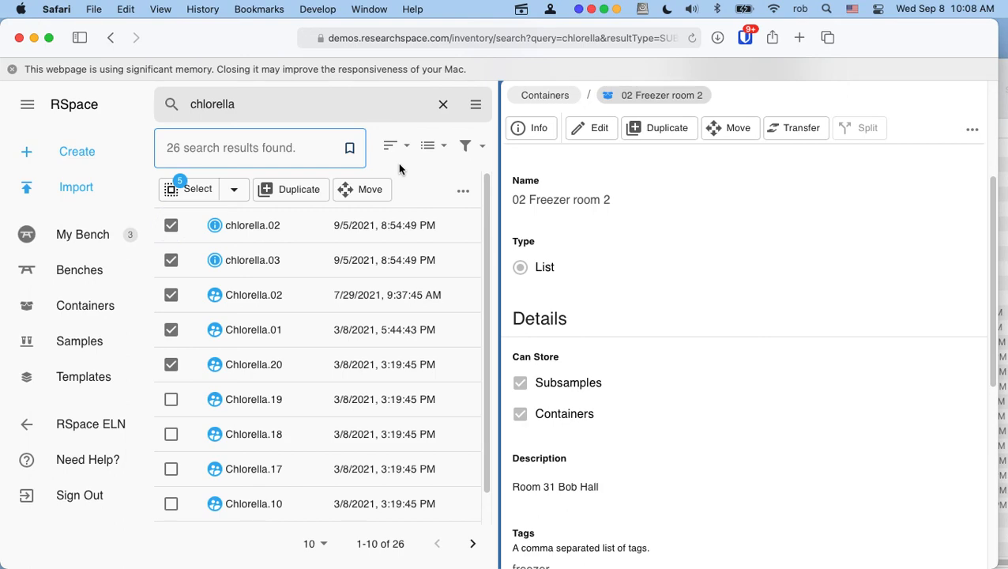
click(351, 192)
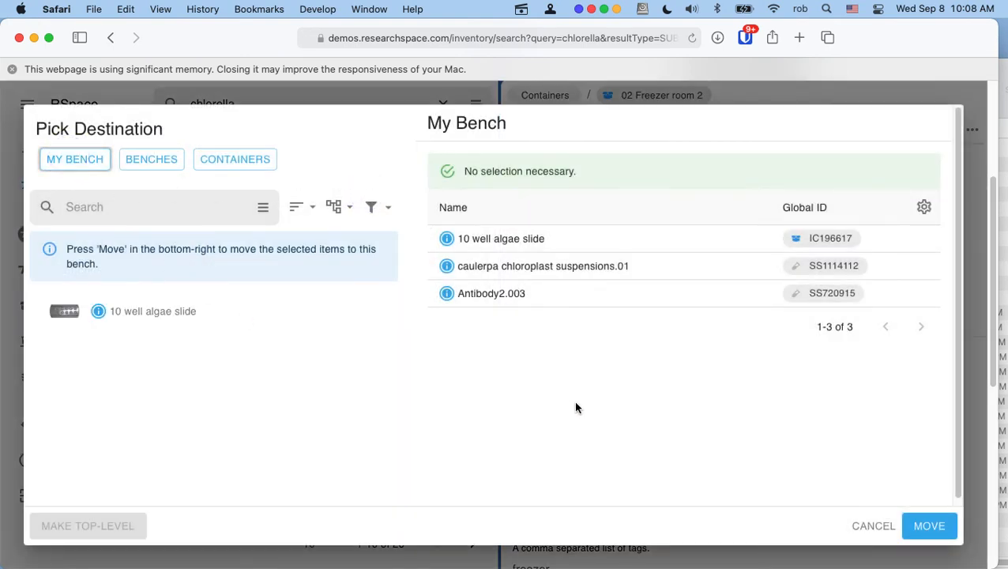
click(940, 526)
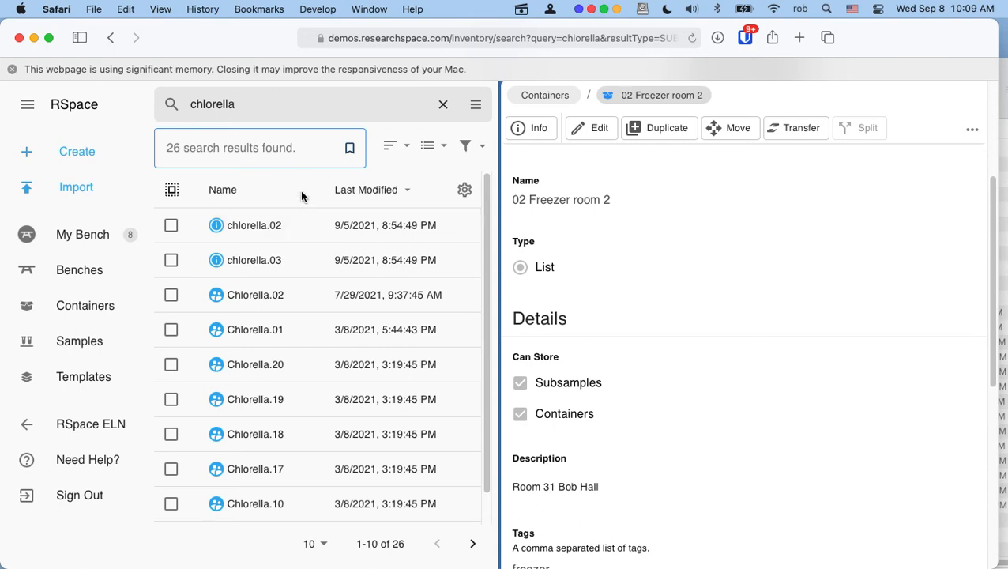
List the items on My Bench and show the previous location of each one
click(97, 239)
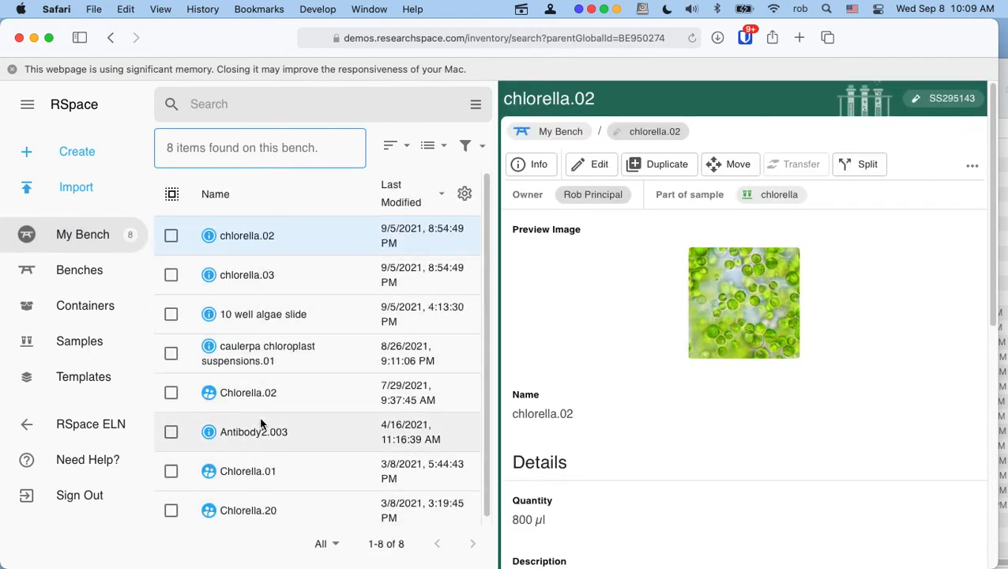
click(465, 195)
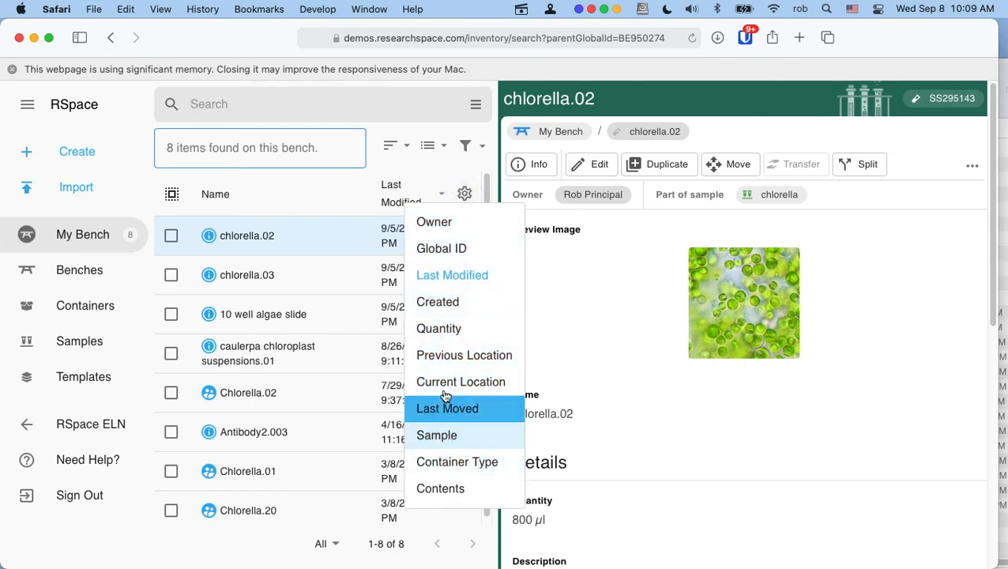
click(445, 357)
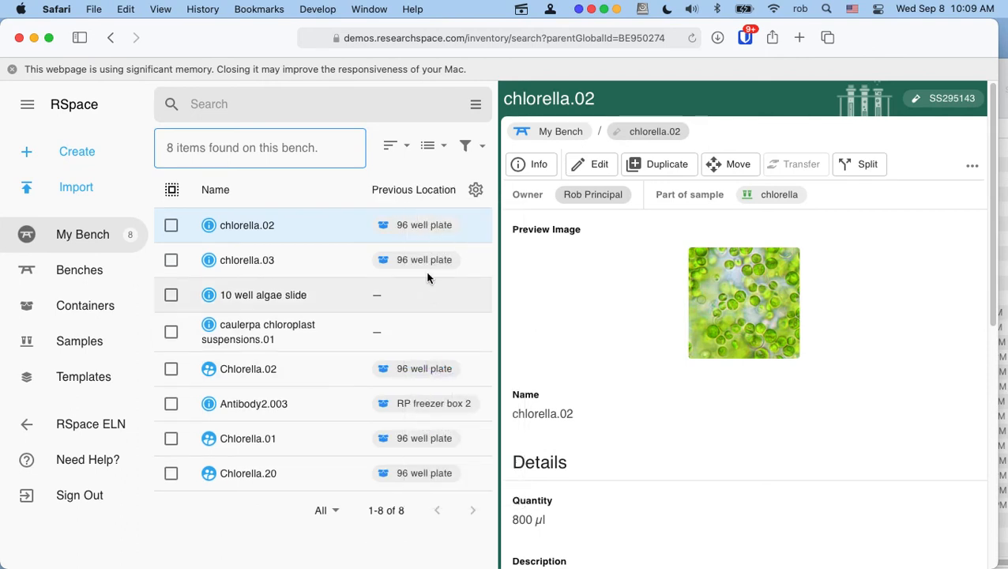
Select the five chlorella subsamples on the bench and find the shared 96 well plate as the move destination
click(171, 227)
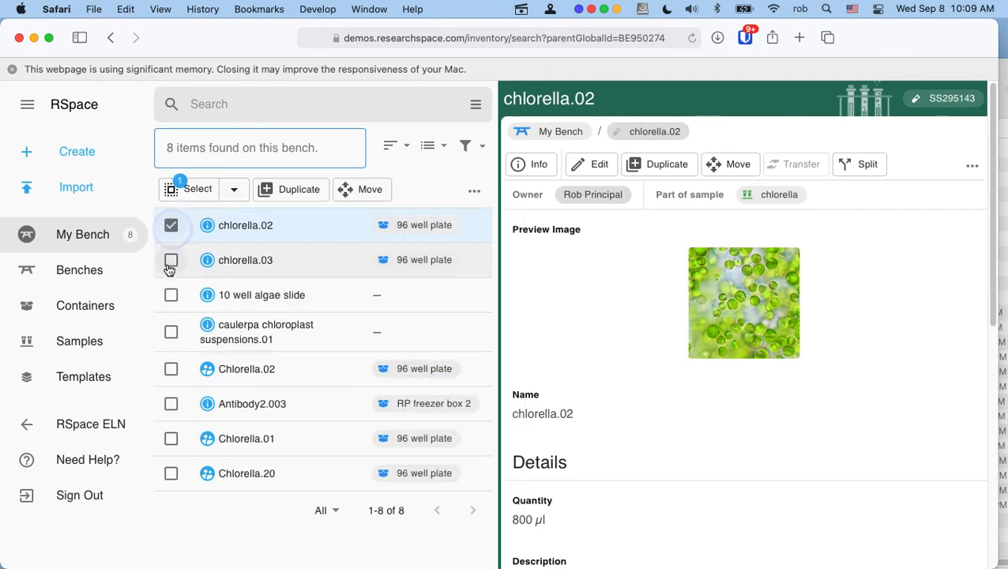
click(170, 260)
click(171, 369)
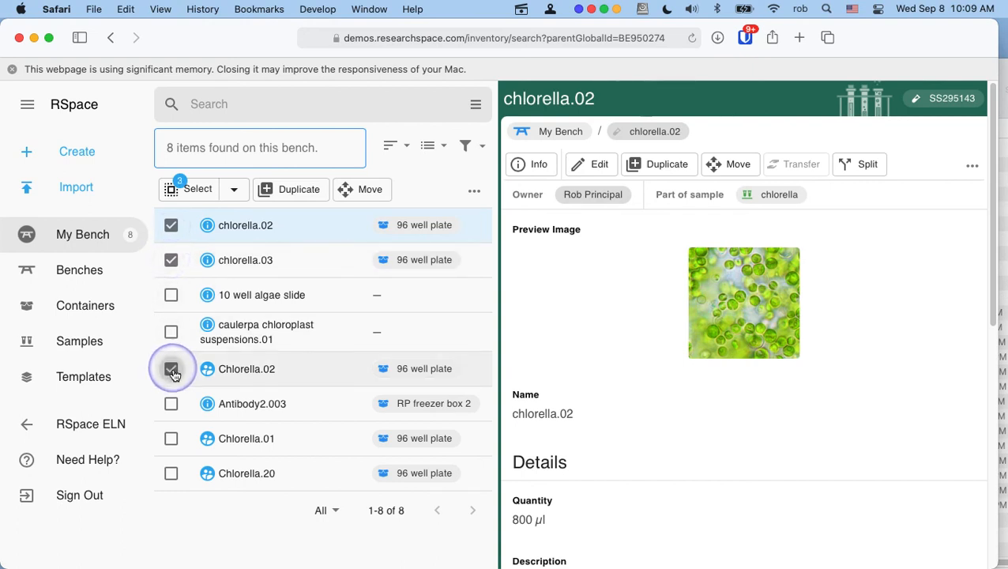
click(172, 439)
click(171, 473)
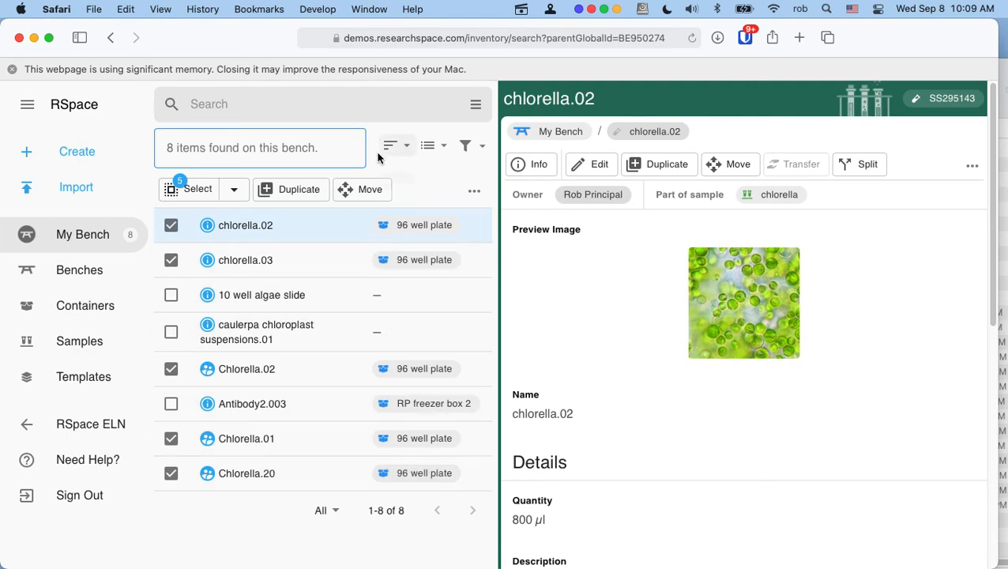
click(374, 193)
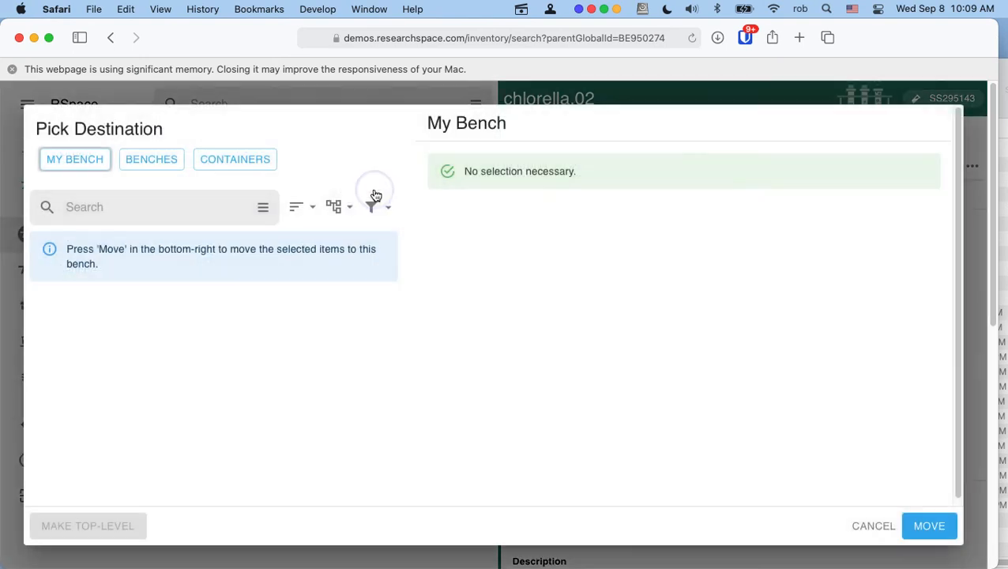
click(245, 168)
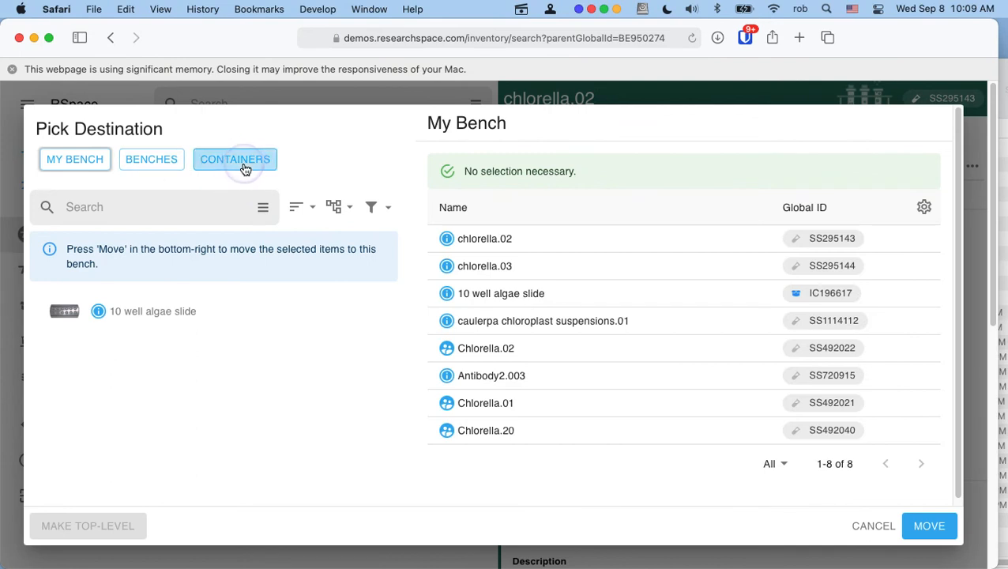
click(176, 210)
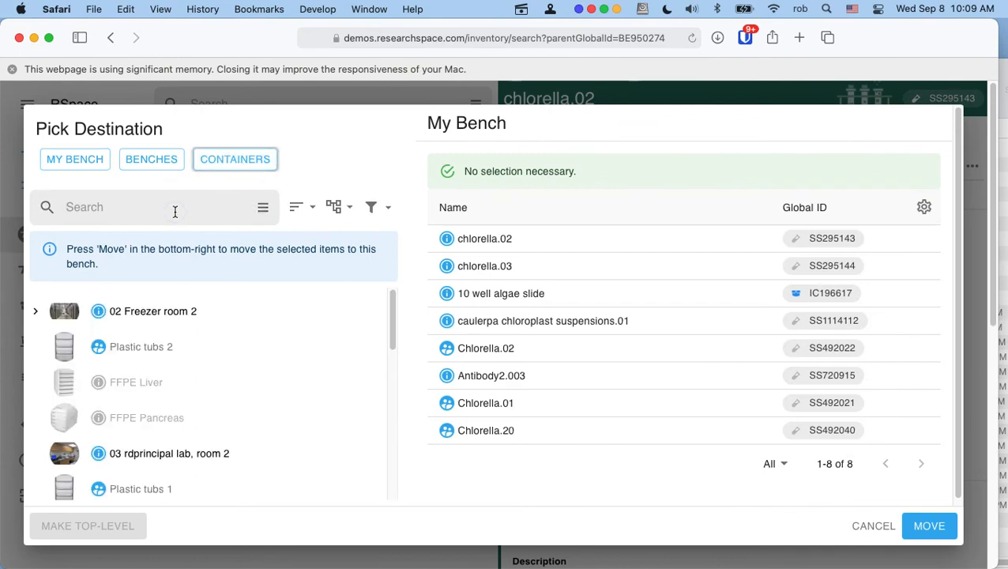
text(96)
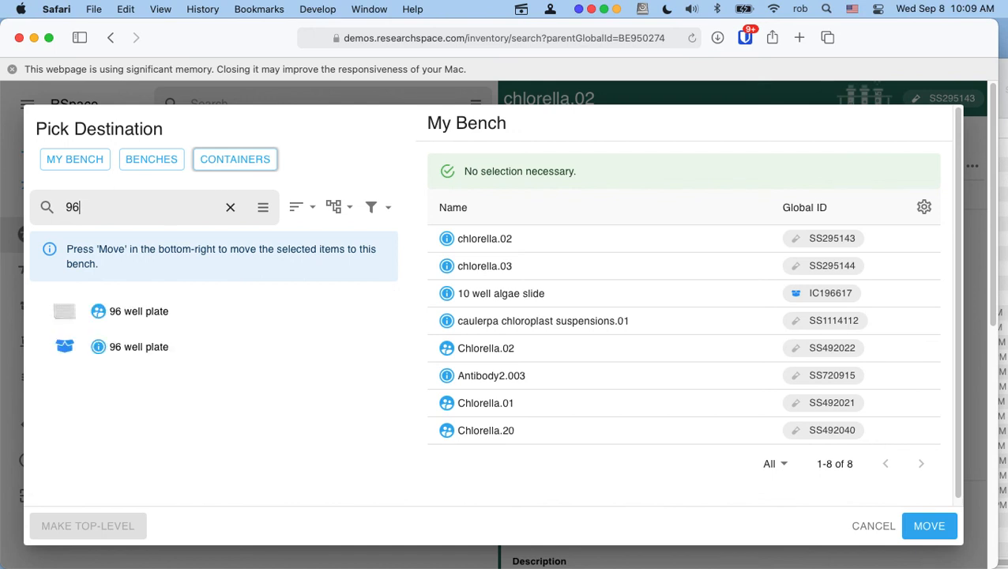
click(147, 312)
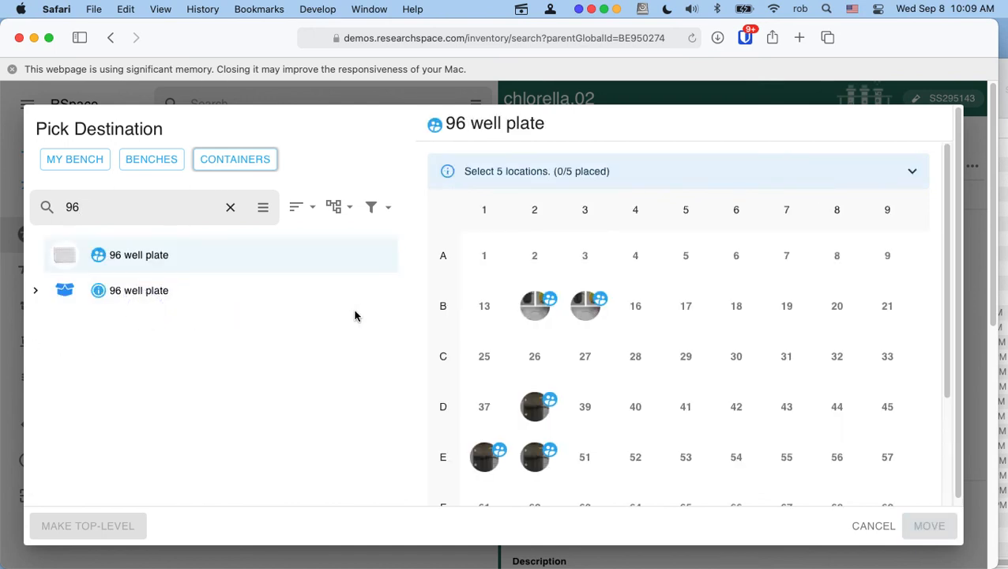
Place the five subsamples in wells A1 to A5 of the 96 well plate, and cancel the move
click(483, 257)
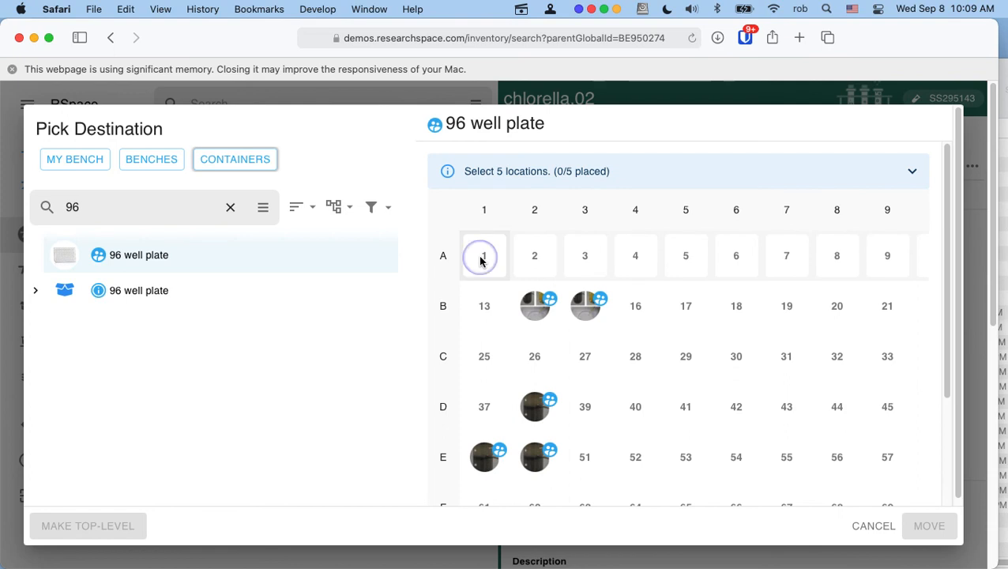
click(536, 258)
click(585, 257)
click(634, 259)
click(680, 257)
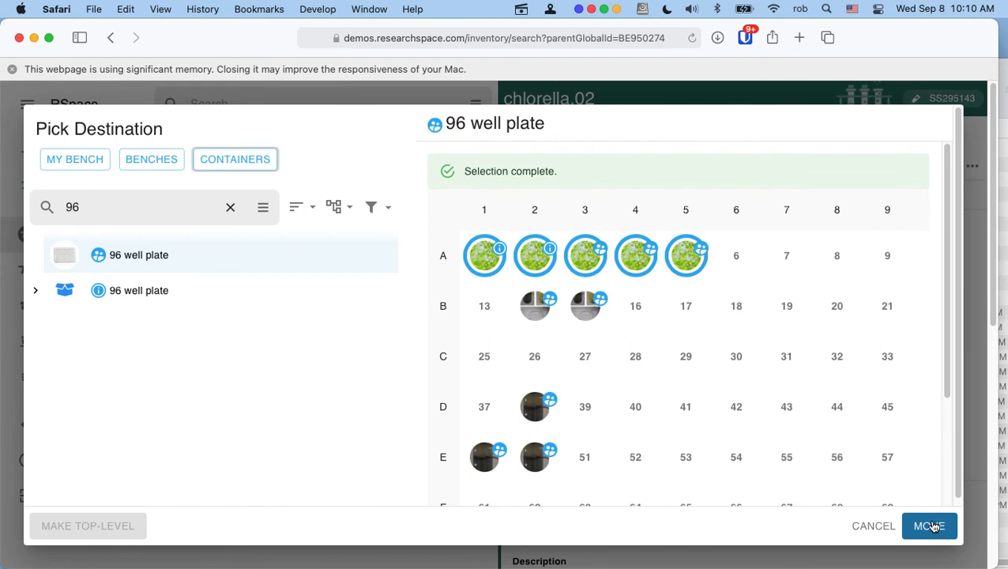
click(869, 527)
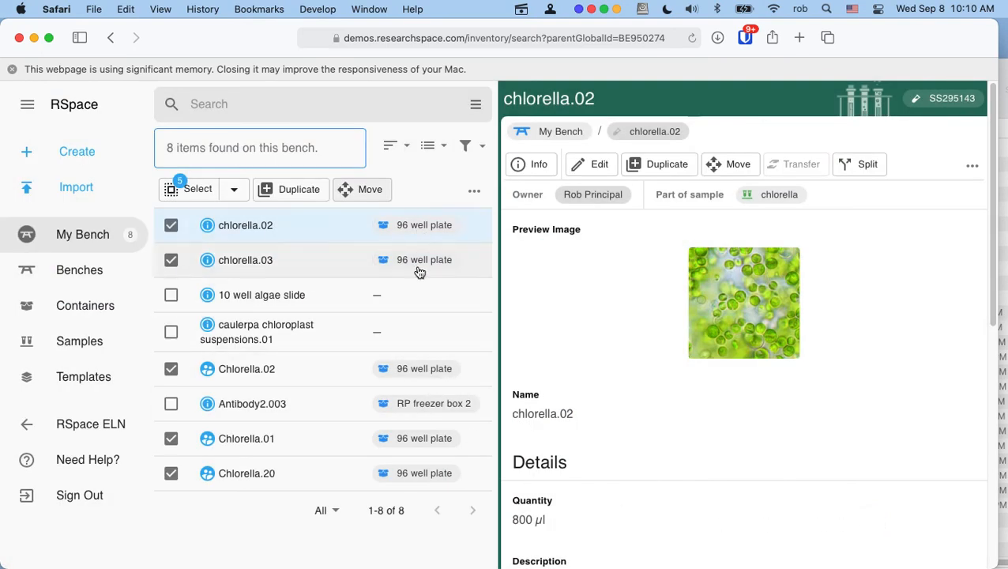
Deselect the five bench subsamples and show the current location of each bench item instead of the previous one
click(475, 192)
click(441, 170)
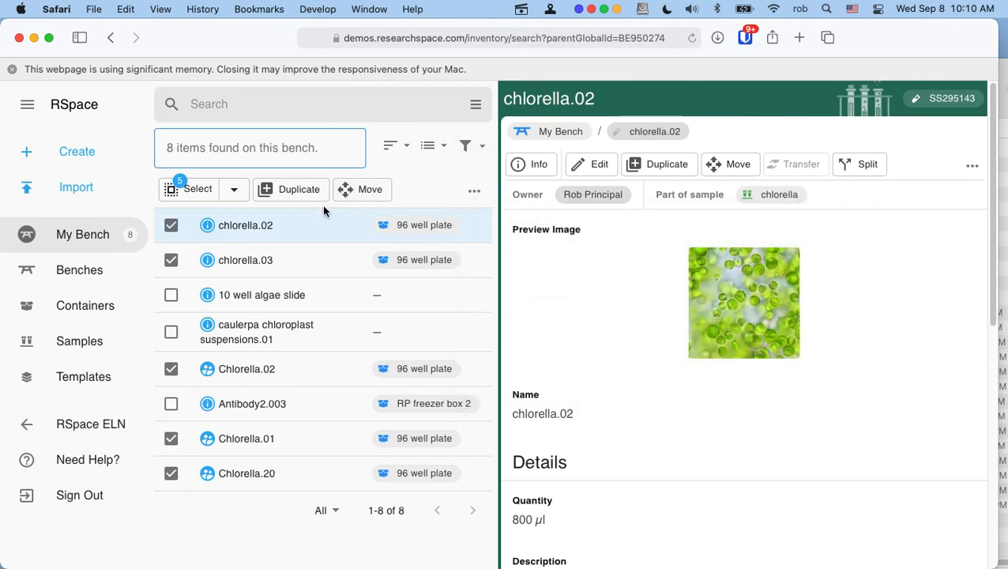
click(234, 189)
click(212, 277)
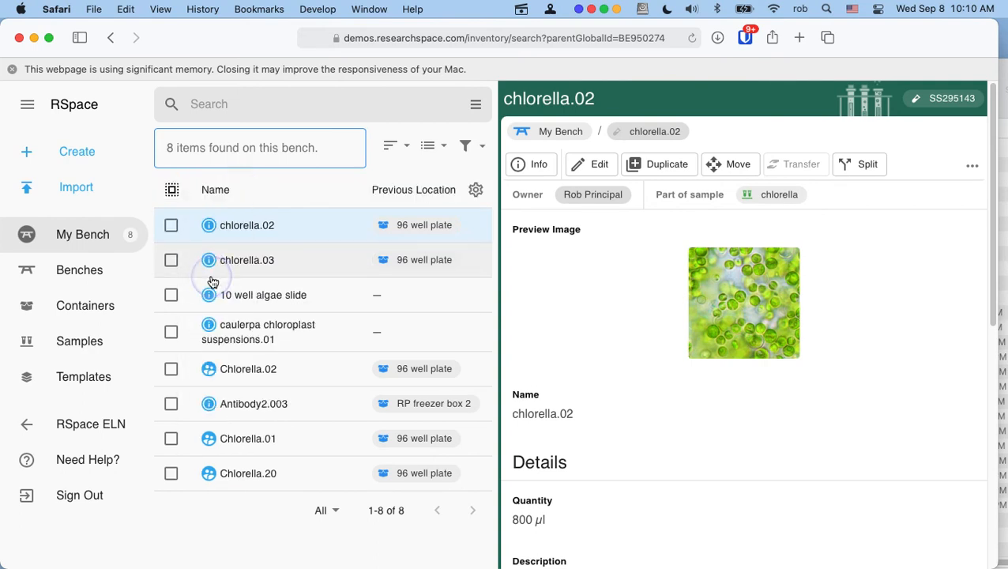
click(476, 191)
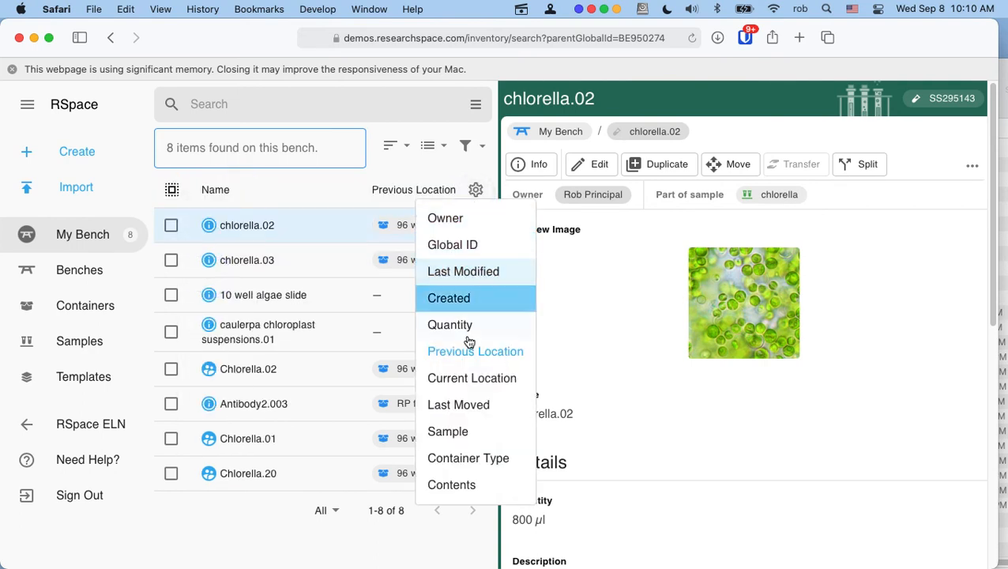
click(466, 379)
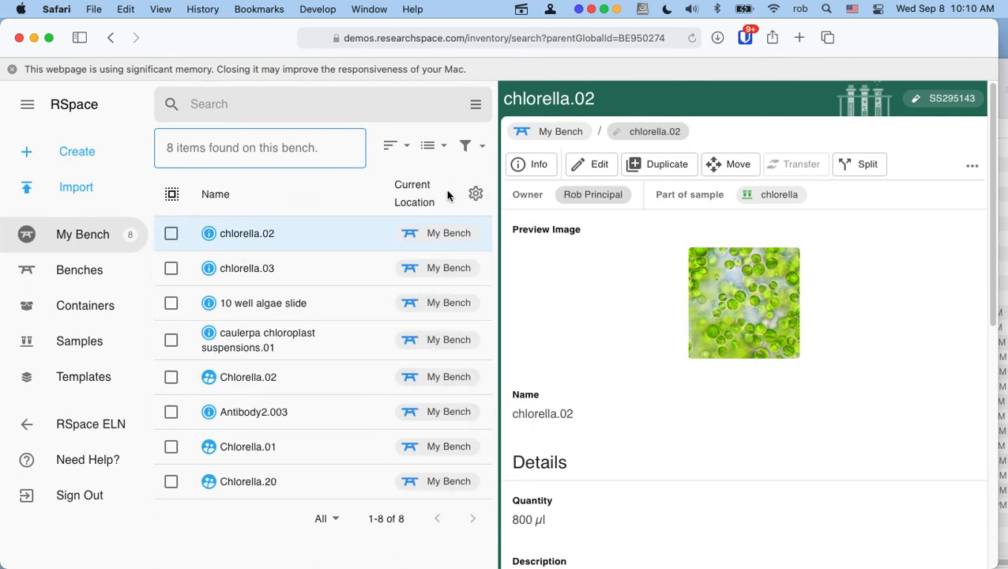
Switch to the RSpace ELN workspace and search its documents by the tag "chlorella"
click(70, 426)
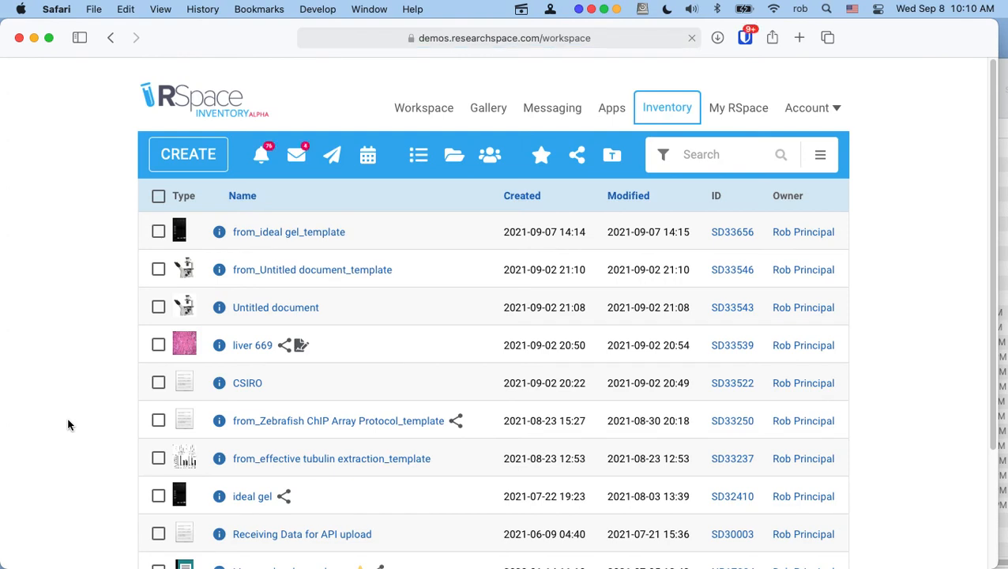
click(716, 157)
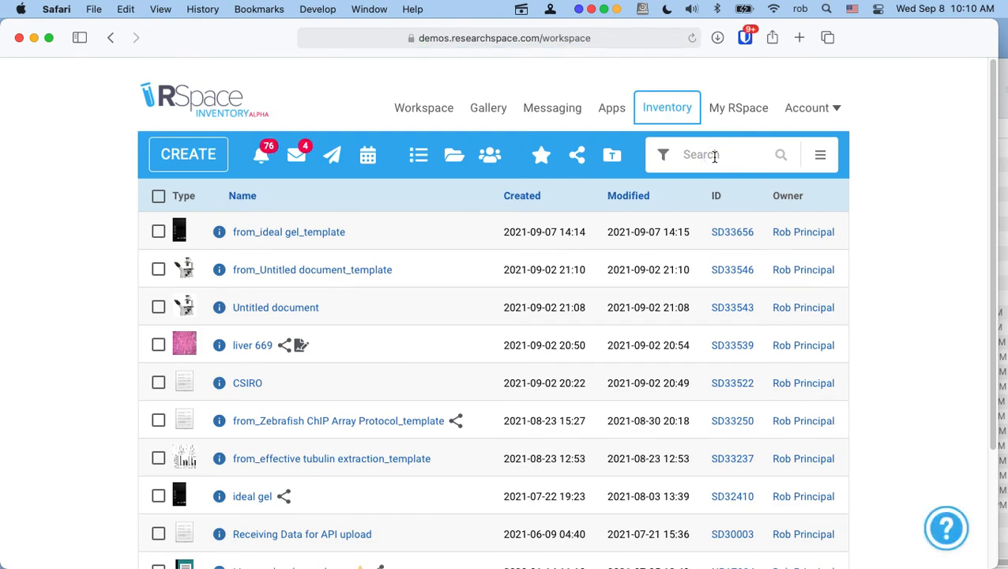
click(664, 155)
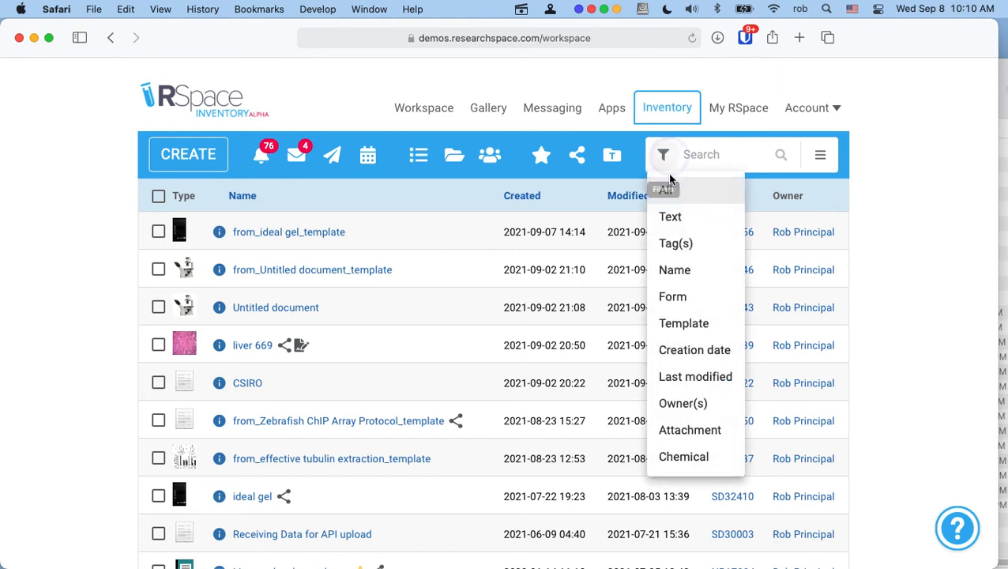
click(676, 244)
click(700, 154)
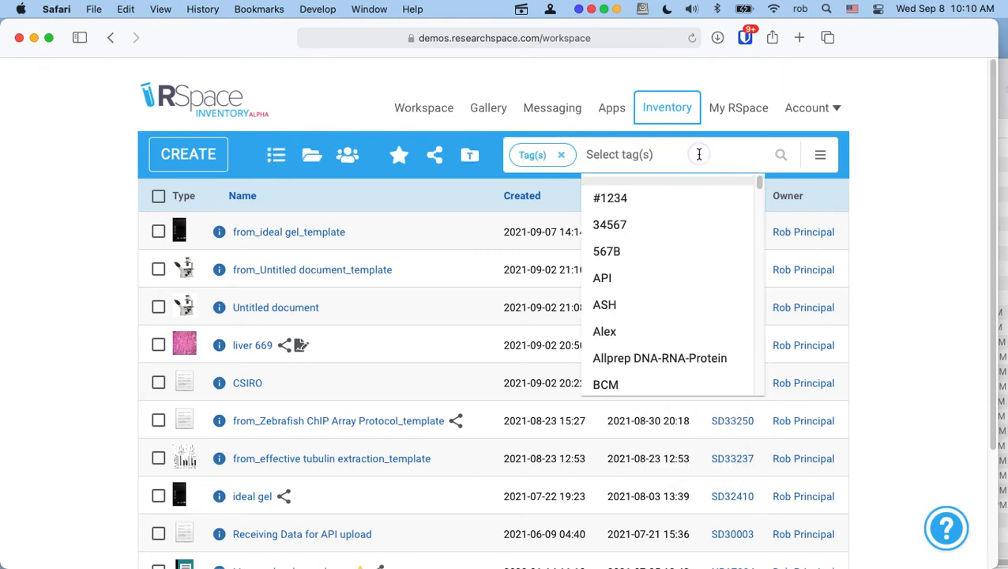
text(chl)
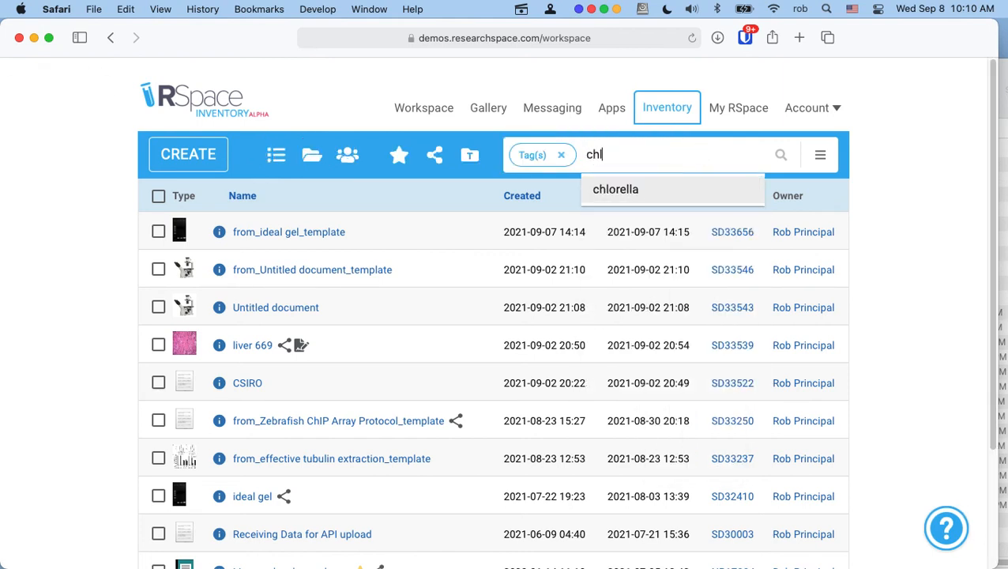
click(625, 192)
click(780, 155)
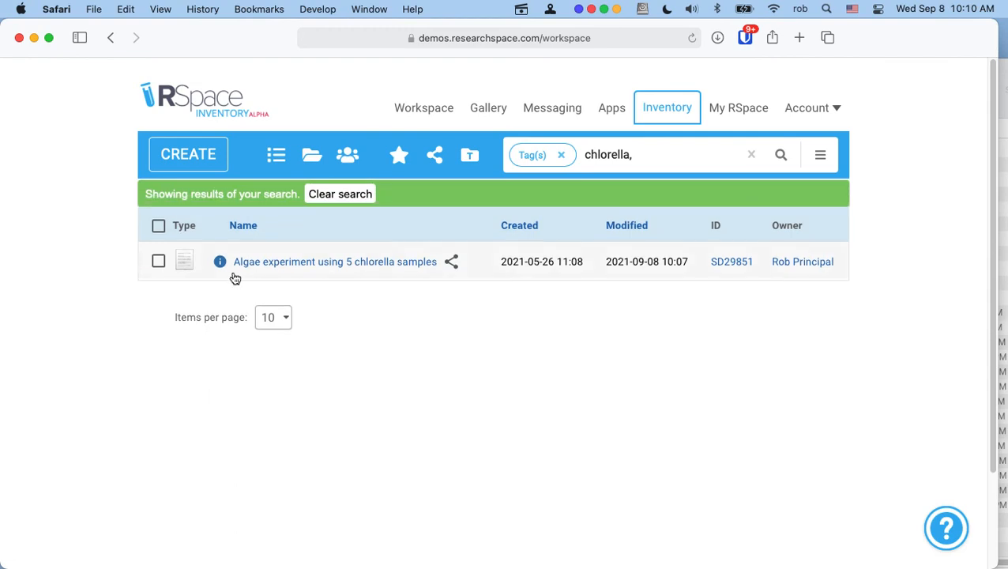
Open the document "Algae experiment using 5 chlorella samples" and copy the name "5xChlorella" from its step one text
click(346, 262)
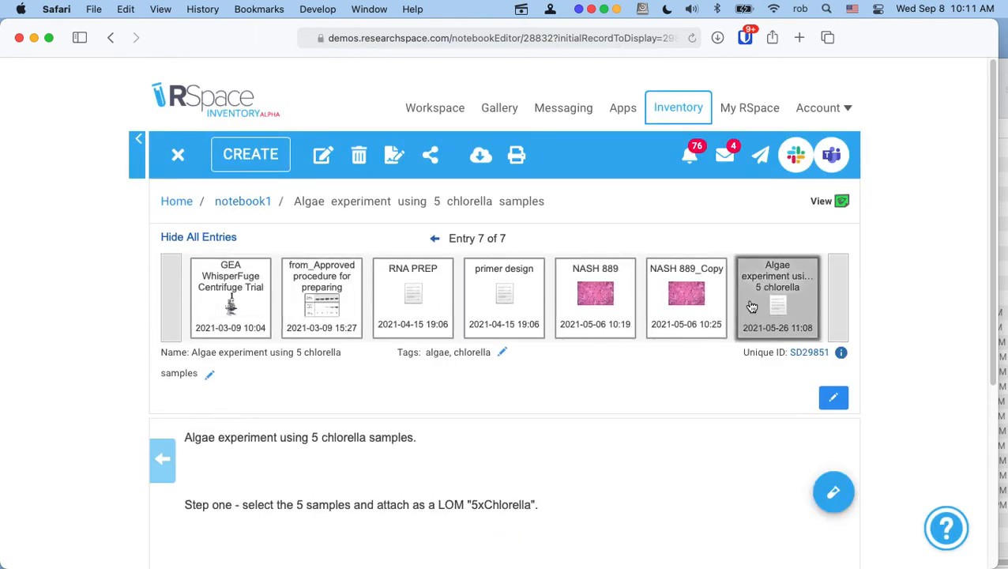
scroll(655, 380, down, 3)
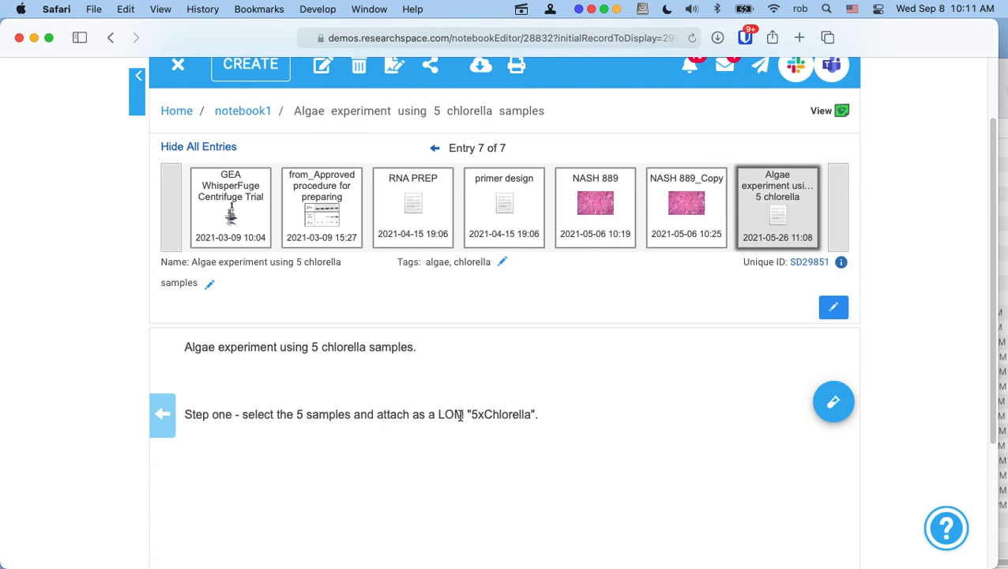
drag(531, 415, 468, 414)
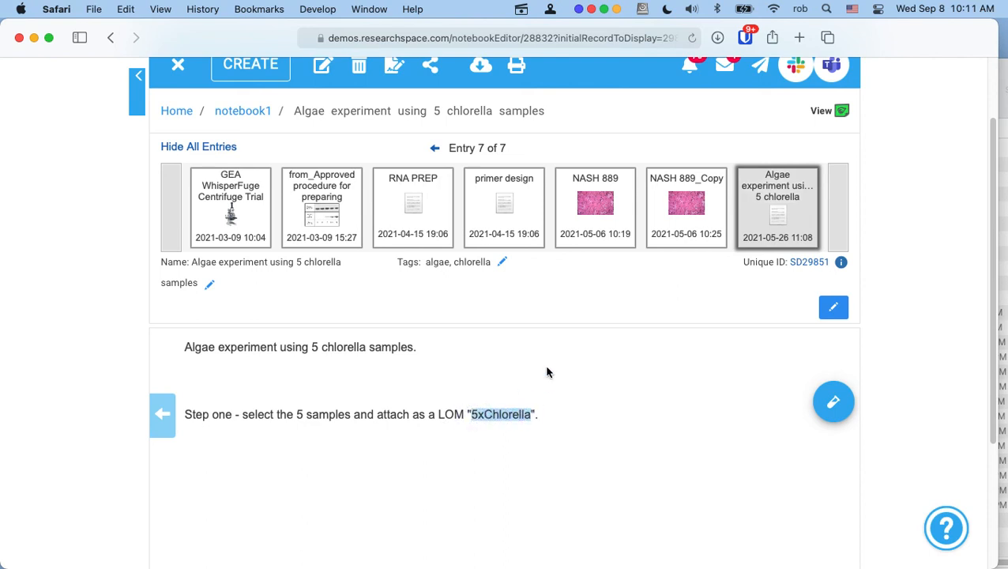
key(super+c)
Create a new List of Materials named "5xChlorella" with the description "a set of algae subsamples"
click(846, 403)
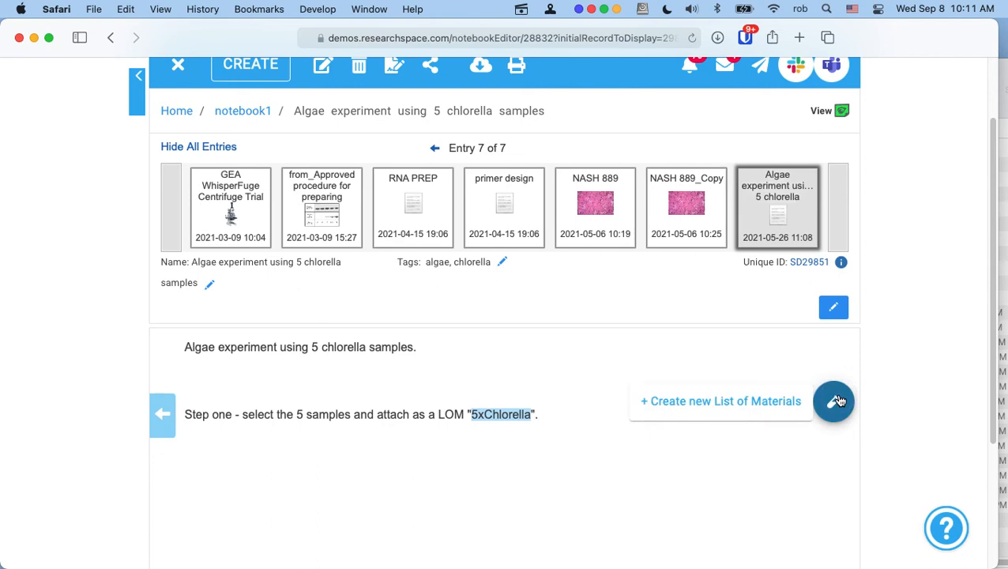
click(757, 403)
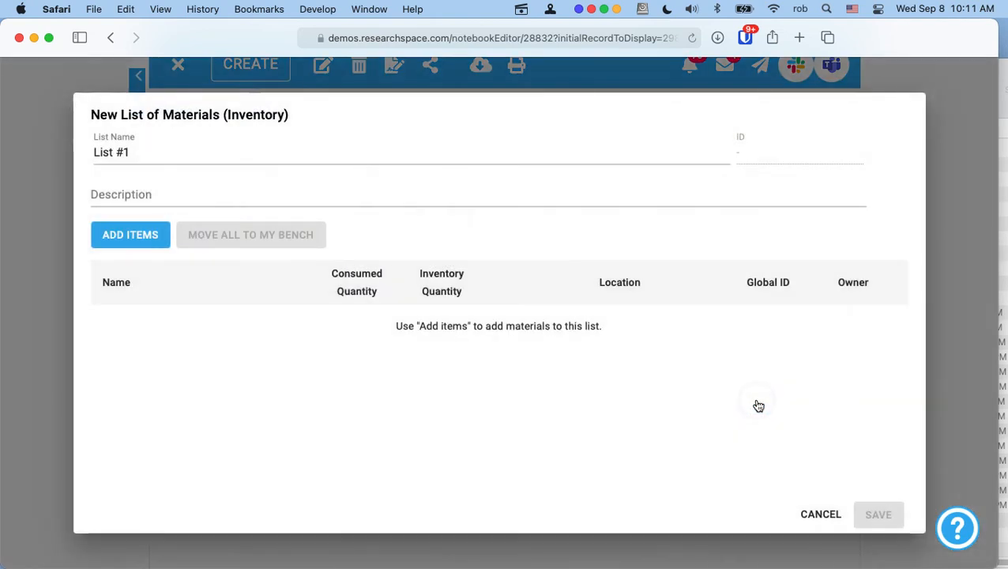
click(157, 152)
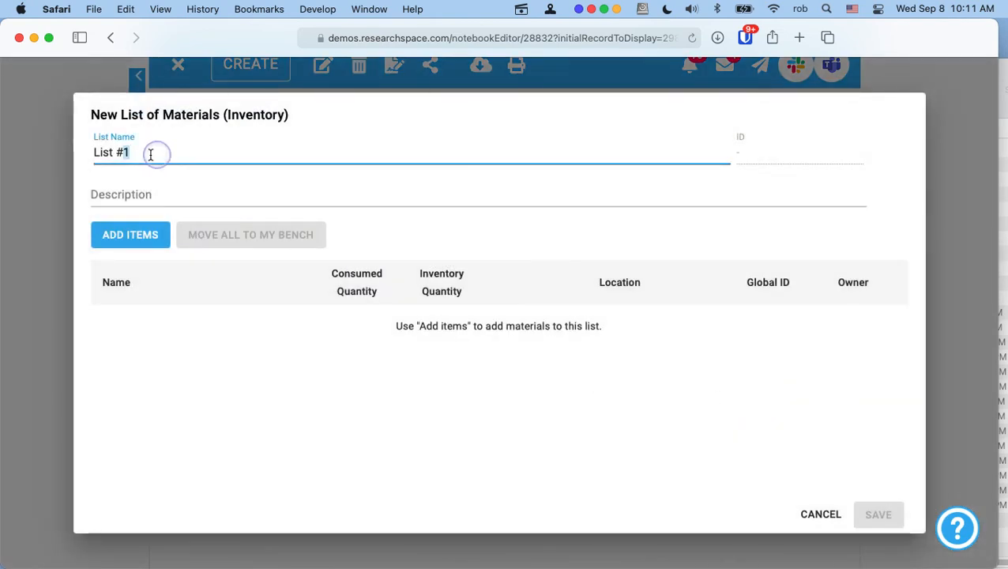
drag(153, 153, 69, 158)
text(5xChlorella)
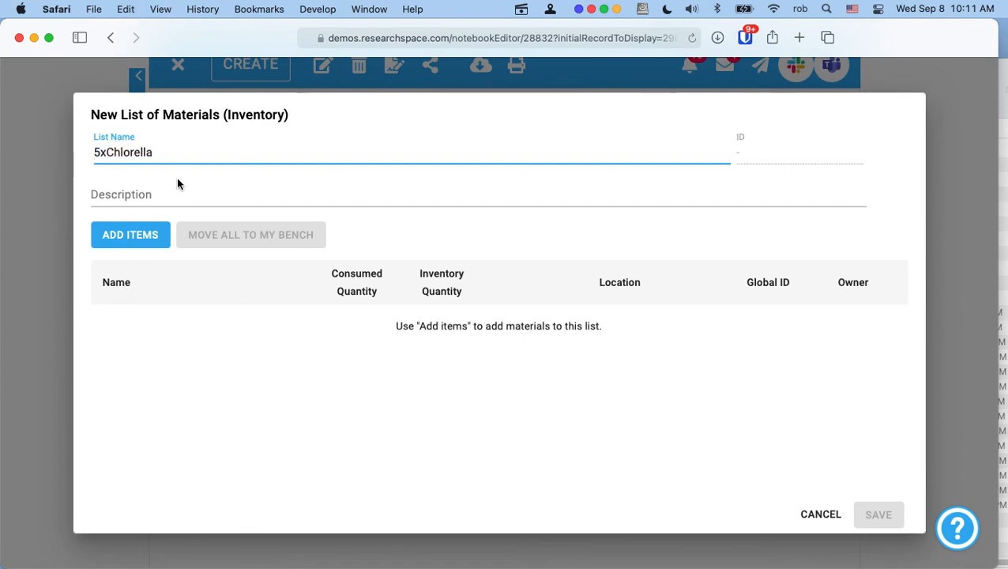
click(160, 195)
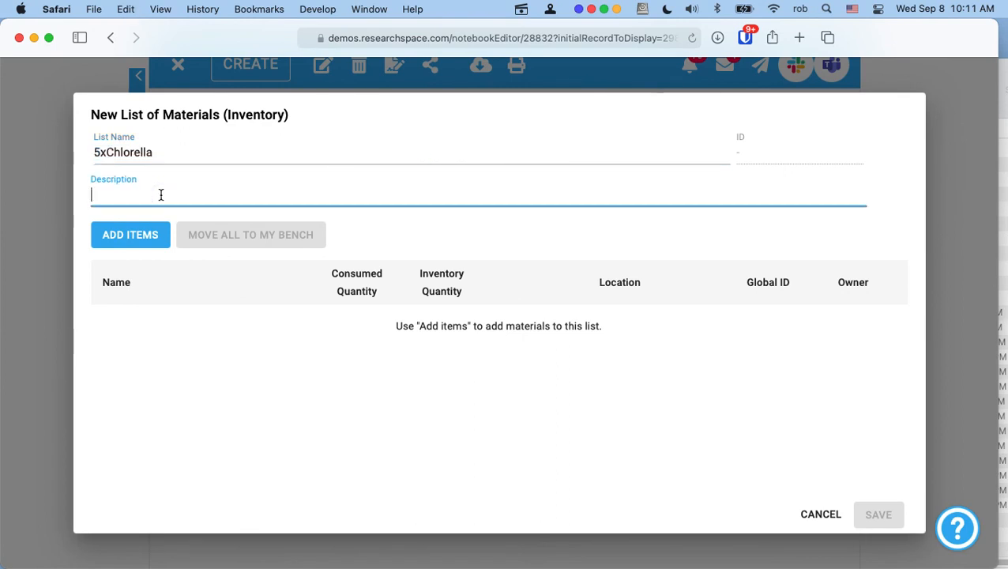
text(a set of alg)
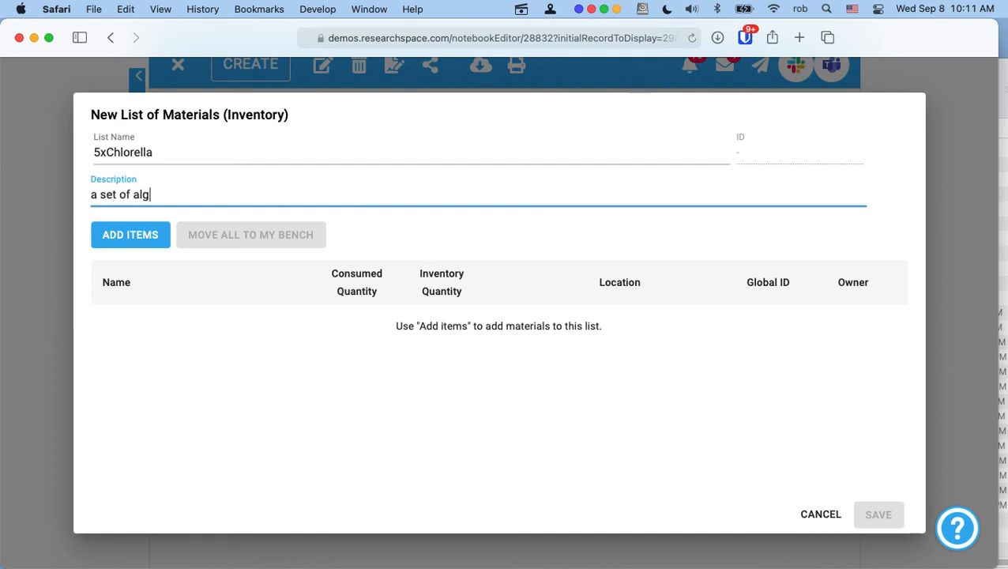
text(ae subsamples)
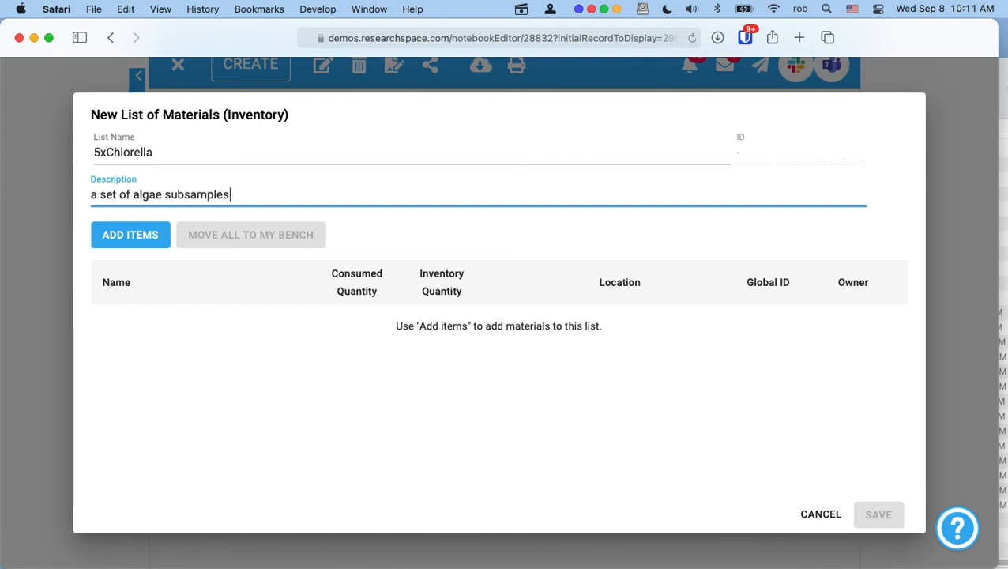
Add the bench subsamples chlorella.02, chlorella.03, Chlorella.02, Chlorella.01 and Chlorella.20 to the list of materials
click(120, 239)
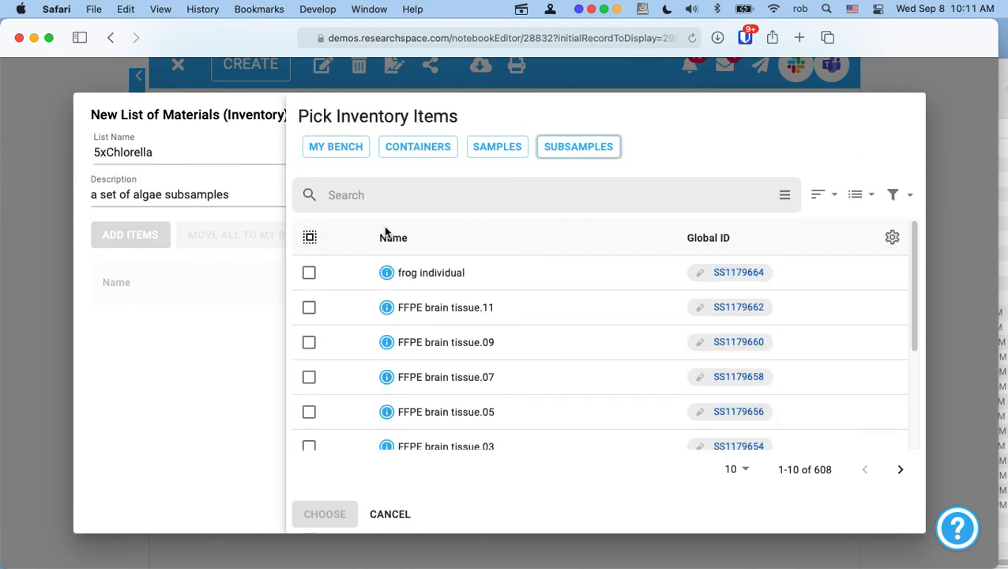
click(335, 151)
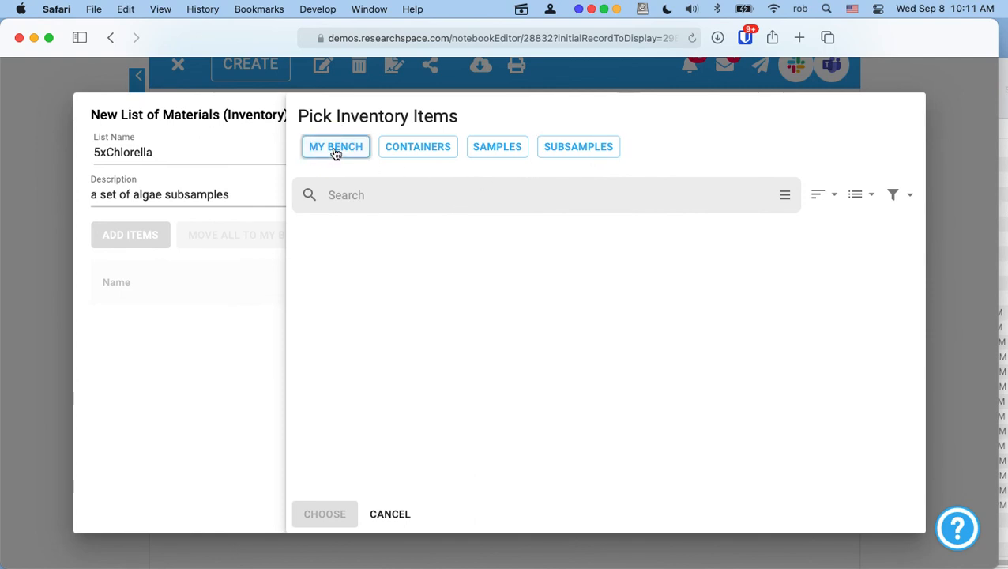
click(309, 273)
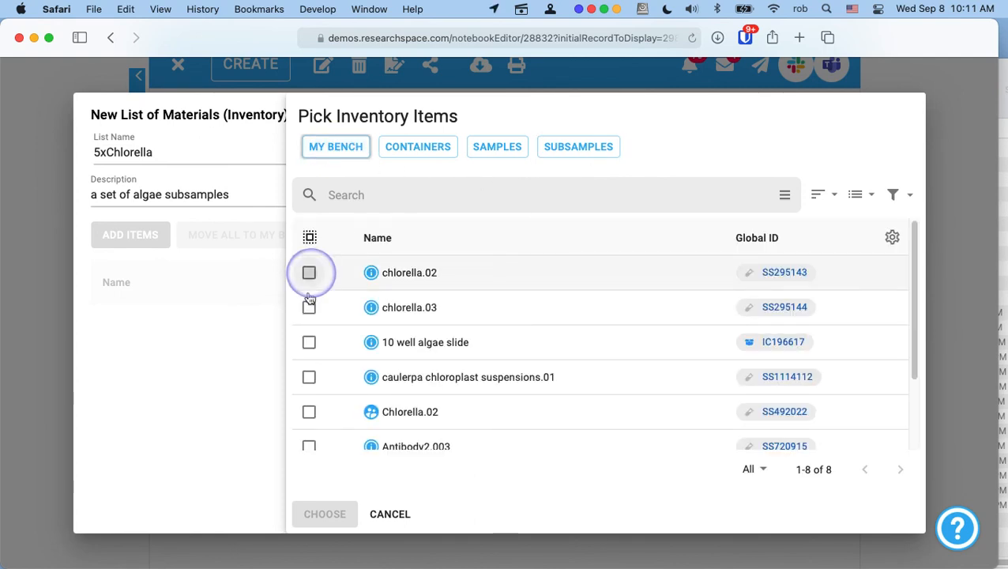
click(309, 308)
scroll(311, 370, down, 1)
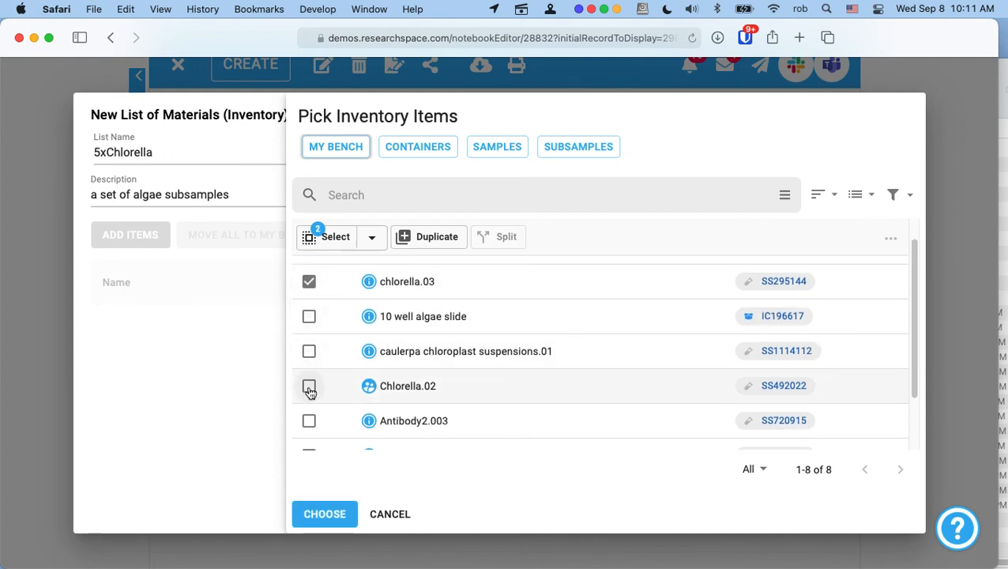
click(310, 388)
scroll(311, 394, down, 1)
click(309, 412)
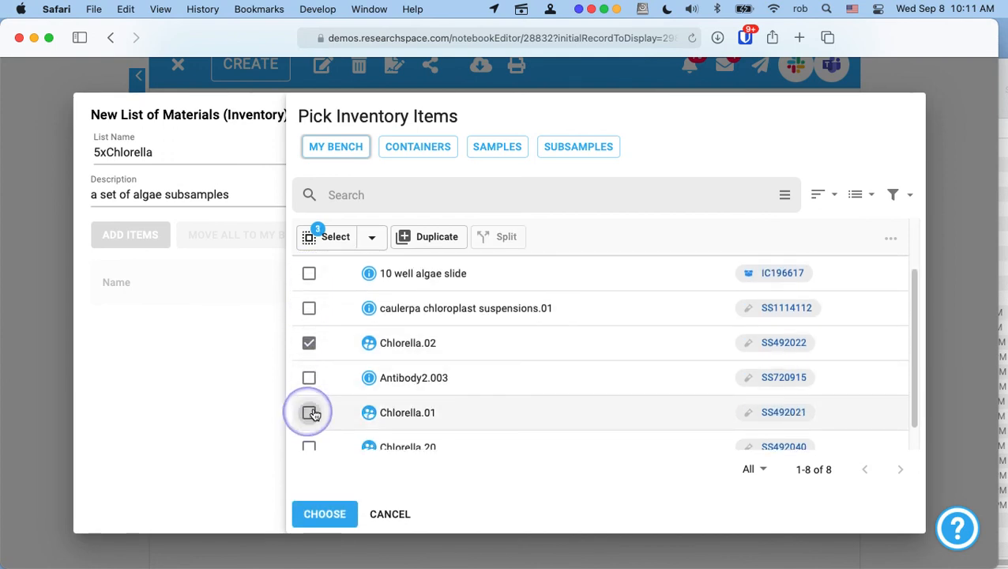
scroll(309, 415, down, 1)
click(309, 419)
click(317, 512)
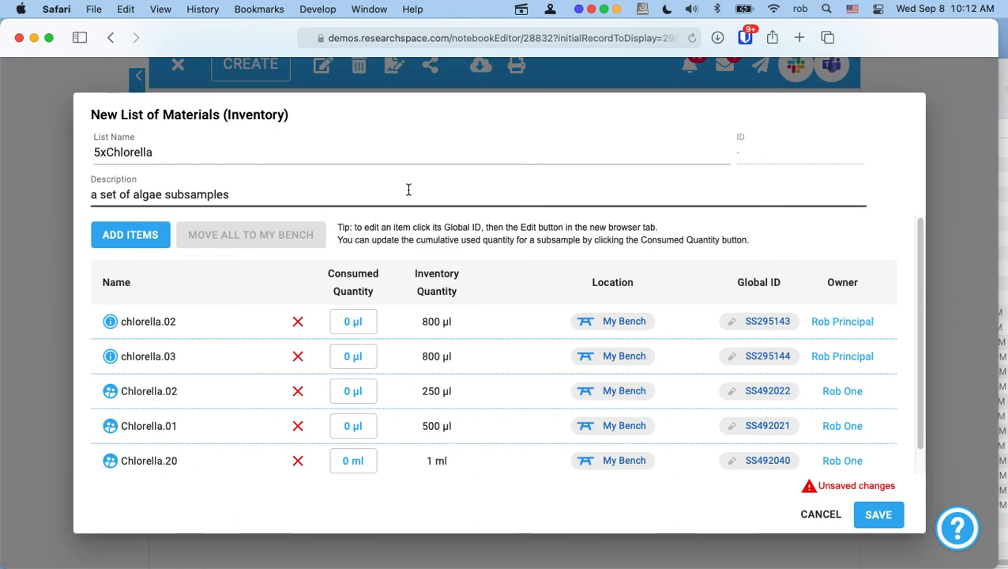
Set the consumed quantity of chlorella.02 and chlorella.03 to 10 µl each, with their inventory quantities updated
click(356, 323)
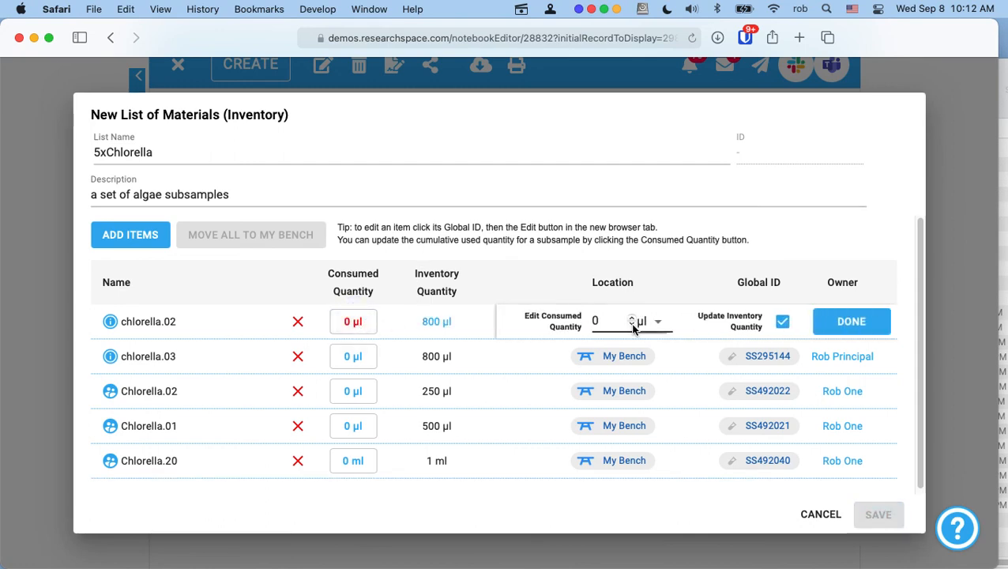
click(595, 321)
text(1)
click(835, 327)
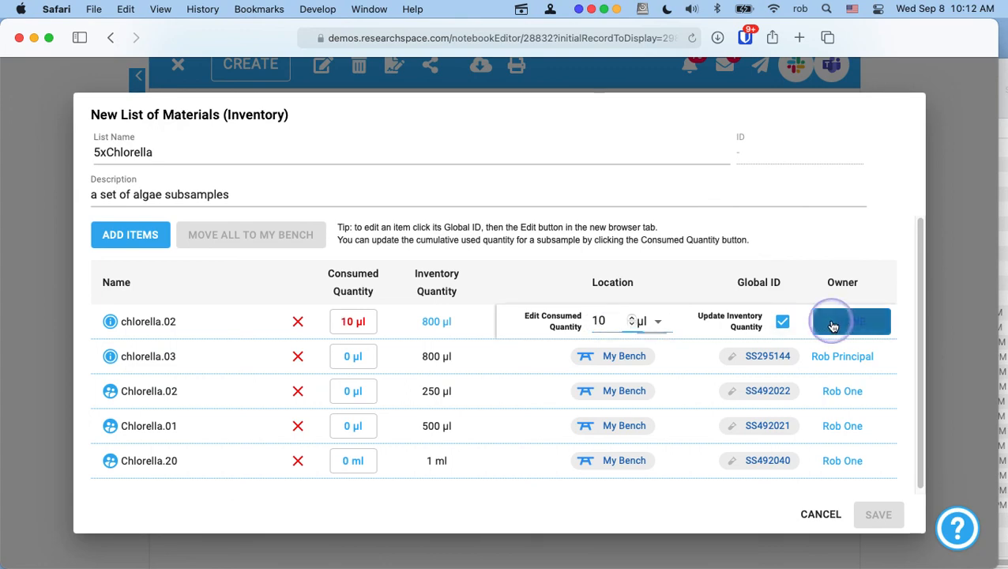
click(369, 360)
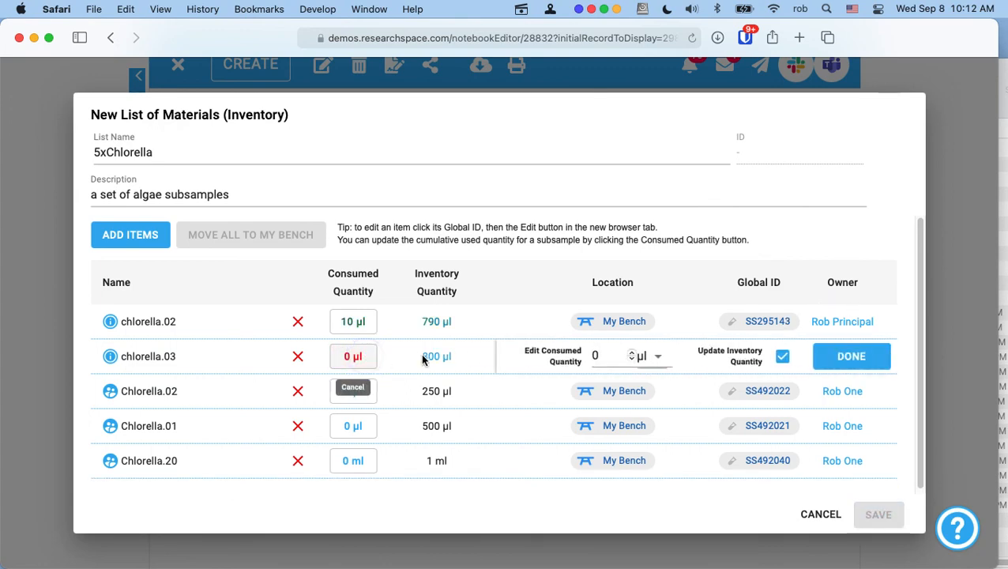
click(594, 357)
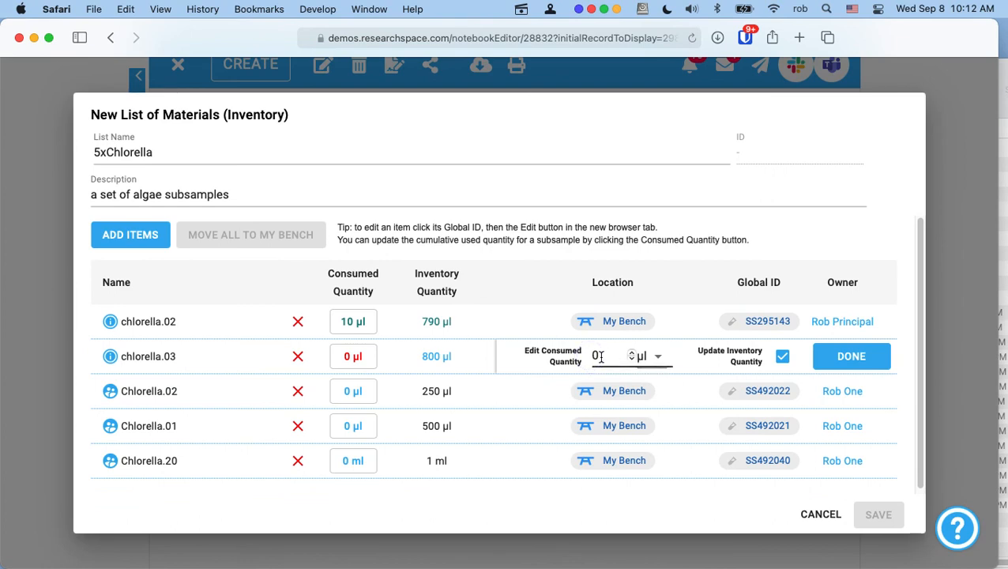
text(1)
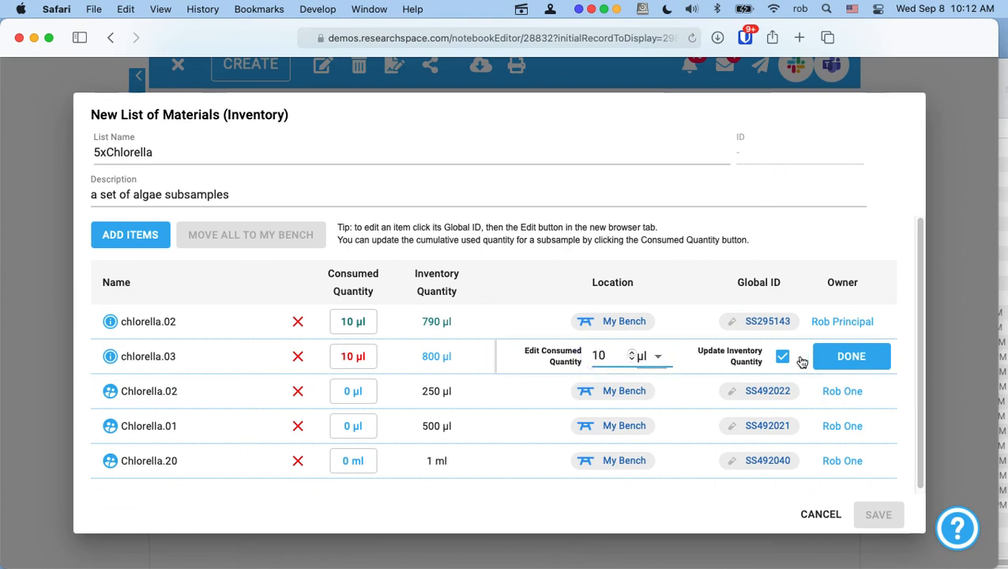
click(837, 357)
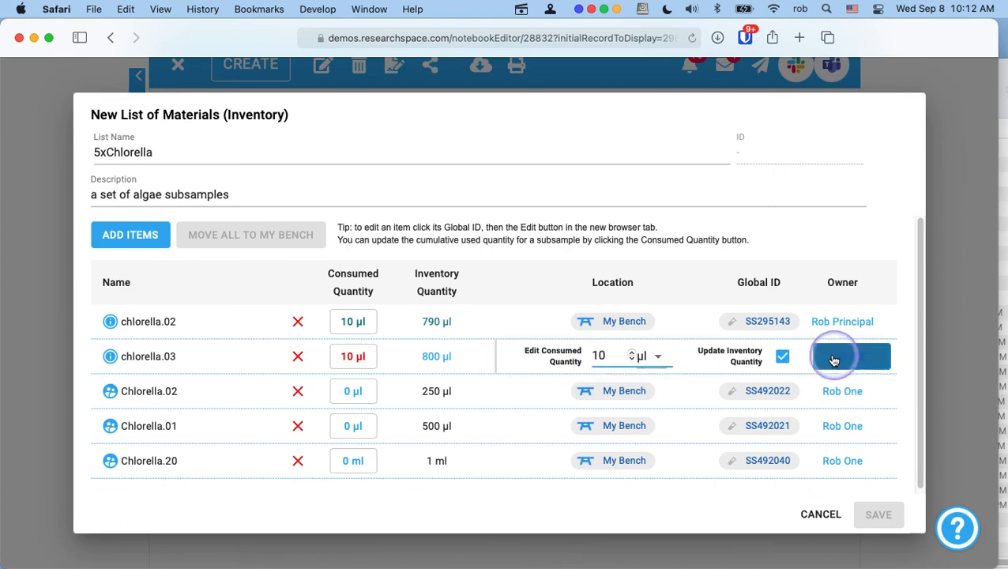
Set the consumed quantity of the capitalised Chlorella.02 and Chlorella.01 to 10 µl each, with their inventory quantities updated
click(354, 393)
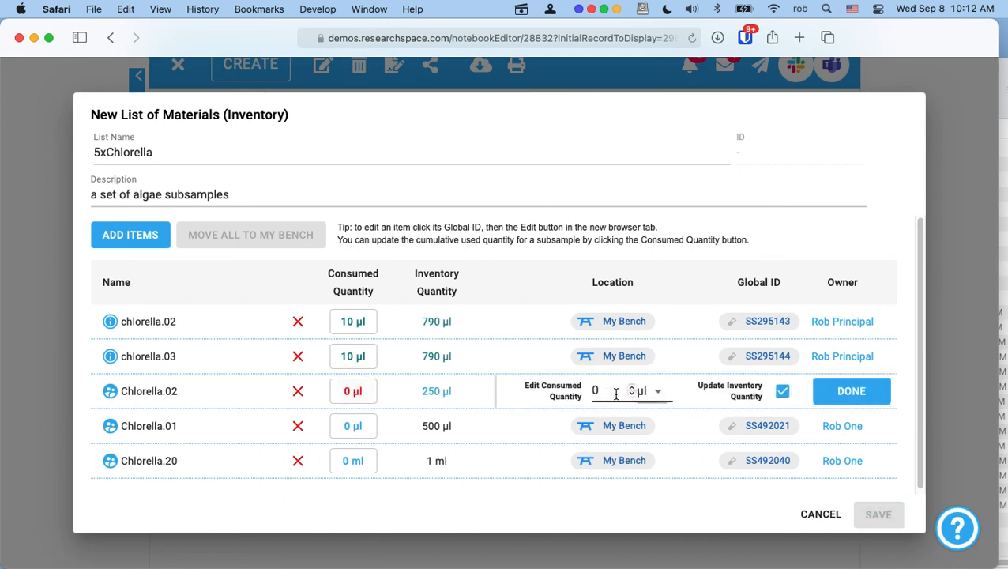
click(595, 390)
text(1)
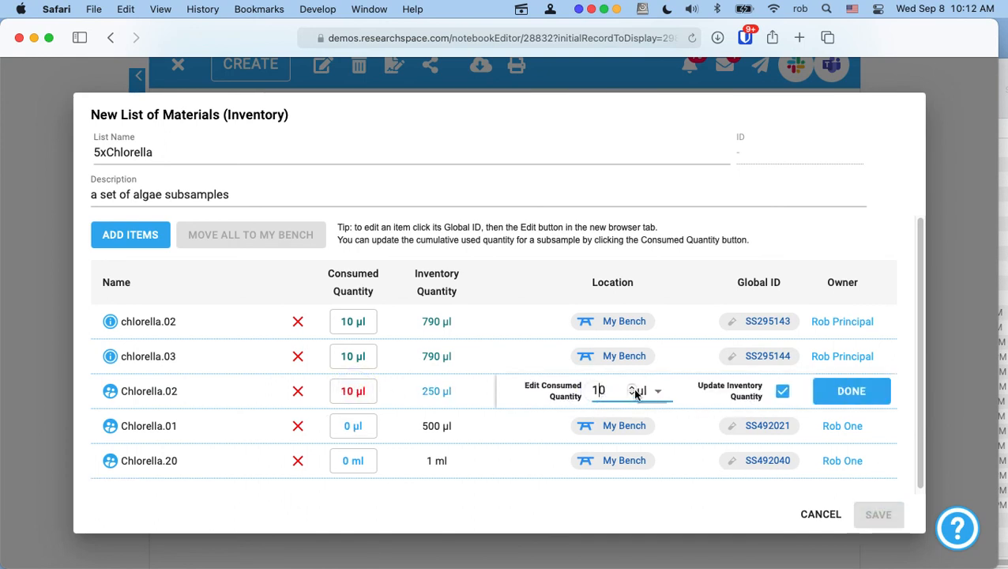
click(837, 391)
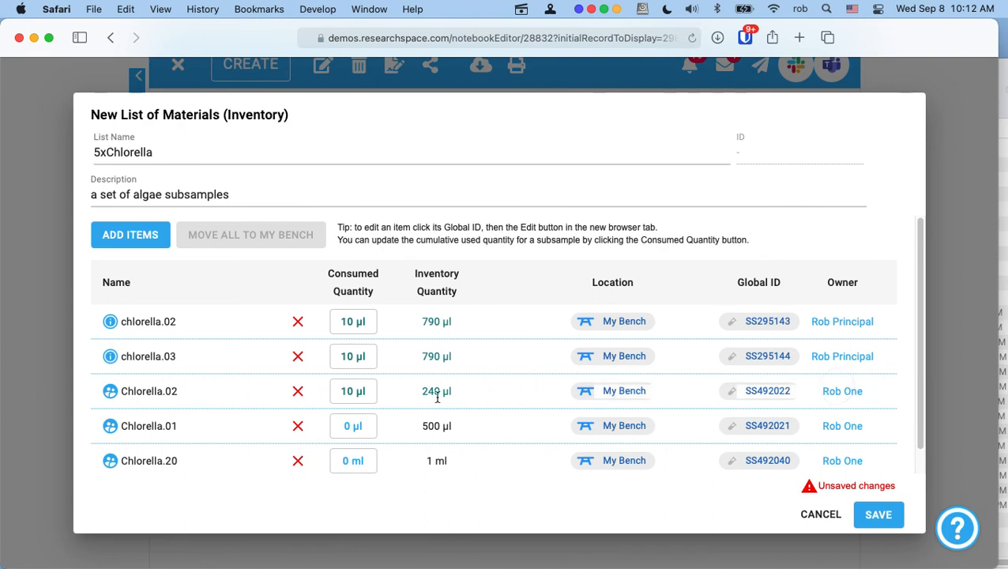
click(365, 433)
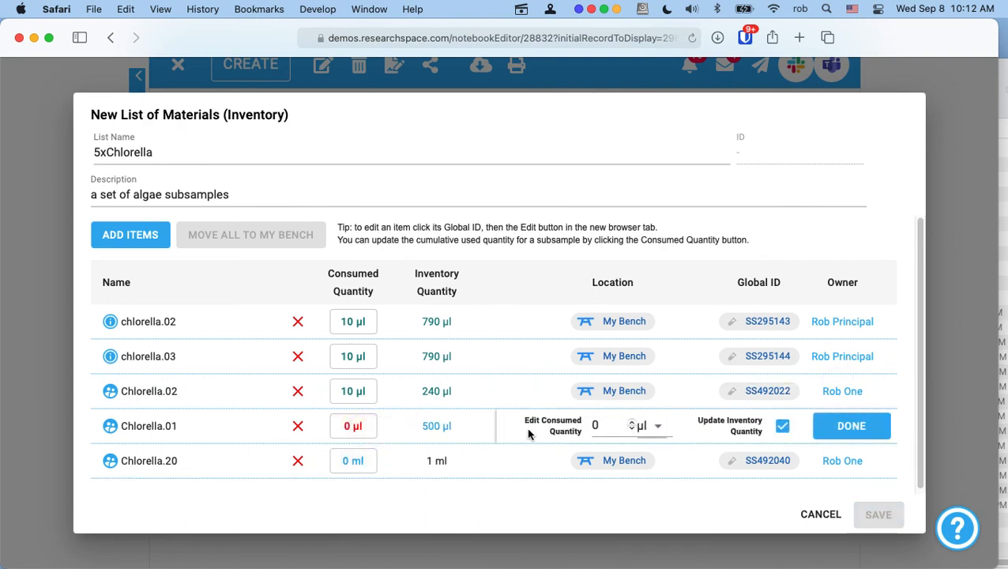
click(596, 427)
text(1)
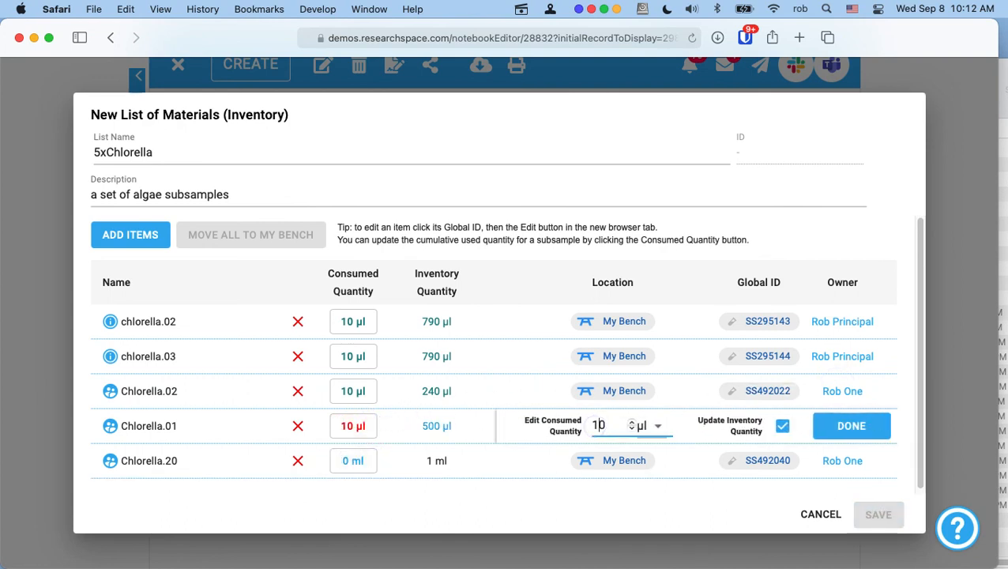
click(822, 425)
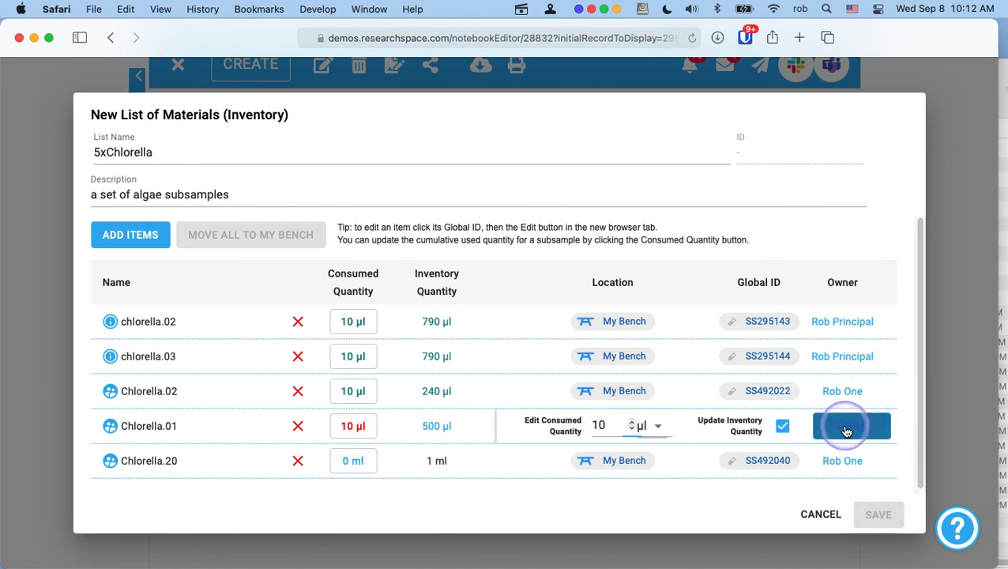
Set the consumed quantity of Chlorella.20 to 10 with the unit µl, with its inventory quantity updated
click(355, 465)
click(344, 464)
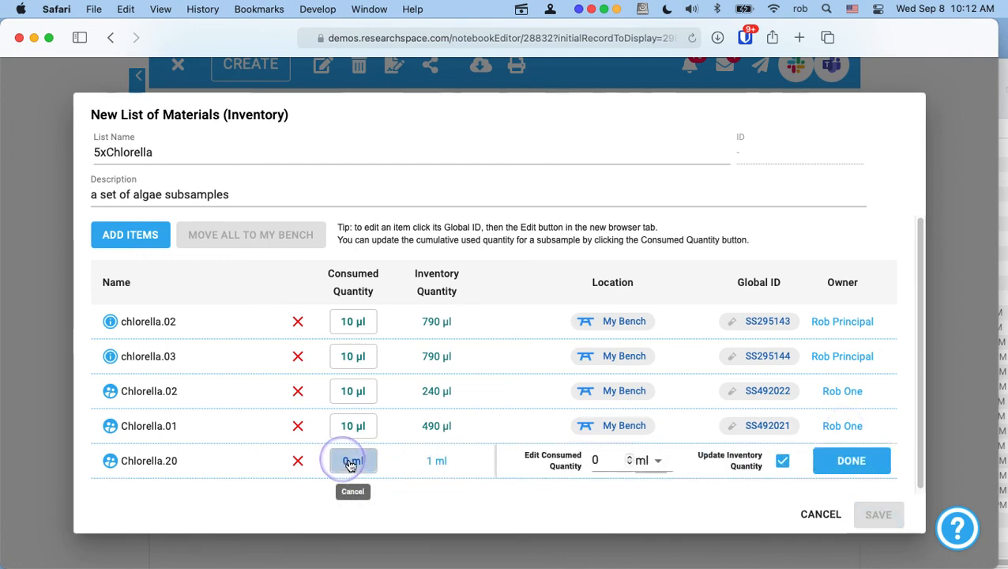
click(365, 466)
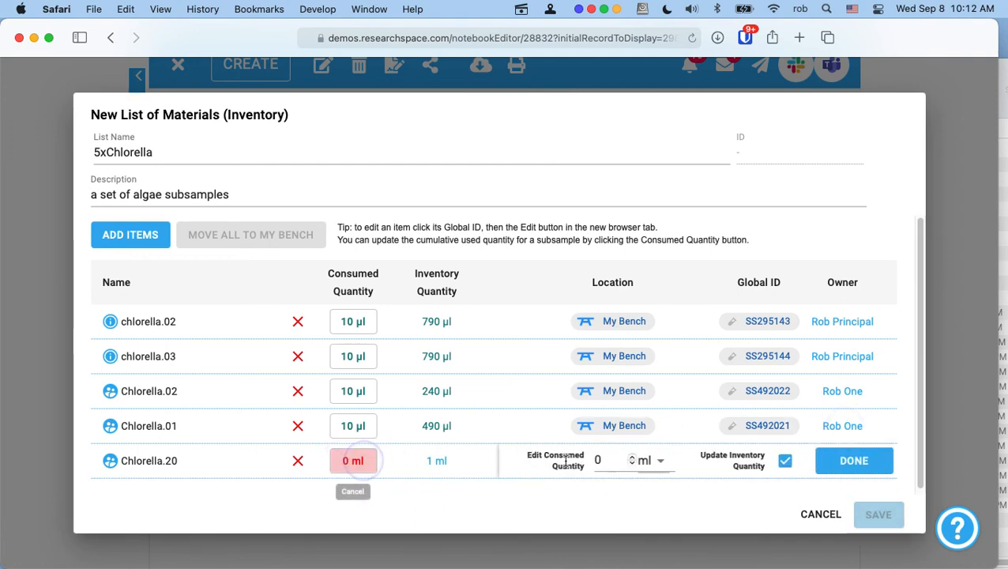
click(592, 460)
text(1)
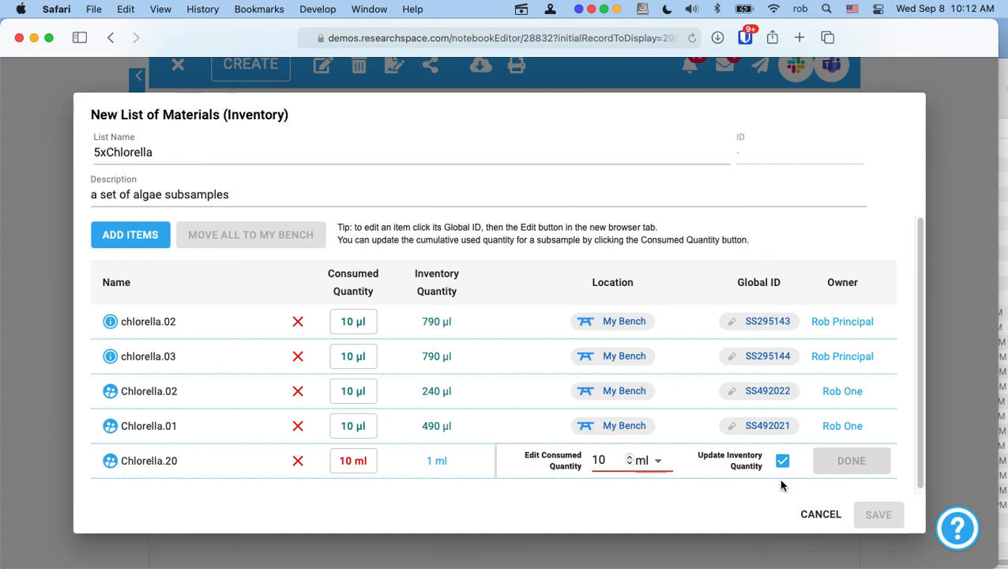
scroll(784, 486, down, 1)
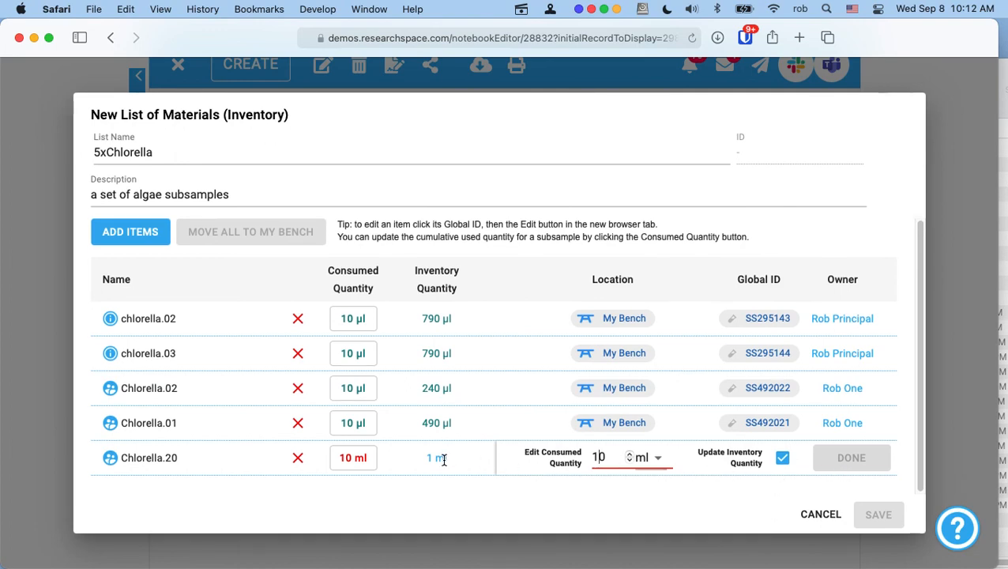
click(644, 458)
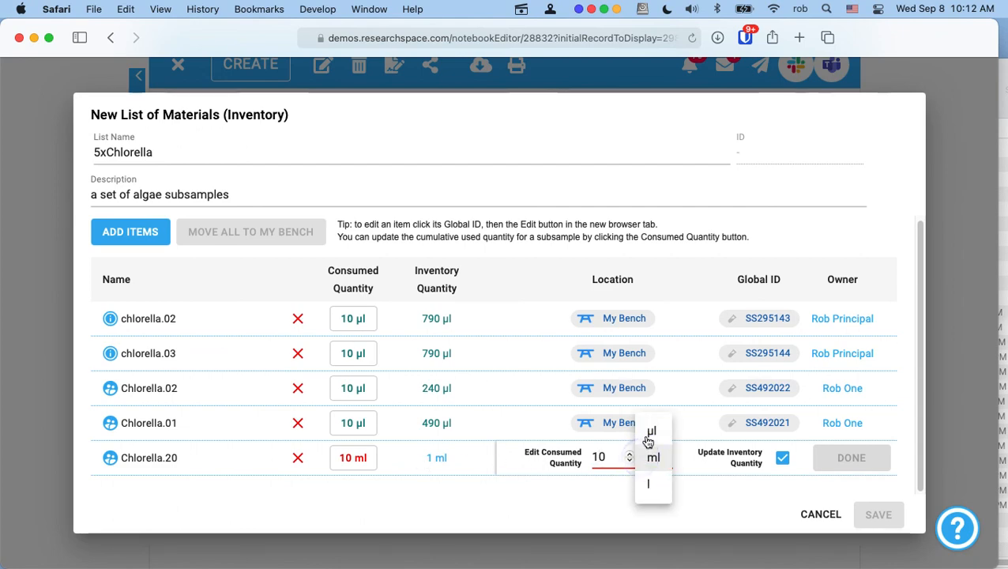
click(649, 432)
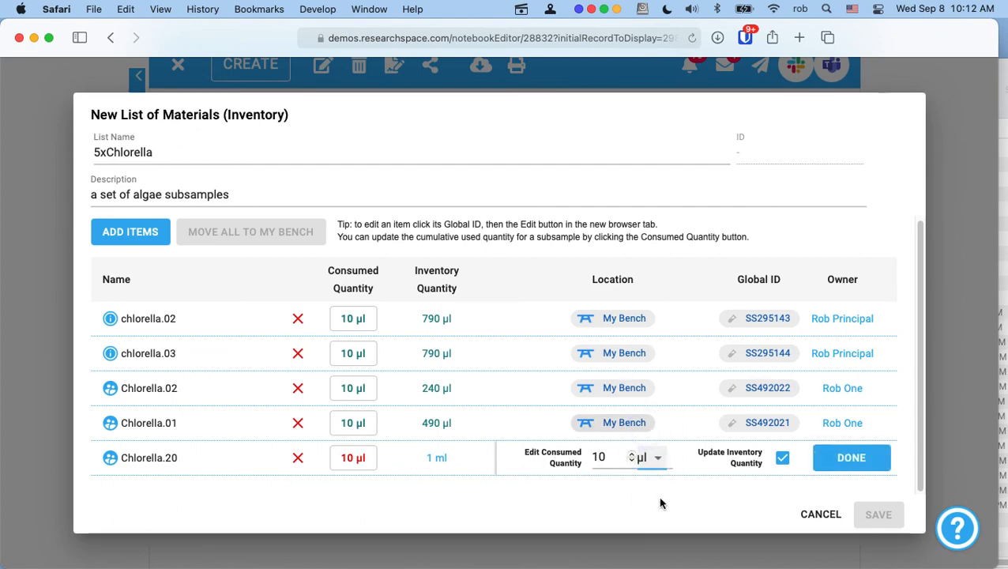
click(850, 465)
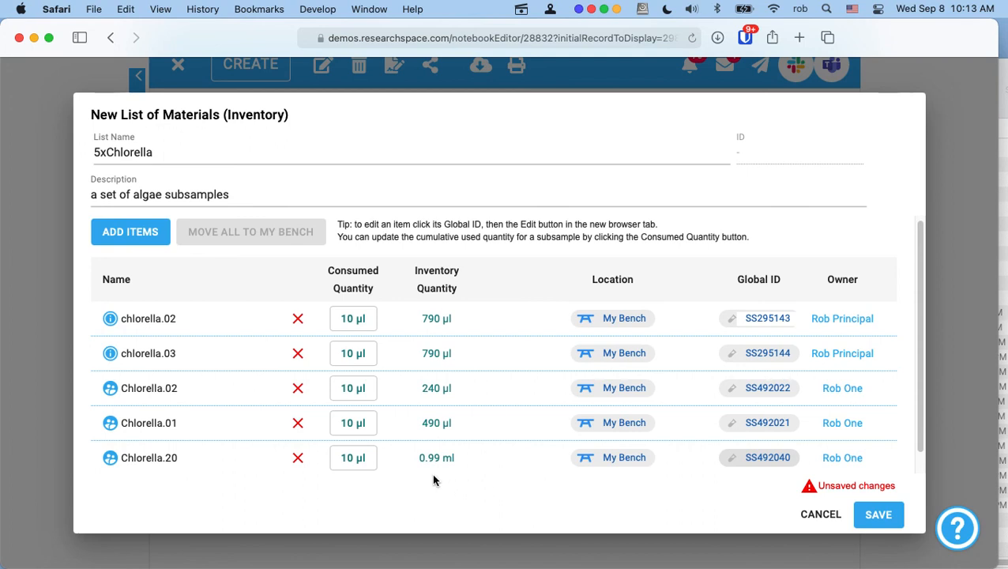
Save the 5xChlorella list of materials and reopen it from the notebook entry
click(470, 501)
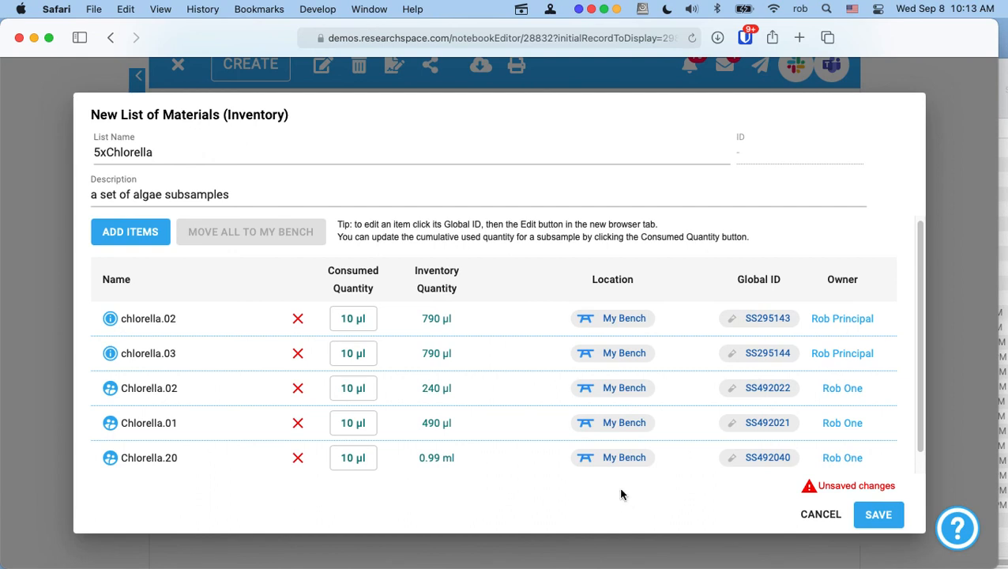
click(880, 512)
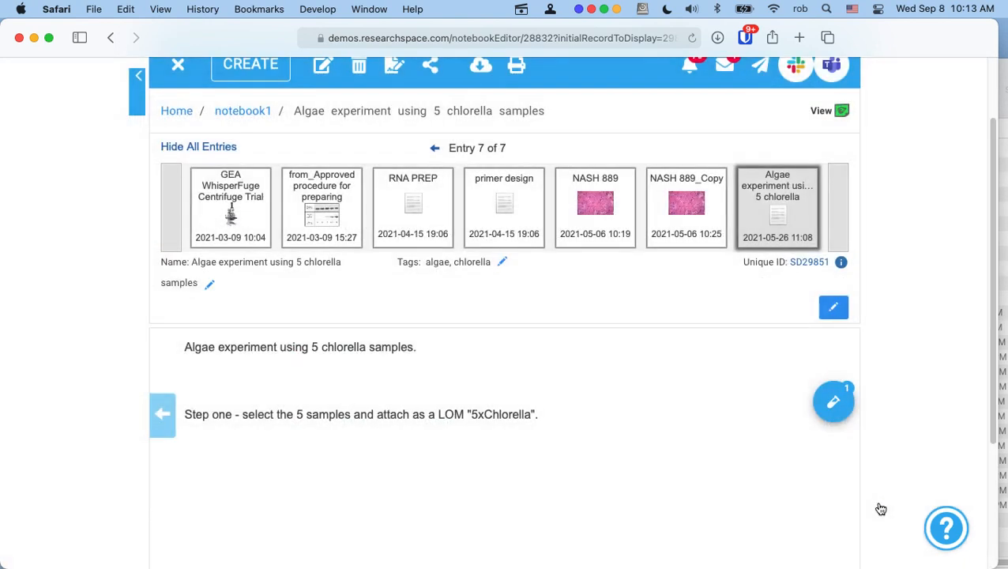
click(834, 403)
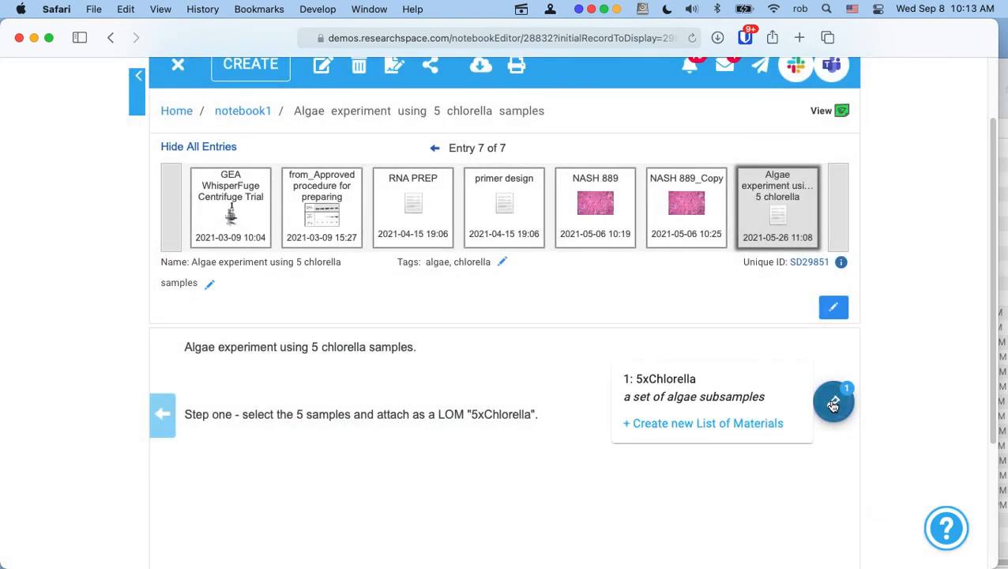
click(666, 399)
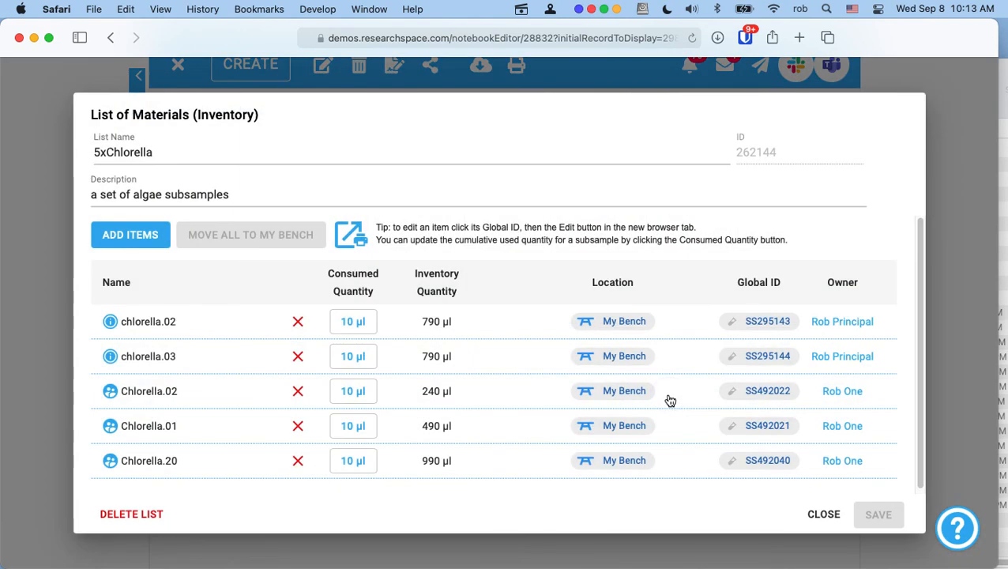
View the 5xChlorella list of materials in its standalone printable page, and close both the page and the list
click(357, 236)
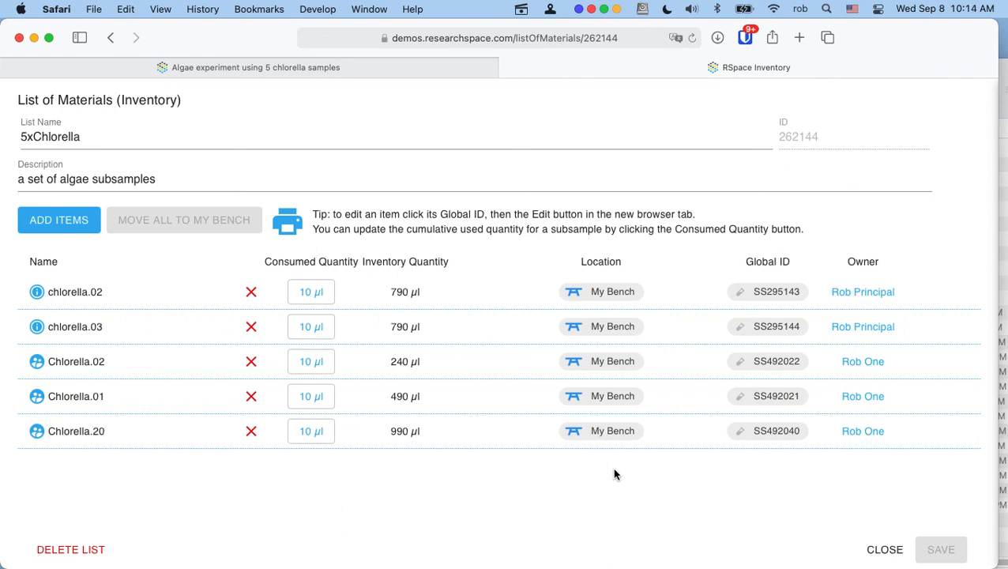
click(879, 547)
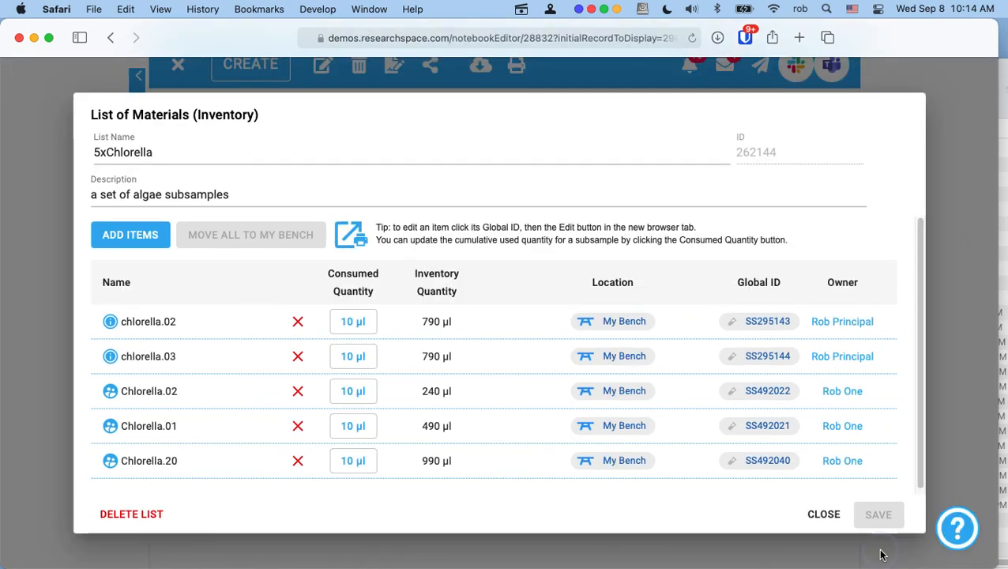
click(823, 515)
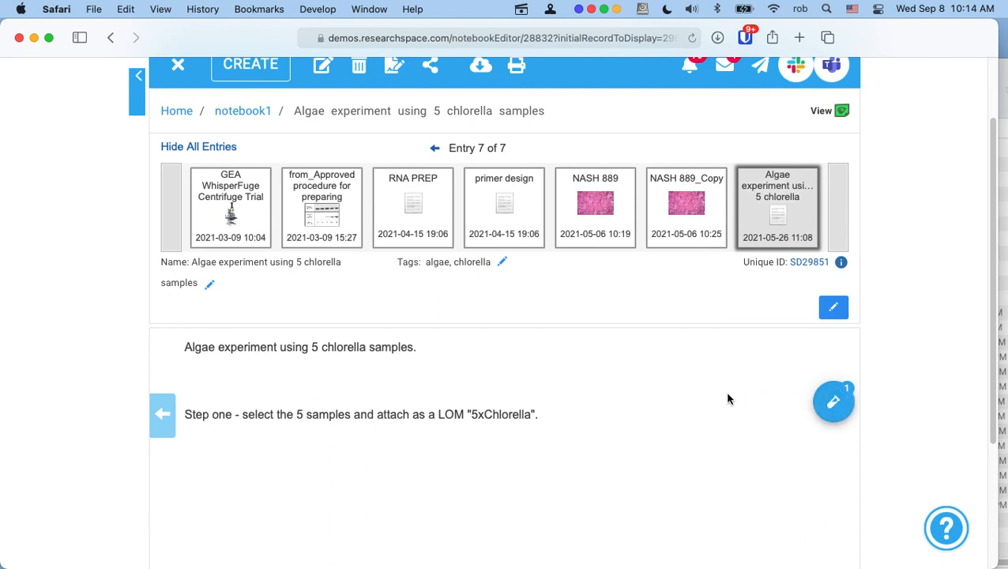
Look through the GEA WhisperFuge Centrifuge Trial entry from objective to recommendations, noting where lists of materials can be attached
scroll(728, 399, down, 1)
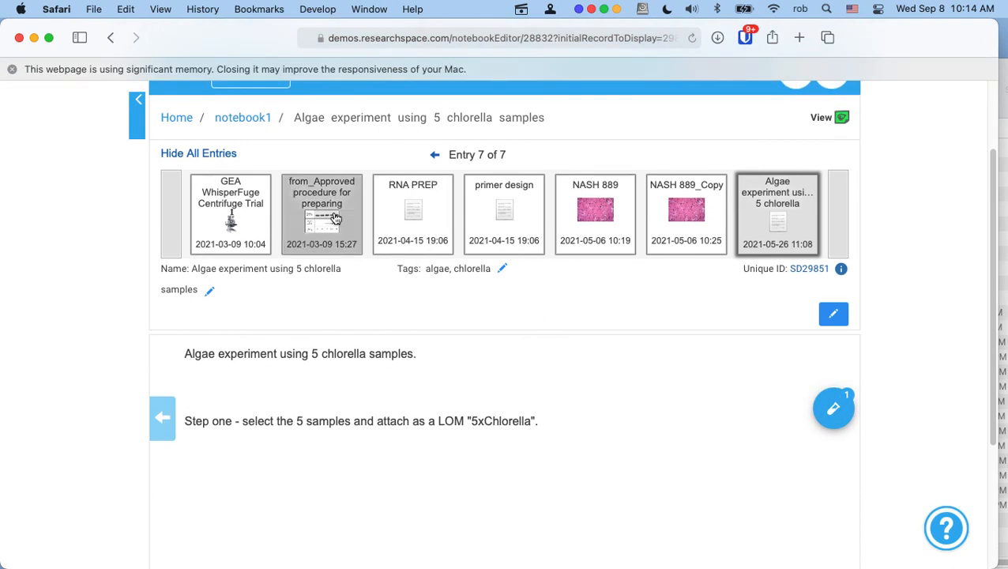
click(228, 222)
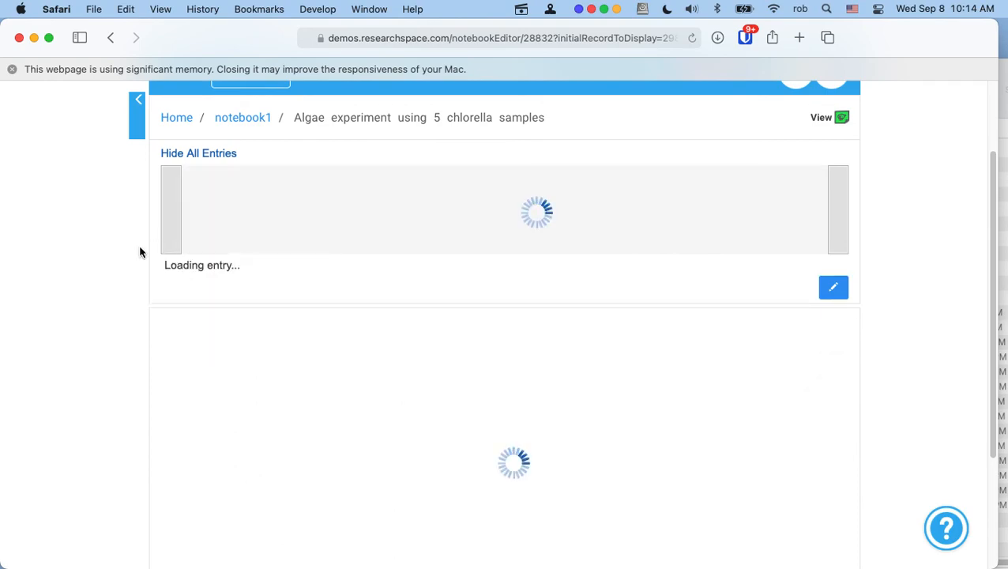
scroll(128, 259, down, 10)
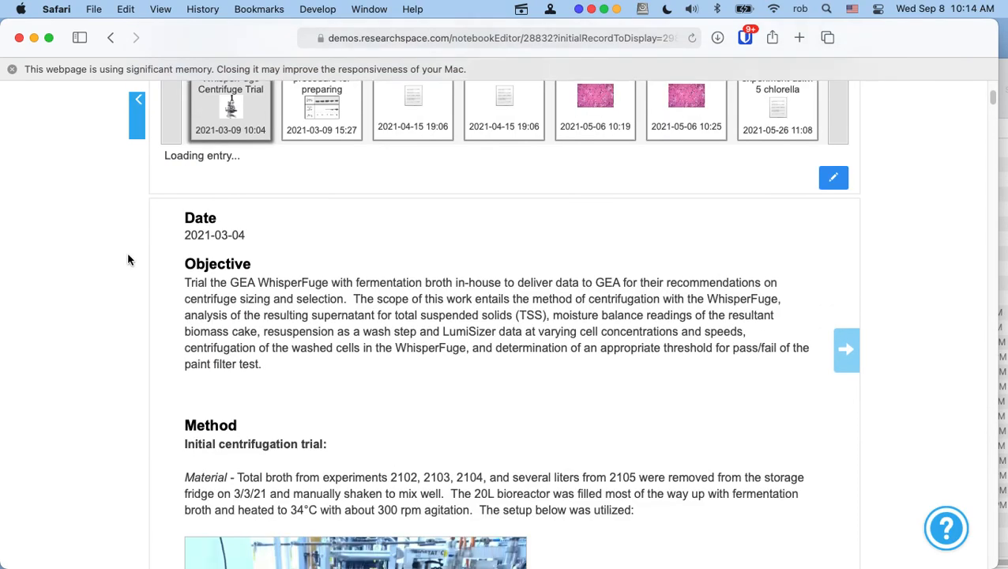
scroll(129, 260, down, 15)
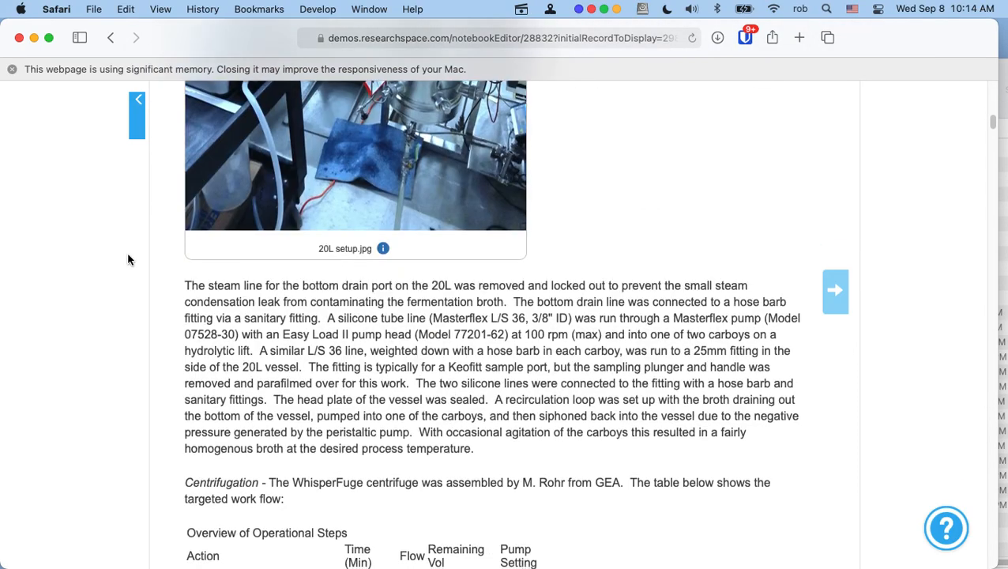
scroll(129, 259, up, 20)
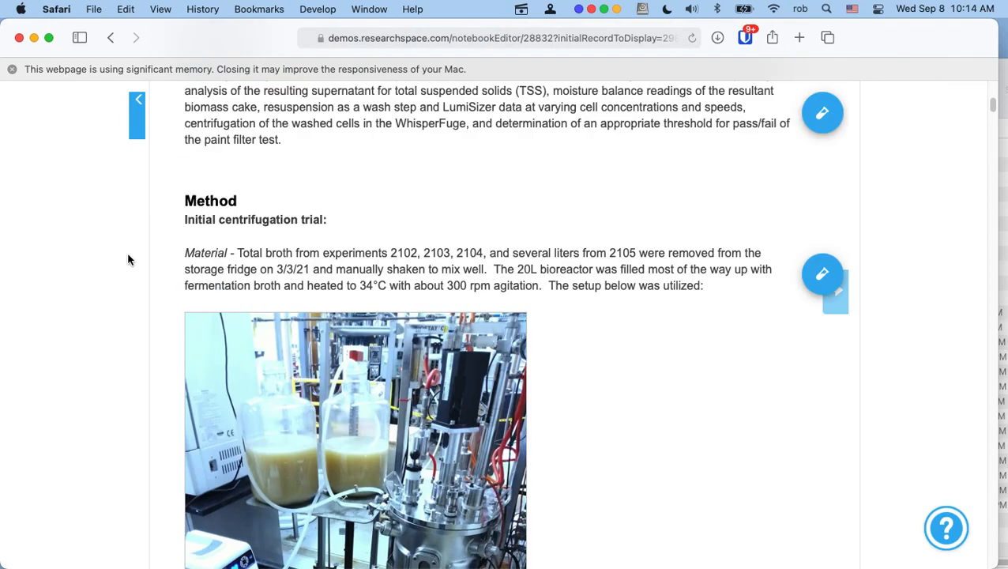
scroll(753, 341, down, 20)
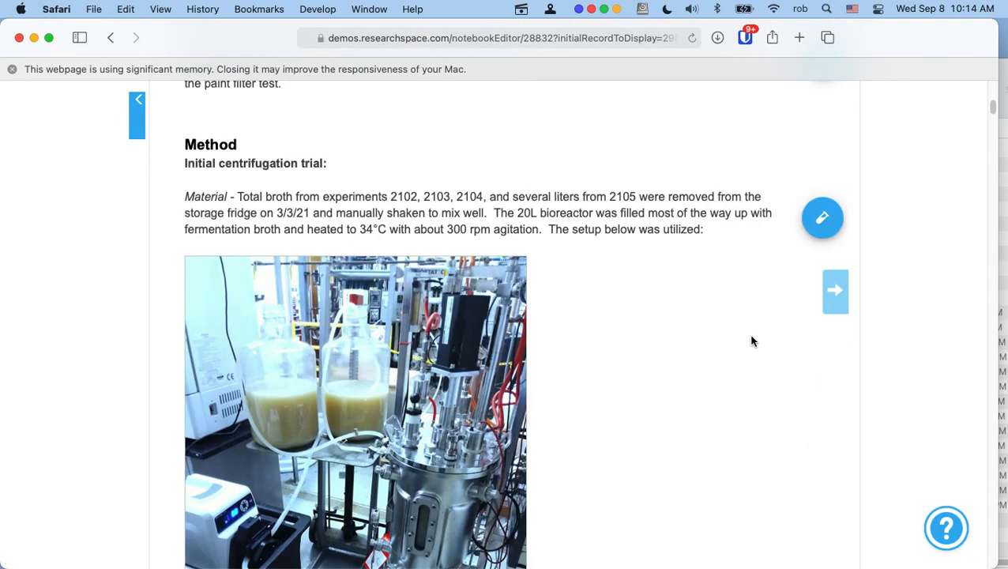
scroll(752, 341, down, 20)
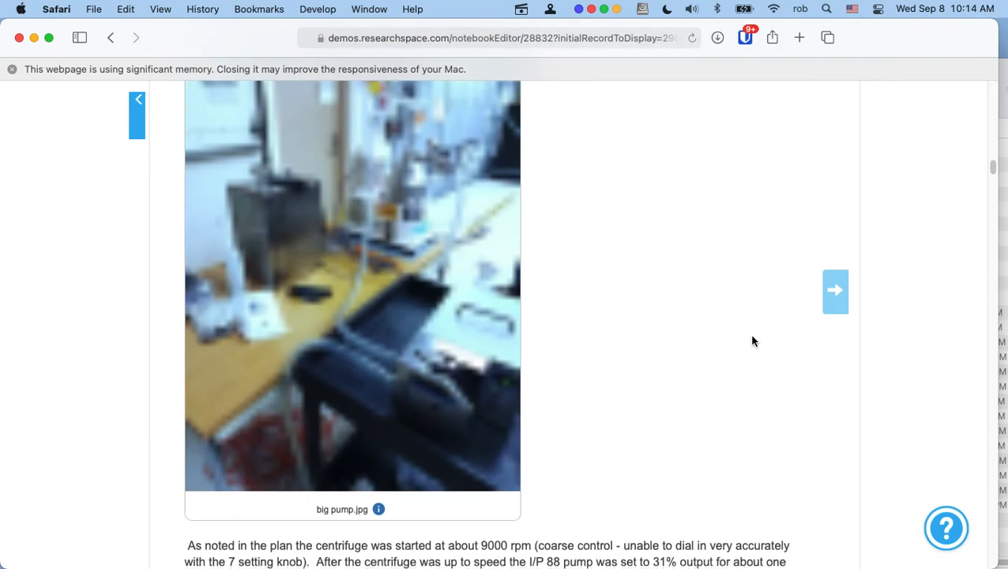
scroll(753, 338, down, 20)
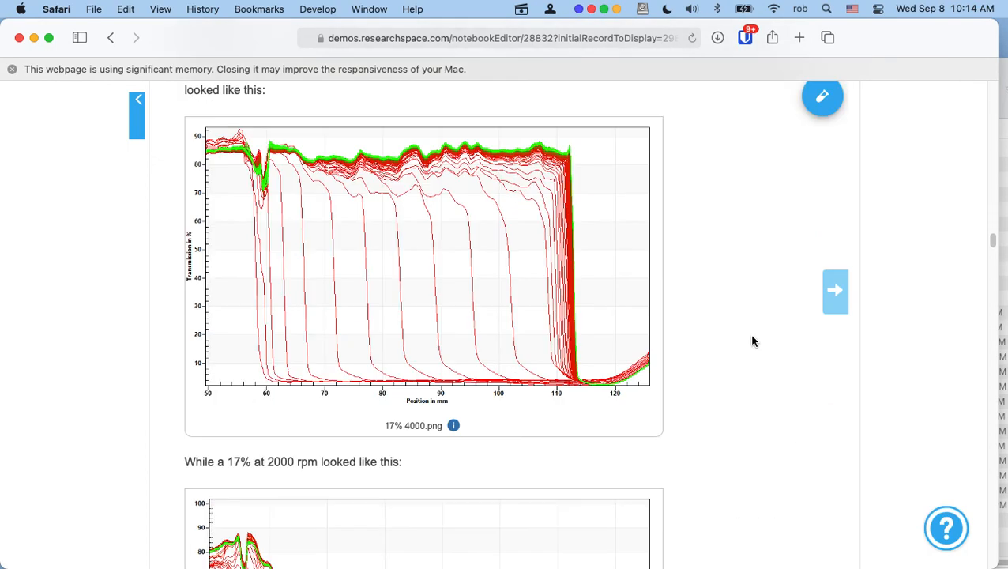
scroll(753, 342, down, 20)
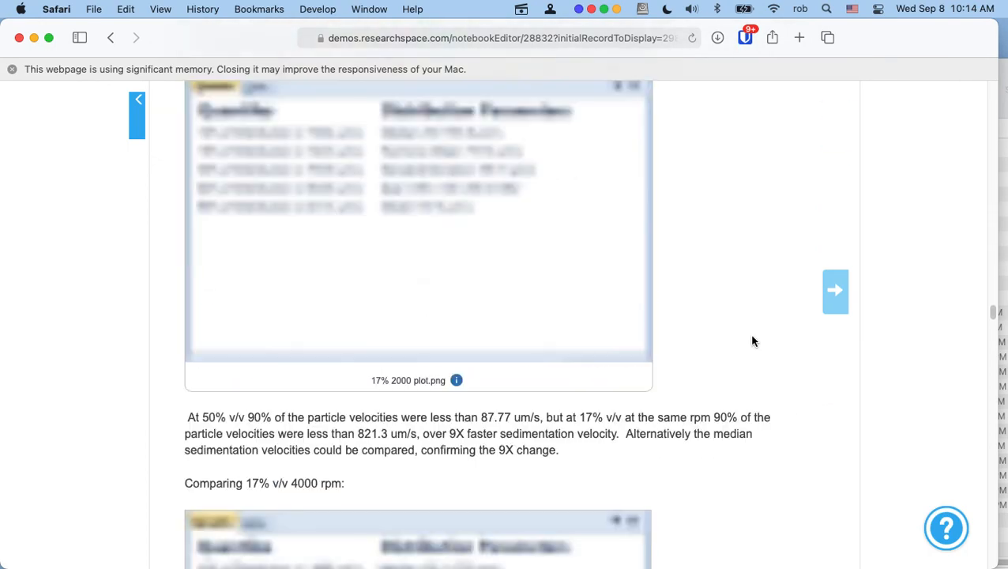
scroll(753, 340, down, 20)
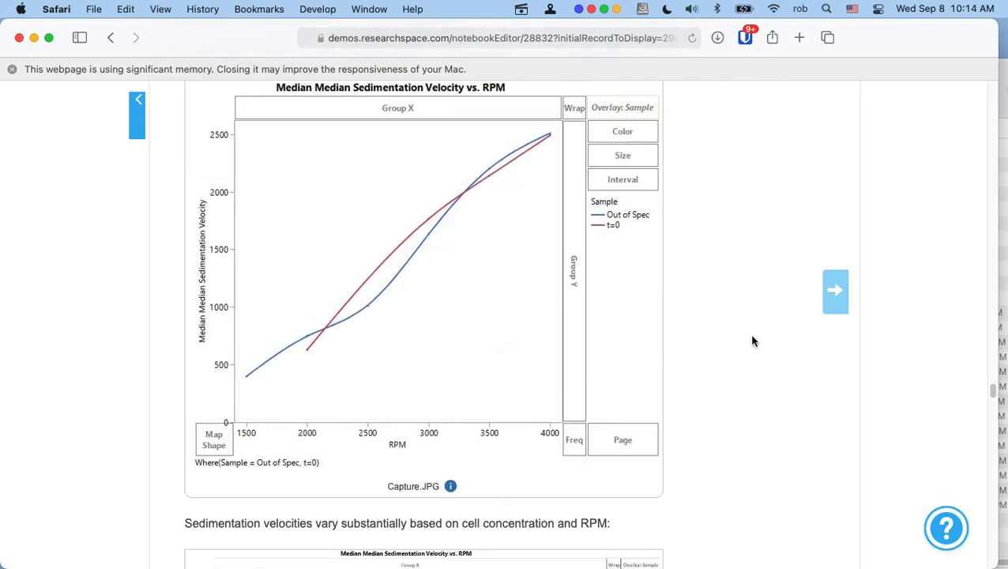
scroll(753, 340, down, 20)
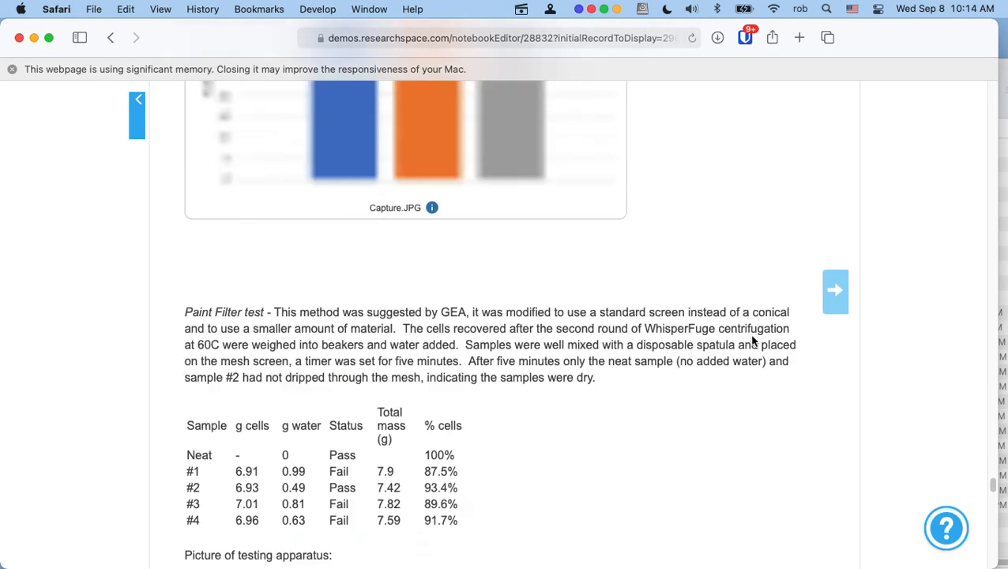
scroll(752, 341, down, 1)
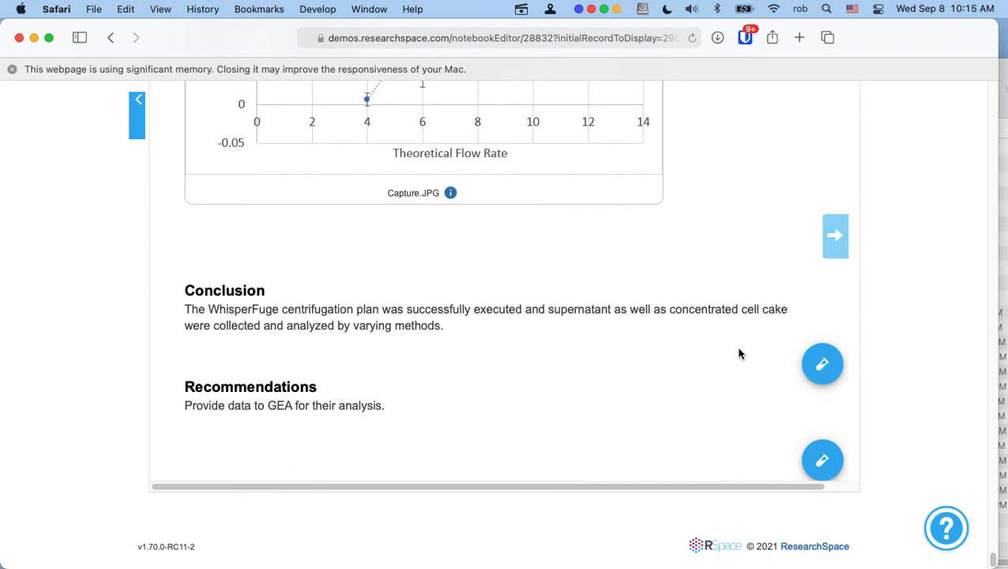
scroll(739, 353, up, 15)
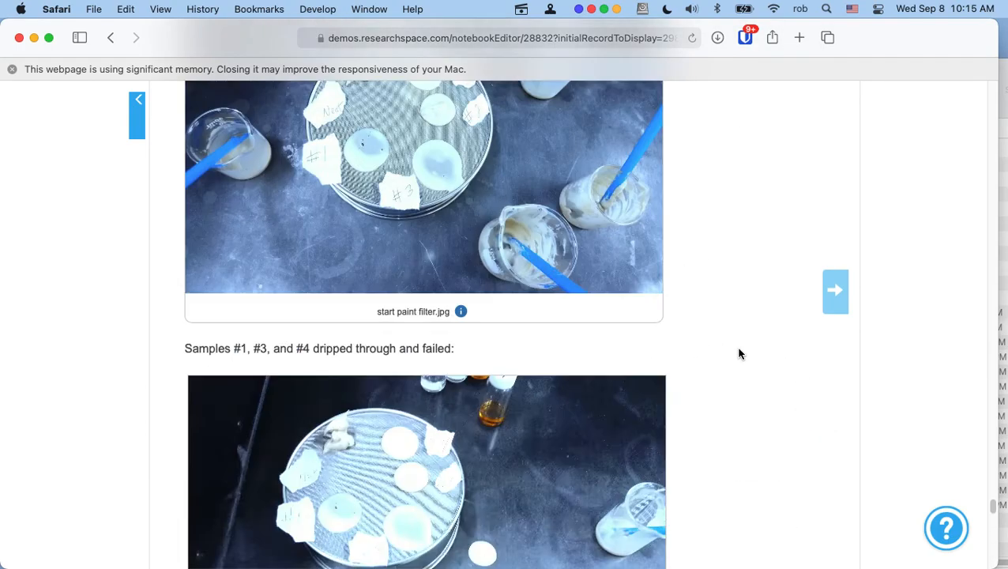
scroll(739, 354, up, 15)
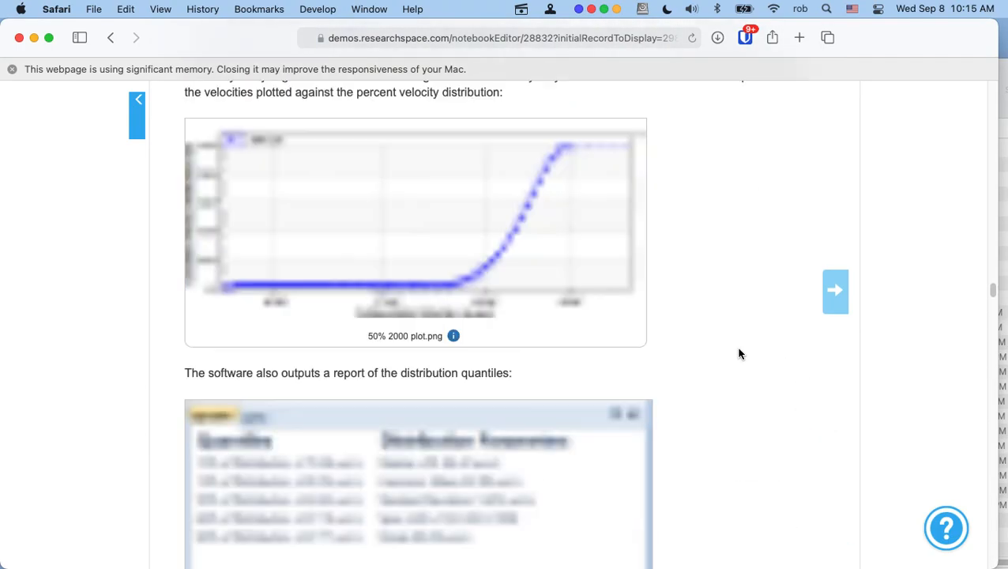
scroll(739, 353, up, 15)
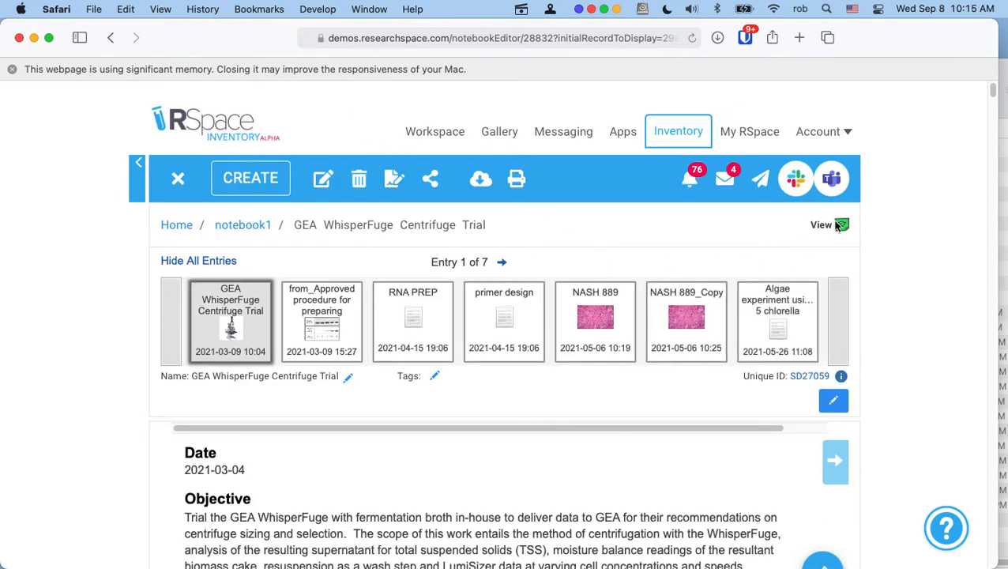
Switch to the inventory and list the items on the bench
click(676, 131)
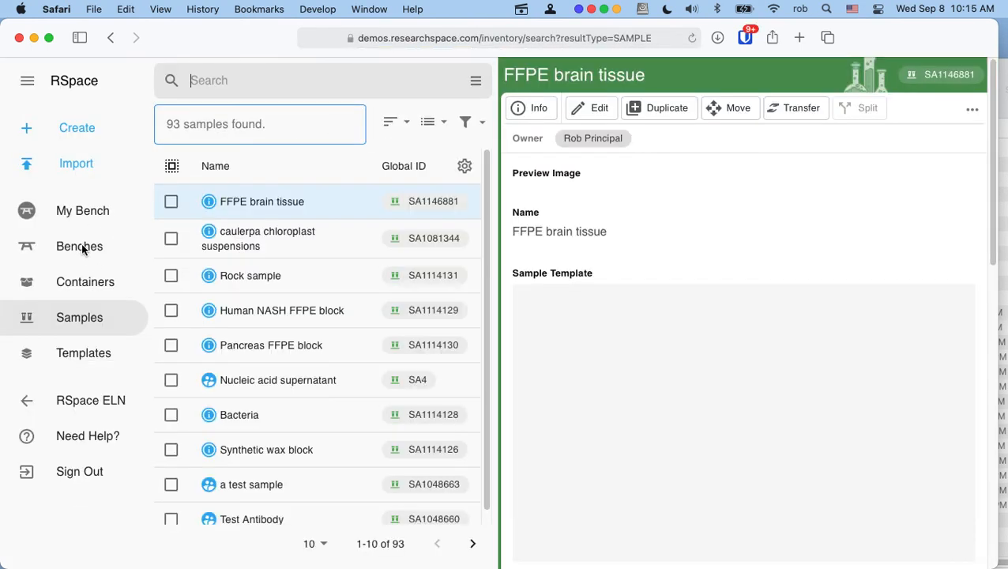
click(83, 250)
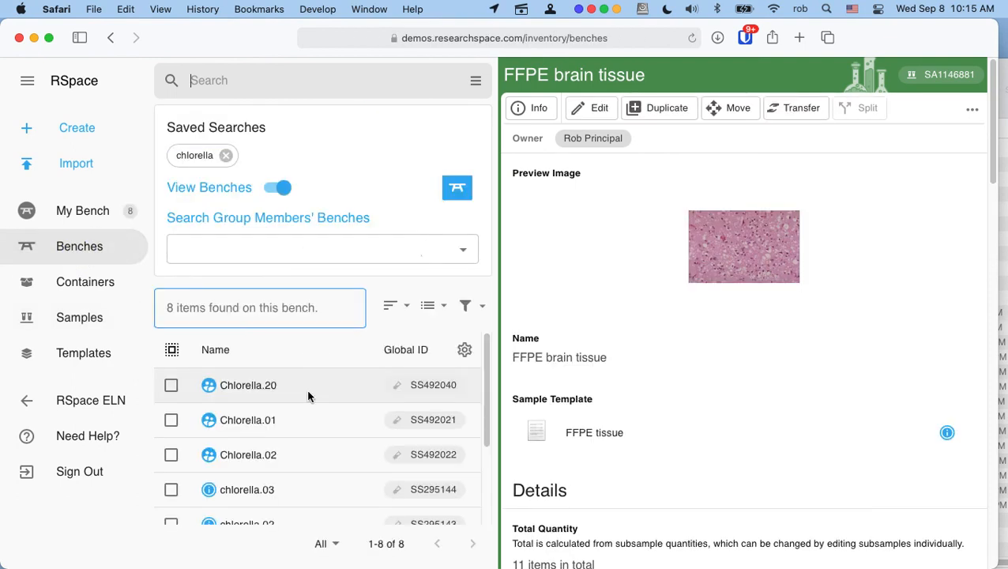
click(171, 385)
click(172, 418)
scroll(316, 416, down, 3)
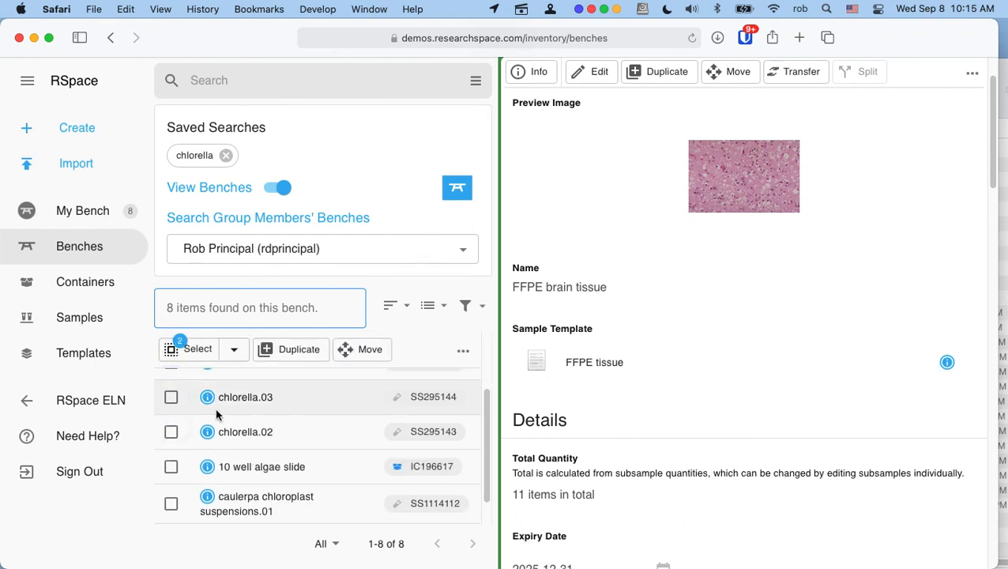
click(172, 397)
click(171, 432)
scroll(176, 474, up, 1)
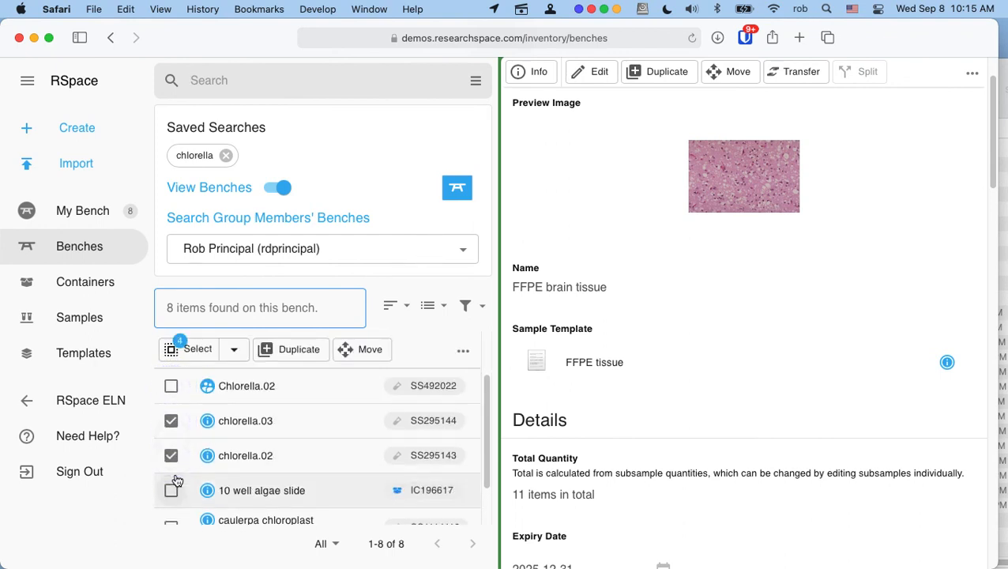
scroll(176, 478, up, 1)
click(171, 412)
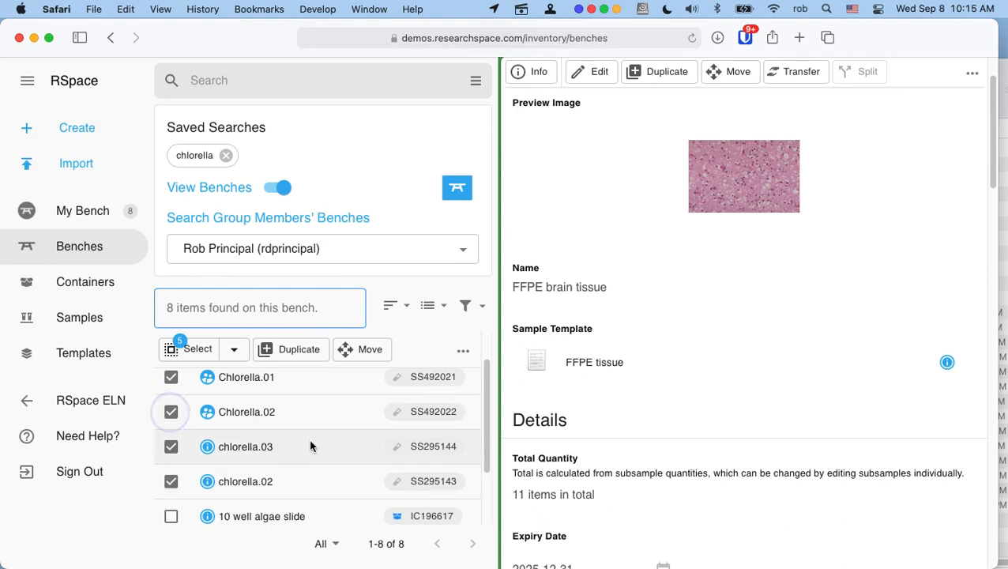
scroll(311, 446, up, 1)
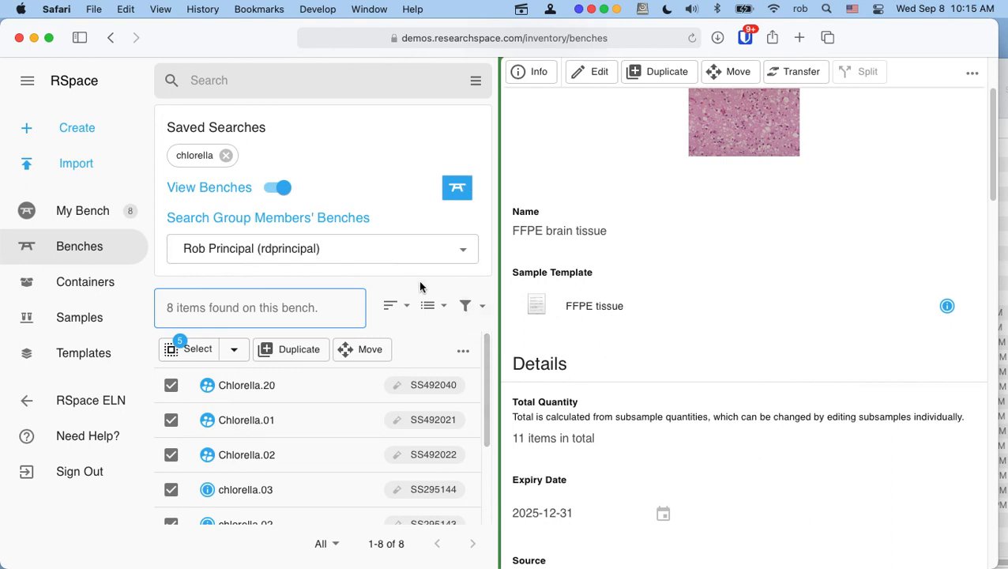
click(235, 351)
click(206, 411)
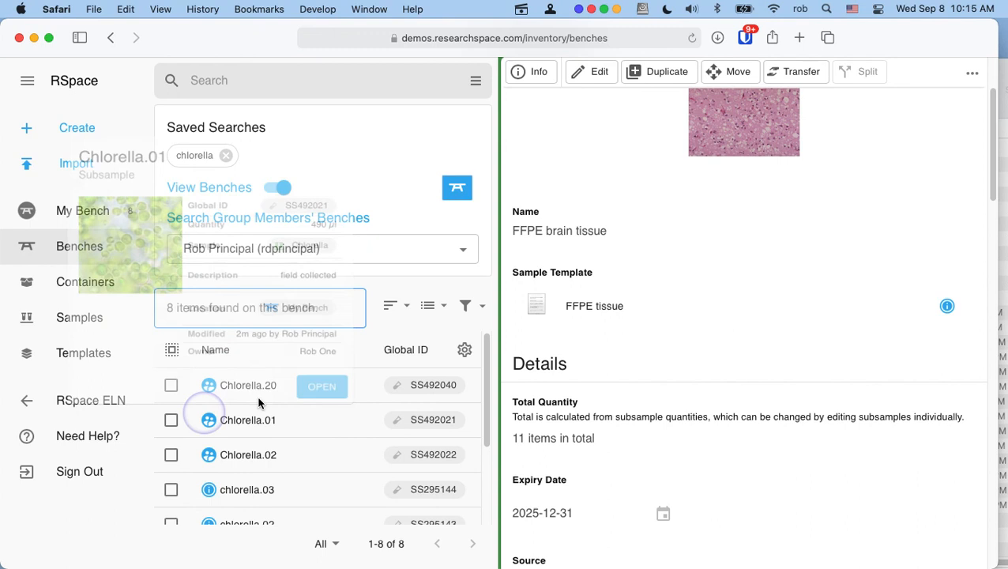
Show the bench items' Previous Location and select the subsamples Chlorella.20, Chlorella.01, Chlorella.02, chlorella.03 and chlorella.02
click(464, 350)
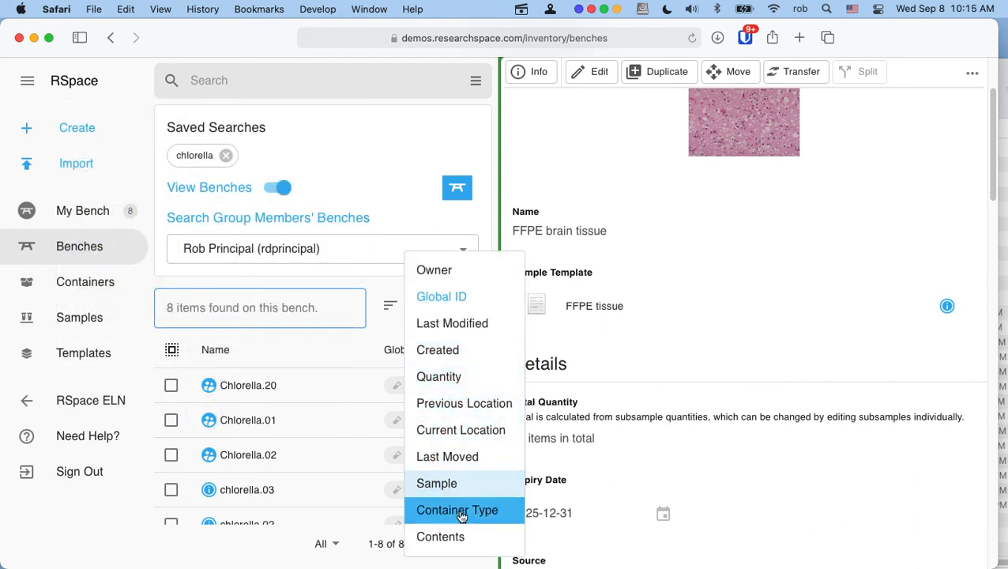
click(466, 404)
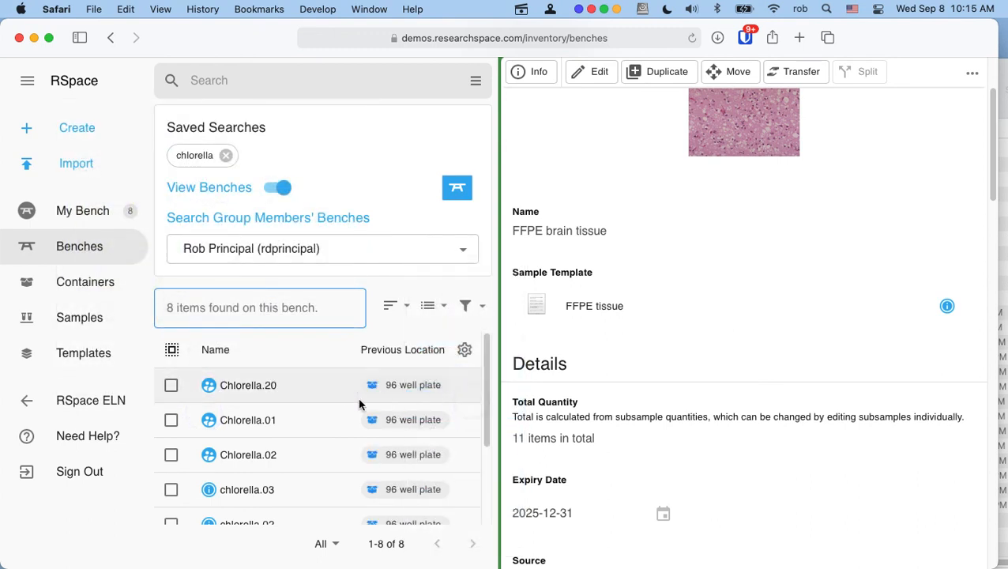
click(172, 386)
click(171, 417)
click(171, 452)
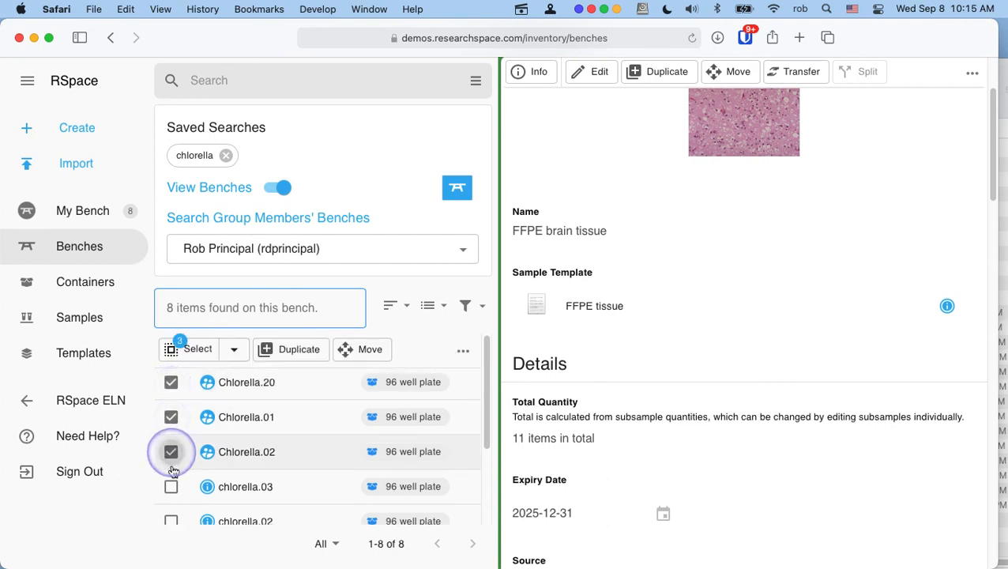
click(172, 487)
click(171, 521)
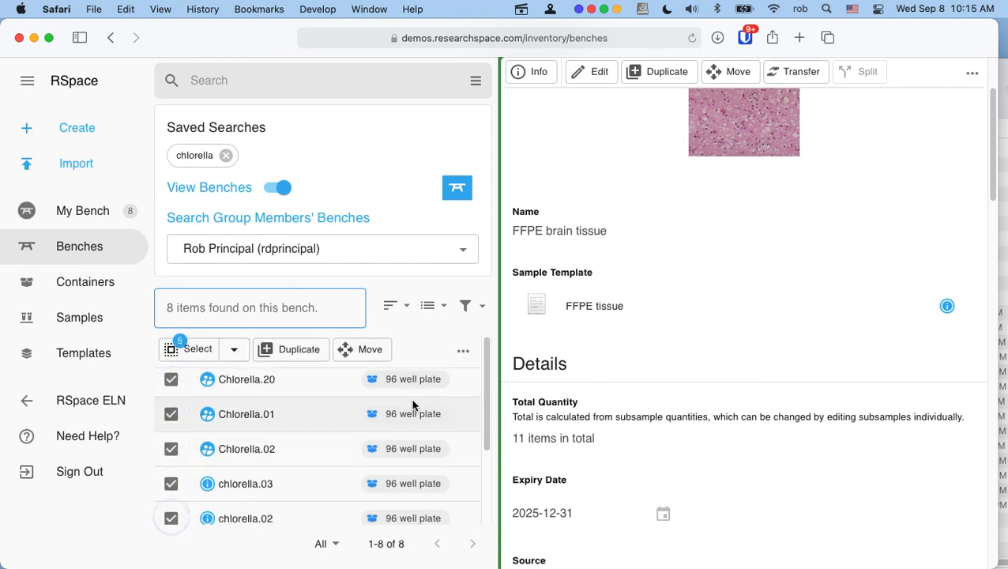
scroll(412, 405, down, 2)
scroll(413, 404, down, 2)
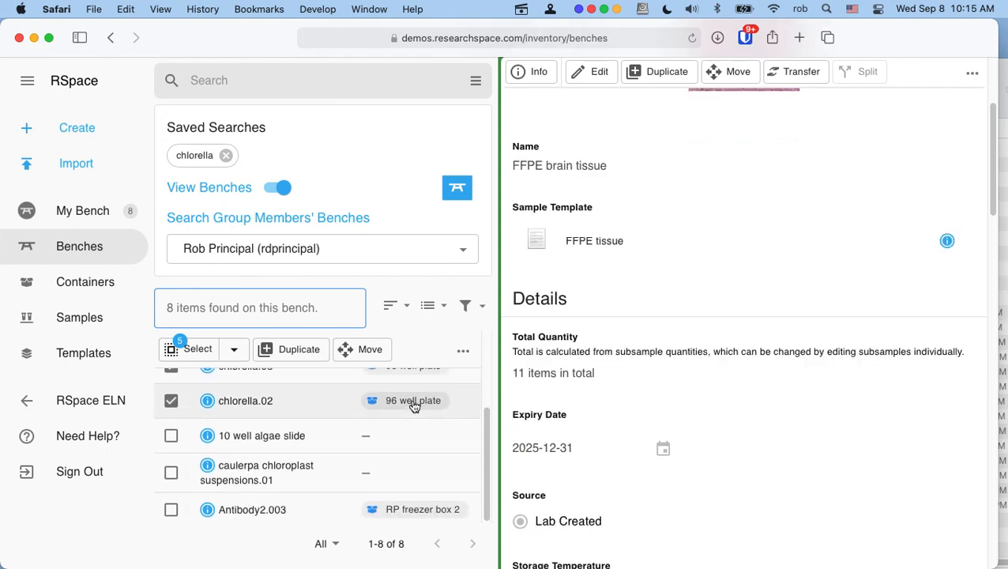
scroll(412, 403, up, 3)
scroll(381, 453, up, 2)
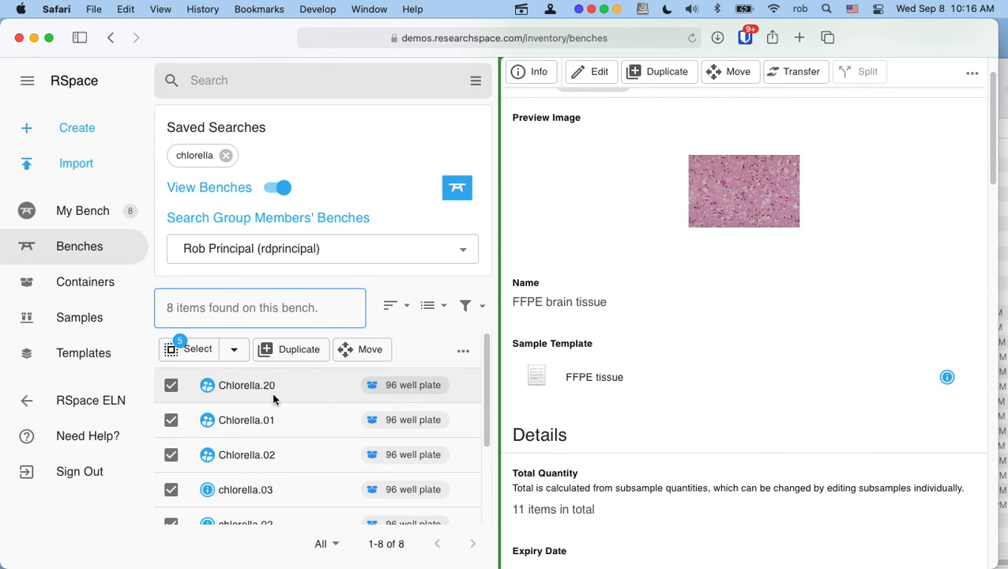
Clear the selection of all bench items and list the samples in the inventory
click(235, 350)
click(207, 412)
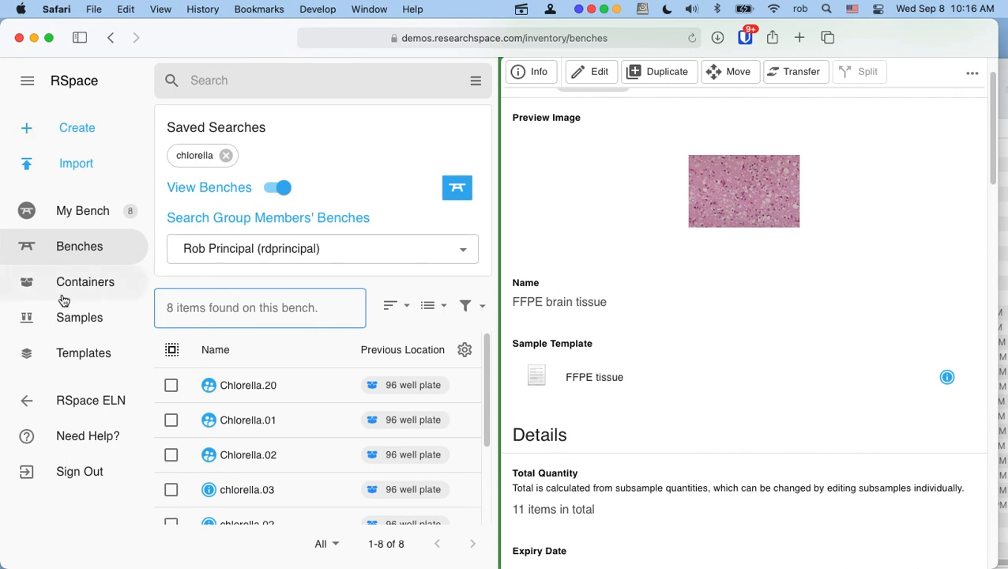
click(73, 320)
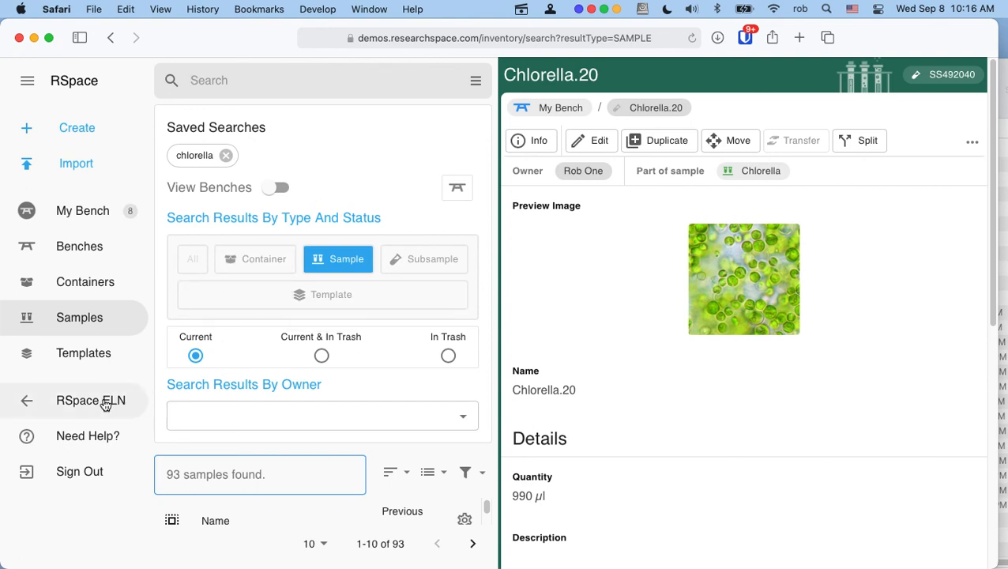
Bring up the inventory's help and open the RSpace Inventory Hub article as a full page
click(88, 435)
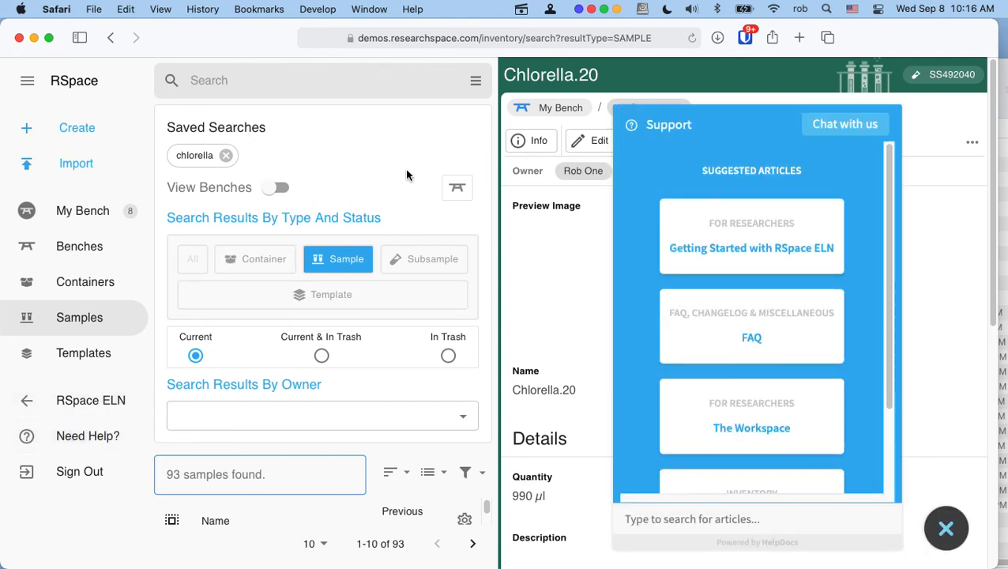
scroll(735, 261, down, 3)
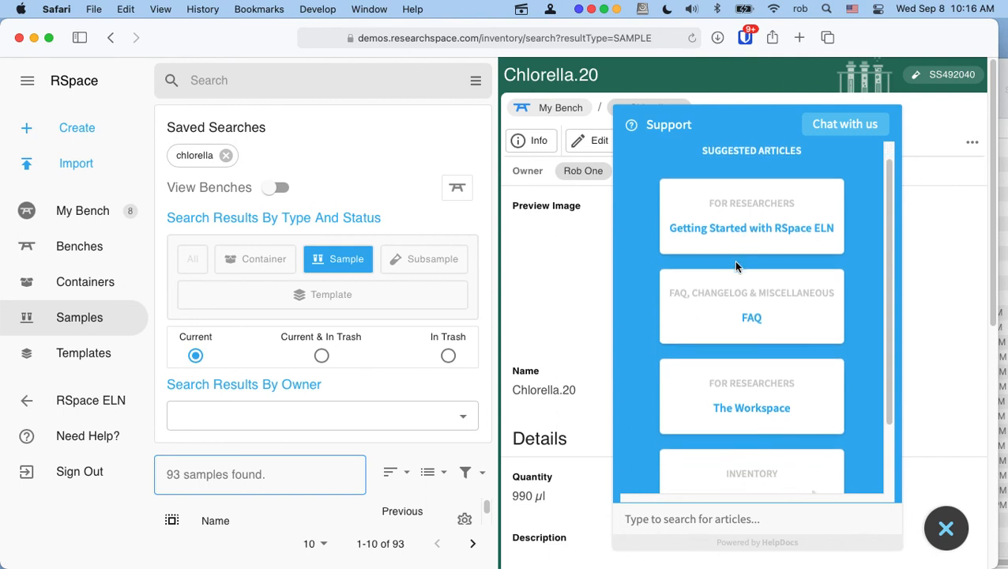
click(731, 409)
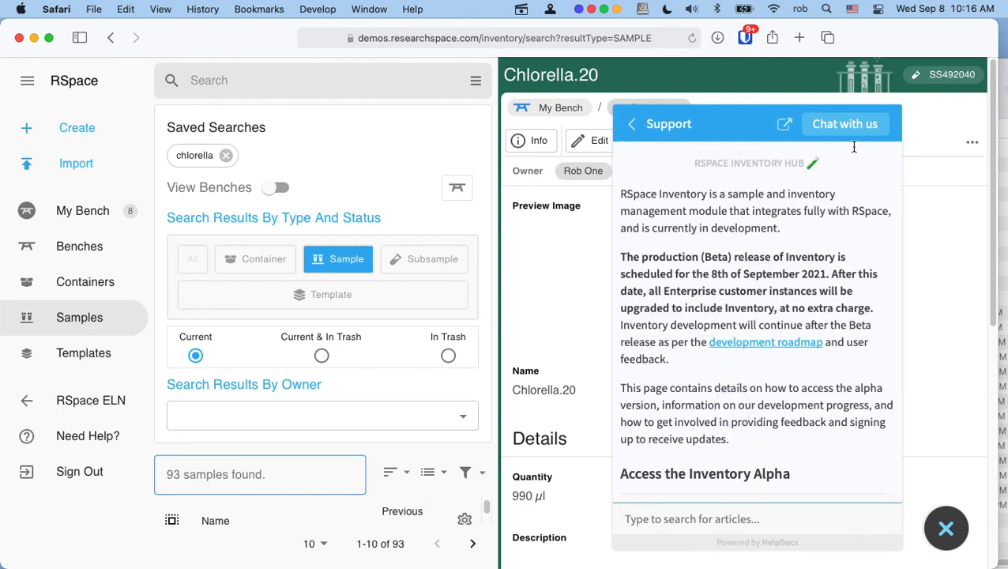
click(784, 124)
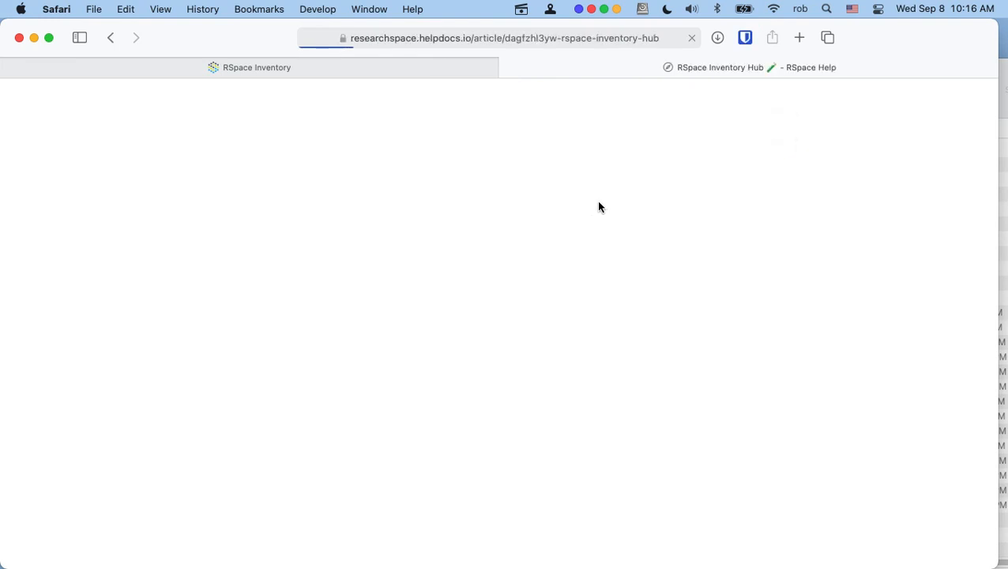
Look through the RSpace Inventory Hub article from its table of contents to the supporting materials and ELN integration demo
scroll(529, 274, down, 3)
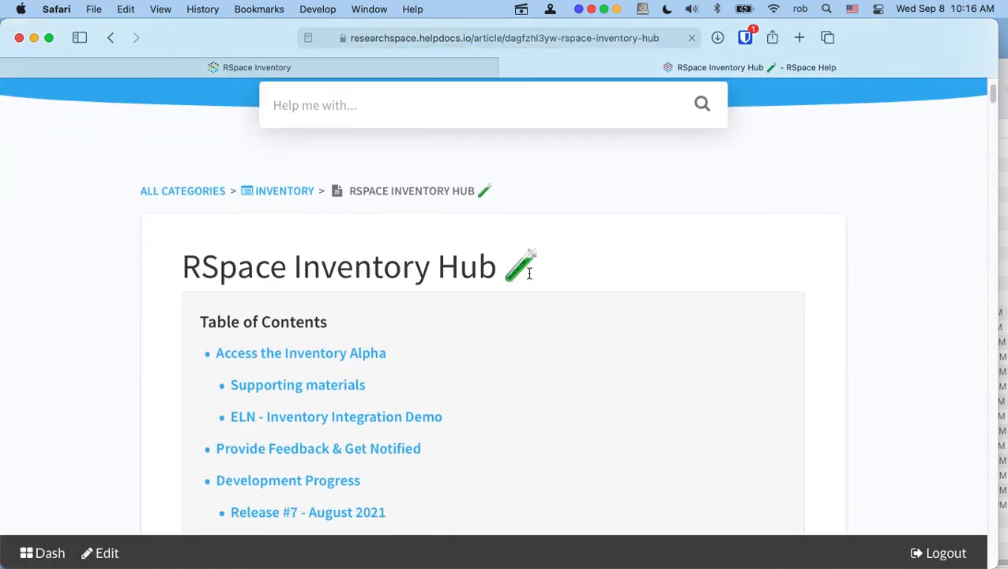
scroll(530, 274, down, 4)
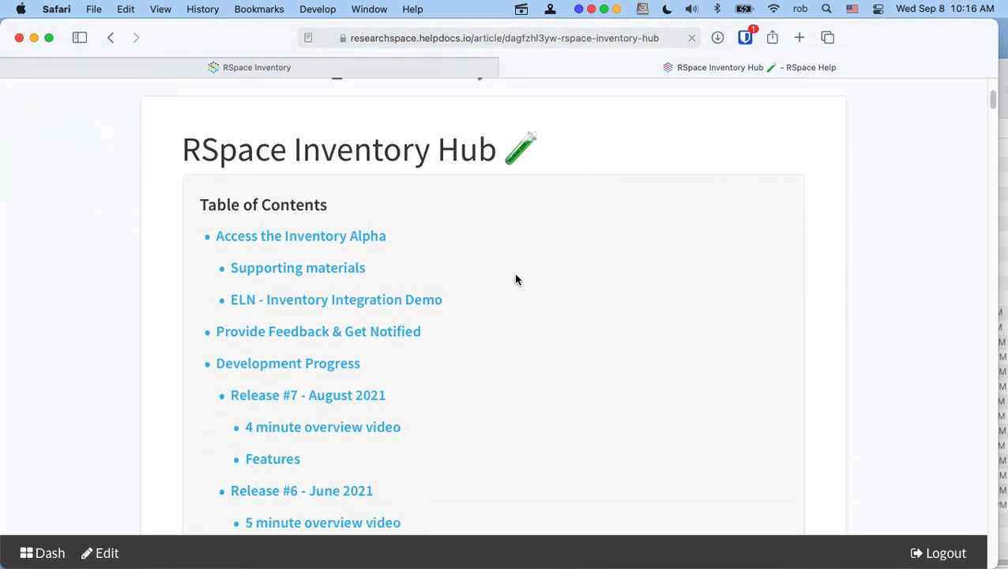
scroll(513, 277, down, 10)
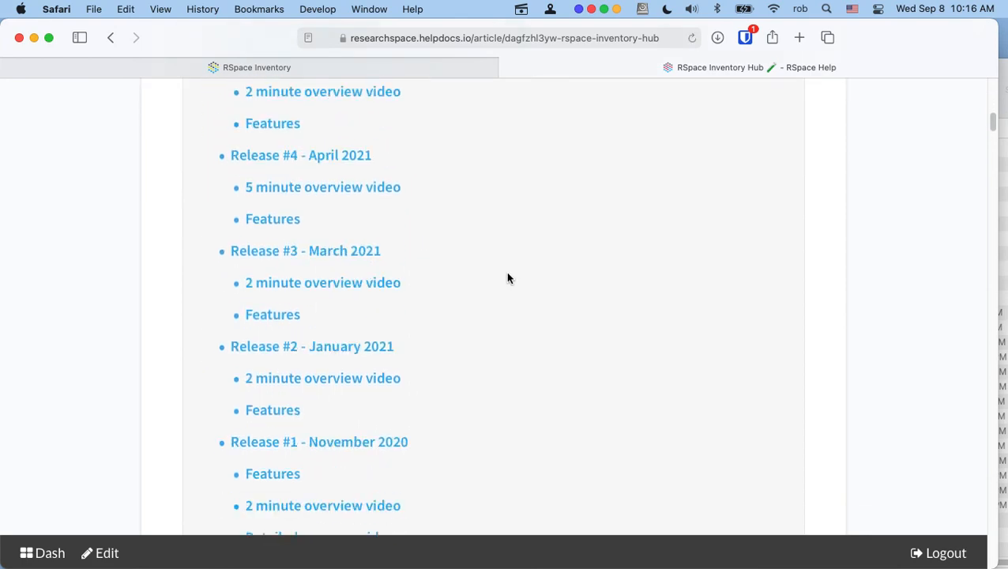
scroll(508, 277, down, 15)
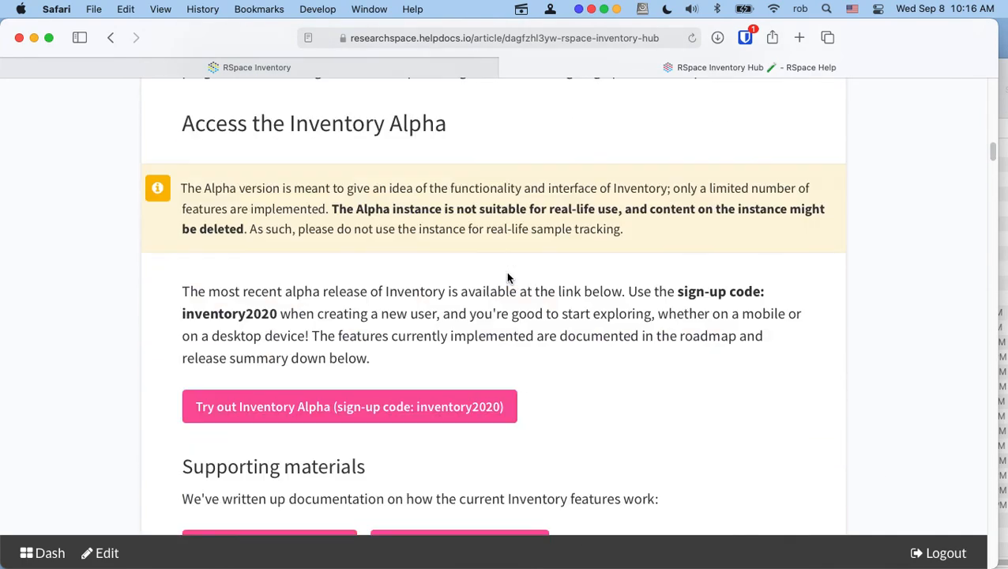
scroll(508, 278, down, 10)
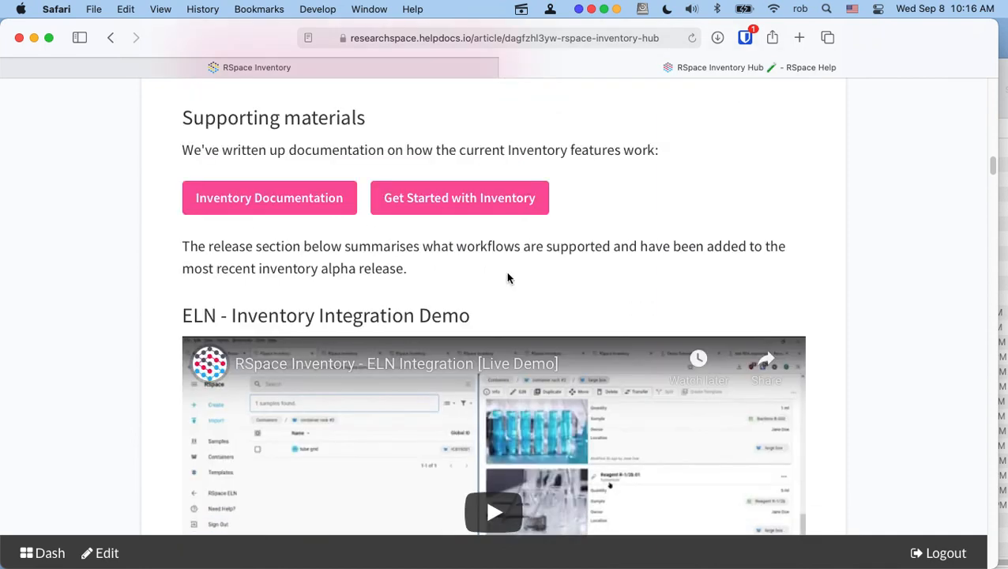
scroll(508, 278, down, 5)
scroll(506, 278, up, 20)
Search the help documentation for "samples" and open the Create a Sample article
click(453, 221)
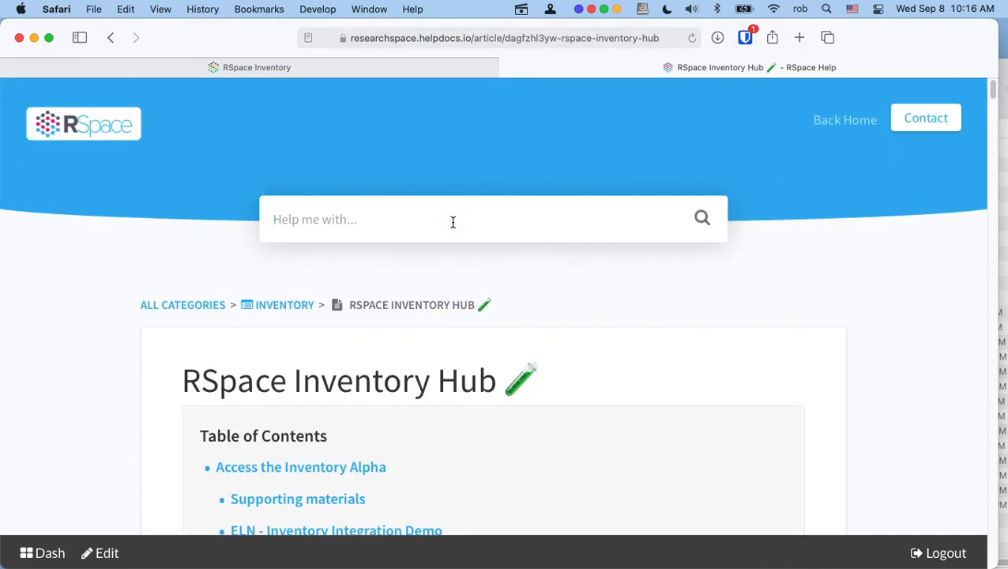
text(samples)
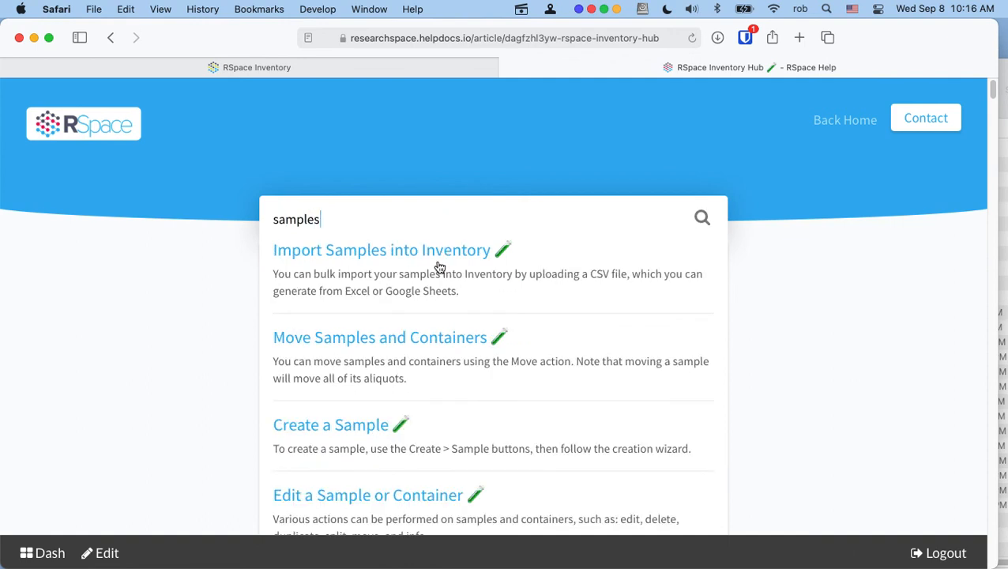
scroll(415, 314, down, 1)
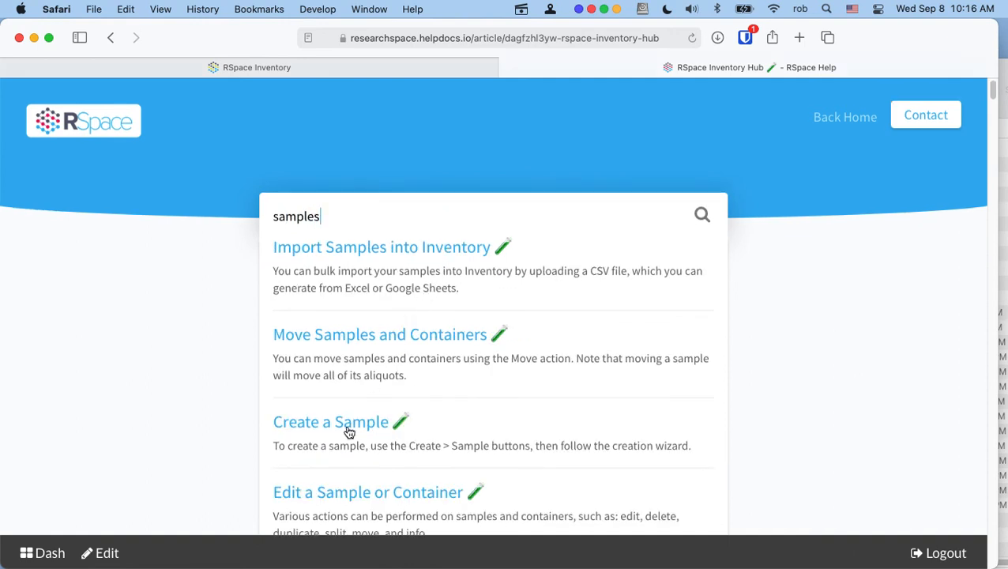
click(350, 430)
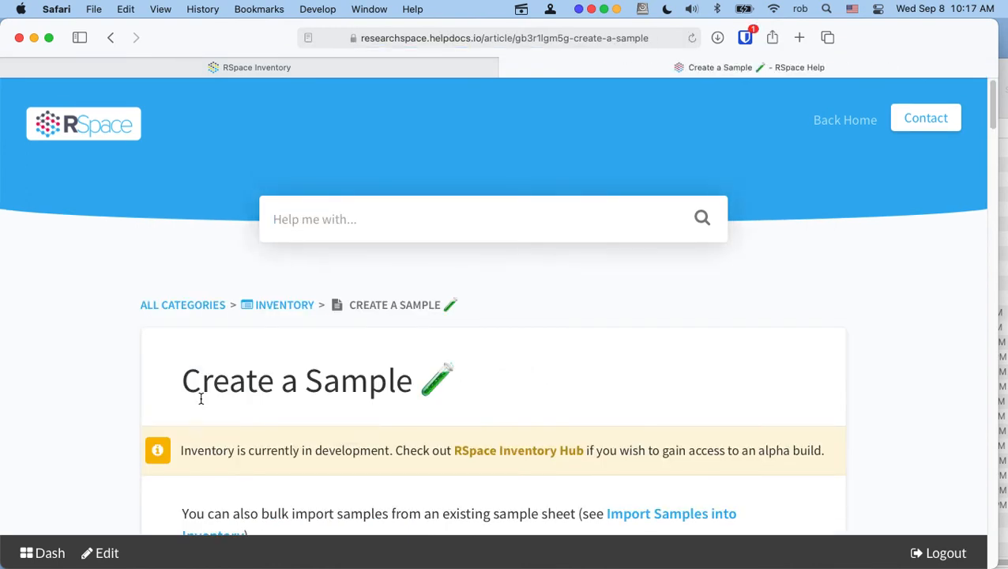
Read through the Create a Sample article's numbered instructions, including the aliquot settings and where new subsamples are placed
scroll(91, 323, down, 10)
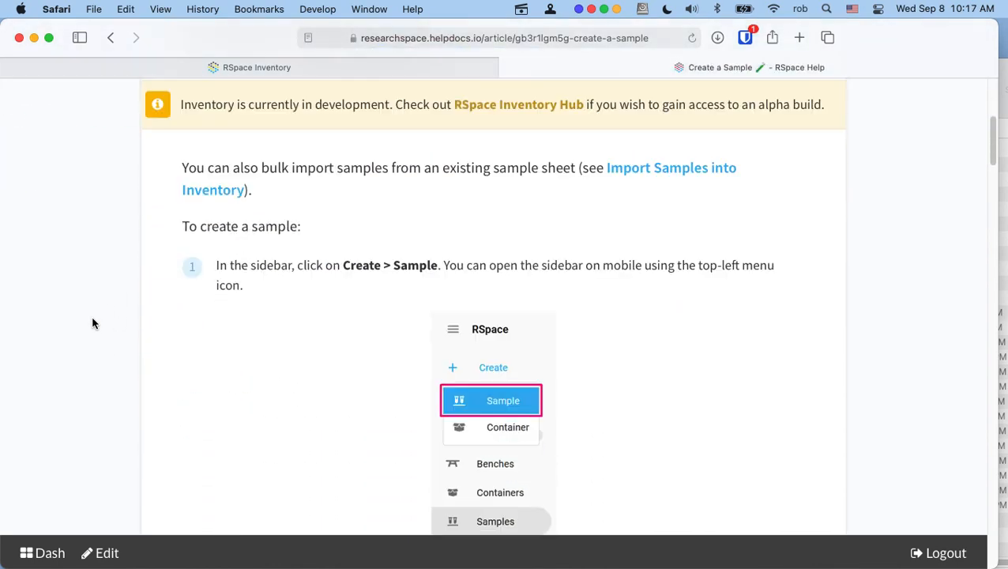
scroll(92, 323, down, 12)
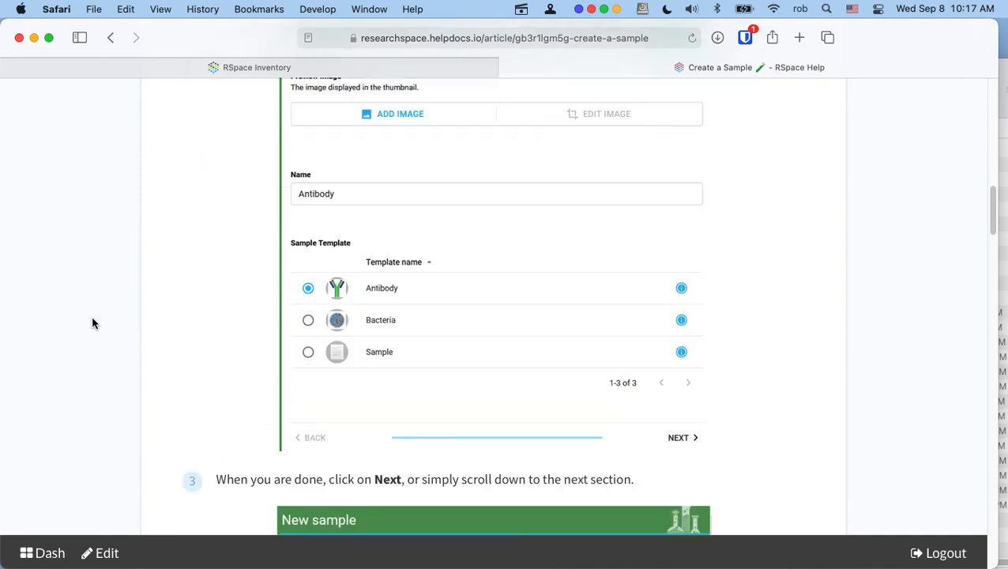
scroll(129, 304, down, 10)
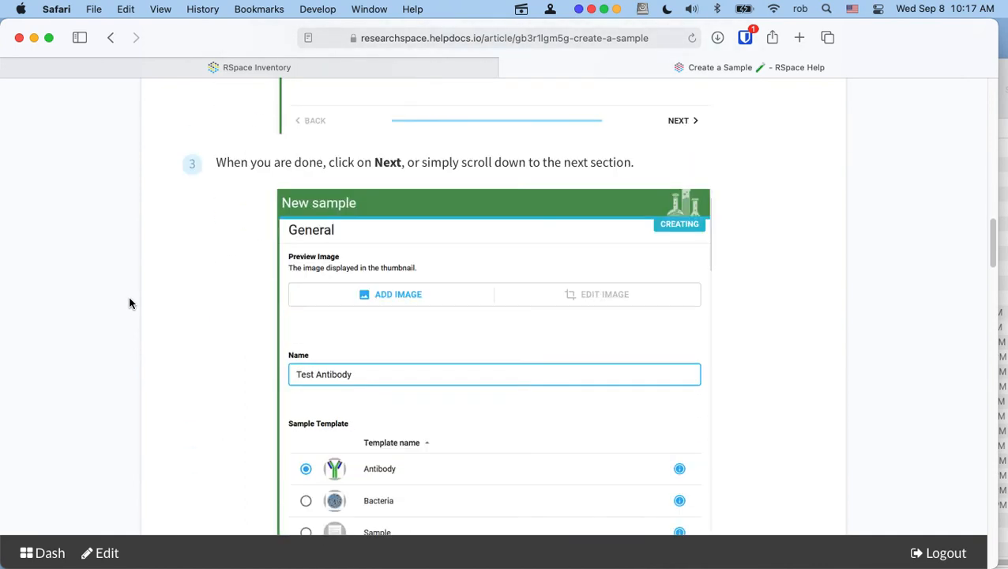
scroll(129, 303, down, 15)
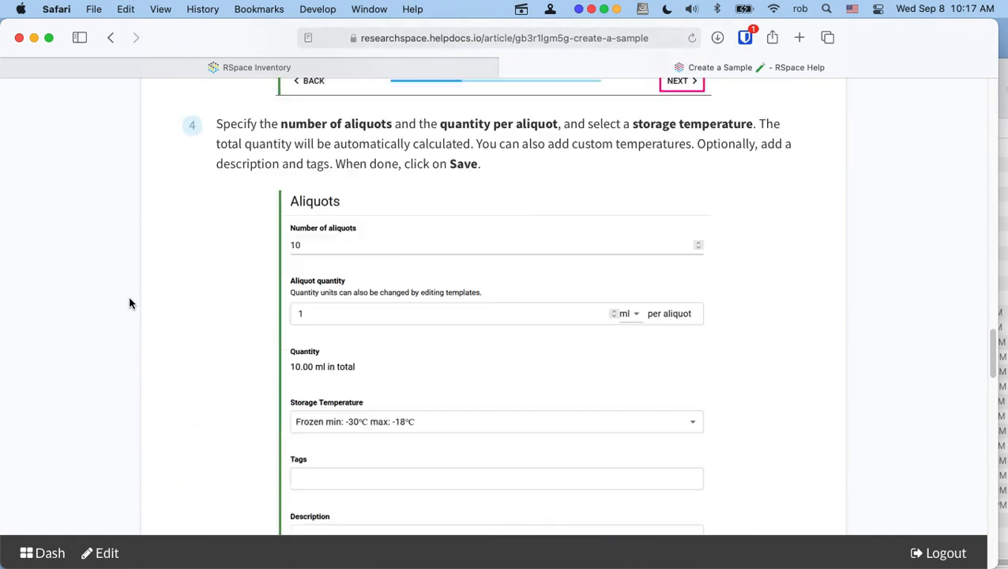
scroll(129, 303, down, 15)
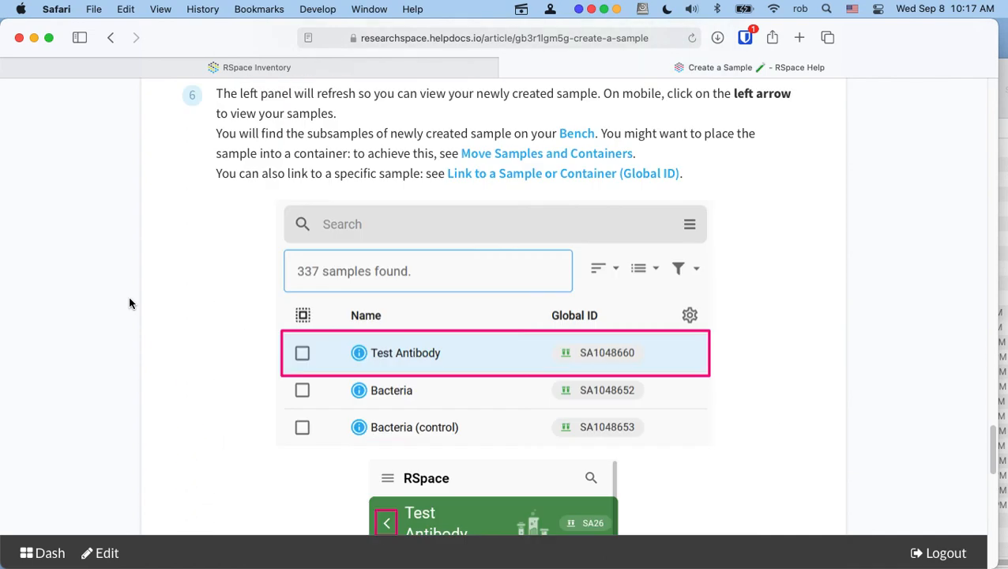
scroll(129, 303, down, 10)
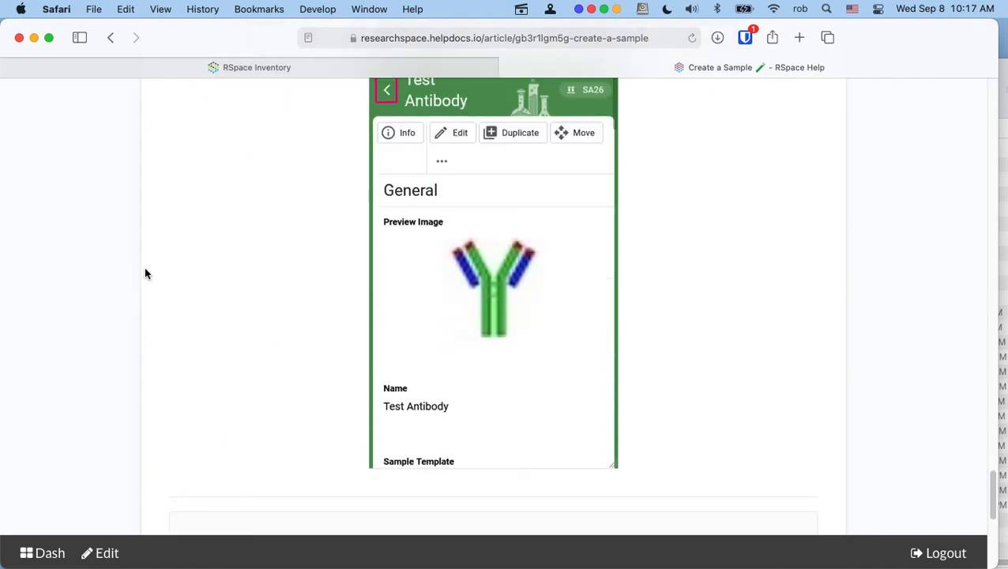
scroll(145, 274, down, 15)
scroll(145, 274, up, 20)
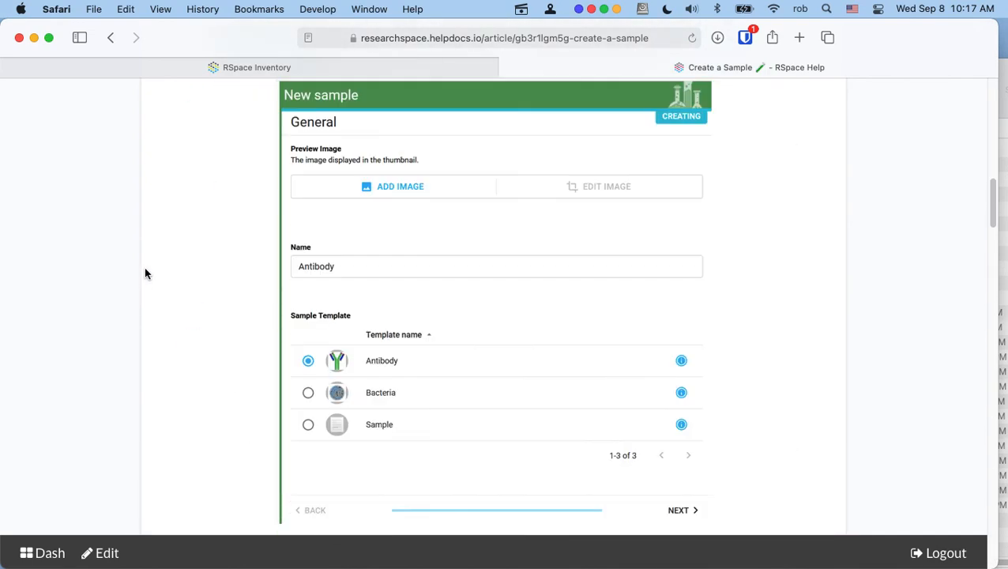
scroll(145, 273, up, 5)
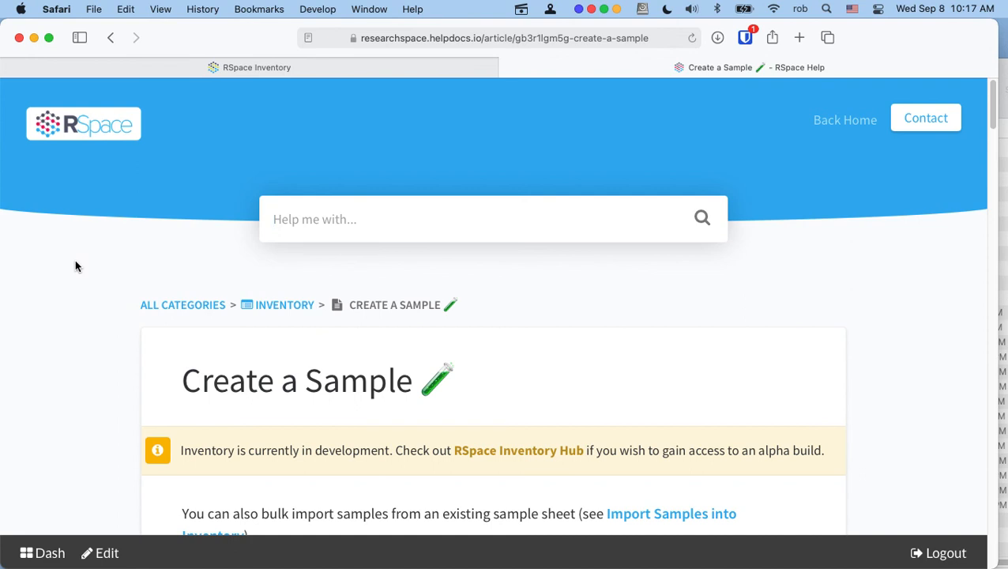
Open the help site's home link, return to the inventory page and open the support chat from its help
click(861, 125)
click(332, 72)
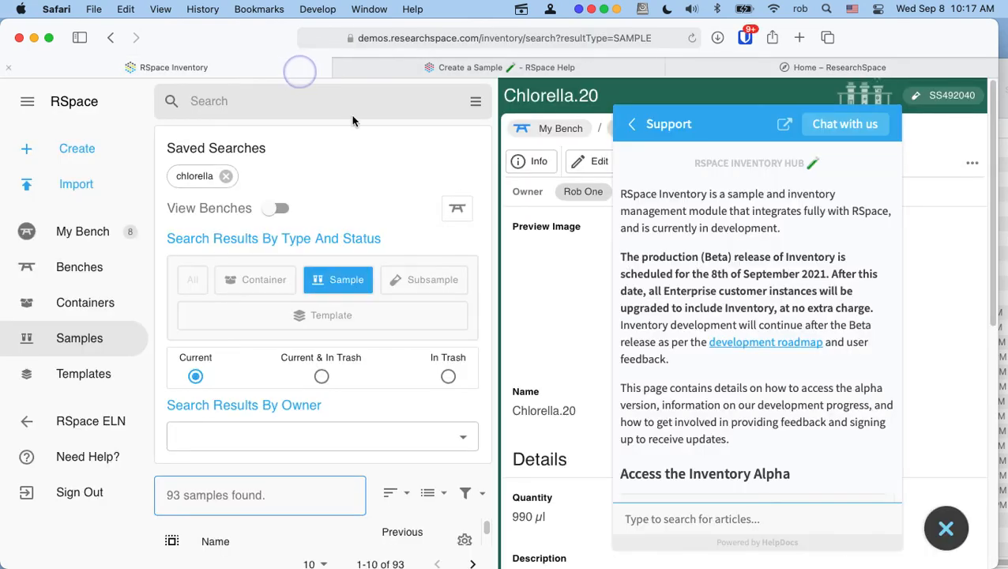
scroll(882, 466, down, 2)
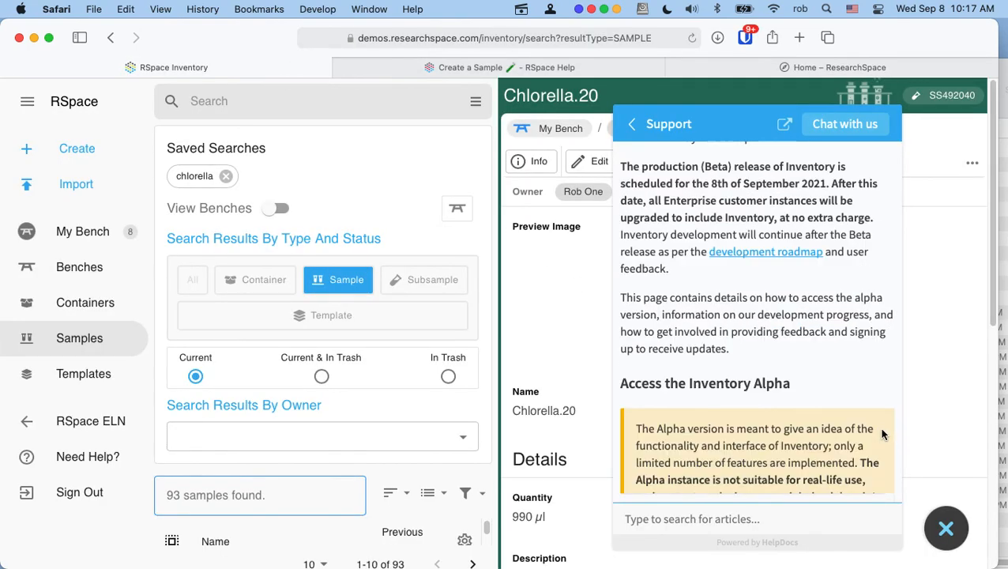
click(865, 130)
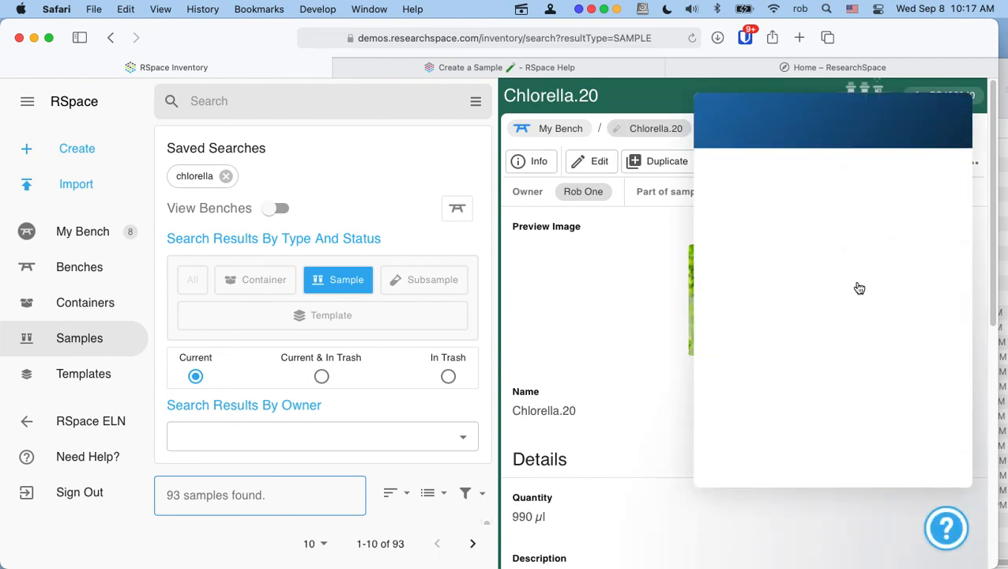